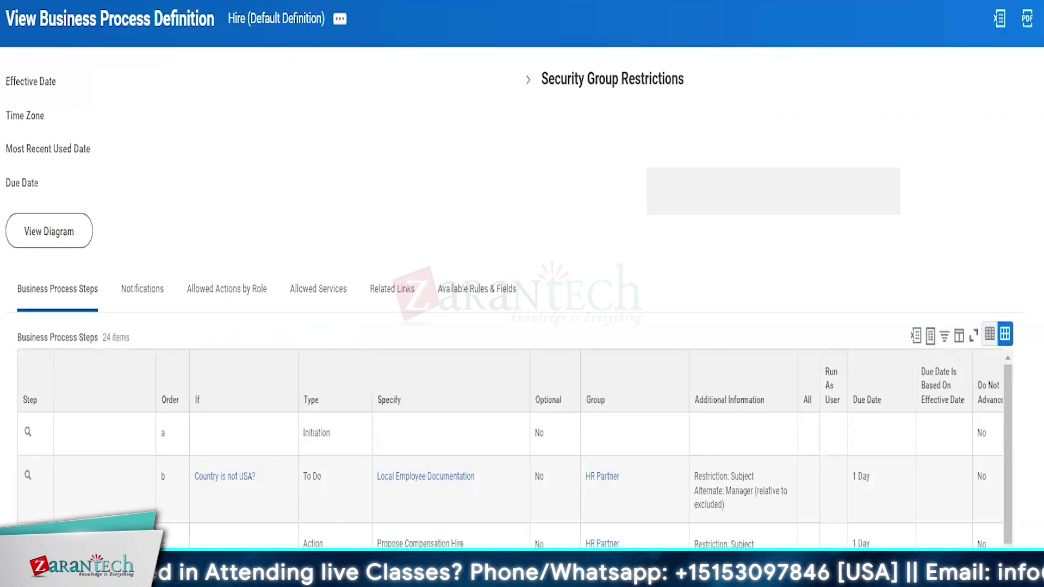
Examine the Hire (Default Definition) business process steps, including their conditions, types, groups, routing restrictions and due dates
{"action": "scroll", "coordinate": [509, 288], "scroll_direction": "down", "scroll_amount": 5}
{"action": "scroll", "coordinate": [234, 185], "scroll_direction": "down", "scroll_amount": 3}
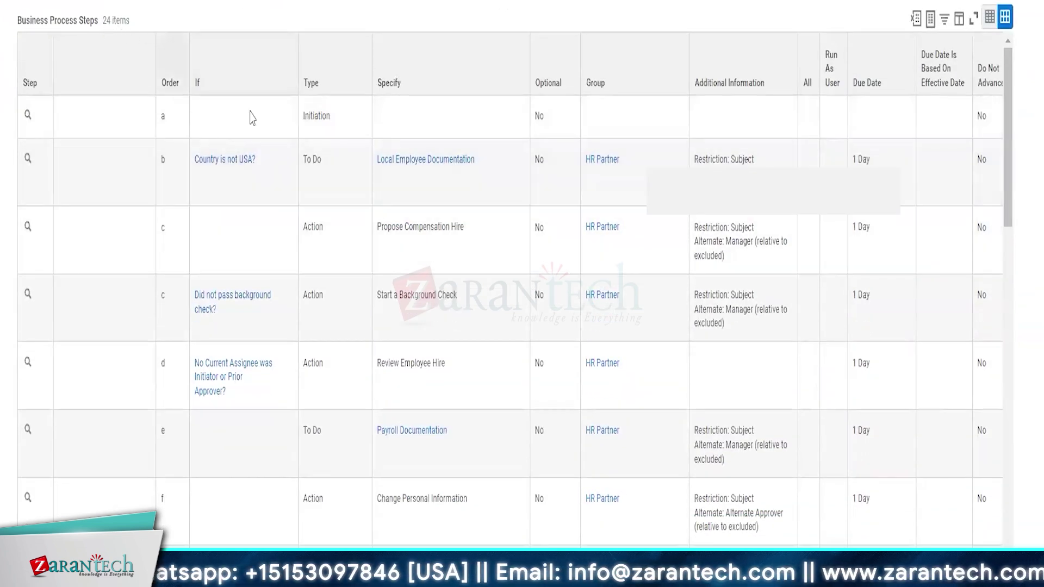
{"action": "scroll", "coordinate": [267, 250], "scroll_direction": "up", "scroll_amount": 1}
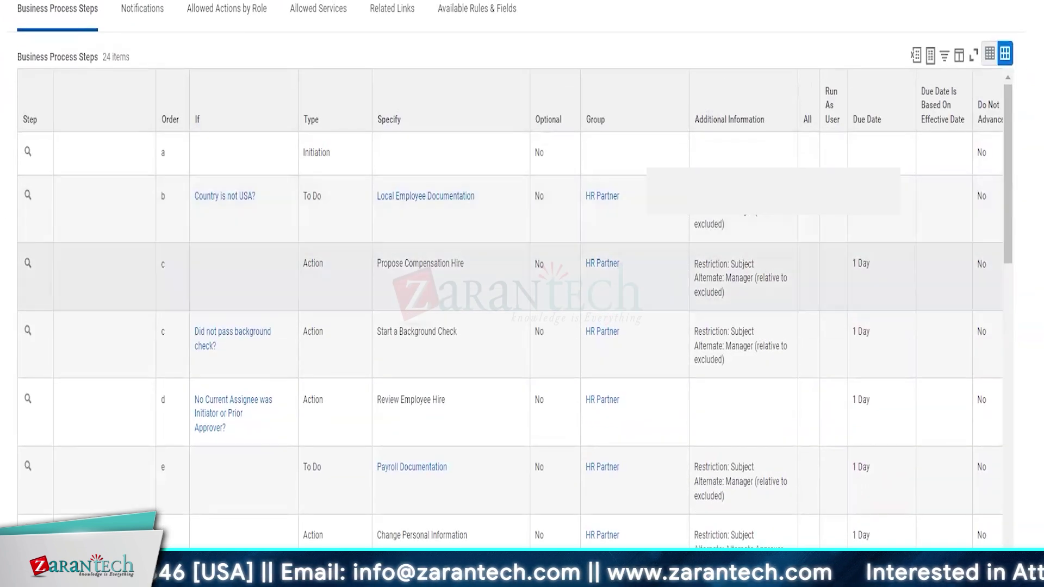
{"action": "scroll", "coordinate": [522, 294], "scroll_direction": "up", "scroll_amount": 5}
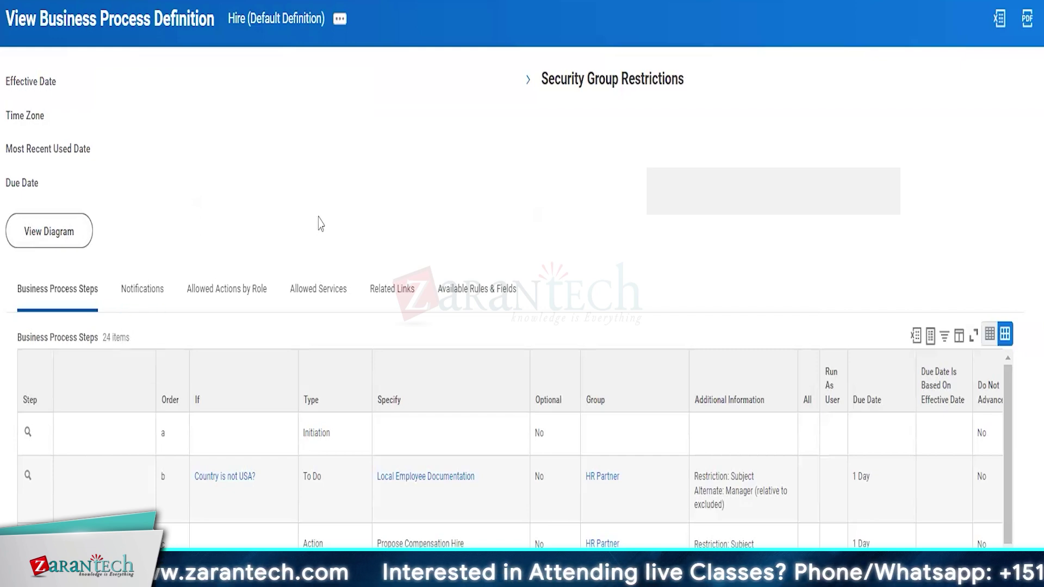
{"action": "scroll", "coordinate": [476, 169], "scroll_direction": "down", "scroll_amount": 3}
{"action": "scroll", "coordinate": [505, 71], "scroll_direction": "down", "scroll_amount": 3}
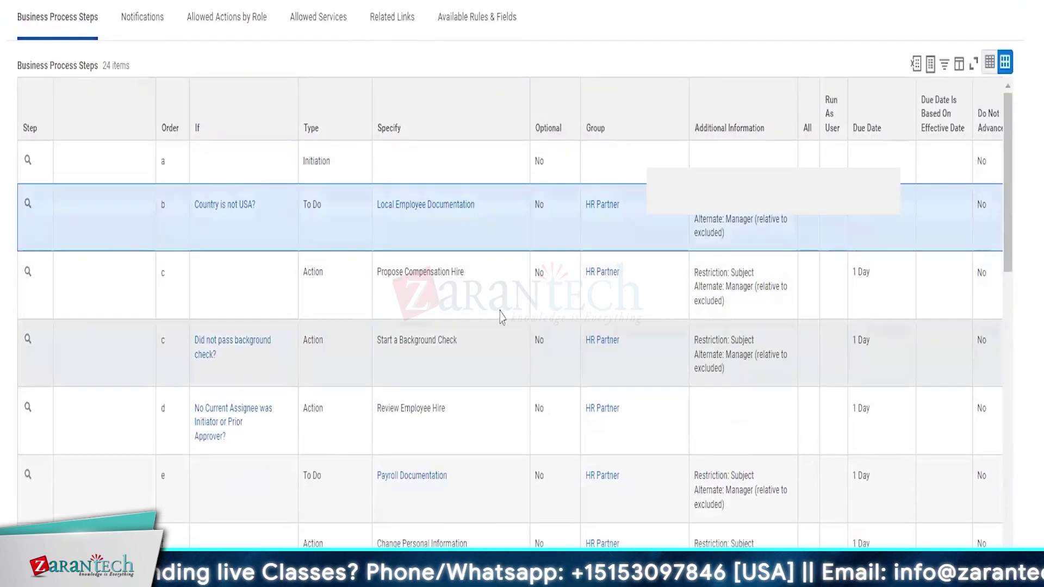
{"action": "scroll", "coordinate": [512, 299], "scroll_direction": "right", "scroll_amount": 2}
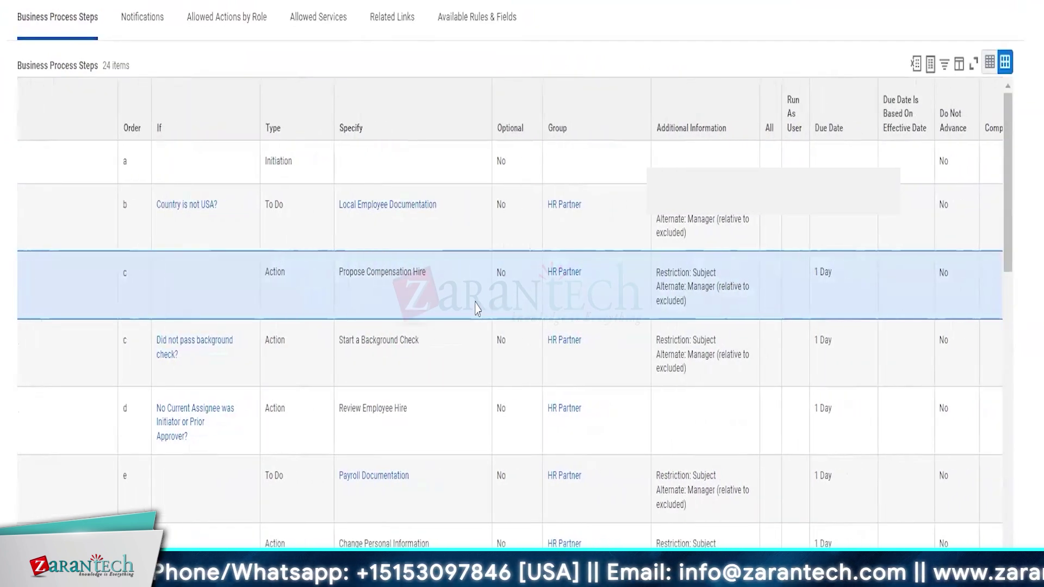
{"action": "scroll", "coordinate": [477, 302], "scroll_direction": "left", "scroll_amount": 2}
{"action": "scroll", "coordinate": [652, 435], "scroll_direction": "down", "scroll_amount": 10}
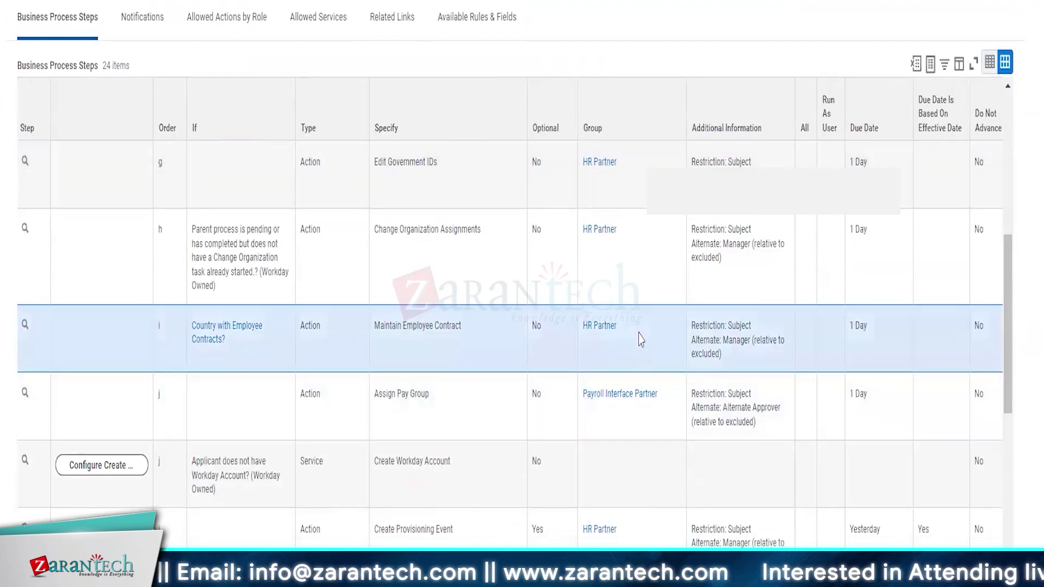
{"action": "scroll", "coordinate": [653, 463], "scroll_direction": "down", "scroll_amount": 1}
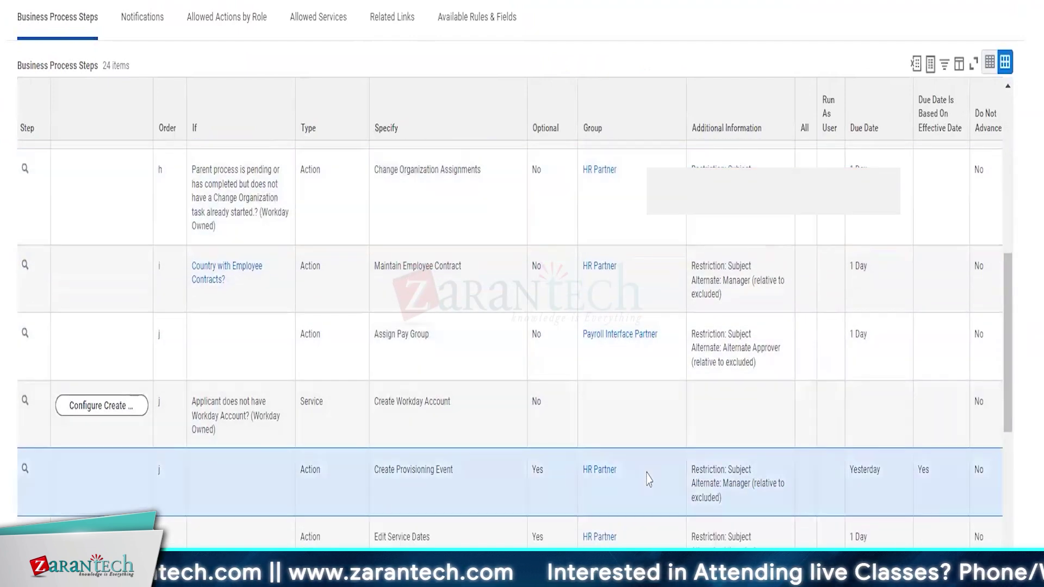
{"action": "scroll", "coordinate": [479, 489], "scroll_direction": "down", "scroll_amount": 2}
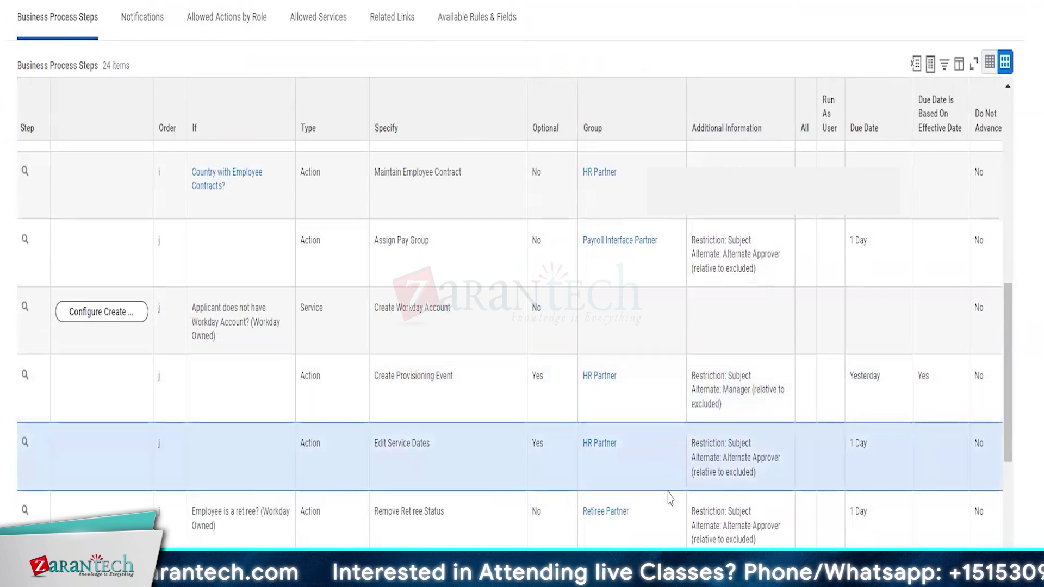
{"action": "scroll", "coordinate": [280, 517], "scroll_direction": "up", "scroll_amount": 5}
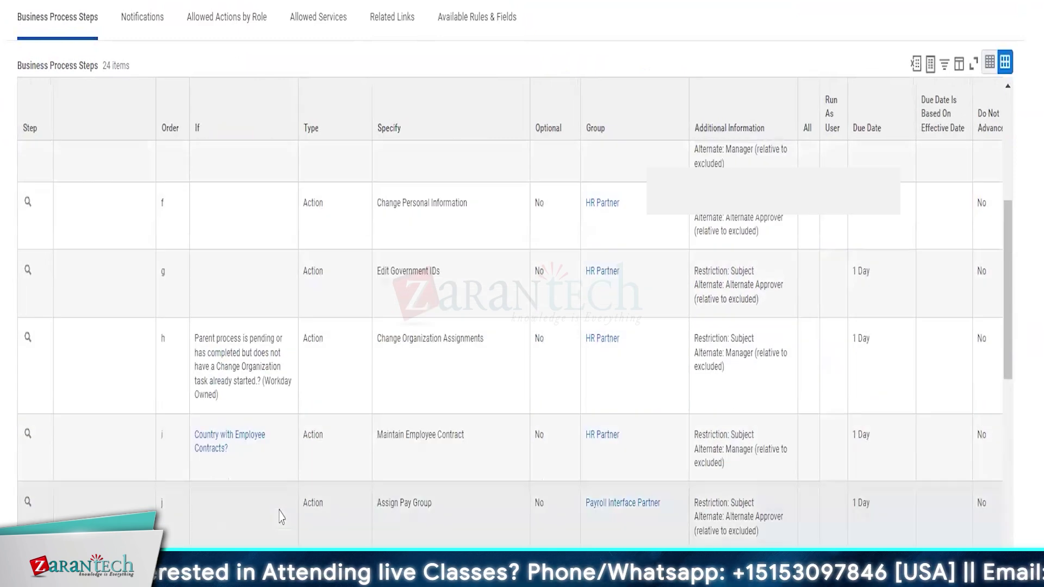
{"action": "scroll", "coordinate": [280, 517], "scroll_direction": "up", "scroll_amount": 10}
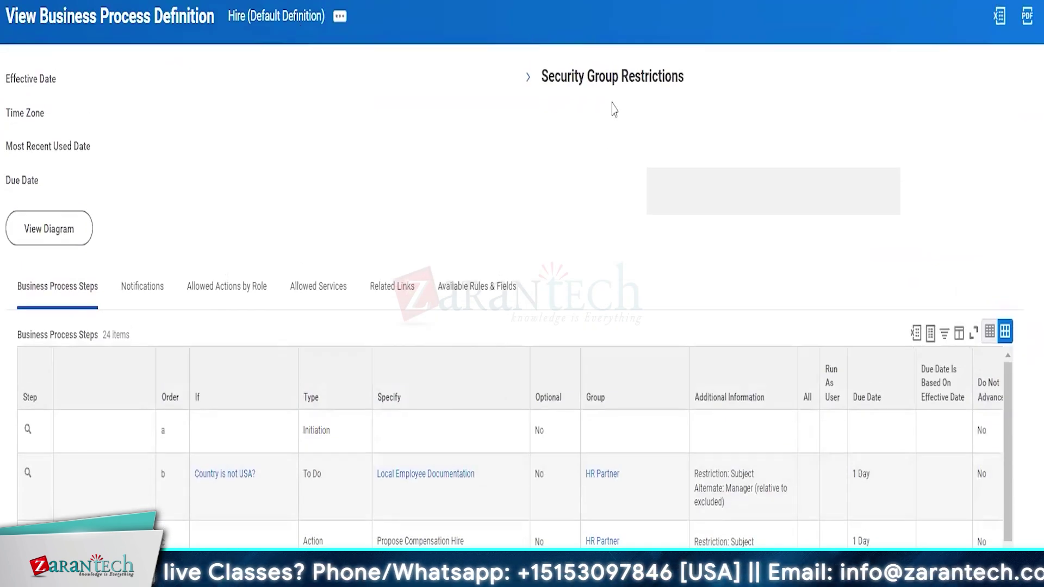
Return to the hire process search results and open the Hire (Acquisition) definition to review its business process steps
{"action": "key", "text": "alt+Left"}
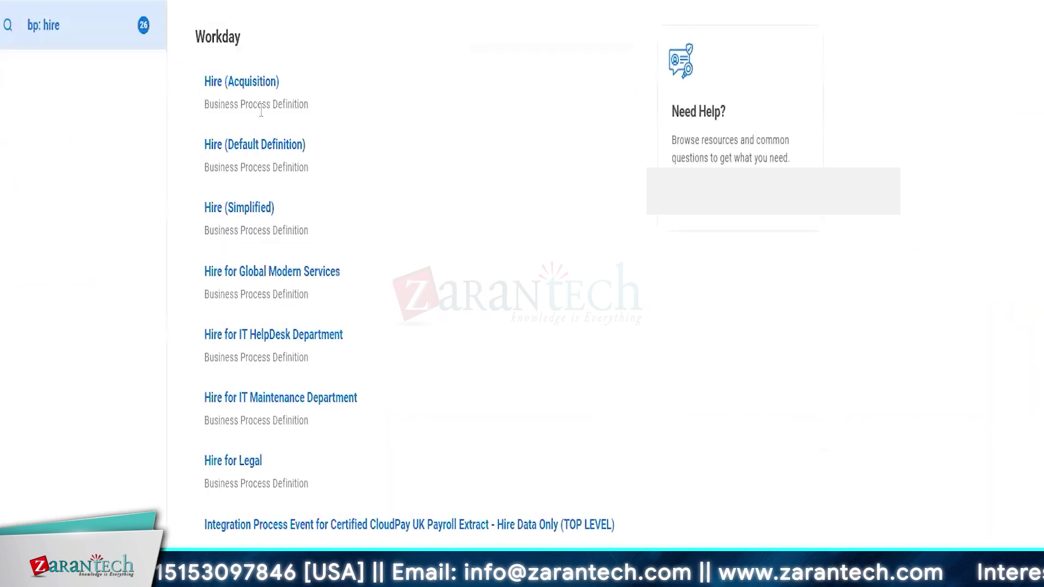
{"action": "left_click", "coordinate": [233, 84]}
{"action": "scroll", "coordinate": [657, 273], "scroll_direction": "down", "scroll_amount": 6}
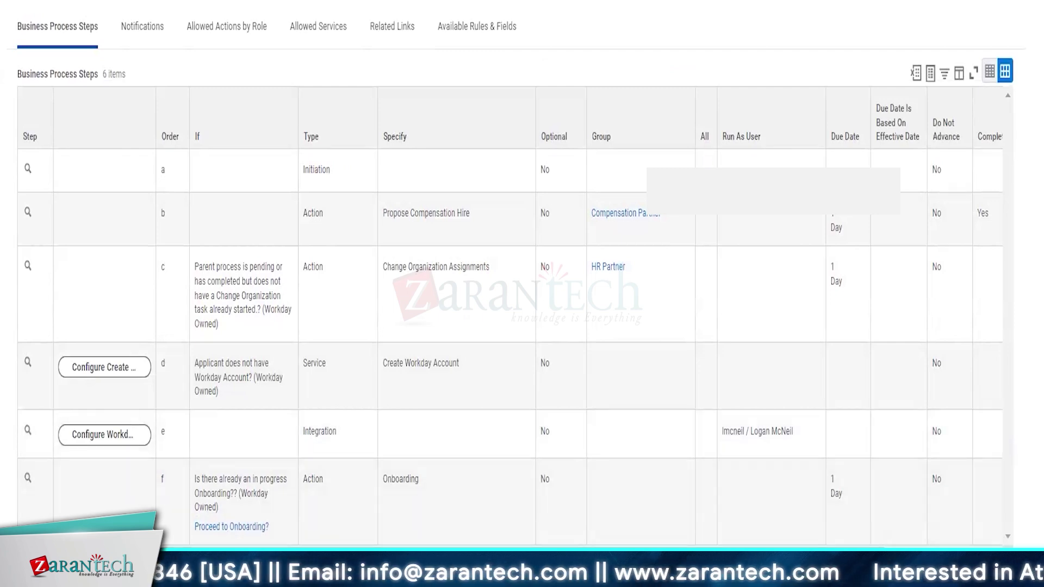
Switch to the whiteboard and handwrite the underlined heading "Rule based B.P" on an empty area below the existing notes
{"action": "key", "text": "alt+Tab"}
{"action": "scroll", "coordinate": [240, 498], "scroll_direction": "up", "scroll_amount": 2}
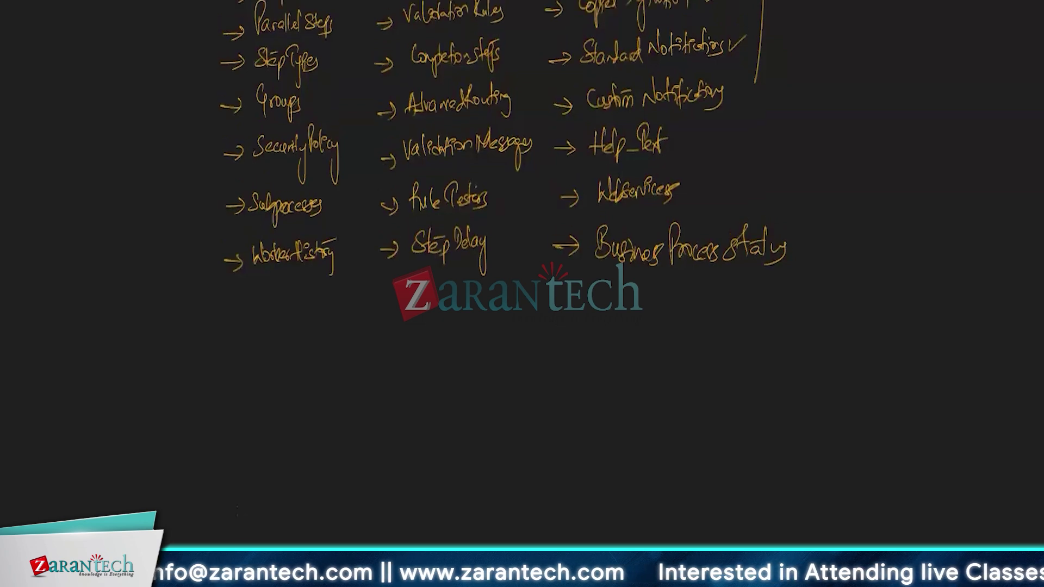
{"action": "scroll", "coordinate": [281, 510], "scroll_direction": "down", "scroll_amount": 2}
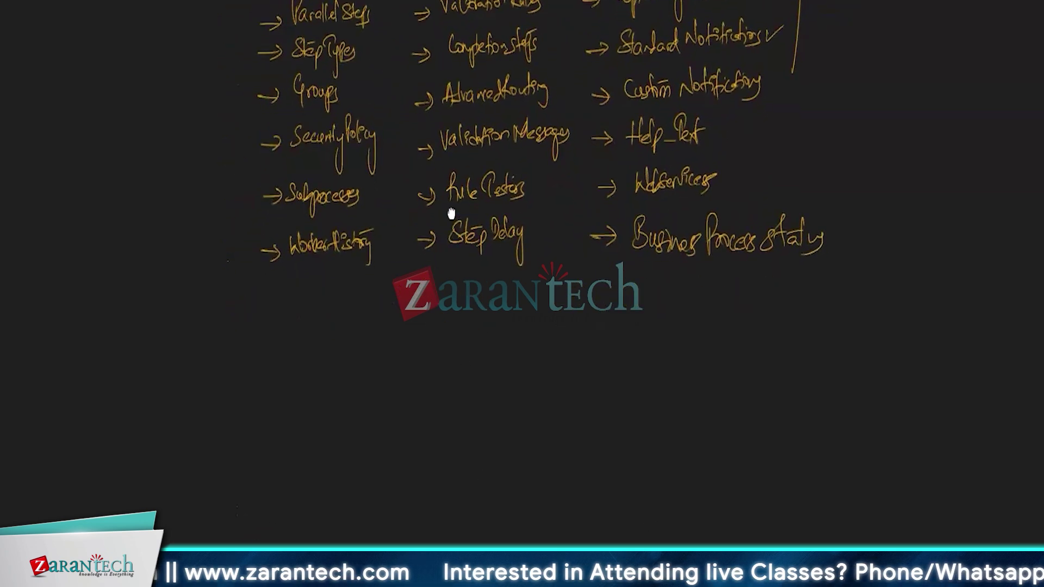
{"action": "scroll", "coordinate": [452, 207], "scroll_direction": "down", "scroll_amount": 5}
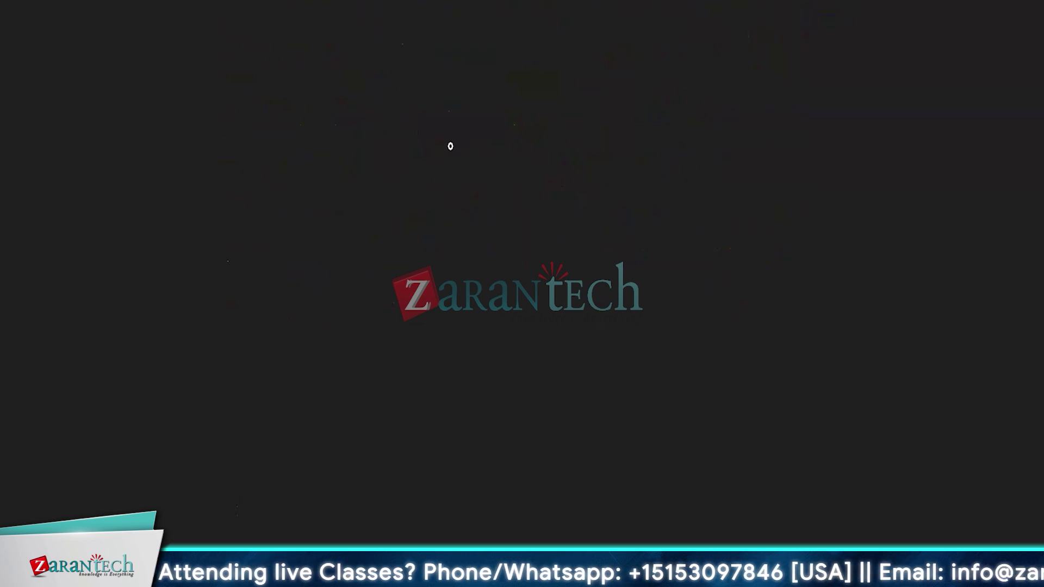
{"action": "mouse_move", "coordinate": [80, 24]}
{"action": "left_mouse_down"}
{"action": "mouse_move", "coordinate": [126, 57]}
{"action": "mouse_move", "coordinate": [182, 55]}
{"action": "mouse_move", "coordinate": [198, 28]}
{"action": "mouse_move", "coordinate": [228, 54]}
{"action": "left_mouse_up"}
{"action": "left_click_drag", "start_coordinate": [238, 47], "coordinate": [239, 49]}
{"action": "left_click_drag", "start_coordinate": [251, 51], "coordinate": [261, 22]}
{"action": "left_click_drag", "start_coordinate": [83, 76], "coordinate": [143, 64]}
{"action": "left_click_drag", "start_coordinate": [146, 74], "coordinate": [250, 75]}
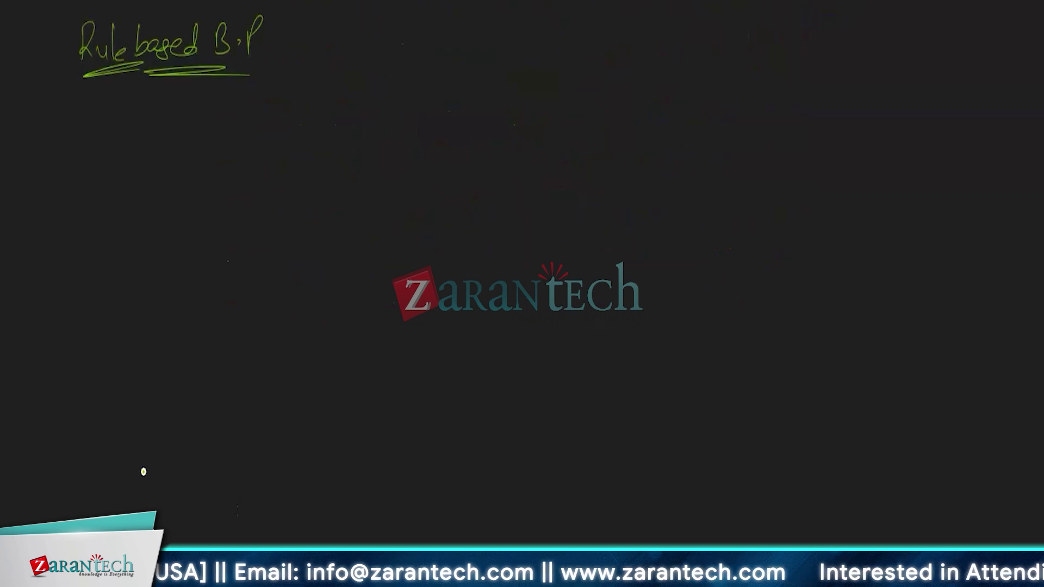
Handwrite "Rule ⇒ True → Rule" and "⇒ False – Default definition" beneath the heading, and underline both outcomes
{"action": "mouse_move", "coordinate": [142, 117]}
{"action": "left_mouse_down"}
{"action": "mouse_move", "coordinate": [142, 155]}
{"action": "mouse_move", "coordinate": [175, 137]}
{"action": "mouse_move", "coordinate": [219, 140]}
{"action": "mouse_move", "coordinate": [270, 123]}
{"action": "mouse_move", "coordinate": [412, 119]}
{"action": "left_mouse_up"}
{"action": "left_click", "coordinate": [184, 136]}
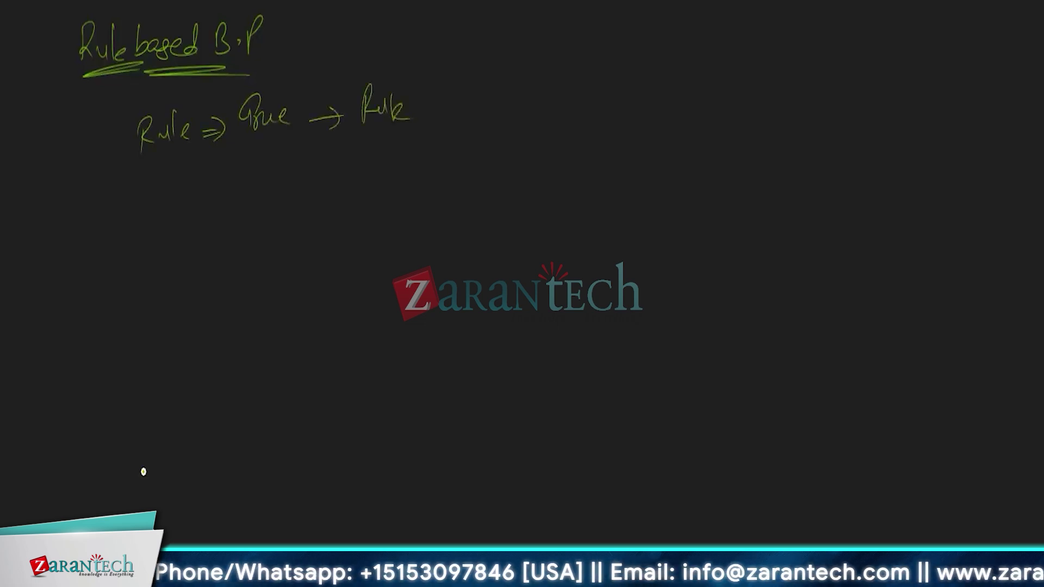
{"action": "mouse_move", "coordinate": [206, 170]}
{"action": "left_mouse_down"}
{"action": "mouse_move", "coordinate": [258, 137]}
{"action": "mouse_move", "coordinate": [266, 158]}
{"action": "left_mouse_up"}
{"action": "mouse_move", "coordinate": [267, 165]}
{"action": "left_mouse_down"}
{"action": "mouse_move", "coordinate": [271, 137]}
{"action": "mouse_move", "coordinate": [289, 164]}
{"action": "left_mouse_up"}
{"action": "left_click_drag", "start_coordinate": [304, 159], "coordinate": [357, 161]}
{"action": "left_click_drag", "start_coordinate": [371, 152], "coordinate": [371, 164]}
{"action": "left_click_drag", "start_coordinate": [396, 146], "coordinate": [409, 156]}
{"action": "mouse_move", "coordinate": [414, 131]}
{"action": "left_mouse_down"}
{"action": "mouse_move", "coordinate": [414, 156]}
{"action": "mouse_move", "coordinate": [425, 156]}
{"action": "left_mouse_up"}
{"action": "mouse_move", "coordinate": [414, 144]}
{"action": "left_mouse_down"}
{"action": "mouse_move", "coordinate": [459, 141]}
{"action": "mouse_move", "coordinate": [462, 187]}
{"action": "left_mouse_up"}
{"action": "left_click_drag", "start_coordinate": [486, 111], "coordinate": [488, 144]}
{"action": "mouse_move", "coordinate": [492, 144]}
{"action": "left_mouse_down"}
{"action": "mouse_move", "coordinate": [500, 132]}
{"action": "mouse_move", "coordinate": [516, 136]}
{"action": "left_mouse_up"}
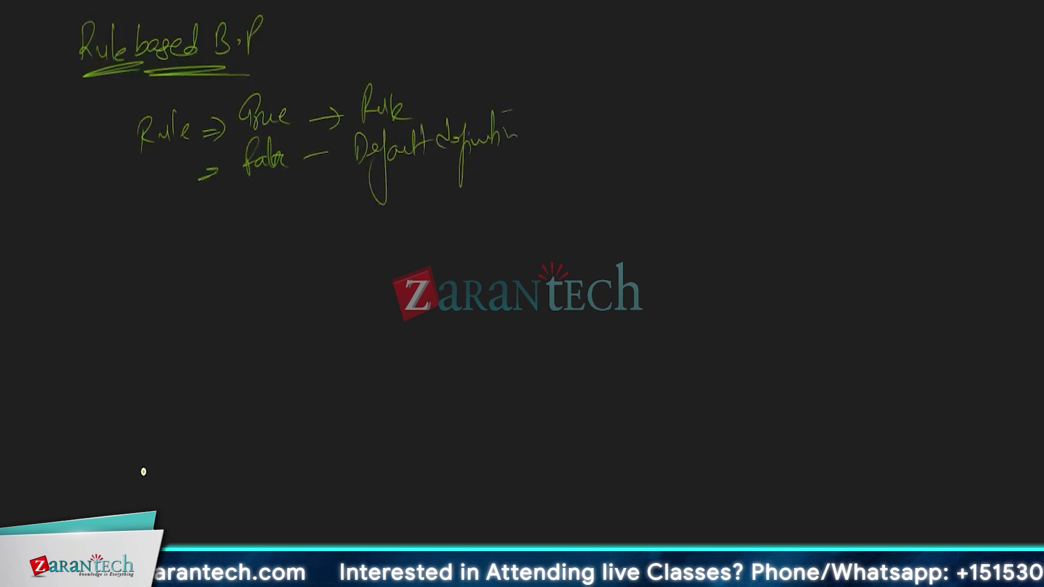
{"action": "left_click_drag", "start_coordinate": [363, 181], "coordinate": [452, 167]}
{"action": "left_click_drag", "start_coordinate": [352, 124], "coordinate": [408, 120]}
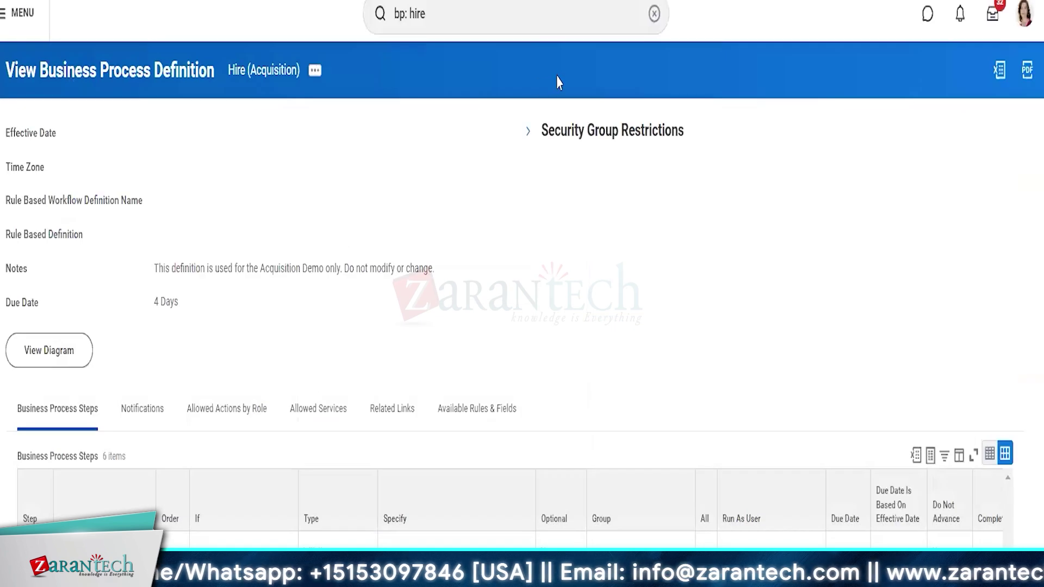
Search Workday for "create supervisory" and open the Create Supervisory Organization task
{"action": "left_click", "coordinate": [654, 13]}
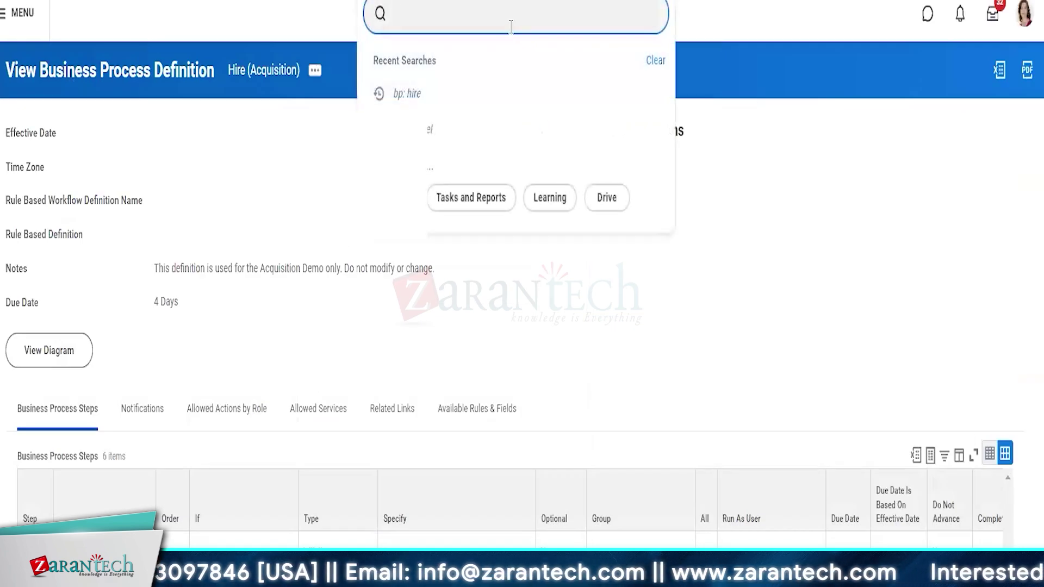
{"action": "type", "text": "cre"}
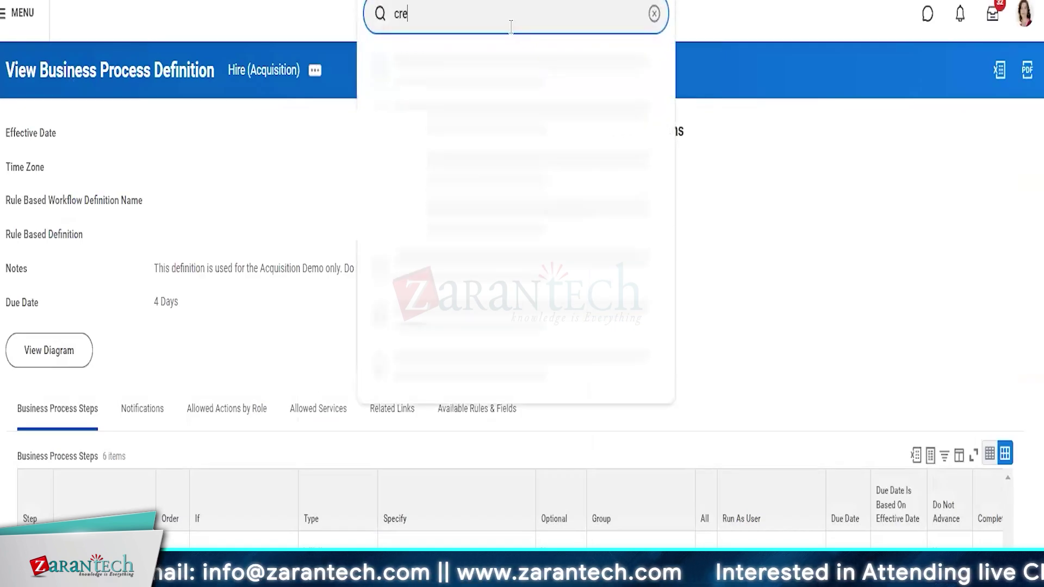
{"action": "type", "text": "ate supe"}
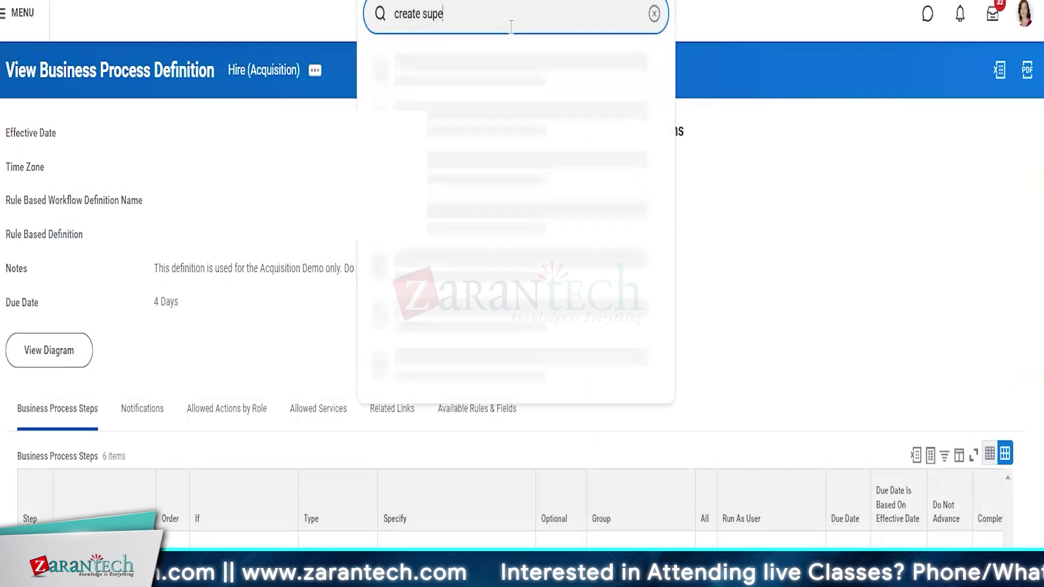
{"action": "type", "text": "rvisory"}
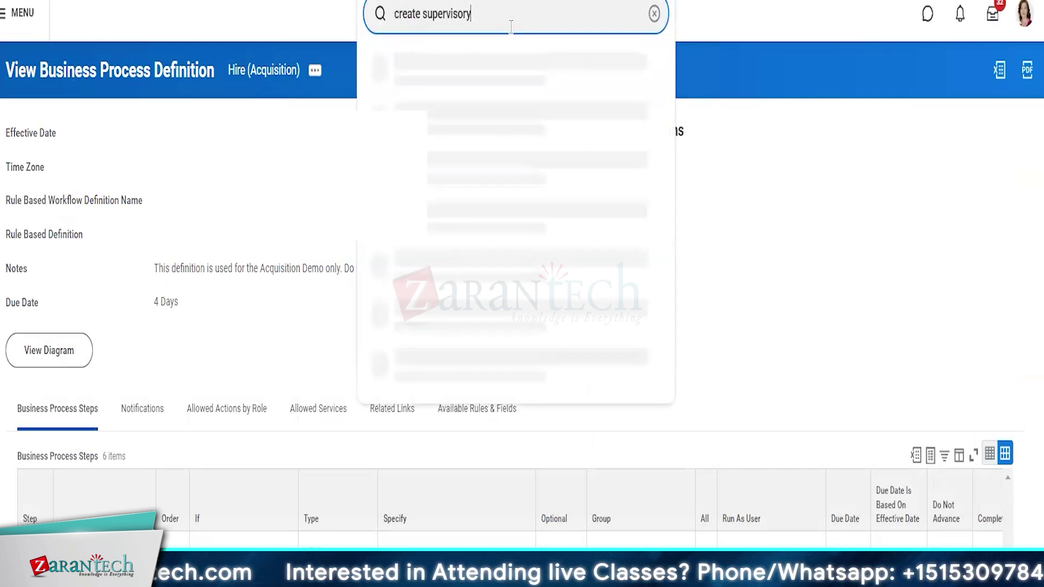
{"action": "left_click", "coordinate": [450, 94]}
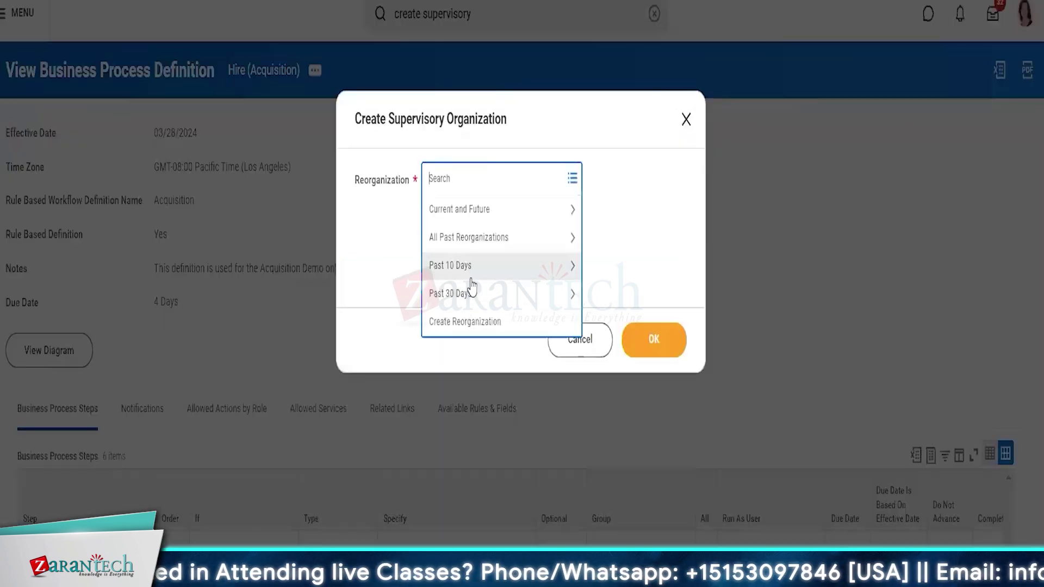
Create a new reorganization named "ACME Re-Org" dated 01/01/1900 for the supervisory organization
{"action": "left_click", "coordinate": [456, 322]}
{"action": "left_click", "coordinate": [175, 141]}
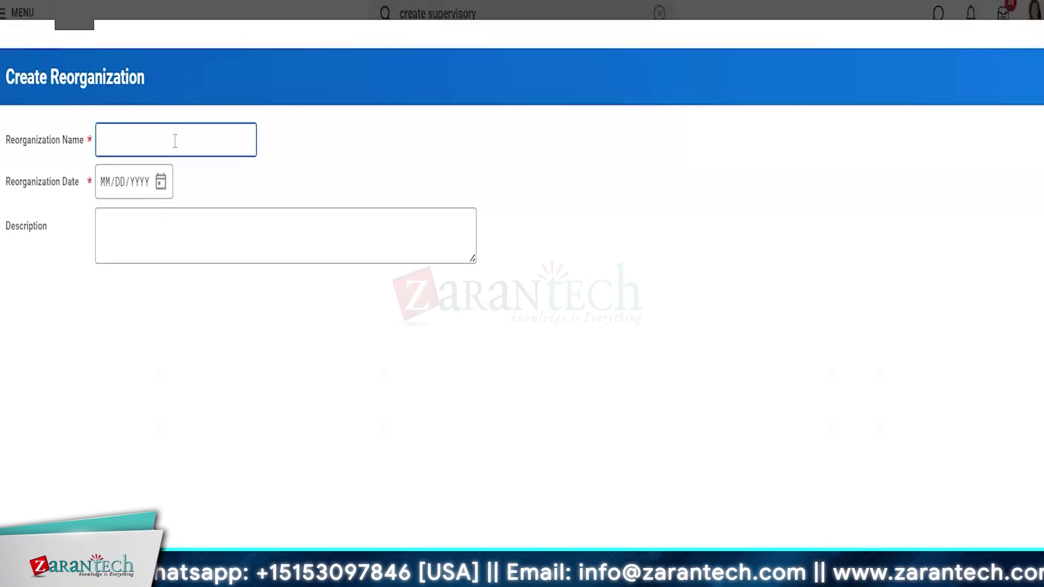
{"action": "type", "text": "ACE"}
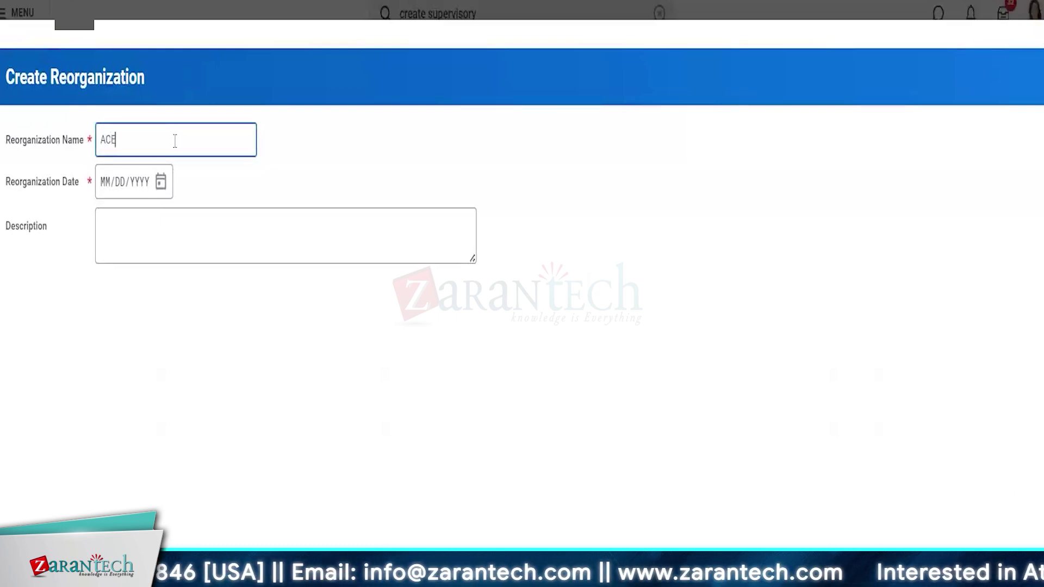
{"action": "type", "text": "ME"}
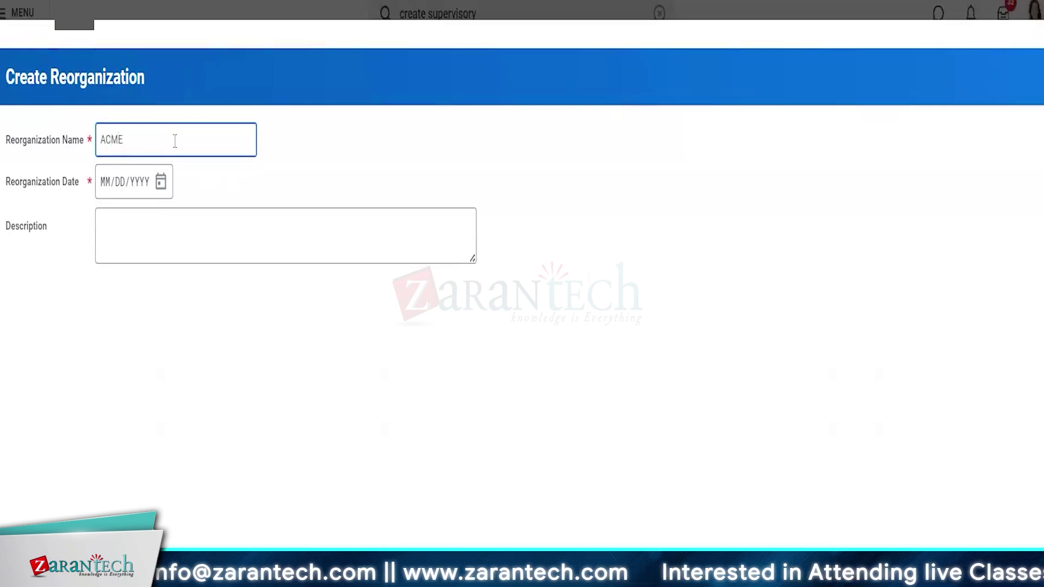
{"action": "type", "text": " RE"}
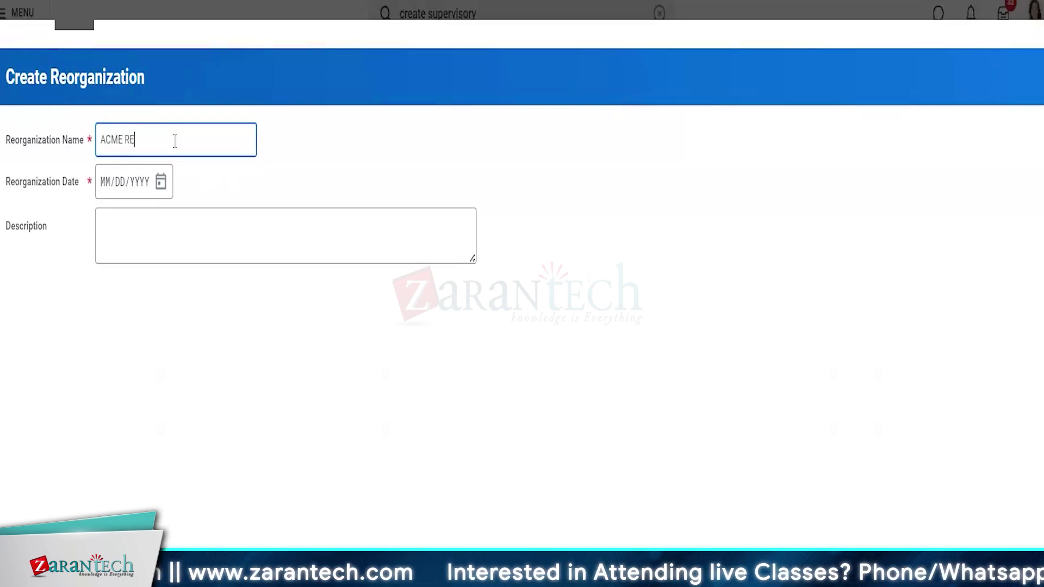
{"action": "type", "text": "-Org"}
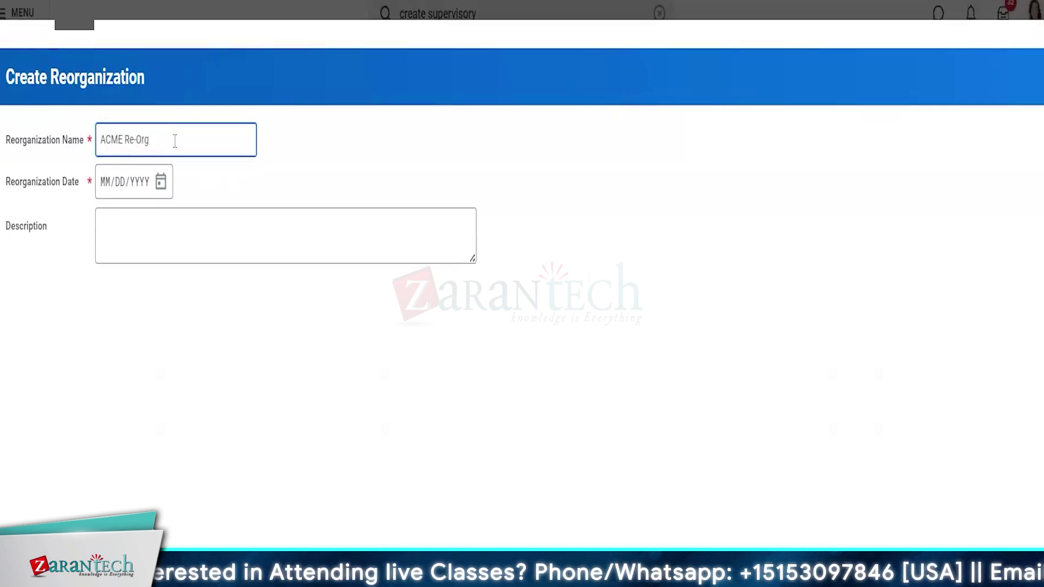
{"action": "left_click", "coordinate": [108, 191]}
{"action": "type", "text": "01011900"}
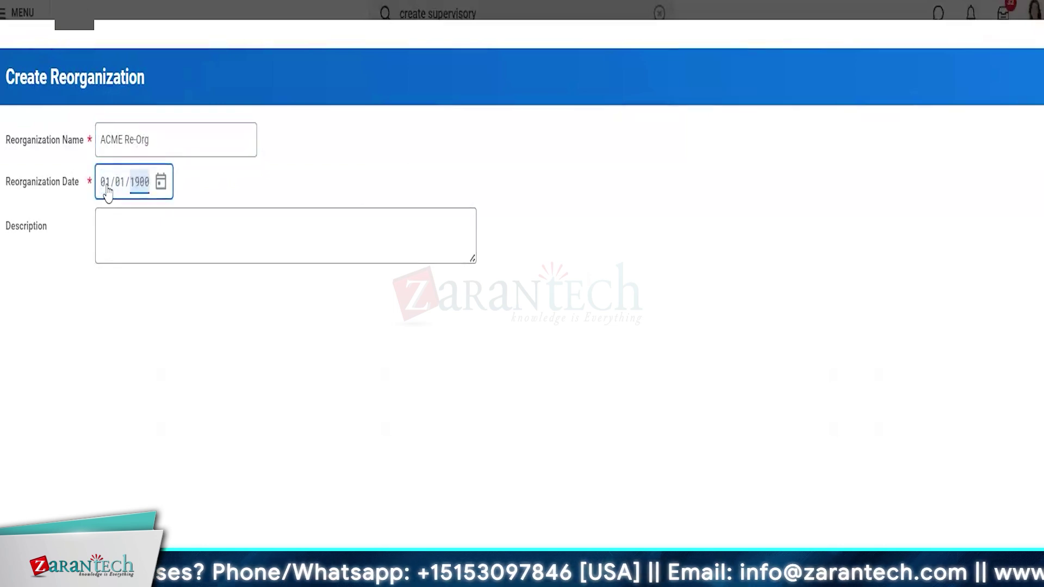
{"action": "left_click", "coordinate": [38, 565]}
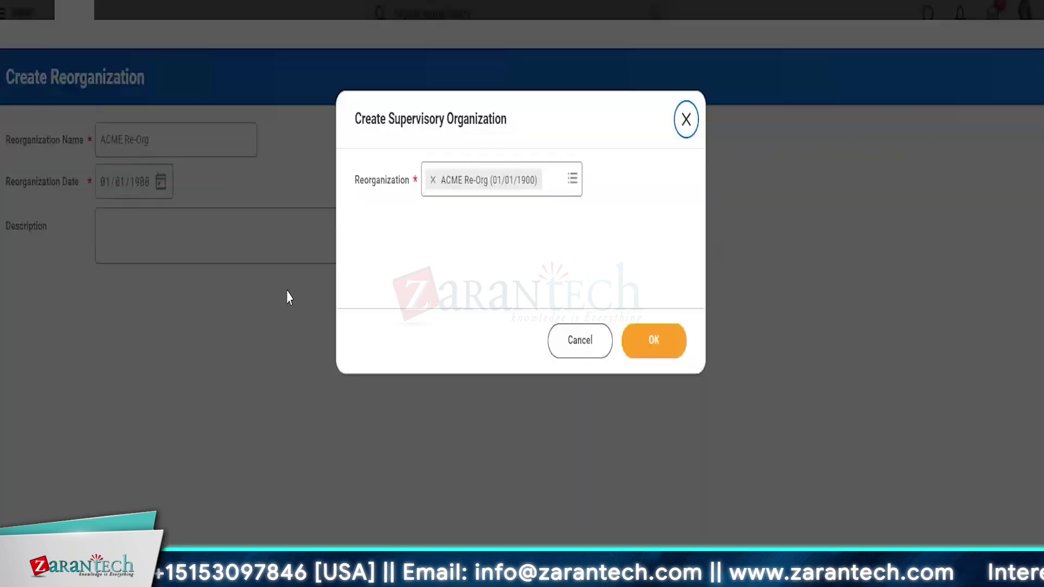
Accept the ACME Re-Org reorganization and name the new supervisory organization "ACME LLP"
{"action": "left_click", "coordinate": [662, 340]}
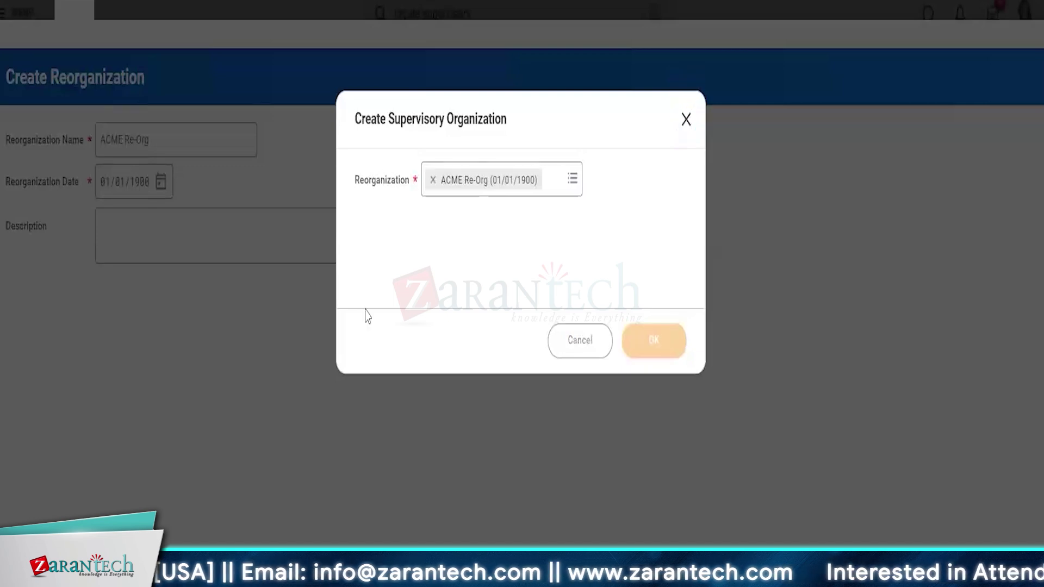
{"action": "left_click", "coordinate": [183, 212]}
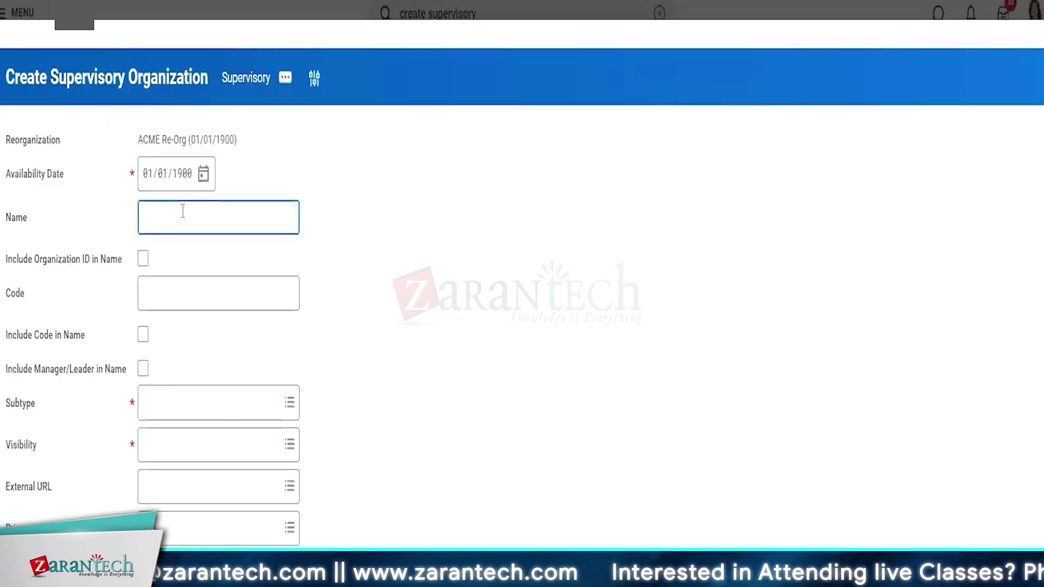
{"action": "type", "text": "ACME "}
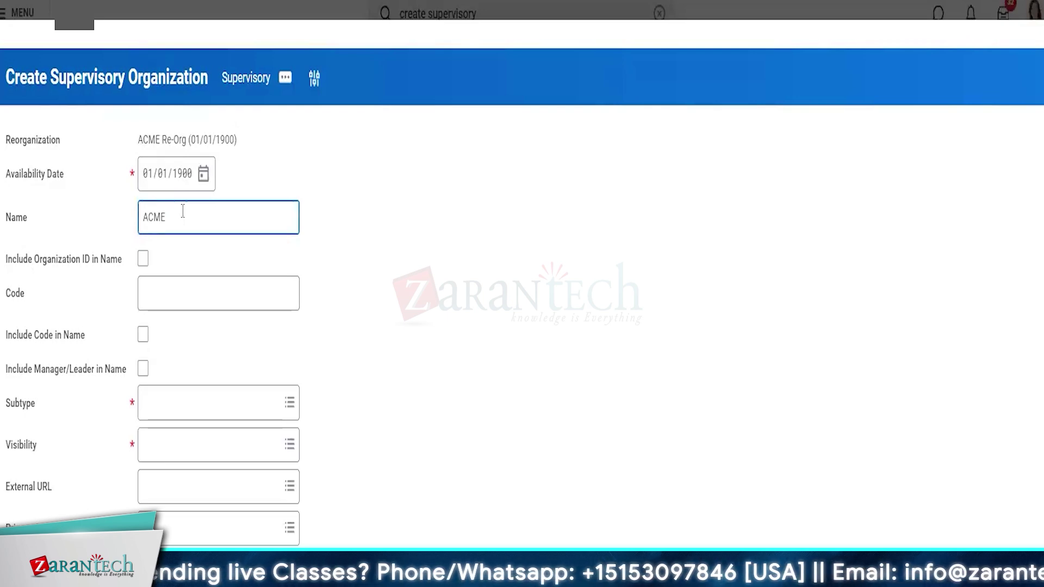
{"action": "type", "text": "LLP"}
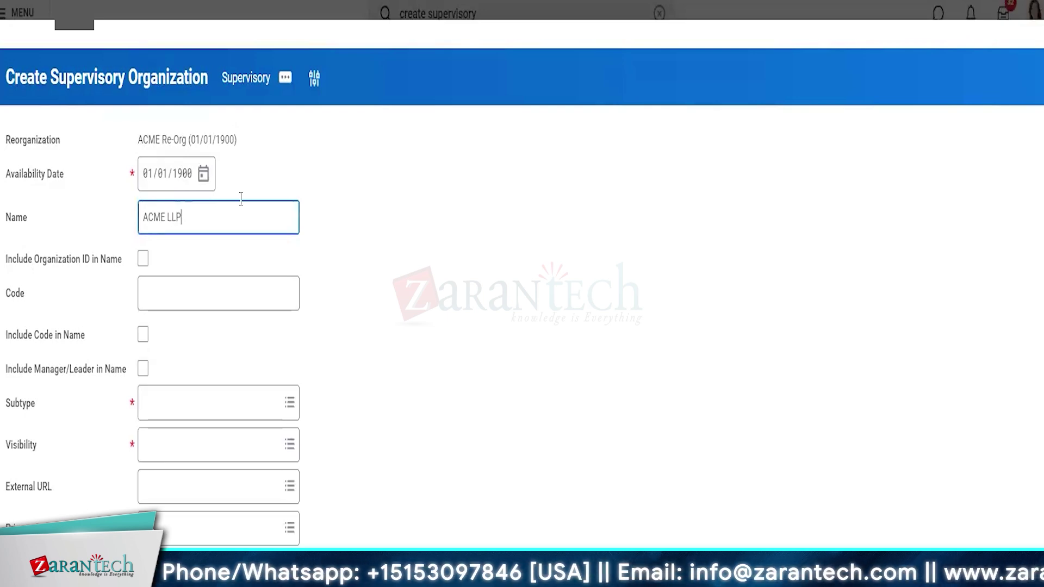
Set the ACME LLP organization's subtype to Company, visibility to Everyone, and primary location to New York
{"action": "left_click", "coordinate": [221, 400]}
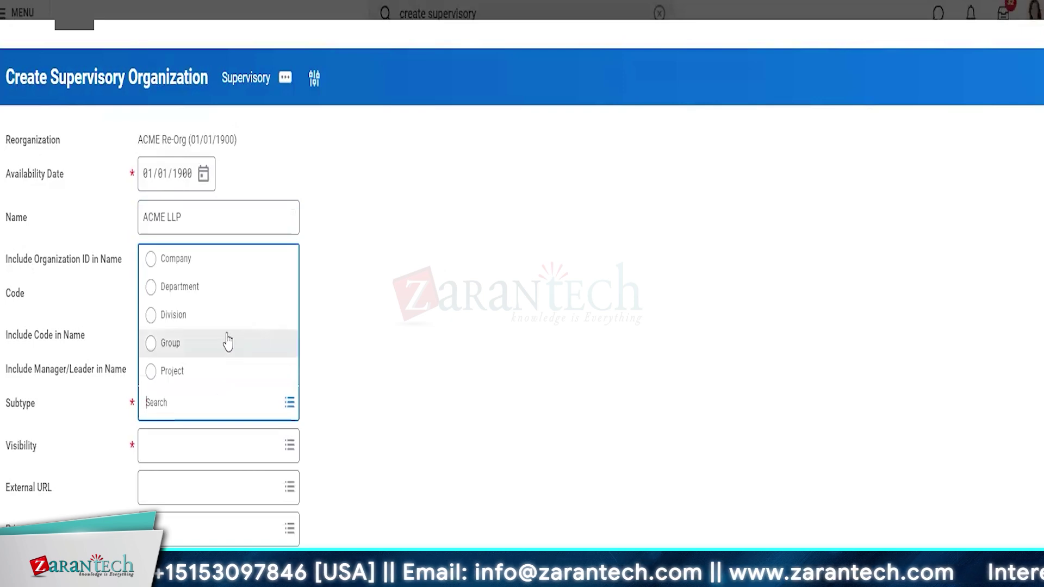
{"action": "left_click", "coordinate": [182, 264]}
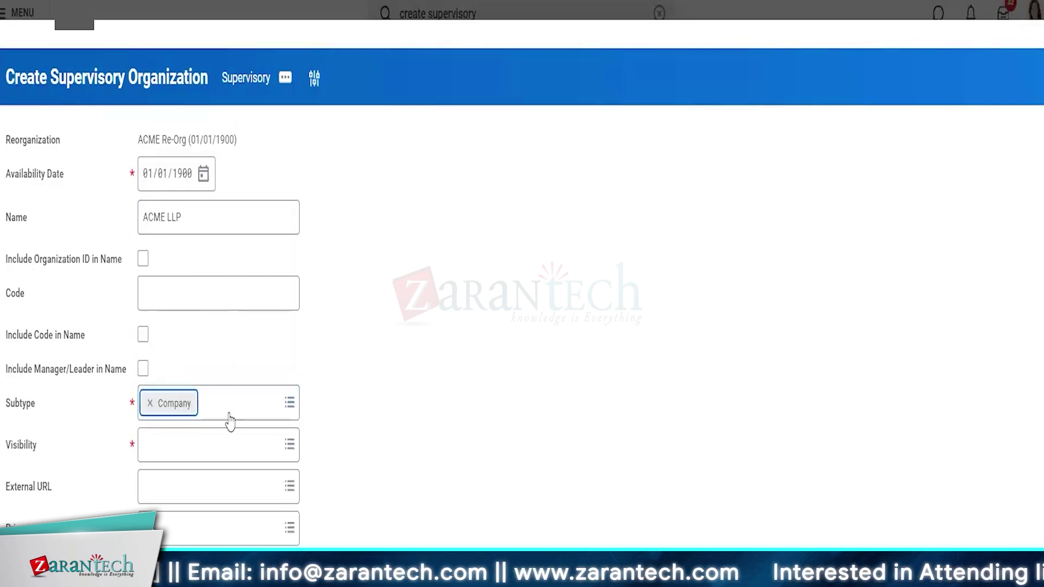
{"action": "left_click", "coordinate": [170, 454]}
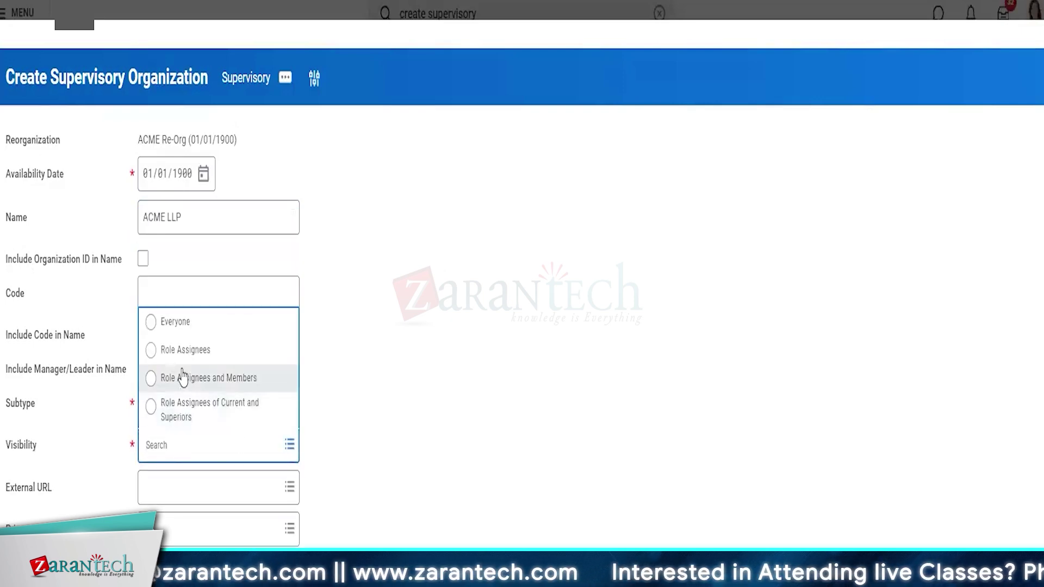
{"action": "left_click", "coordinate": [163, 322]}
{"action": "left_click", "coordinate": [218, 528]}
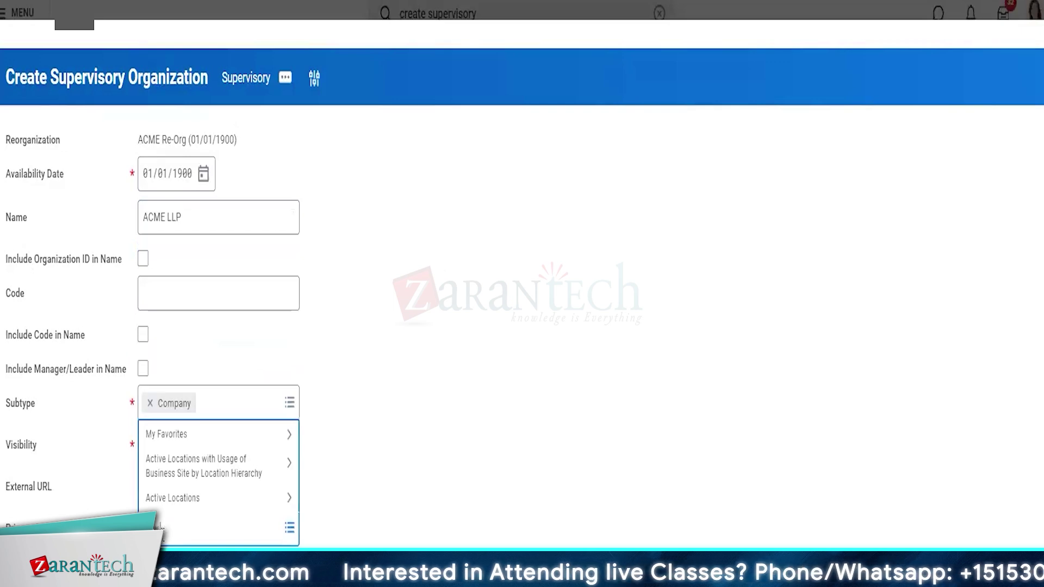
{"action": "type", "text": "new york"}
{"action": "key", "text": "Return"}
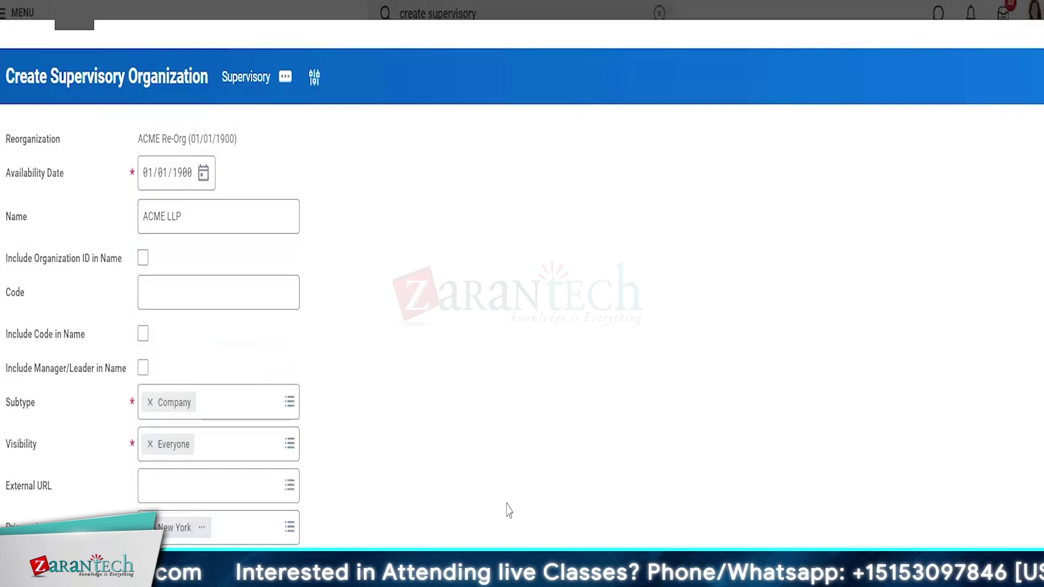
{"action": "scroll", "coordinate": [508, 511], "scroll_direction": "down", "scroll_amount": 2}
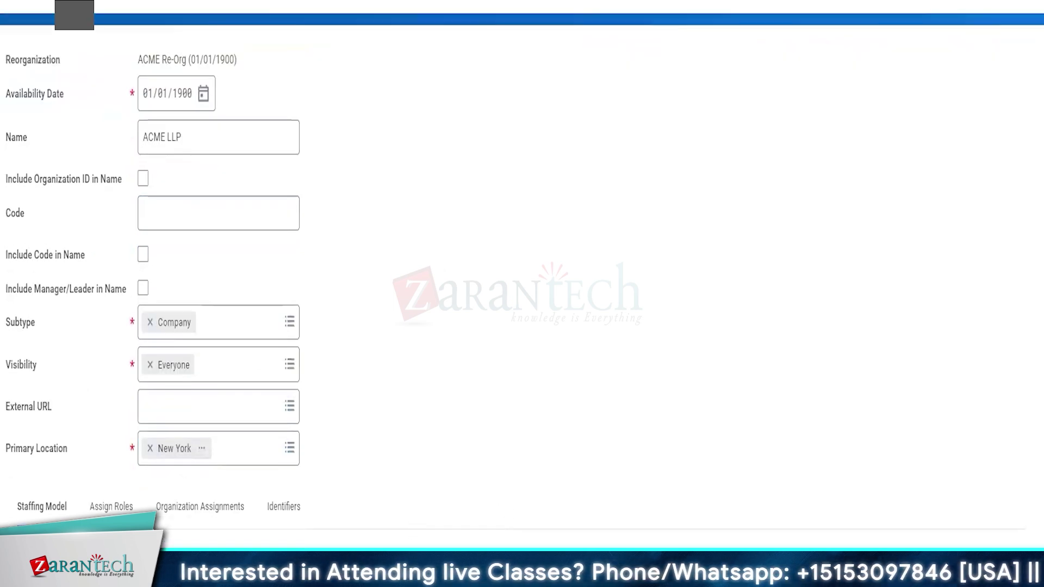
Add a Manager role assigned to the Vice President, Human Resources position, and review the organization assignments
{"action": "left_click", "coordinate": [111, 507]}
{"action": "scroll", "coordinate": [301, 495], "scroll_direction": "down", "scroll_amount": 2}
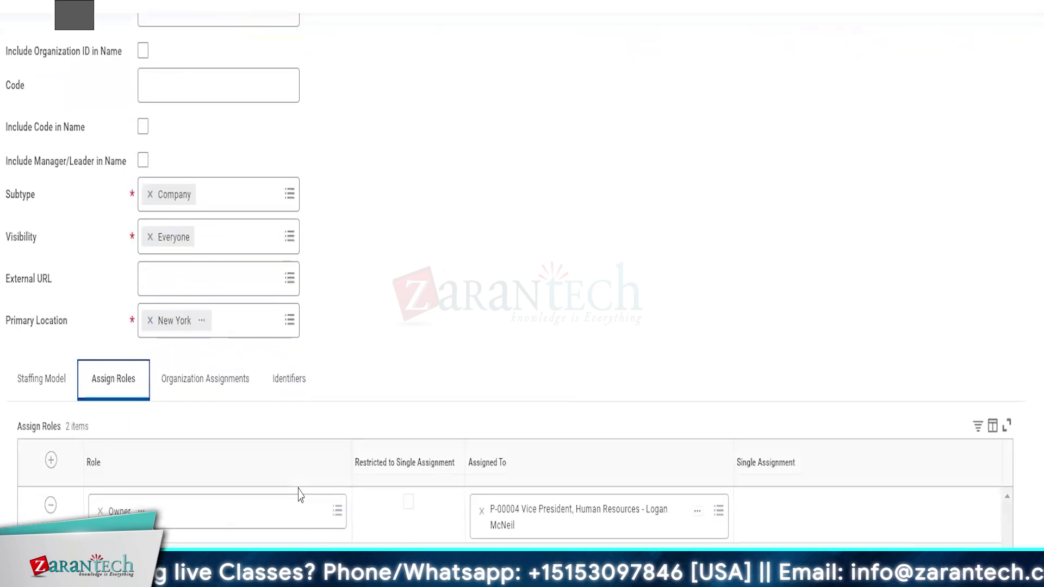
{"action": "left_click", "coordinate": [51, 460]}
{"action": "left_click", "coordinate": [191, 514]}
{"action": "type", "text": "mar"}
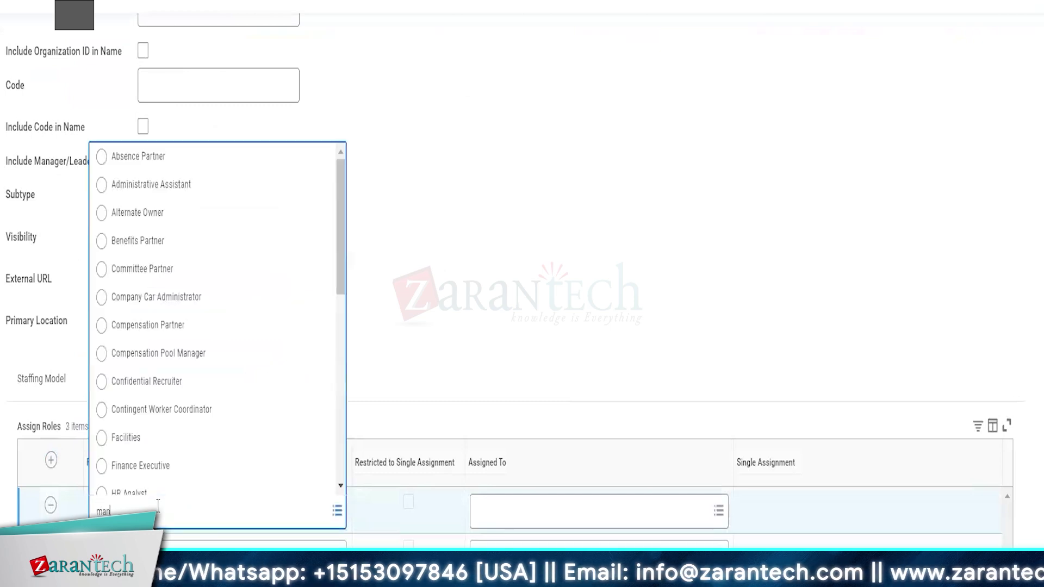
{"action": "type", "text": "ager"}
{"action": "key", "text": "Return"}
{"action": "left_click", "coordinate": [512, 514]}
{"action": "type", "text": "logan"}
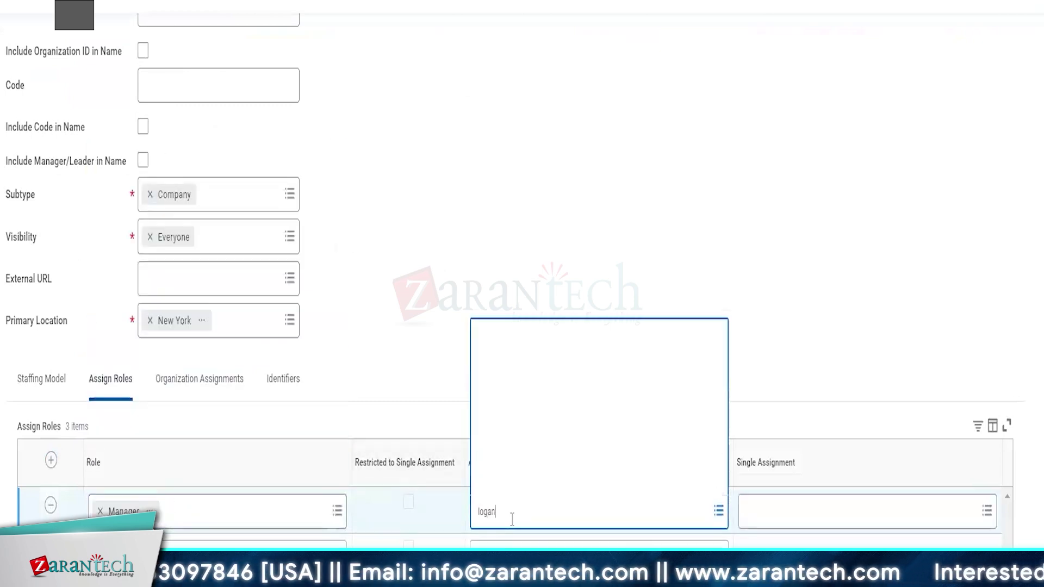
{"action": "key", "text": "Return"}
{"action": "left_click", "coordinate": [199, 380]}
{"action": "scroll", "coordinate": [455, 364], "scroll_direction": "down", "scroll_amount": 5}
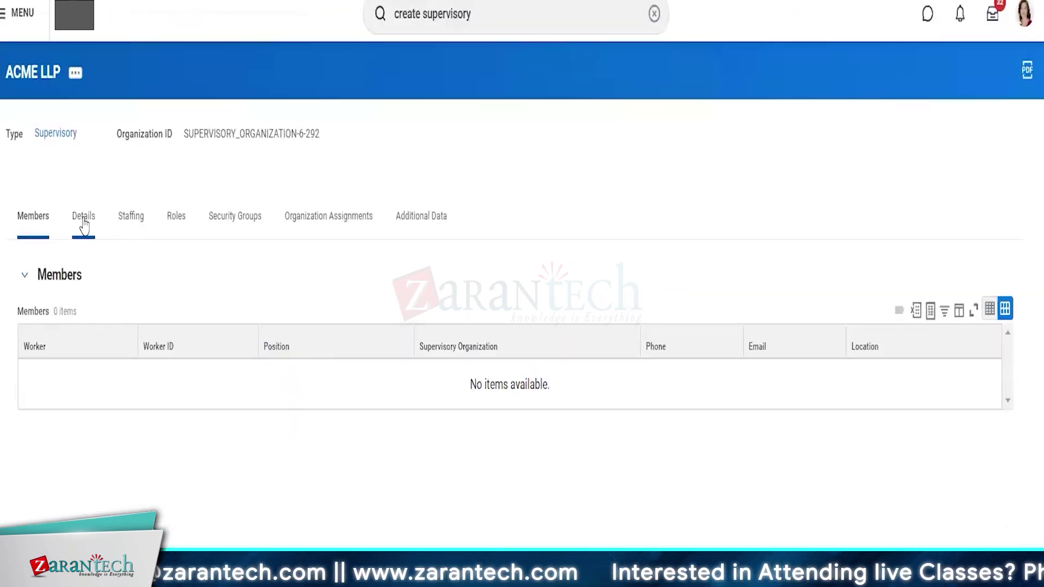
Look through the related actions of the ACME LLP organization, including Edit Supervisory Organization
{"action": "left_click", "coordinate": [132, 216]}
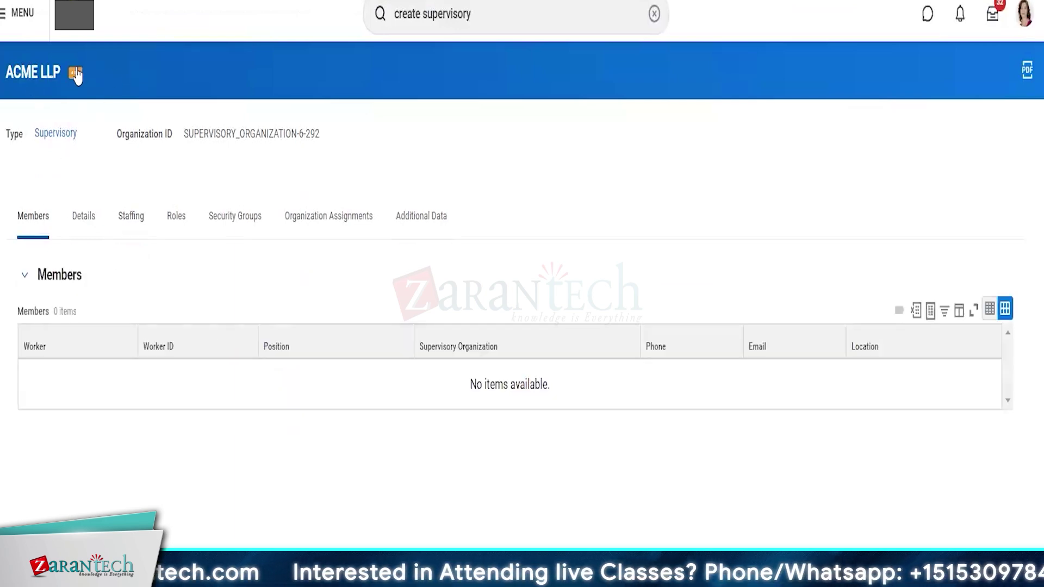
{"action": "left_click", "coordinate": [76, 75]}
{"action": "mouse_move", "coordinate": [155, 144]}
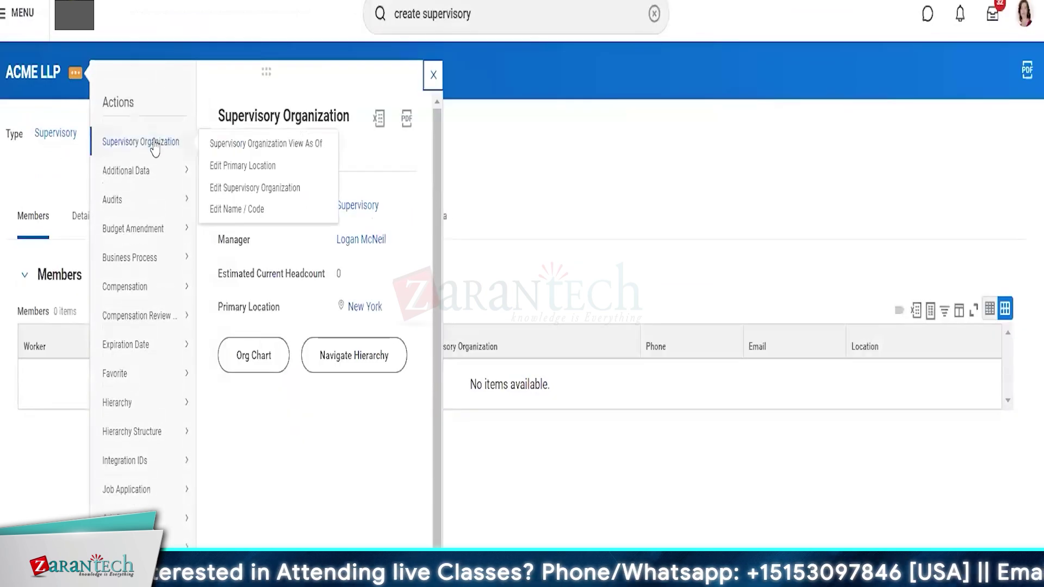
{"action": "left_click", "coordinate": [231, 193]}
{"action": "scroll", "coordinate": [285, 487], "scroll_direction": "down", "scroll_amount": 1}
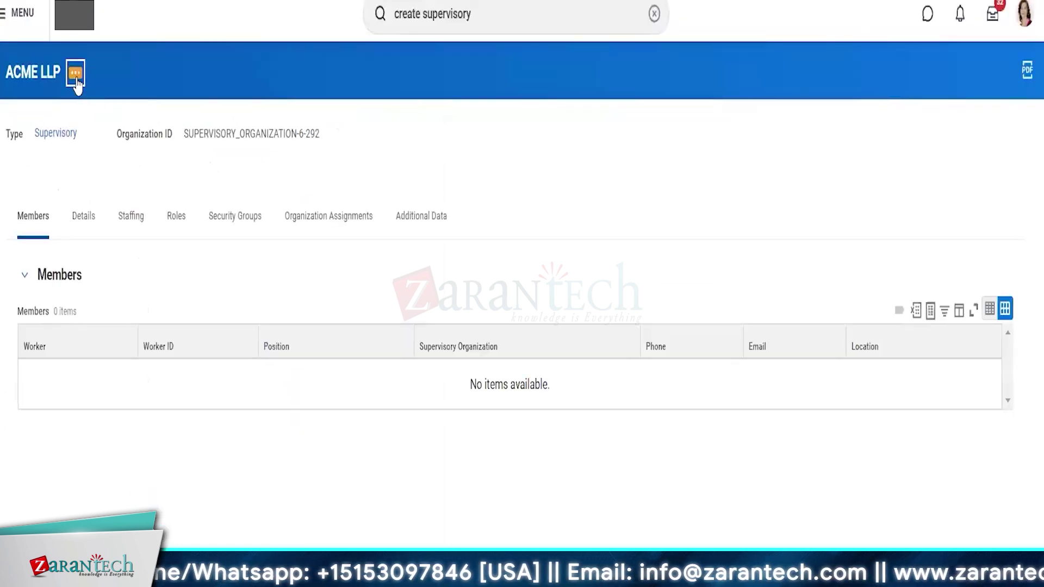
{"action": "left_click", "coordinate": [76, 86]}
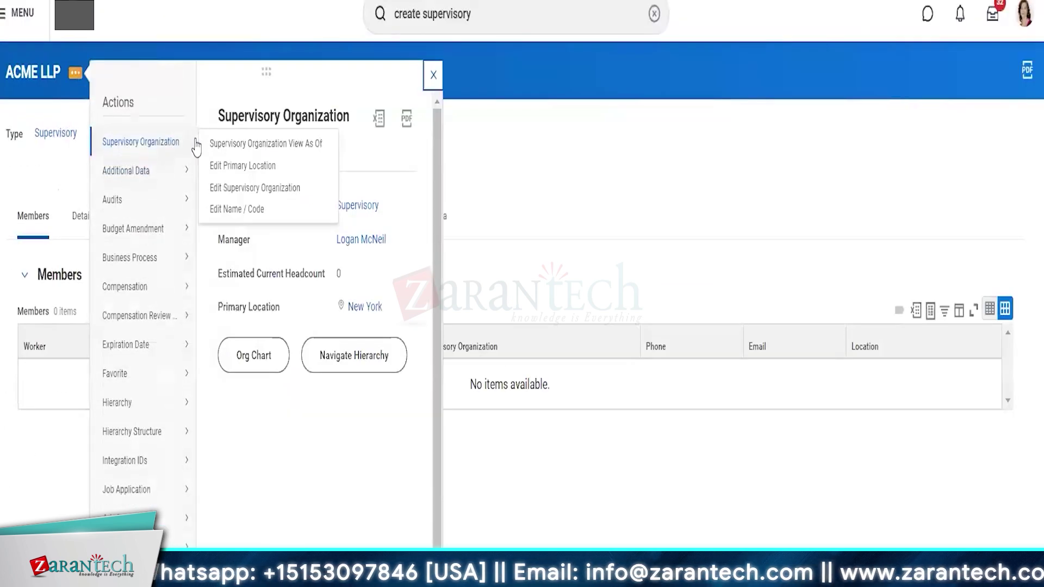
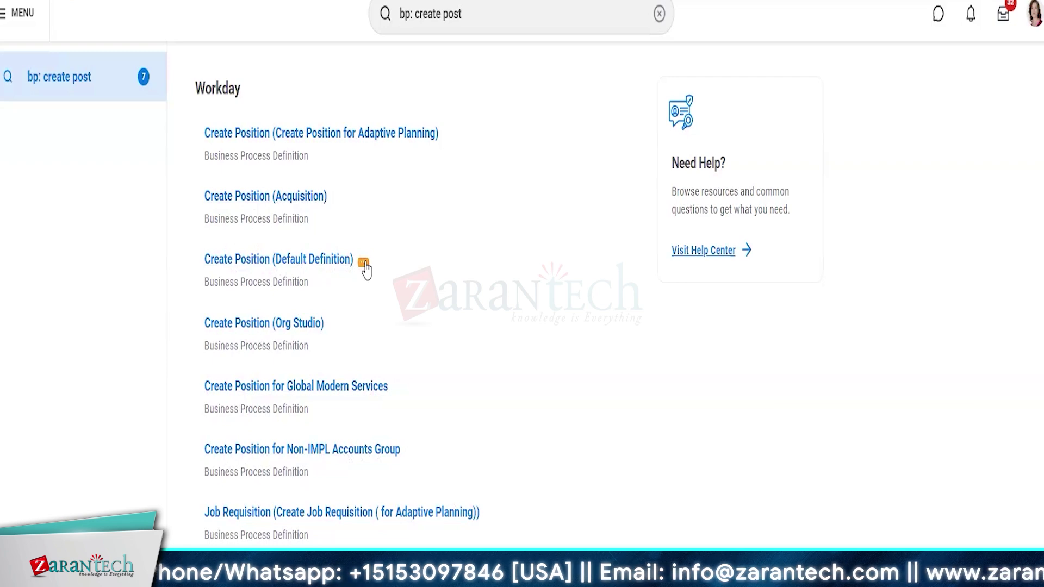
Start a rule-based copy of Create Position (Default Definition) named "Acquisition", and discard it
{"action": "left_click", "coordinate": [364, 264]}
{"action": "mouse_move", "coordinate": [433, 364]}
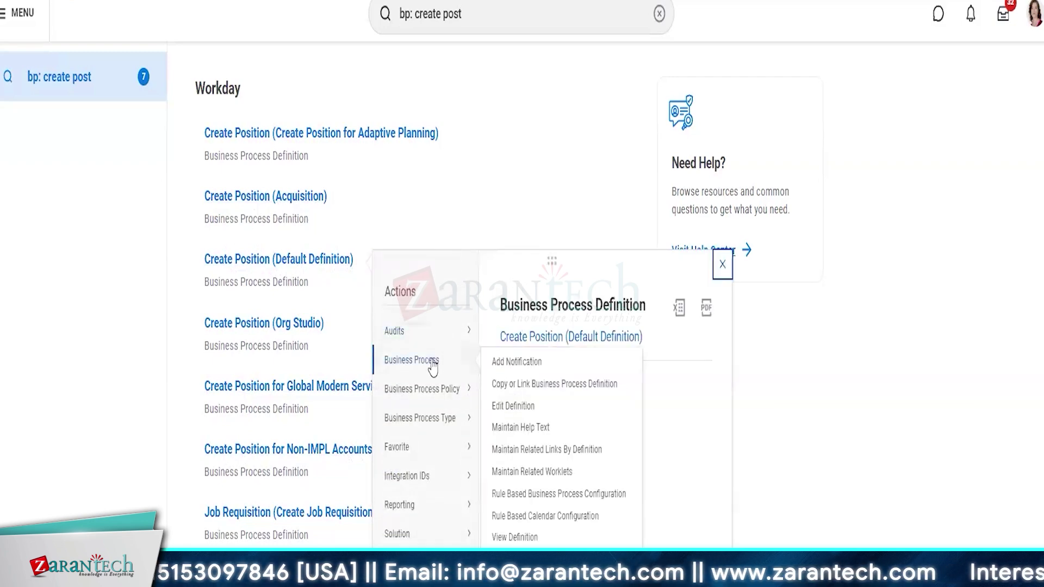
{"action": "left_click", "coordinate": [537, 388]}
{"action": "left_click", "coordinate": [397, 419]}
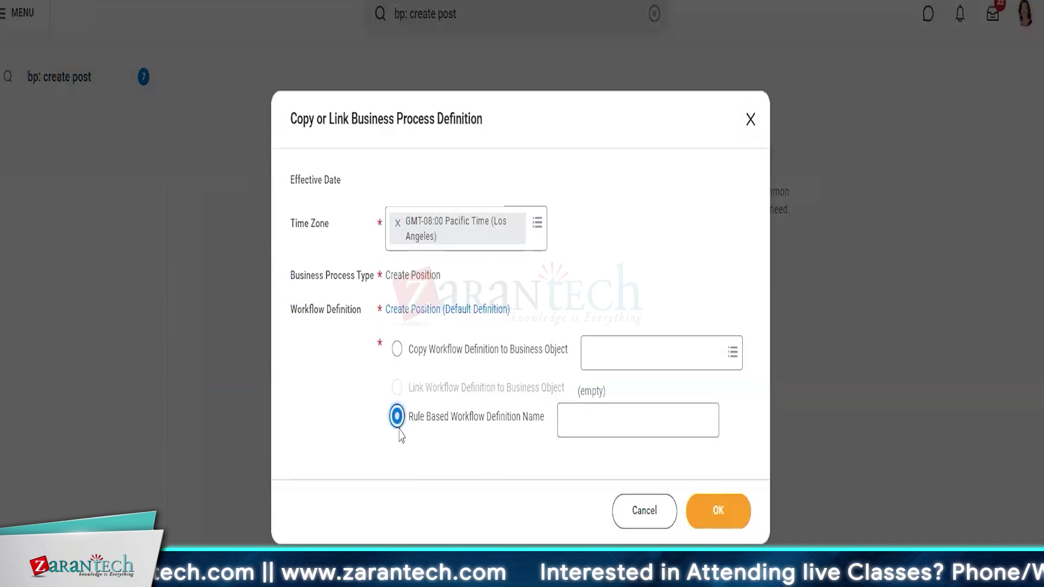
{"action": "left_click", "coordinate": [568, 422]}
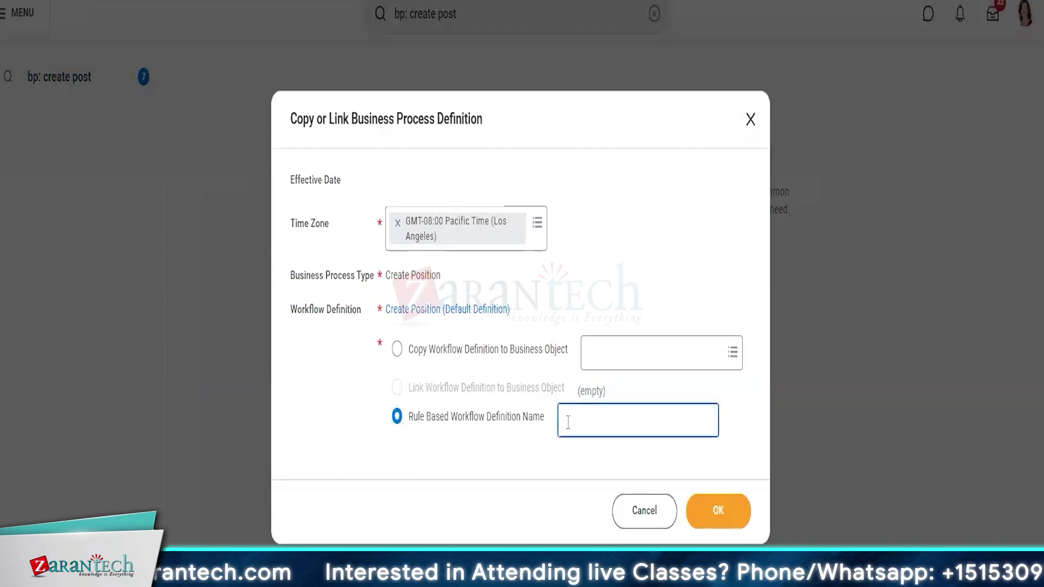
{"action": "type", "text": "Acquisition"}
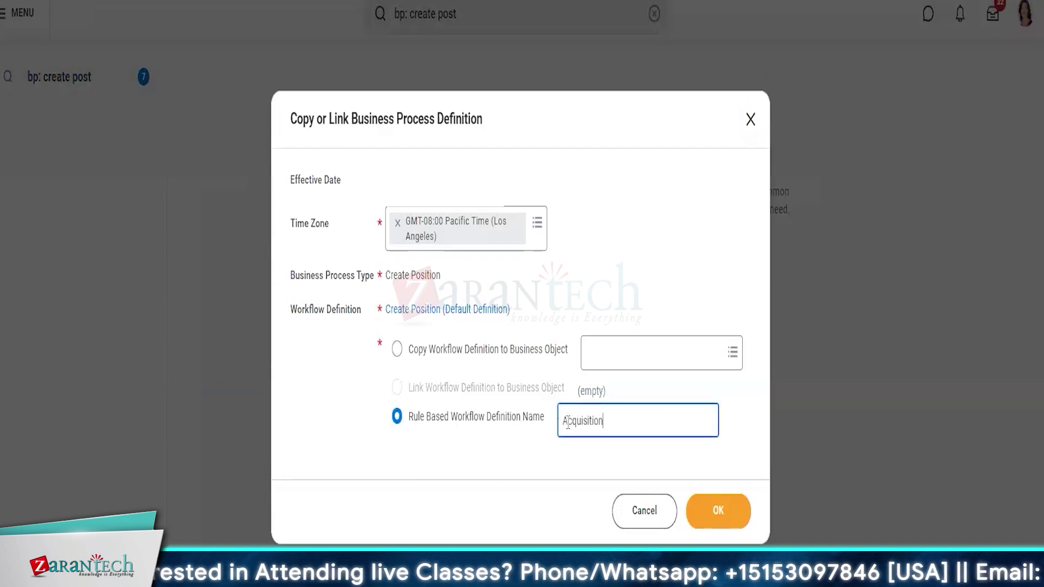
{"action": "left_click", "coordinate": [750, 121]}
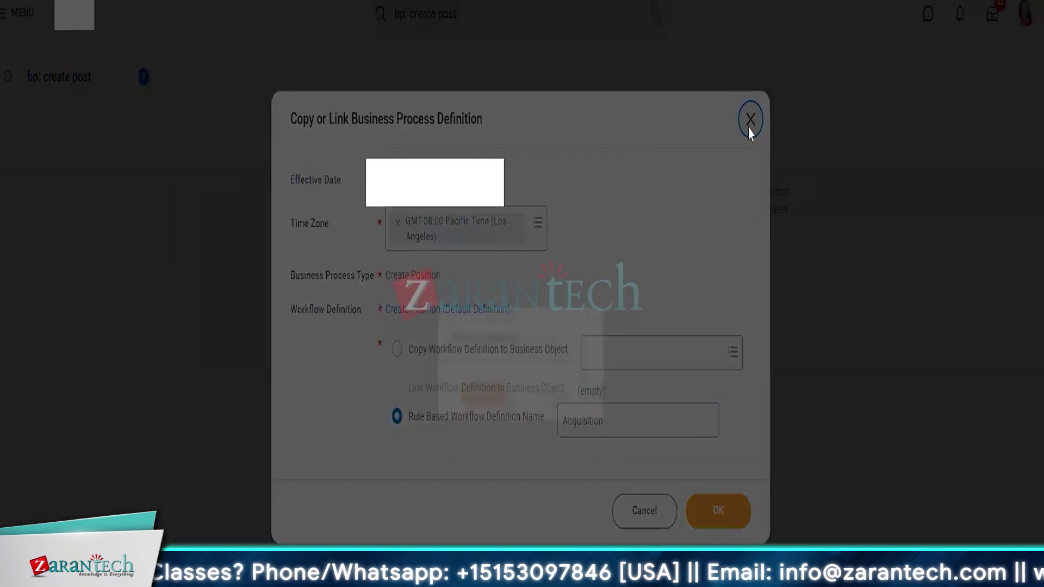
{"action": "left_click", "coordinate": [468, 407]}
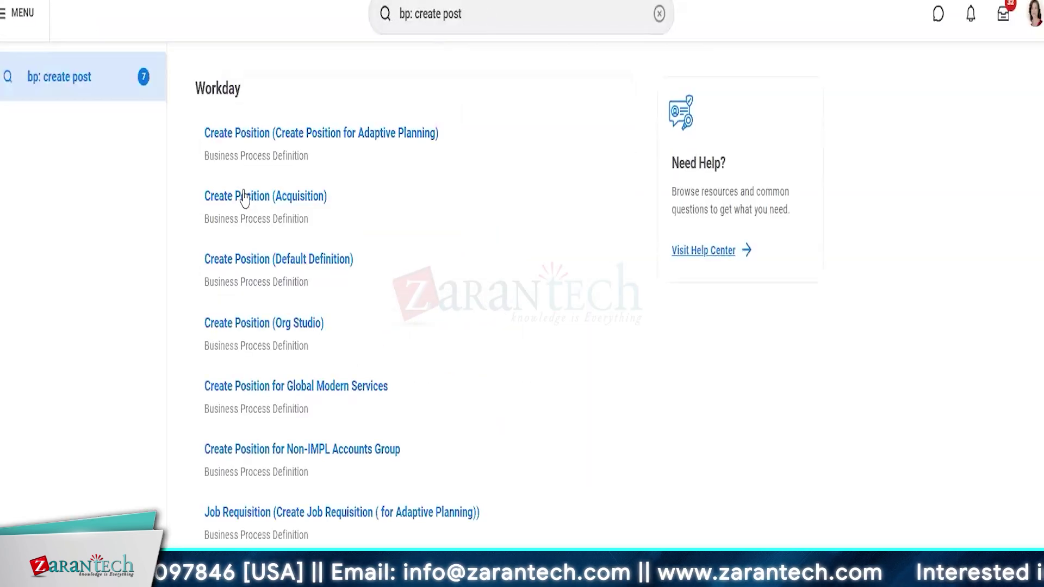
Open the Create Position (Acquisition) business process definition and start editing it
{"action": "left_click", "coordinate": [303, 202]}
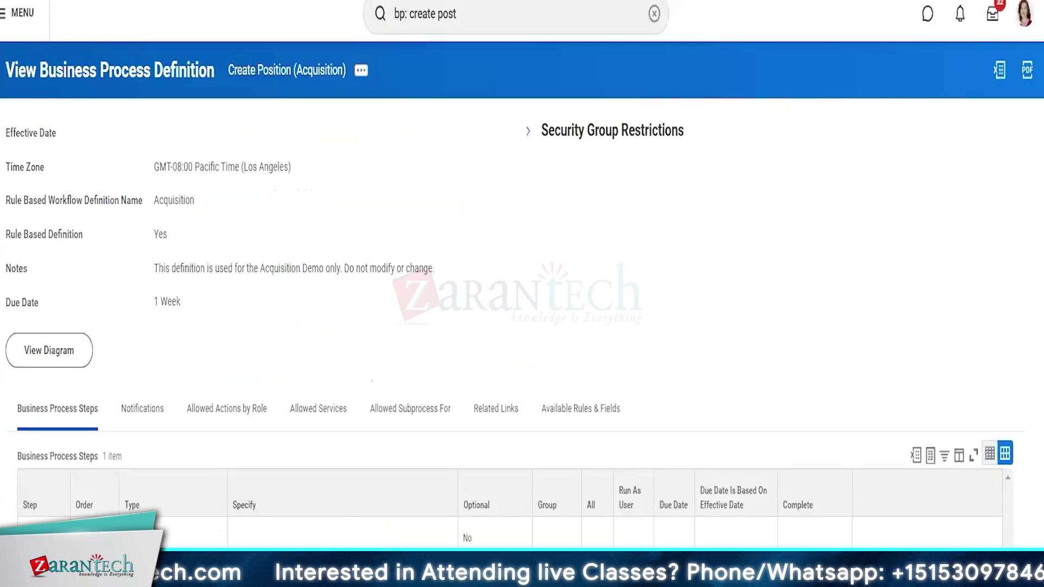
{"action": "left_click", "coordinate": [361, 71]}
{"action": "mouse_move", "coordinate": [419, 168]}
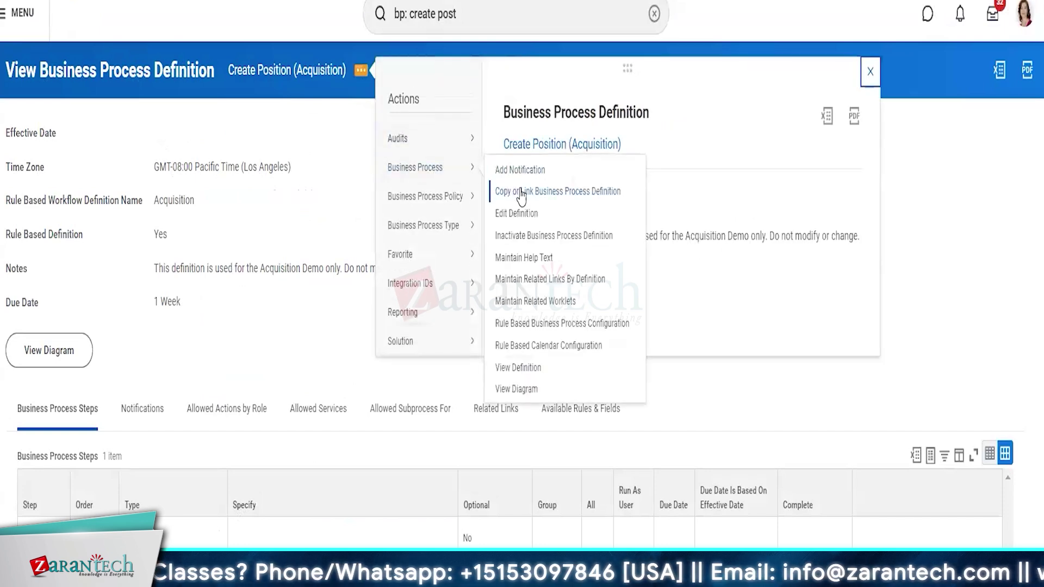
{"action": "left_click", "coordinate": [526, 216]}
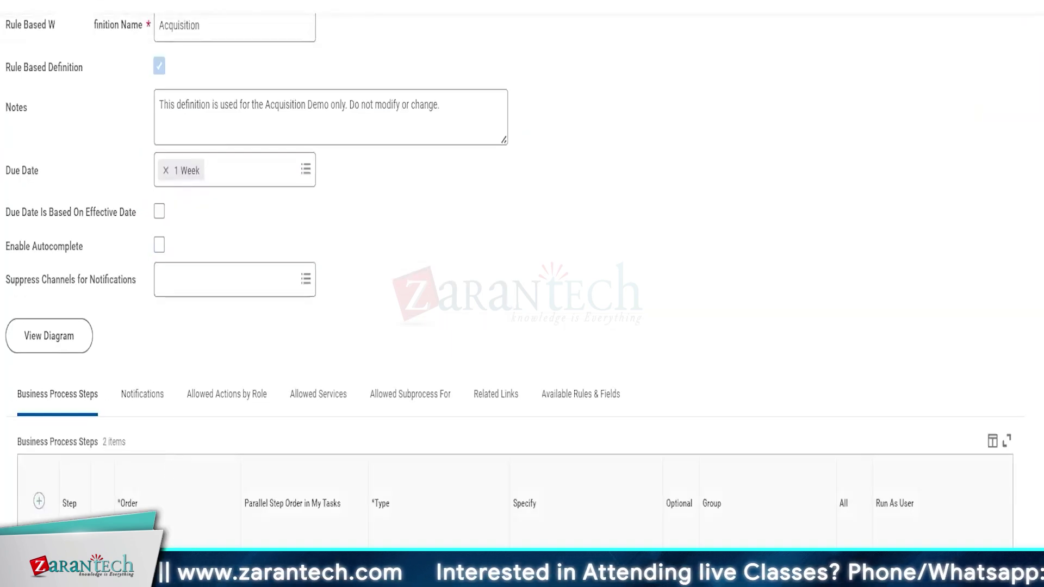
Configure an Approval step in the Create Position (Acquisition) definition and choose the security groups that perform it
{"action": "left_click", "coordinate": [392, 173]}
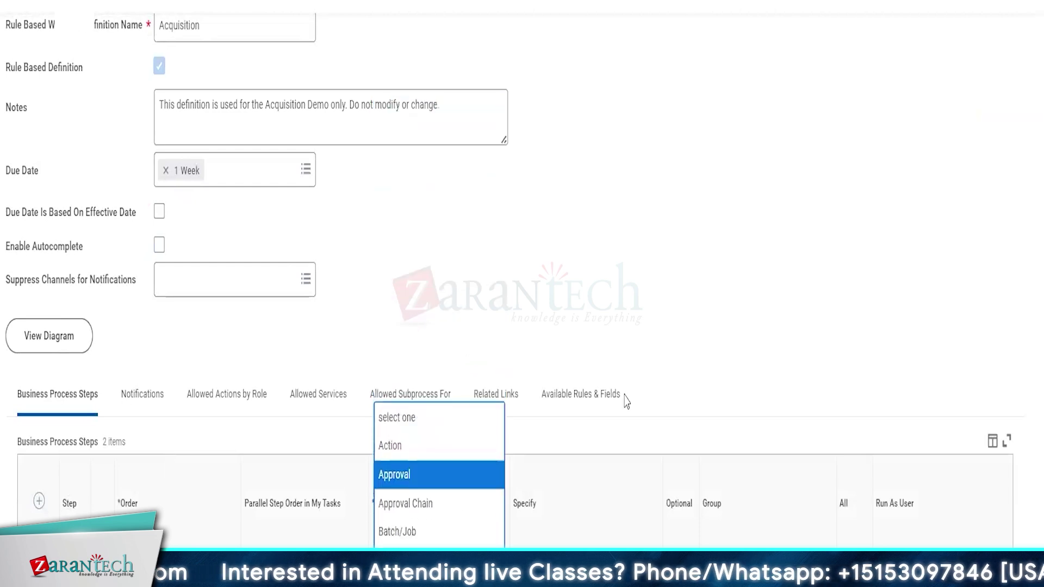
{"action": "left_click", "coordinate": [626, 401]}
{"action": "left_click", "coordinate": [821, 568]}
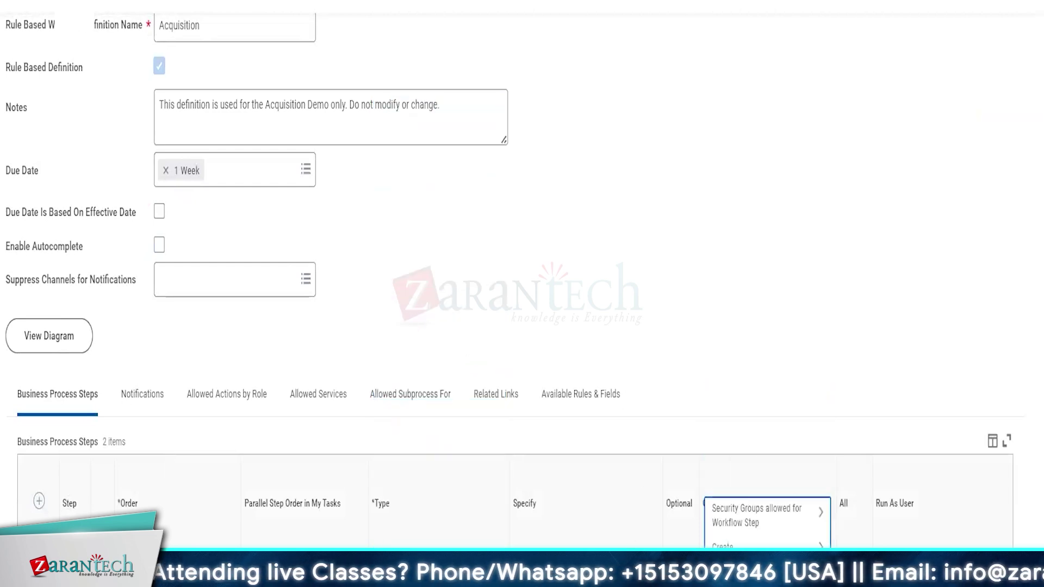
{"action": "key", "text": "Return"}
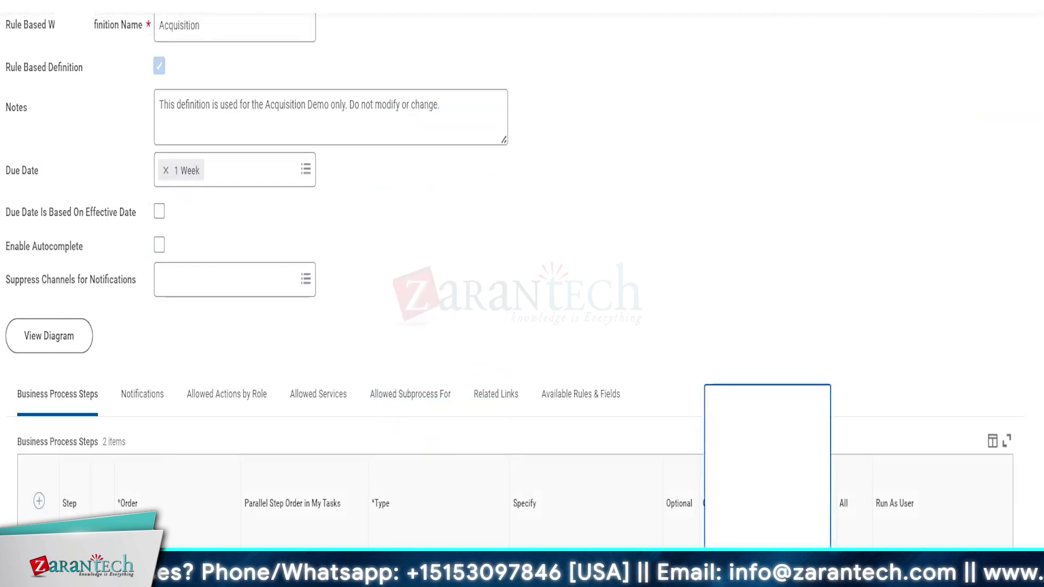
{"action": "left_click", "coordinate": [745, 513]}
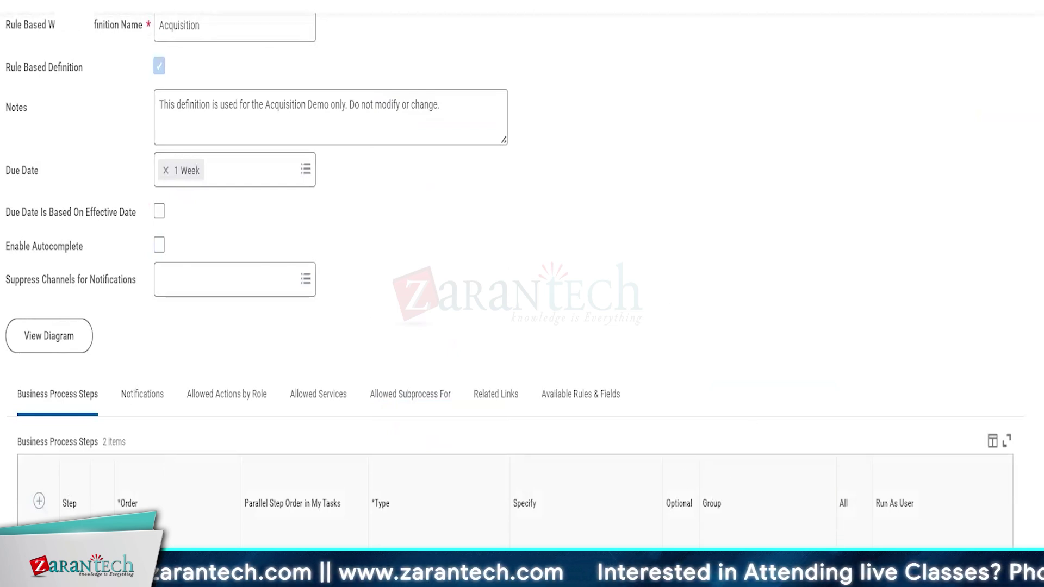
{"action": "left_click", "coordinate": [821, 569]}
{"action": "key", "text": "Return"}
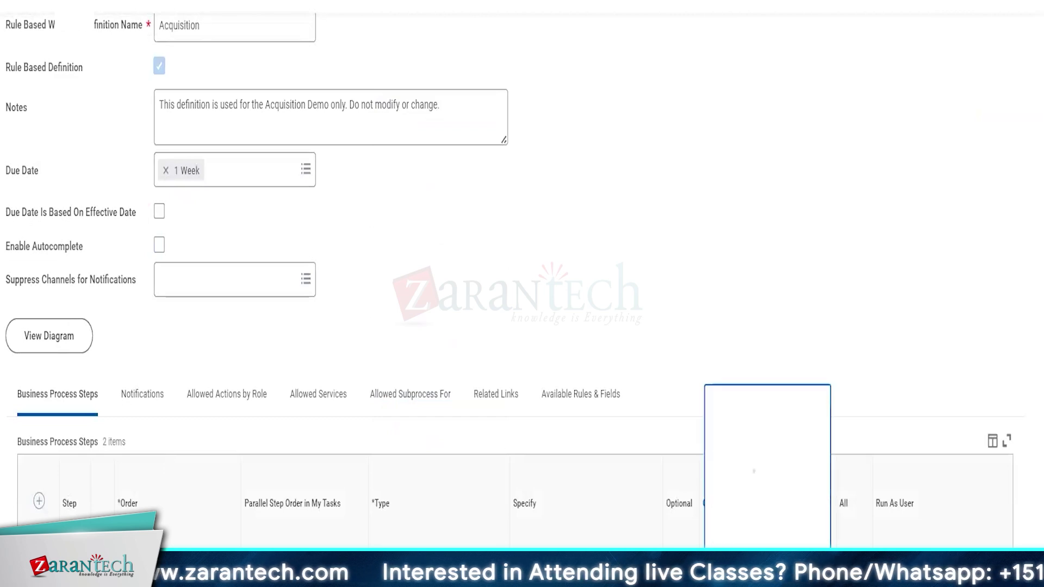
{"action": "left_click", "coordinate": [611, 276]}
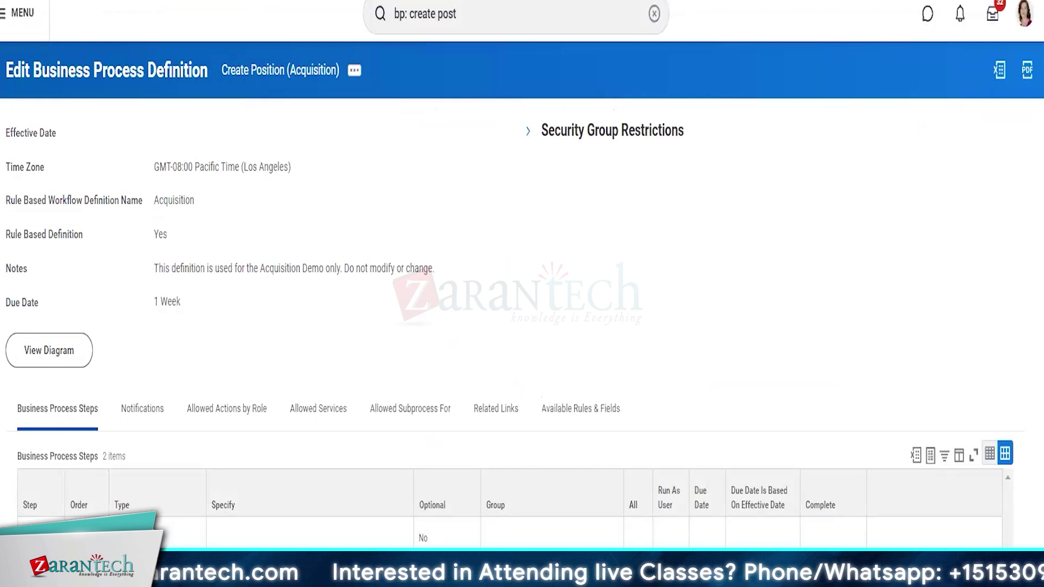
Reopen the Create Position (Acquisition) business process definition for editing, accepting the Pacific Time (Los Angeles) time zone
{"action": "left_click", "coordinate": [354, 70]}
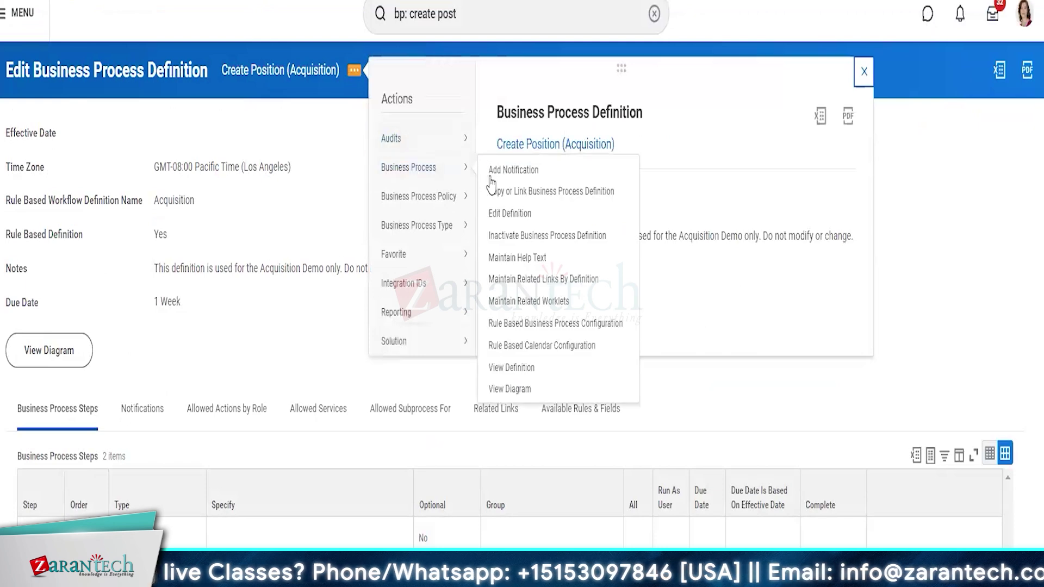
{"action": "left_click", "coordinate": [301, 371]}
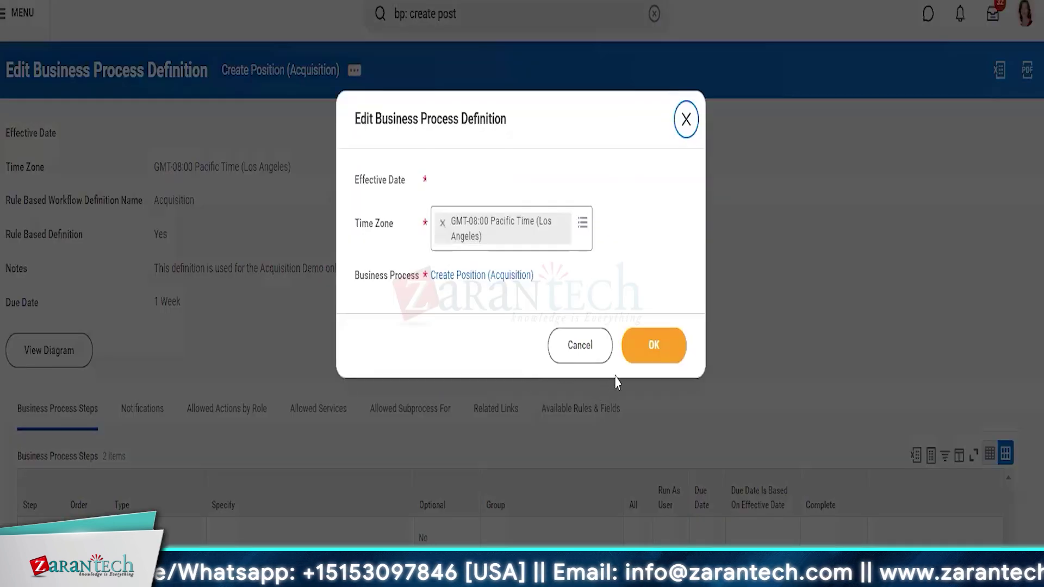
{"action": "left_click", "coordinate": [658, 357]}
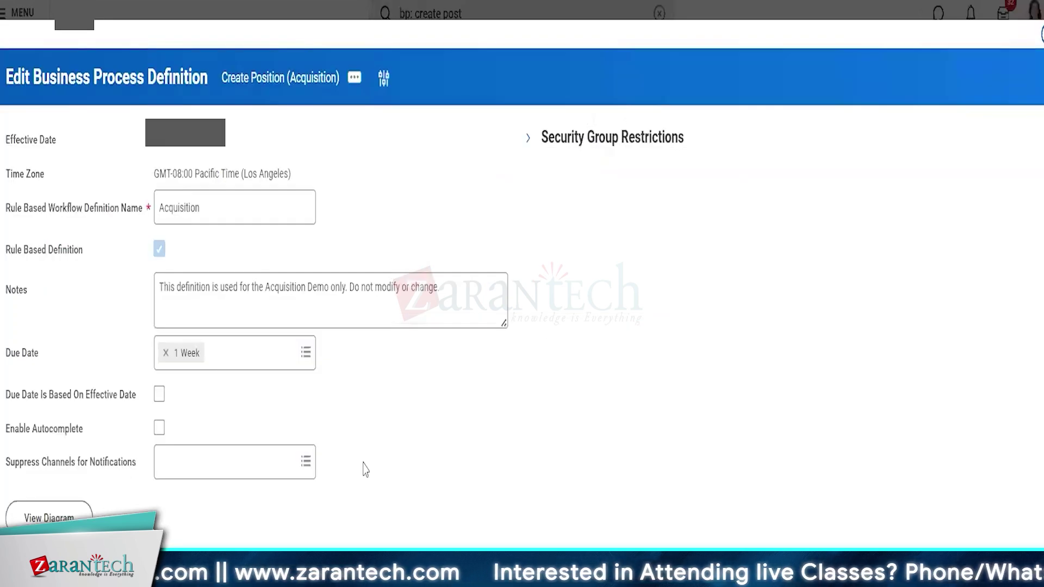
{"action": "scroll", "coordinate": [233, 537], "scroll_direction": "down", "scroll_amount": 4}
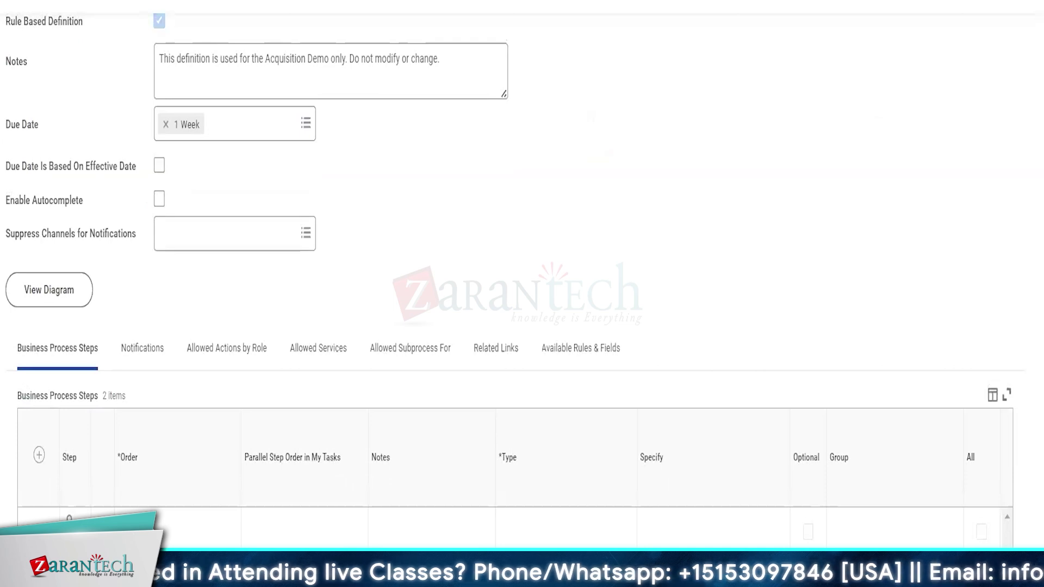
Try adding an Action step to the definition with Review Position Request as the task and HR Administrator as the group
{"action": "left_click", "coordinate": [38, 455]}
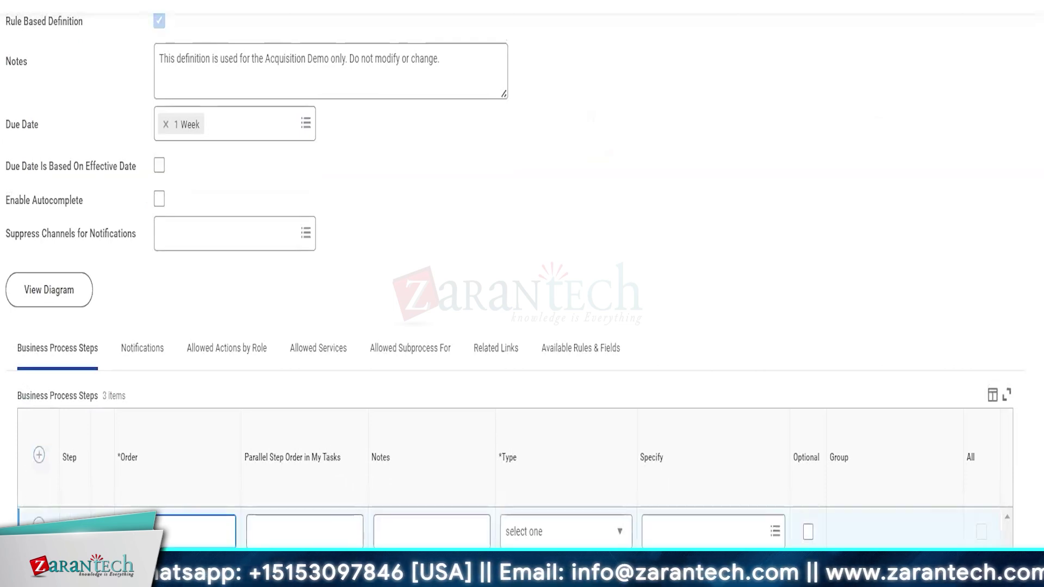
{"action": "left_click", "coordinate": [565, 531]}
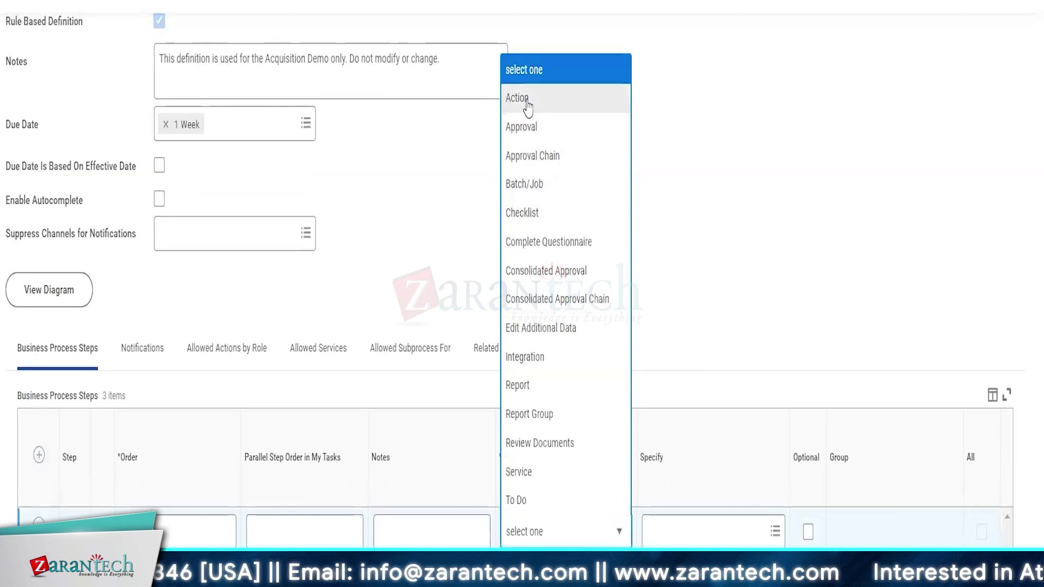
{"action": "left_click", "coordinate": [527, 103]}
{"action": "left_click", "coordinate": [678, 535]}
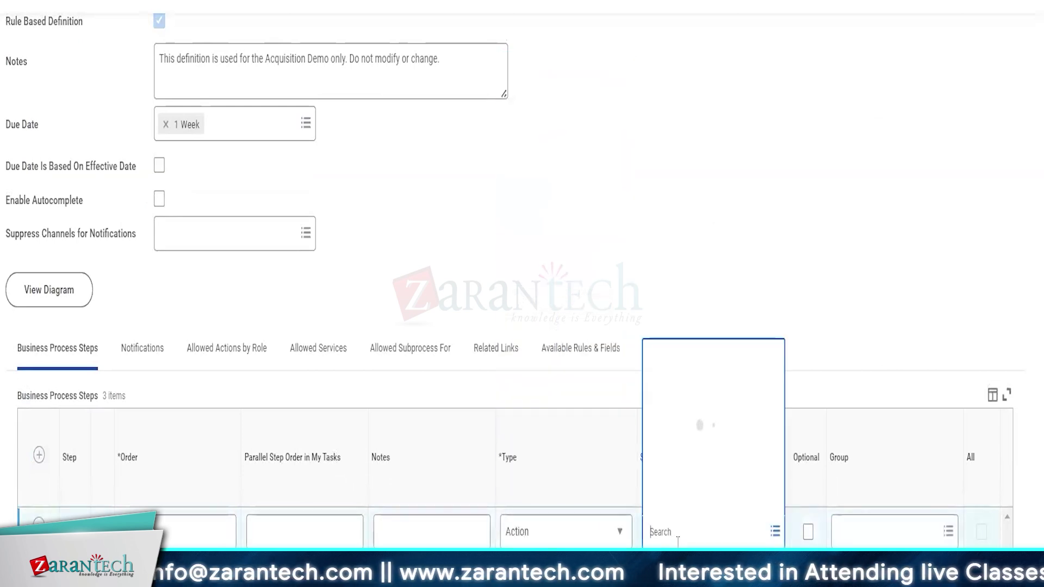
{"action": "left_click", "coordinate": [692, 497]}
{"action": "left_click", "coordinate": [876, 530]}
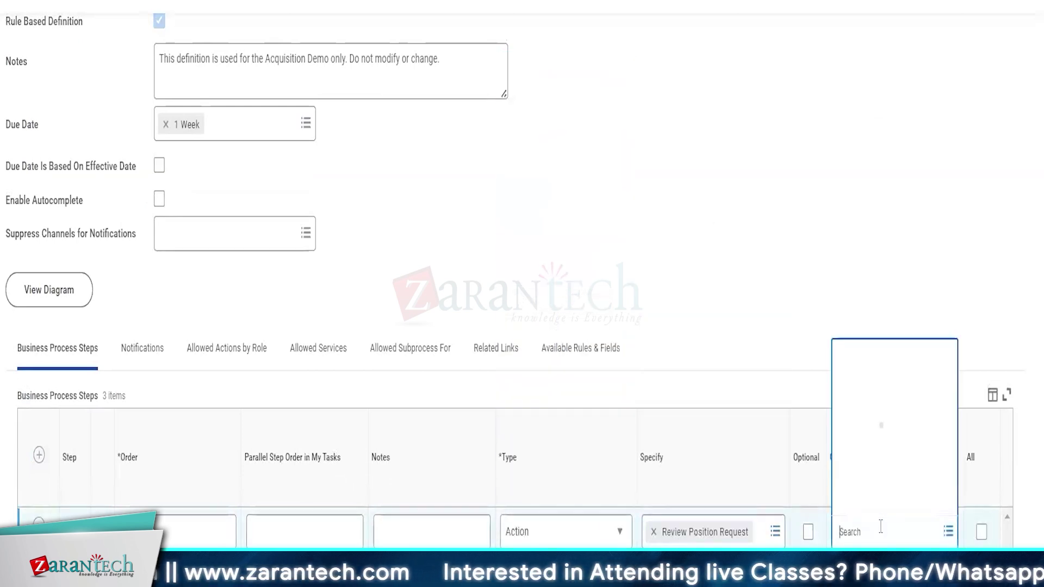
{"action": "type", "text": "hr admin"}
{"action": "key", "text": "Return"}
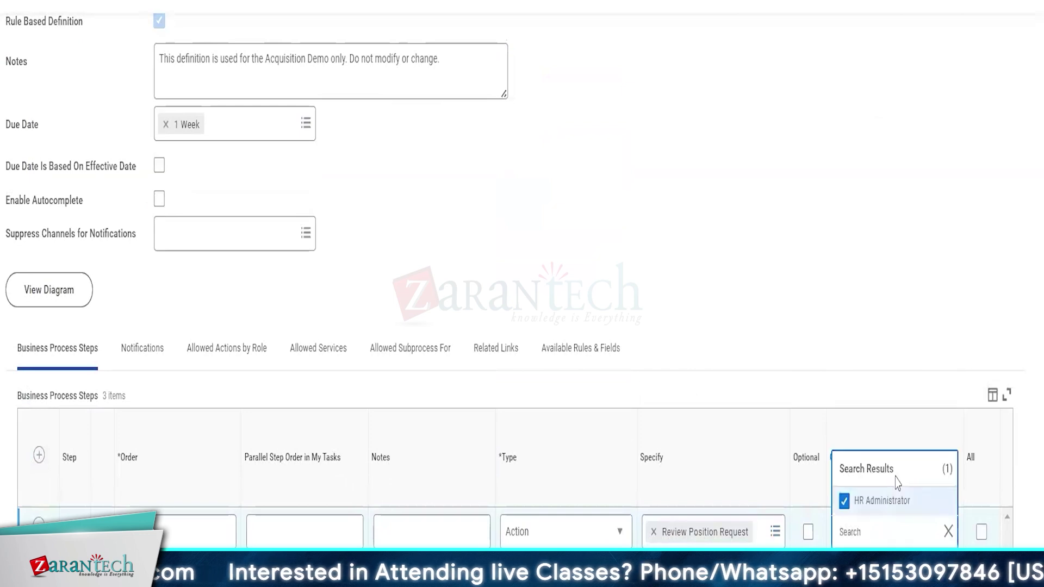
{"action": "left_click", "coordinate": [553, 251]}
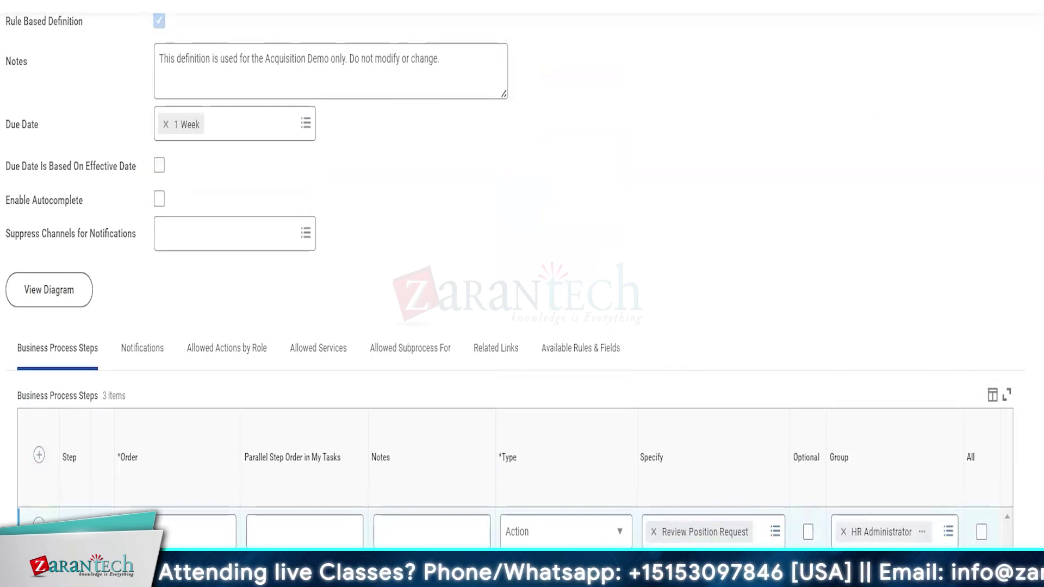
{"action": "left_click", "coordinate": [581, 348]}
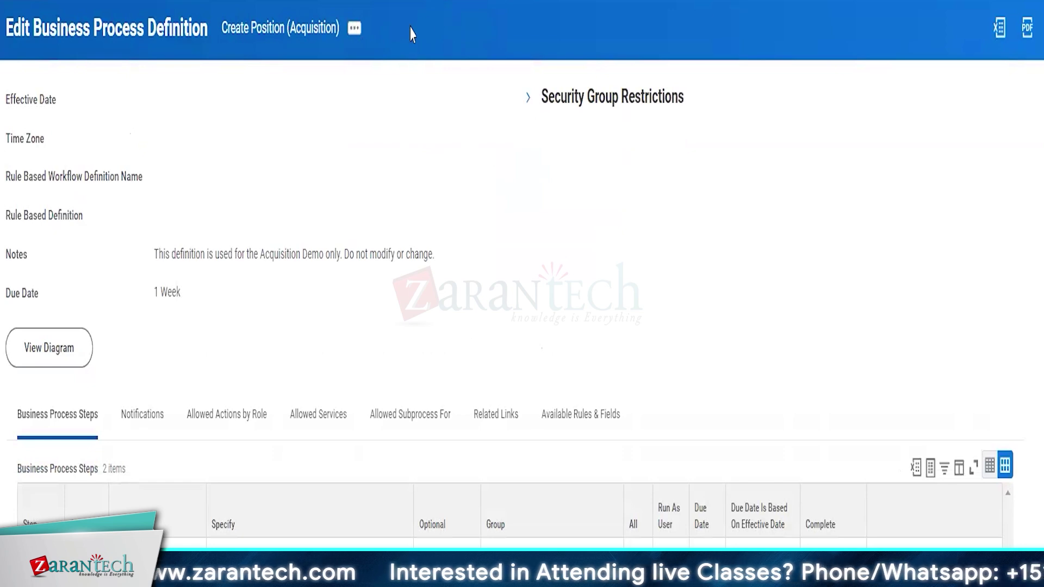
Open the Rule Based Business Process Configuration from the Create Position (Acquisition) definition
{"action": "left_click", "coordinate": [358, 39]}
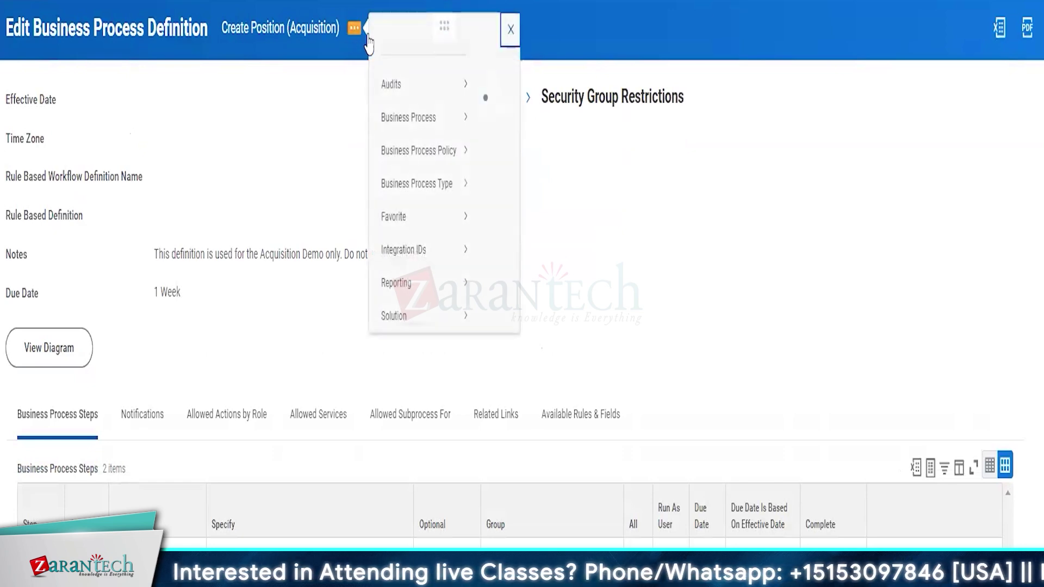
{"action": "mouse_move", "coordinate": [430, 144]}
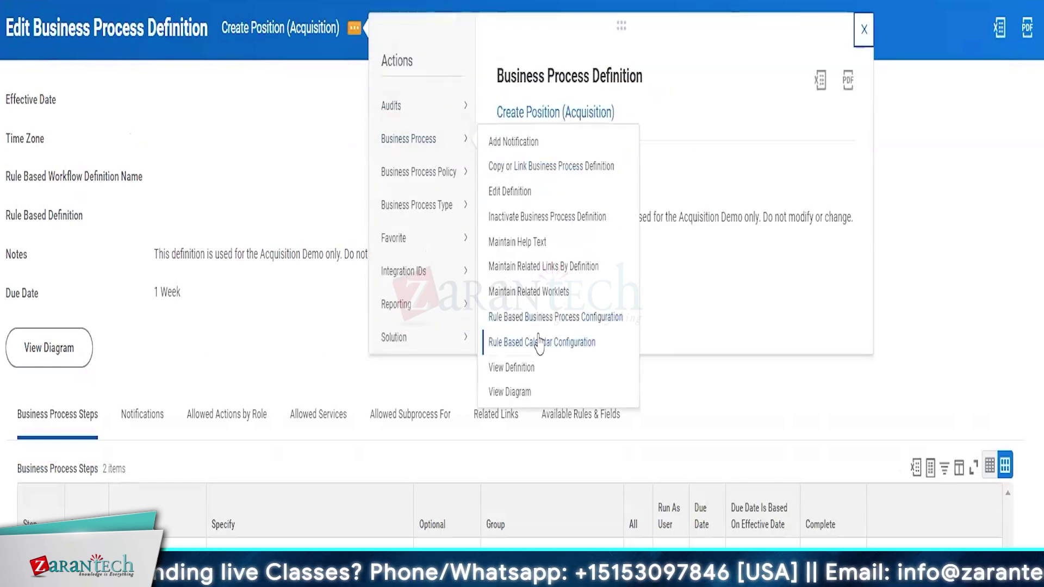
{"action": "mouse_move", "coordinate": [418, 163]}
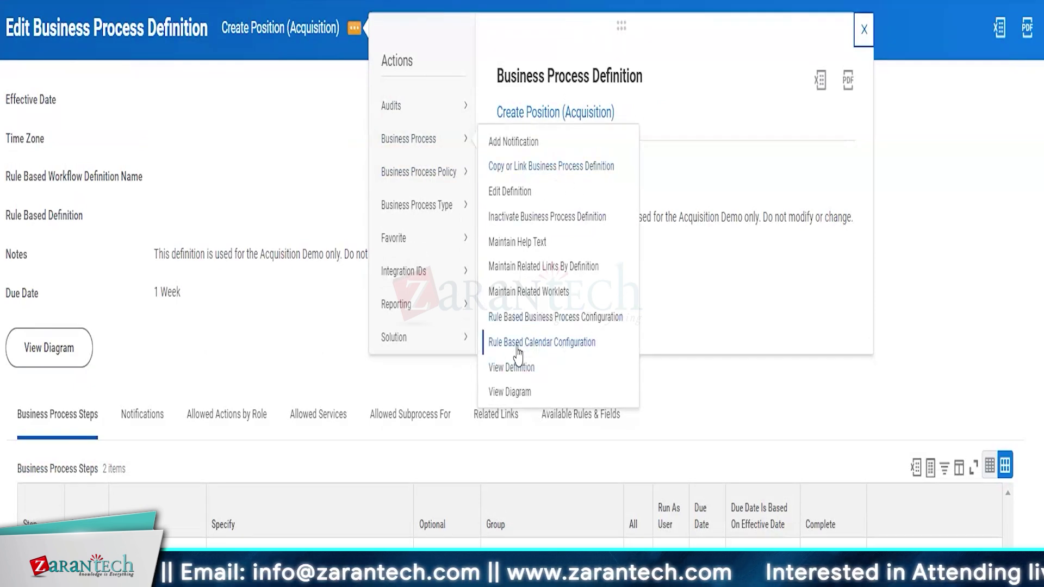
{"action": "left_click", "coordinate": [560, 319]}
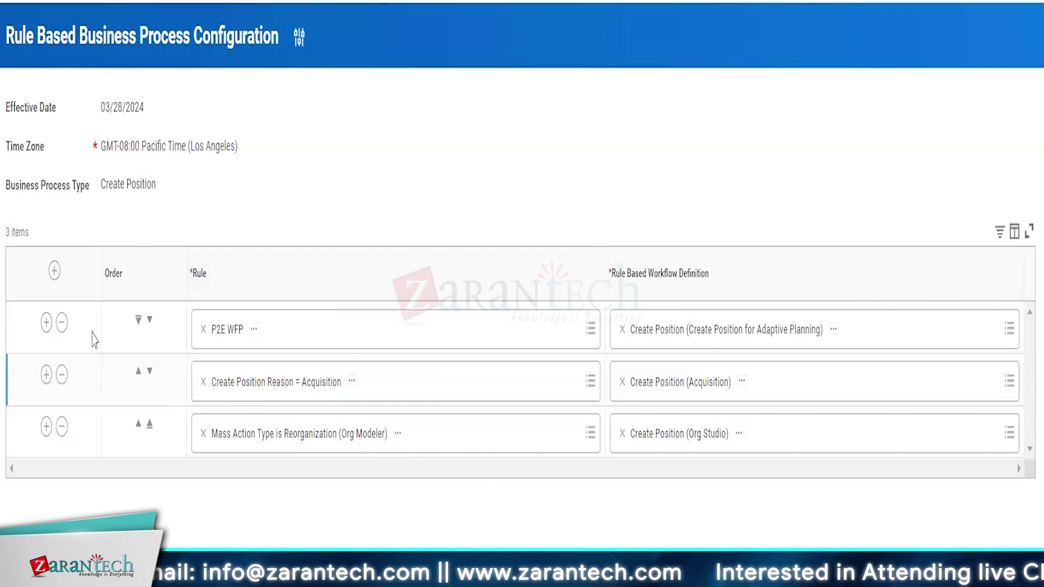
Examine the conditions of the Create Position Reason = Acquisition rule, including its full condition rule page
{"action": "left_click", "coordinate": [351, 382]}
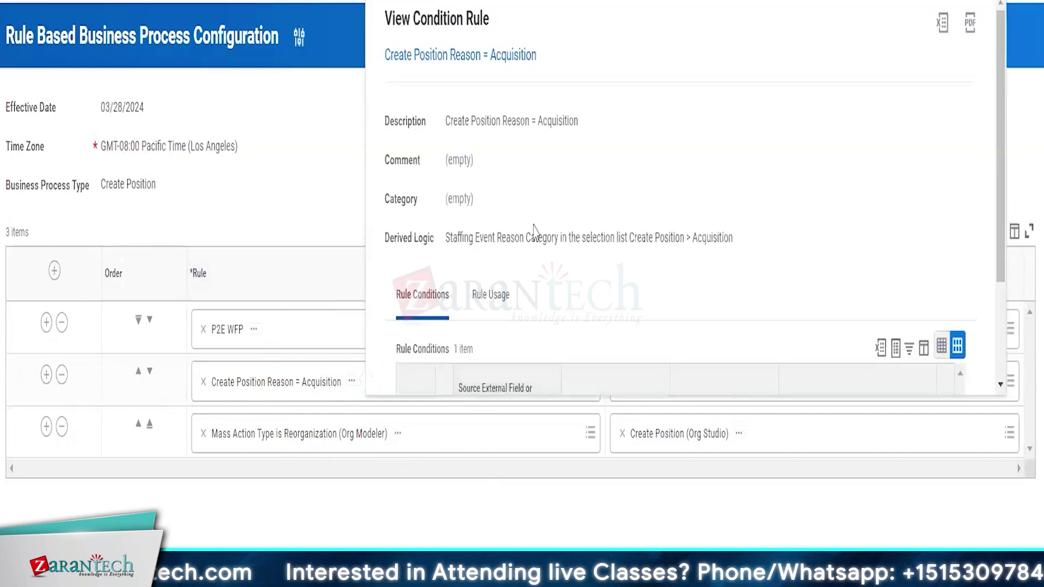
{"action": "scroll", "coordinate": [603, 288], "scroll_direction": "down", "scroll_amount": 2}
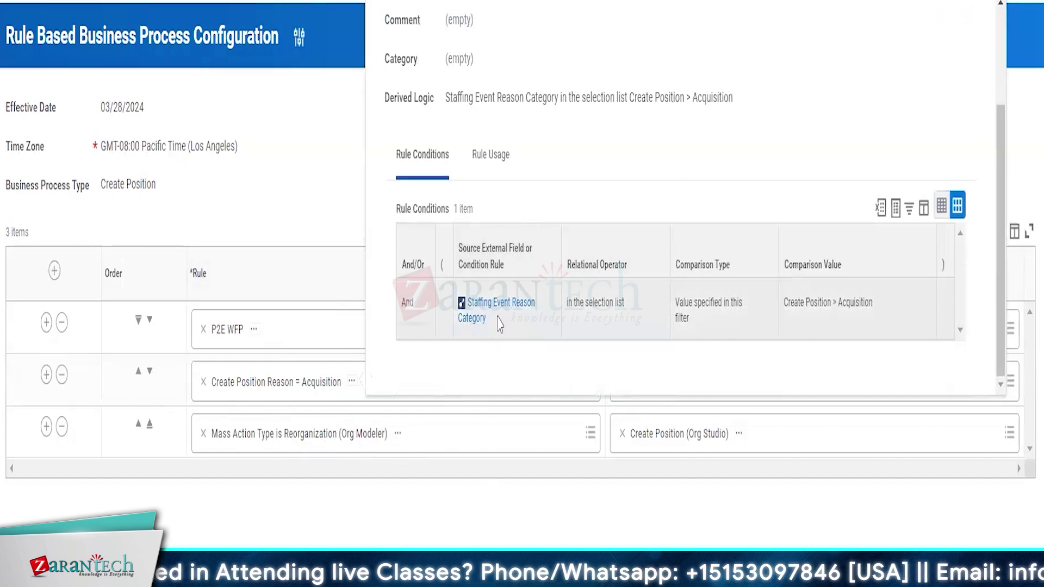
{"action": "left_click", "coordinate": [675, 413]}
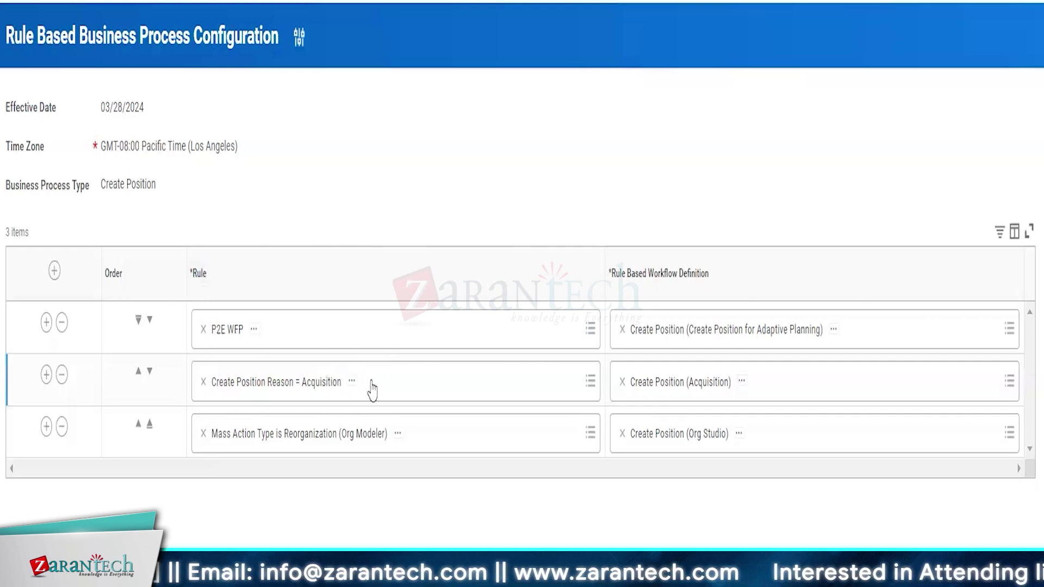
{"action": "left_click", "coordinate": [351, 381]}
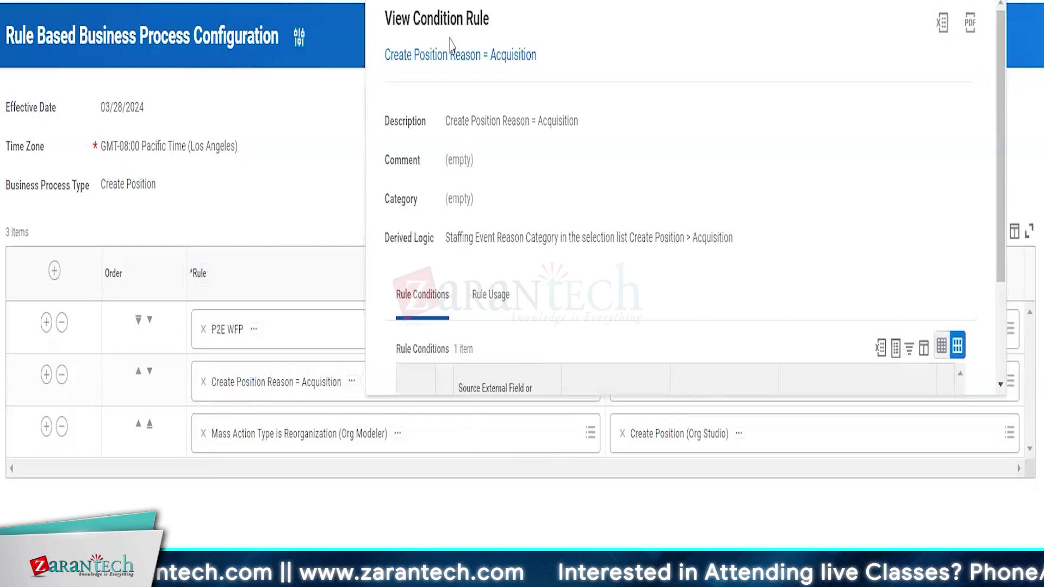
{"action": "left_click", "coordinate": [451, 56]}
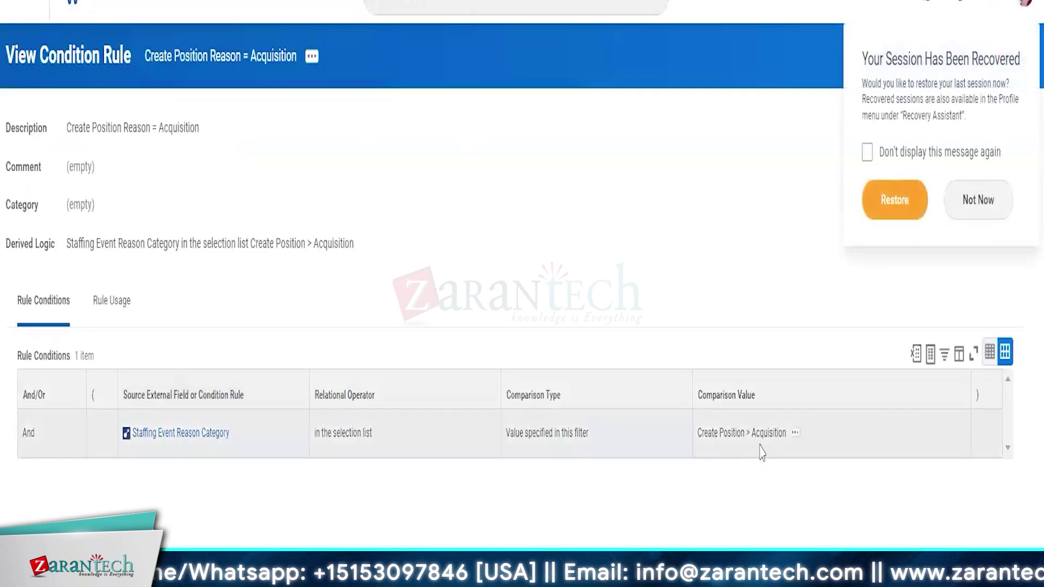
{"action": "left_click", "coordinate": [987, 200]}
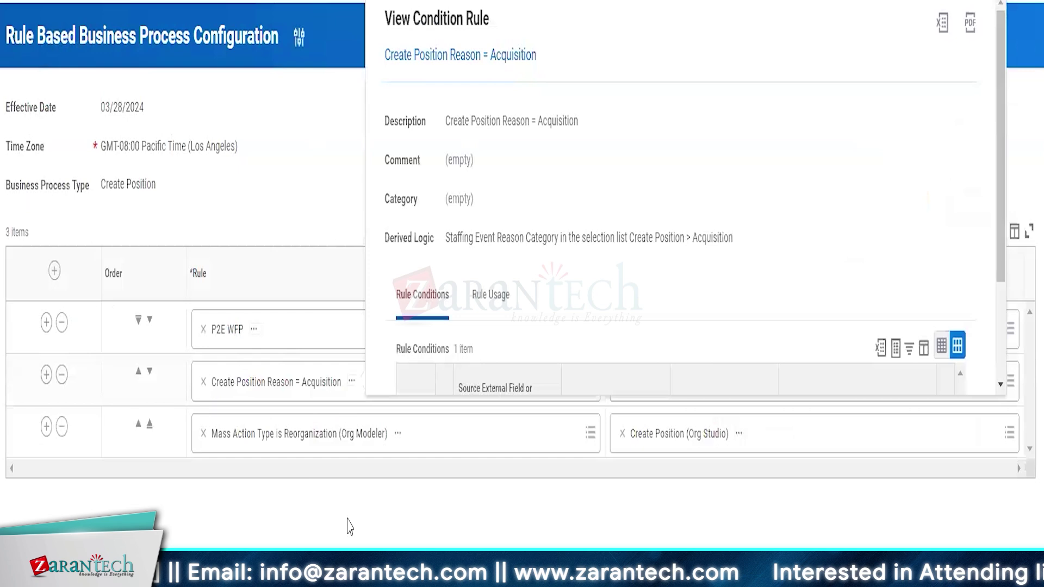
{"action": "left_click", "coordinate": [532, 462]}
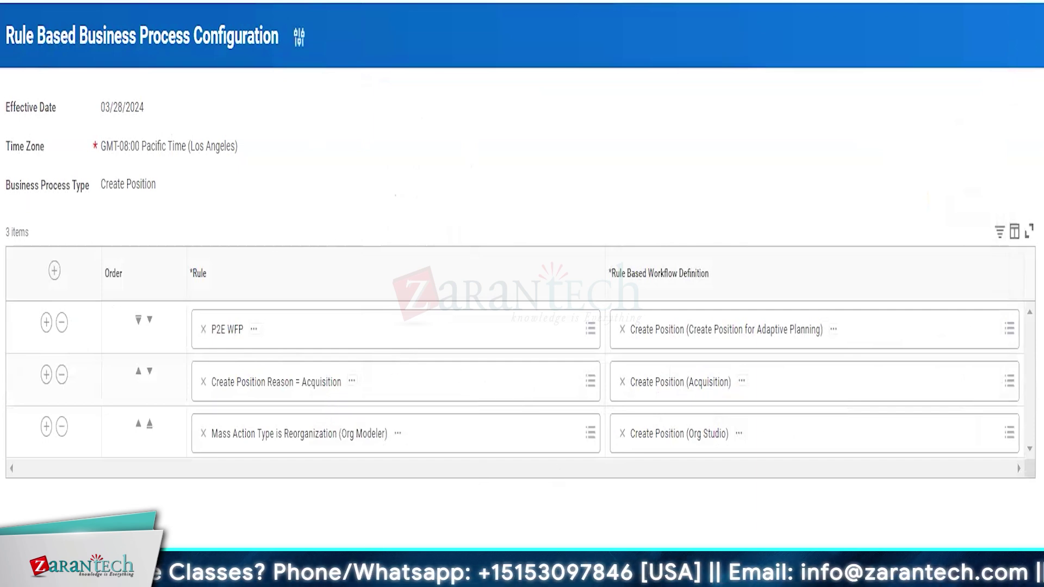
Examine the condition rules P2E WFP and Mass Action Type is Reorganization (Org Modeler) in the configuration
{"action": "left_click", "coordinate": [255, 329]}
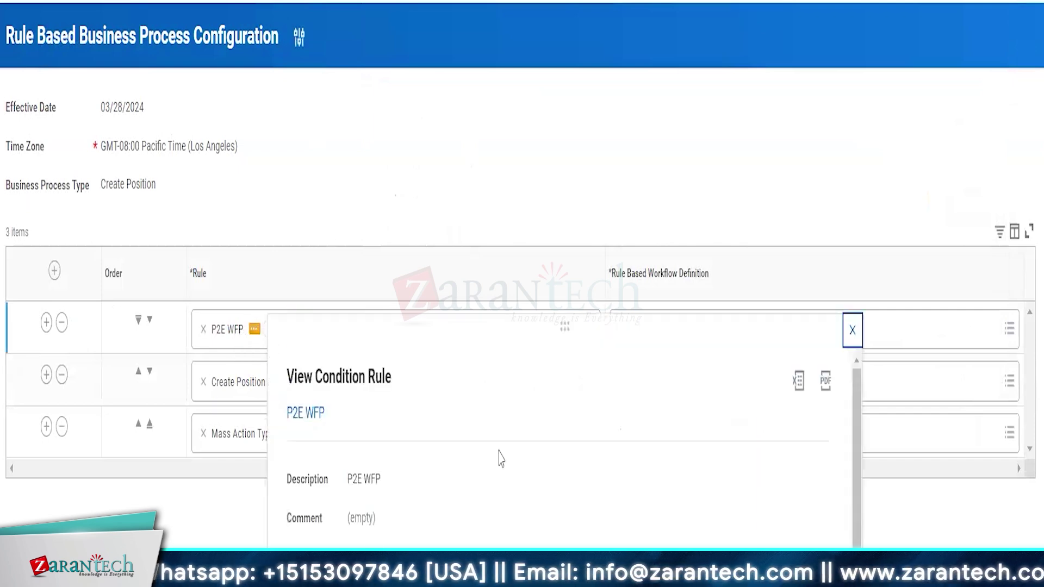
{"action": "scroll", "coordinate": [501, 459], "scroll_direction": "down", "scroll_amount": 3}
{"action": "key", "text": "Escape"}
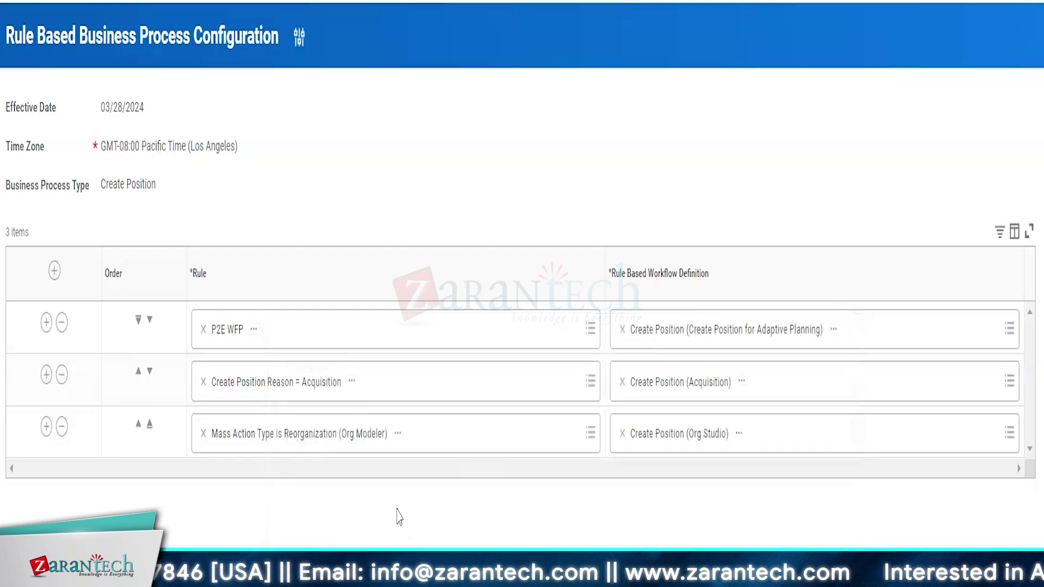
{"action": "left_click", "coordinate": [399, 434]}
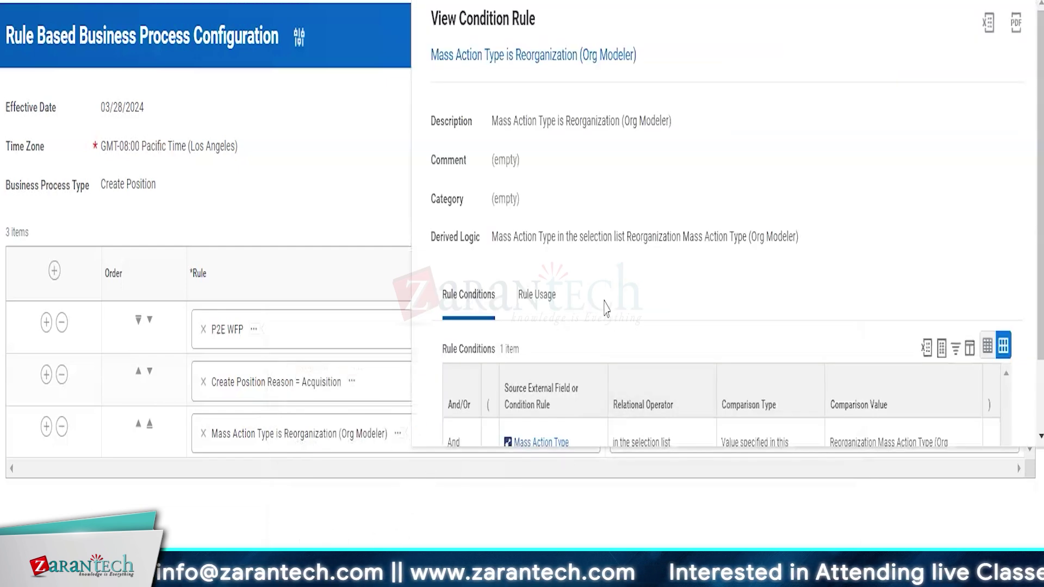
{"action": "scroll", "coordinate": [606, 306], "scroll_direction": "down", "scroll_amount": 2}
{"action": "left_click", "coordinate": [794, 472]}
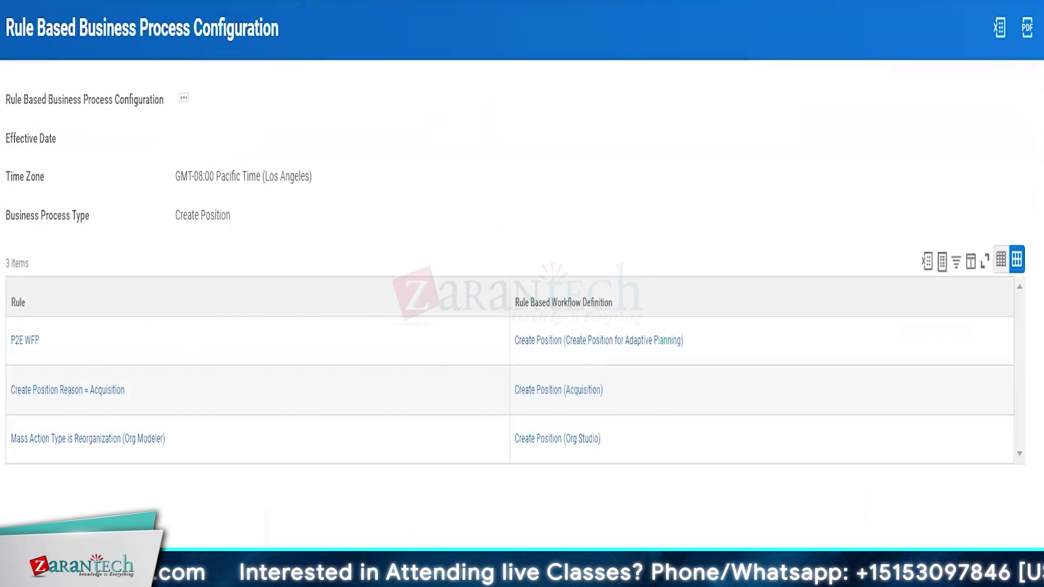
Search for the ACME LLP supervisory organization and open its staffing details
{"action": "left_click", "coordinate": [515, 1]}
{"action": "type", "text": "b"}
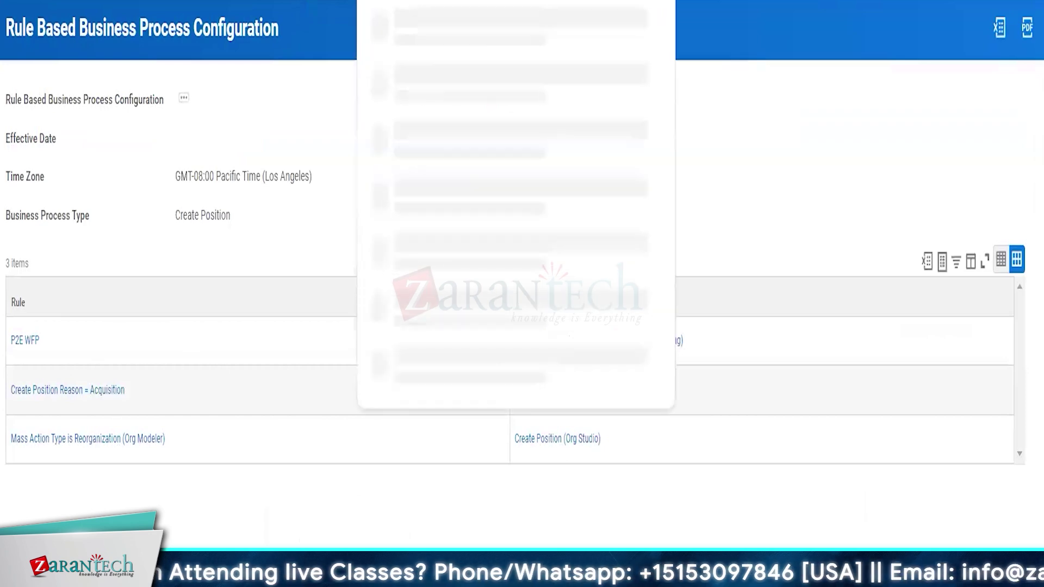
{"action": "key", "text": "Return"}
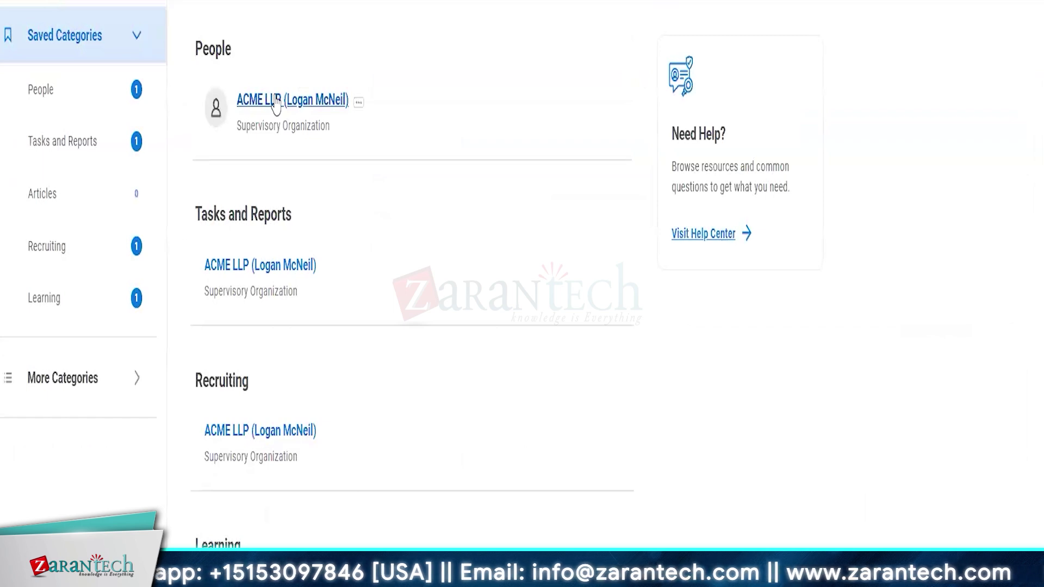
{"action": "left_click", "coordinate": [276, 101]}
{"action": "left_click", "coordinate": [130, 195]}
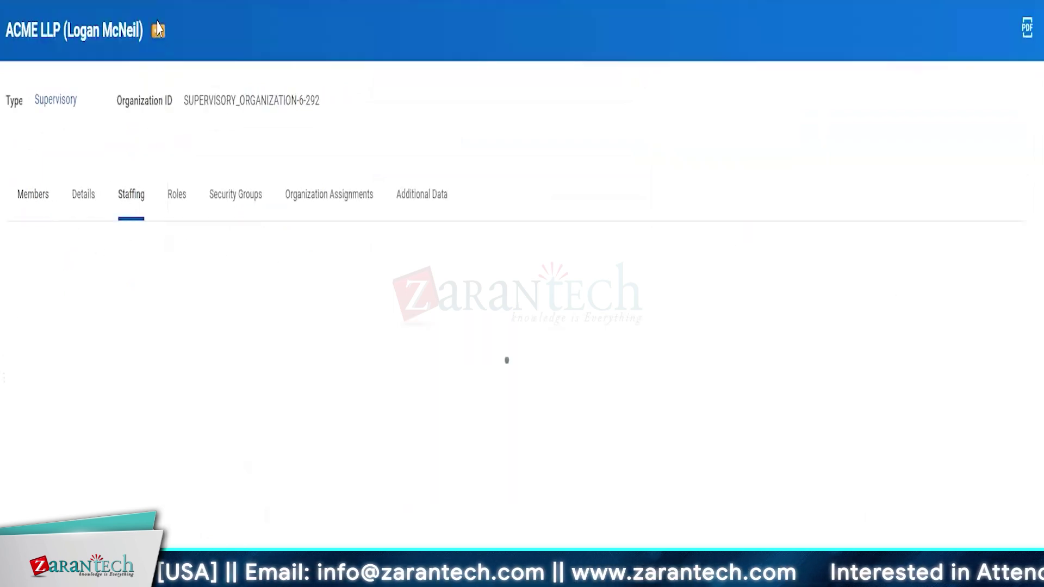
Start the Create Position task for ACME LLP from the organization's related actions
{"action": "left_click", "coordinate": [158, 30]}
{"action": "mouse_move", "coordinate": [252, 423]}
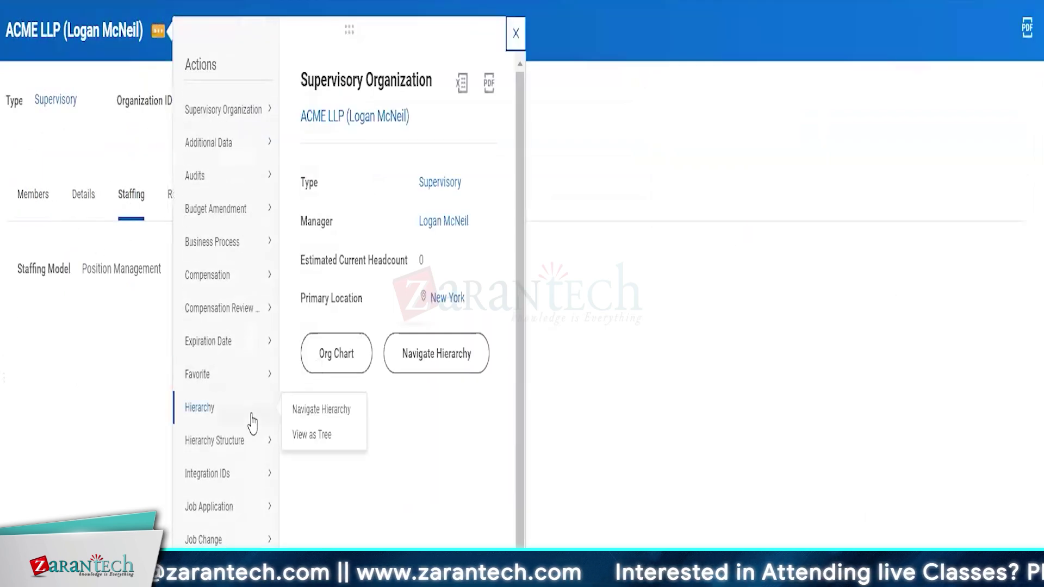
{"action": "scroll", "coordinate": [251, 424], "scroll_direction": "down", "scroll_amount": 3}
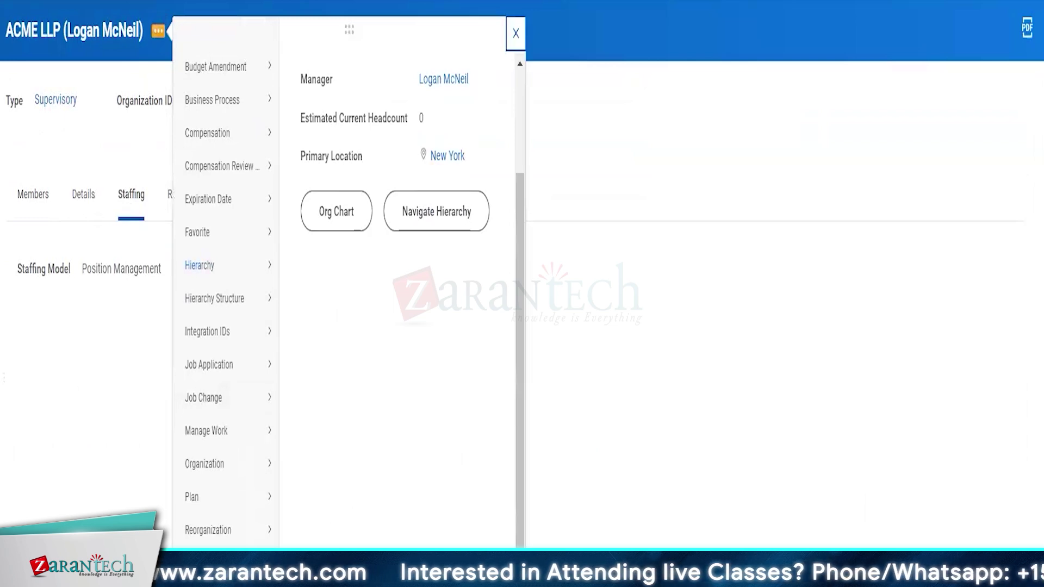
{"action": "key", "text": "Escape"}
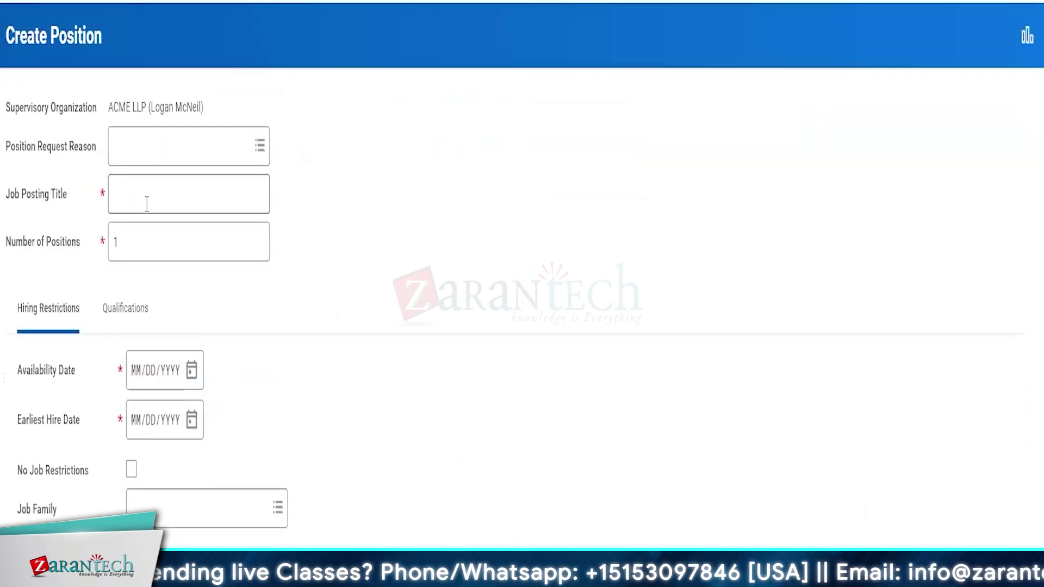
Enter "Systems Architect" as the new position's job posting title and set its availability date to 03/28/2024
{"action": "left_click", "coordinate": [147, 204]}
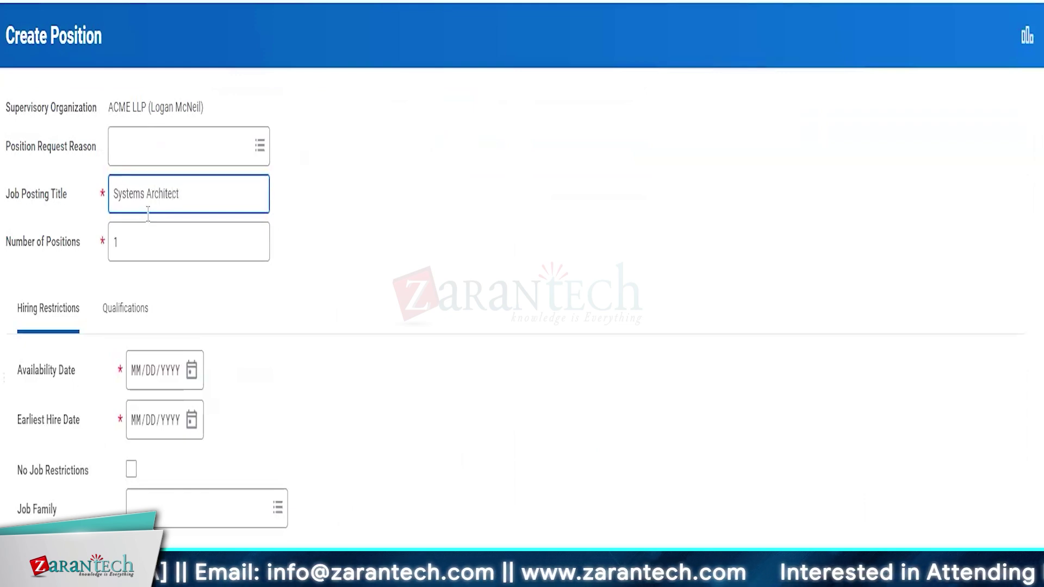
{"action": "left_click", "coordinate": [201, 378]}
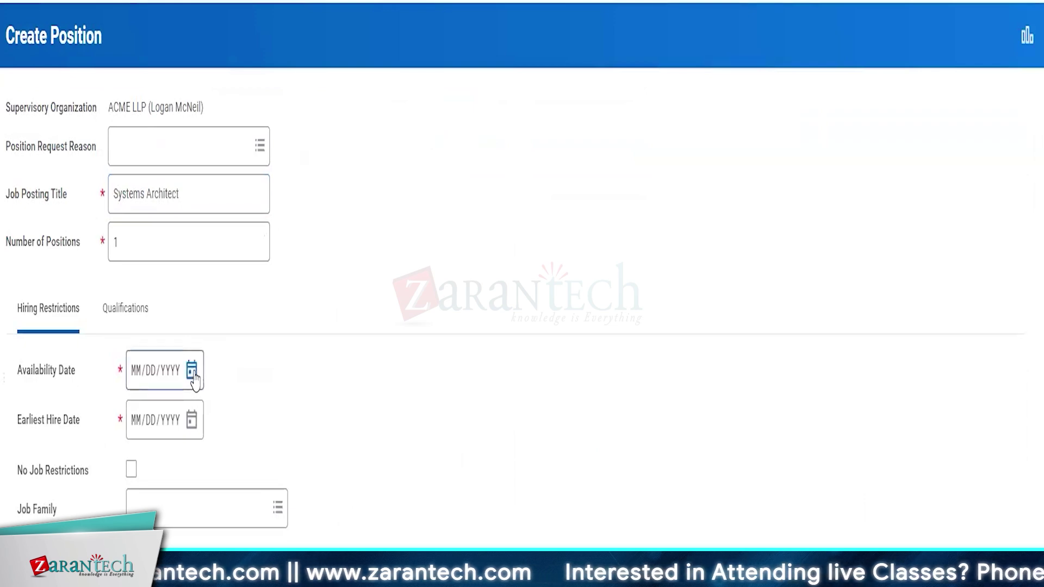
{"action": "left_click", "coordinate": [192, 374]}
{"action": "left_click", "coordinate": [337, 550]}
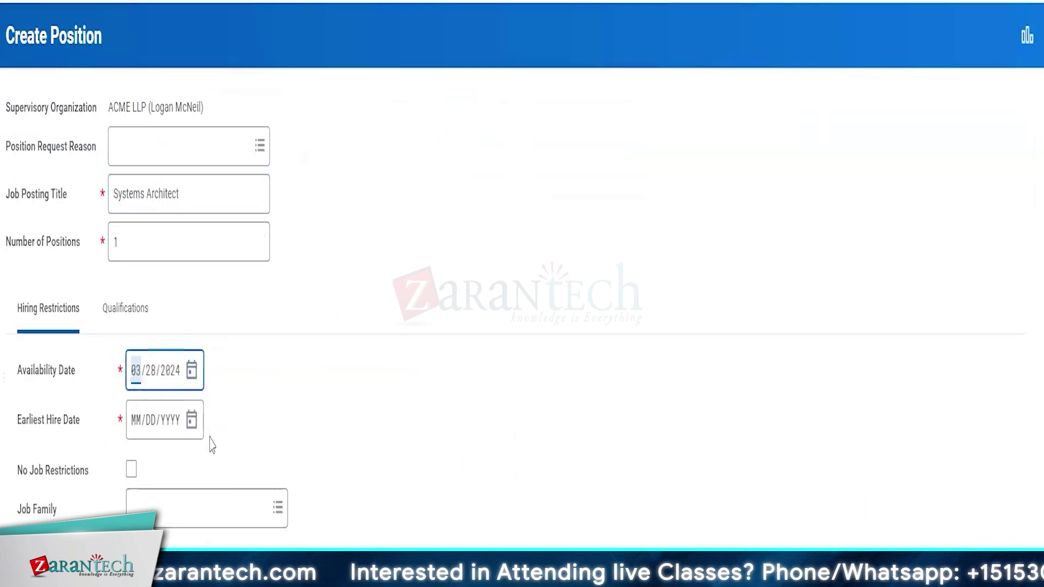
Set the Systems Architect position's earliest hire date to 03/28/2024 and enable No Job Restrictions
{"action": "left_click", "coordinate": [191, 420]}
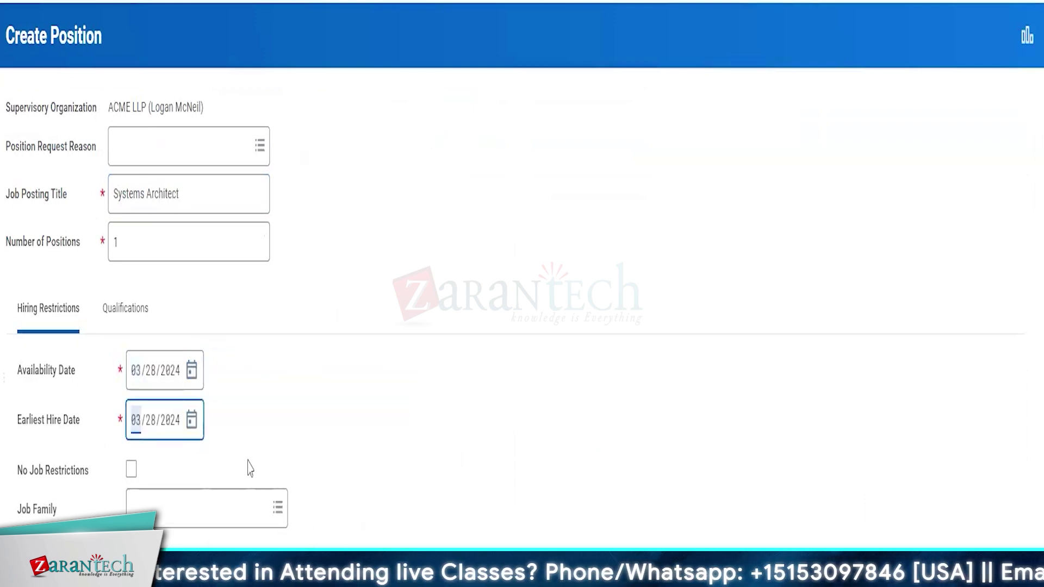
{"action": "scroll", "coordinate": [234, 466], "scroll_direction": "down", "scroll_amount": 3}
{"action": "left_click", "coordinate": [131, 338]}
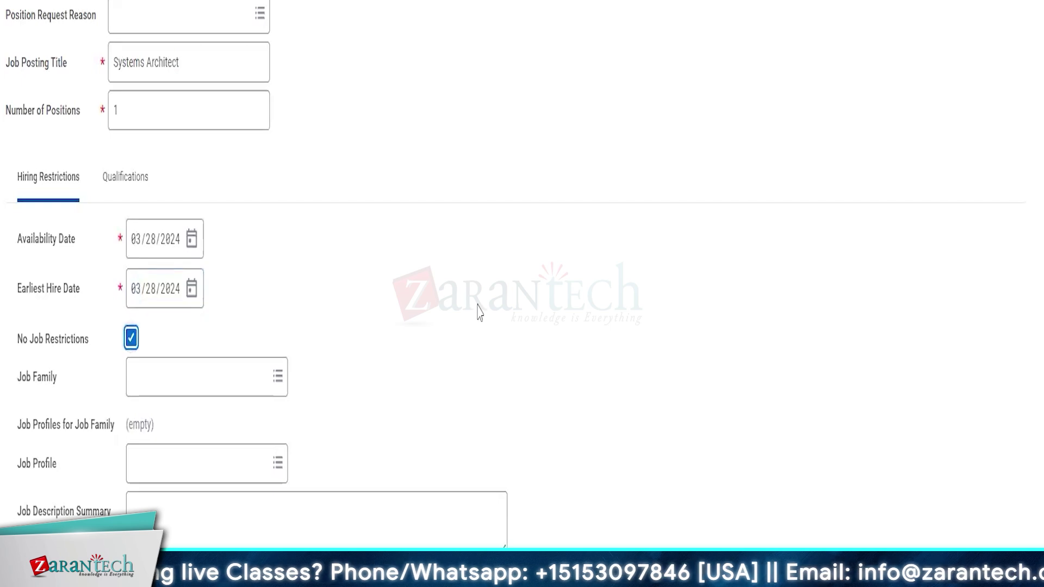
Check which position request reasons are offered under Create Position > Position Request
{"action": "scroll", "coordinate": [478, 311], "scroll_direction": "up", "scroll_amount": 2}
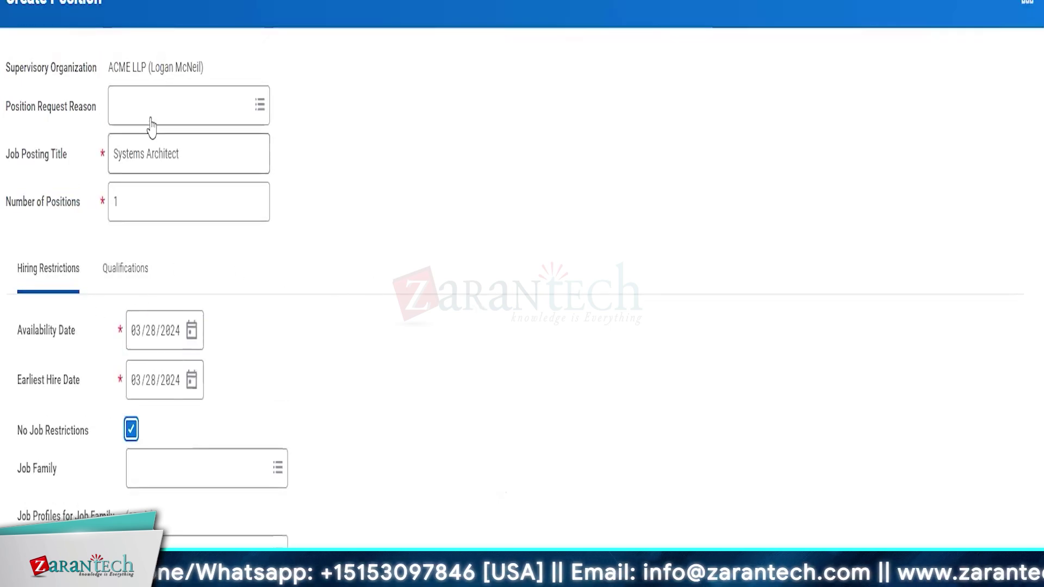
{"action": "left_click", "coordinate": [148, 99]}
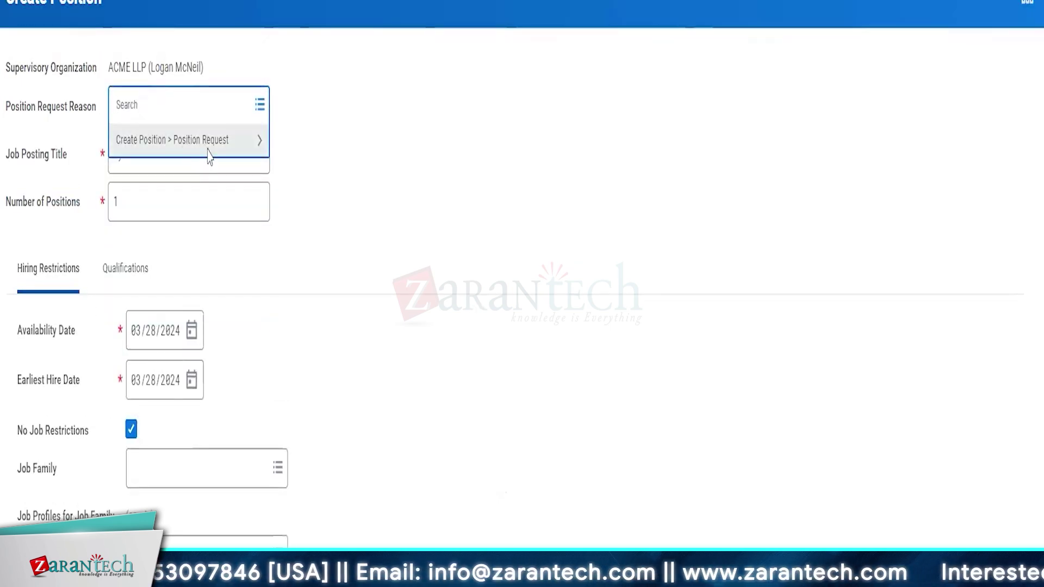
{"action": "left_click", "coordinate": [250, 143]}
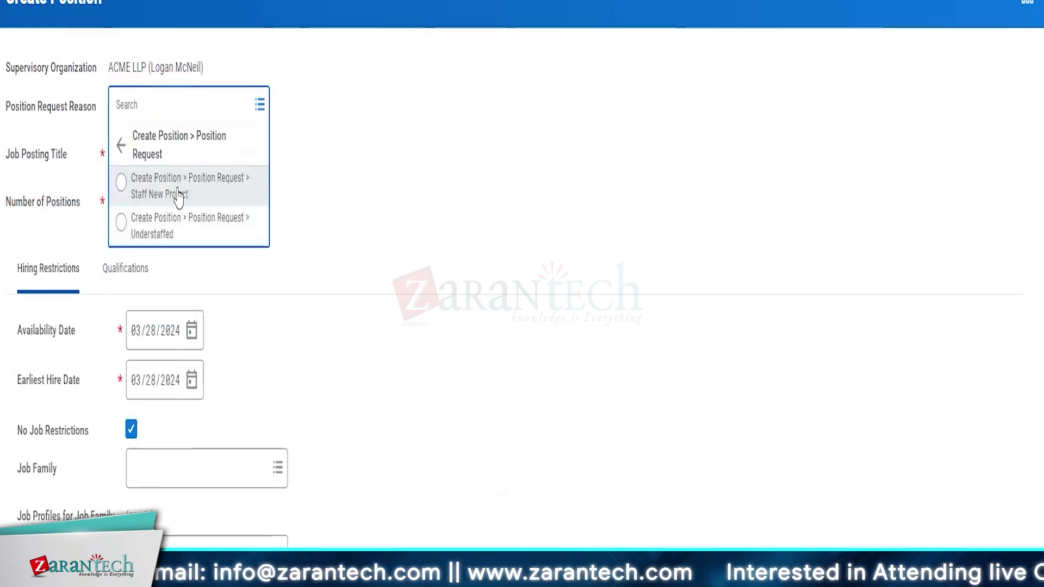
{"action": "left_click", "coordinate": [120, 153]}
{"action": "left_click", "coordinate": [123, 148]}
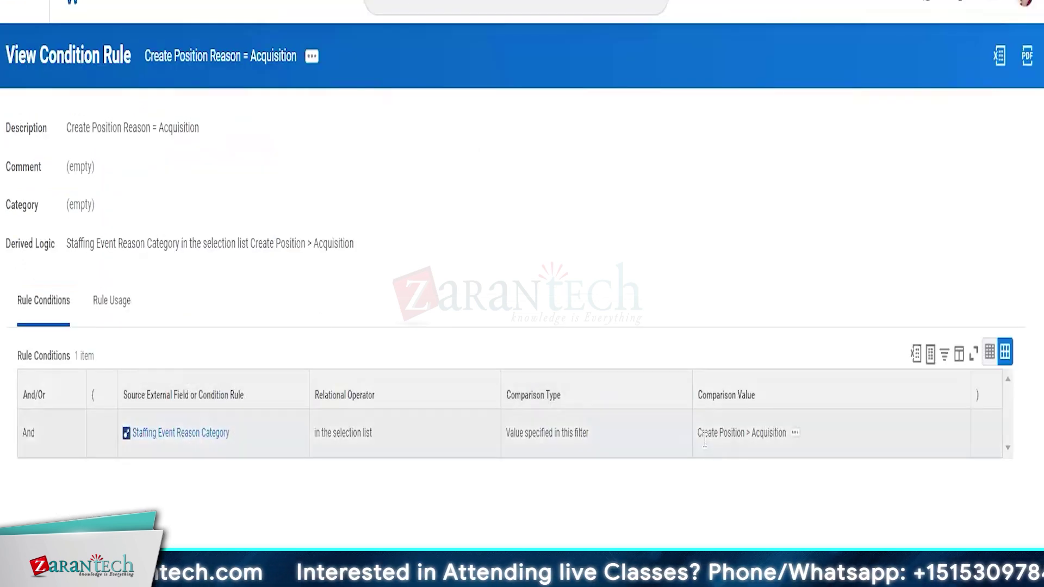
Duplicate the condition rule's browser tab and open Maintain Event Categories and Reasons for the Create Position event
{"action": "left_click", "coordinate": [458, 5]}
{"action": "type", "text": "maintain event categories"}
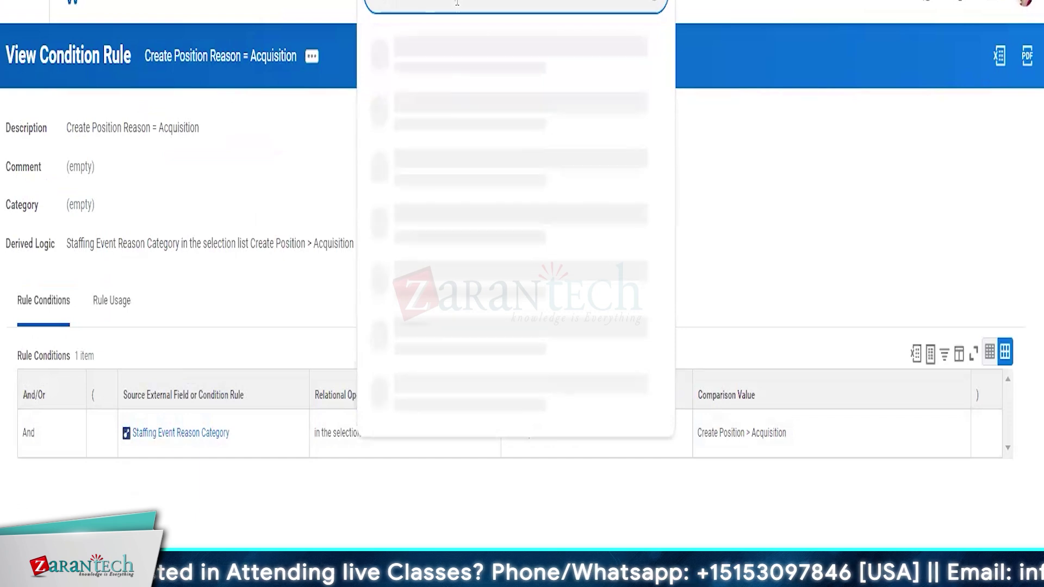
{"action": "right_click", "coordinate": [345, 0]}
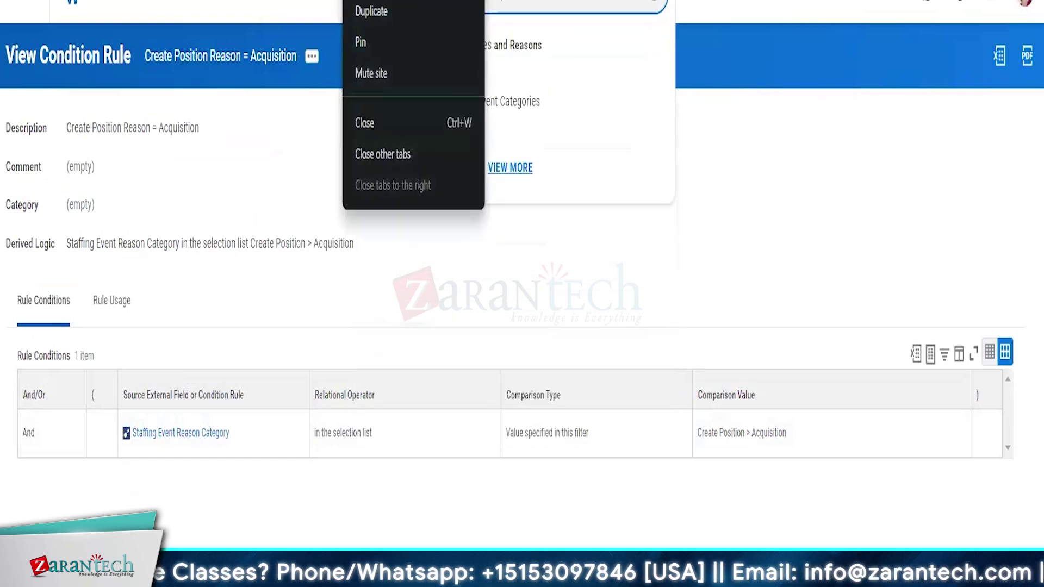
{"action": "left_click", "coordinate": [376, 11]}
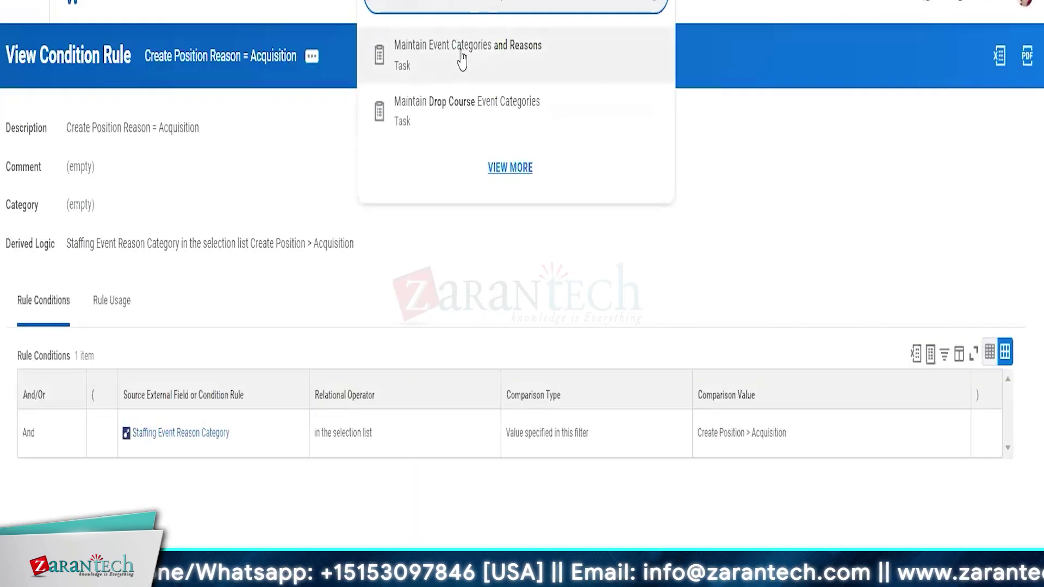
{"action": "left_click", "coordinate": [459, 55]}
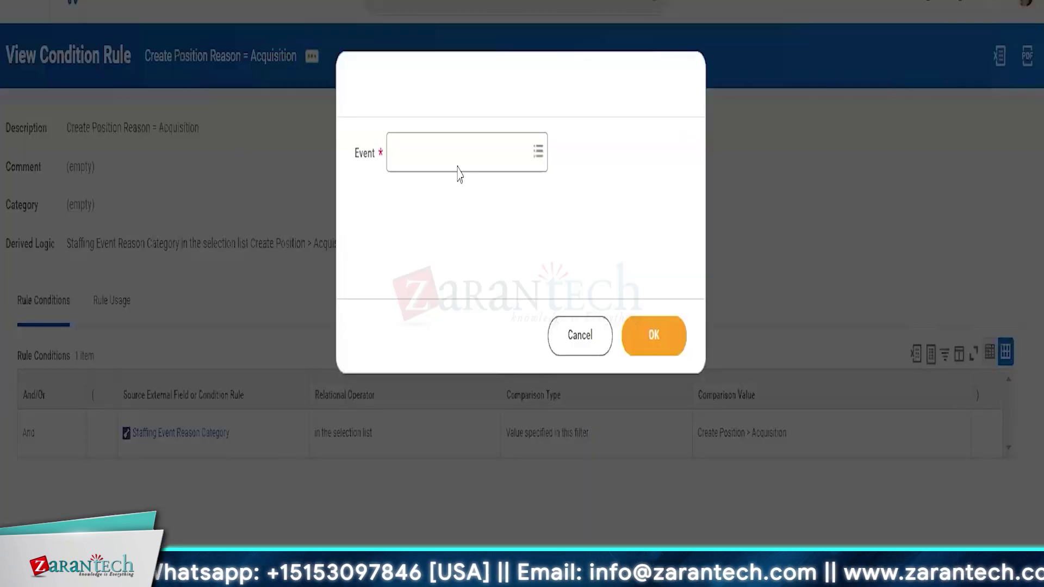
{"action": "type", "text": "create posit"}
{"action": "key", "text": "Return"}
{"action": "left_click", "coordinate": [655, 336]}
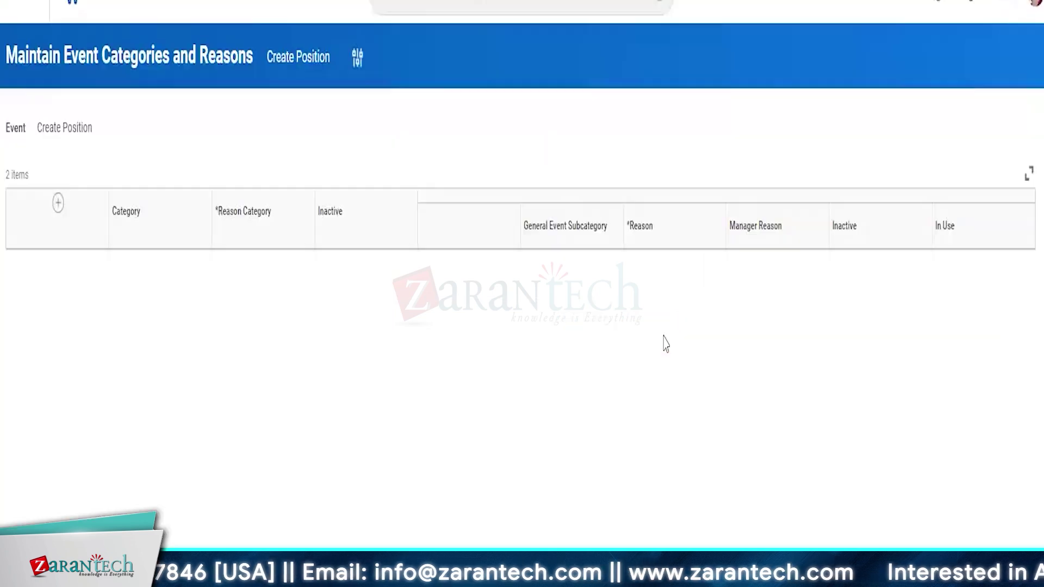
{"action": "left_click", "coordinate": [960, 522]}
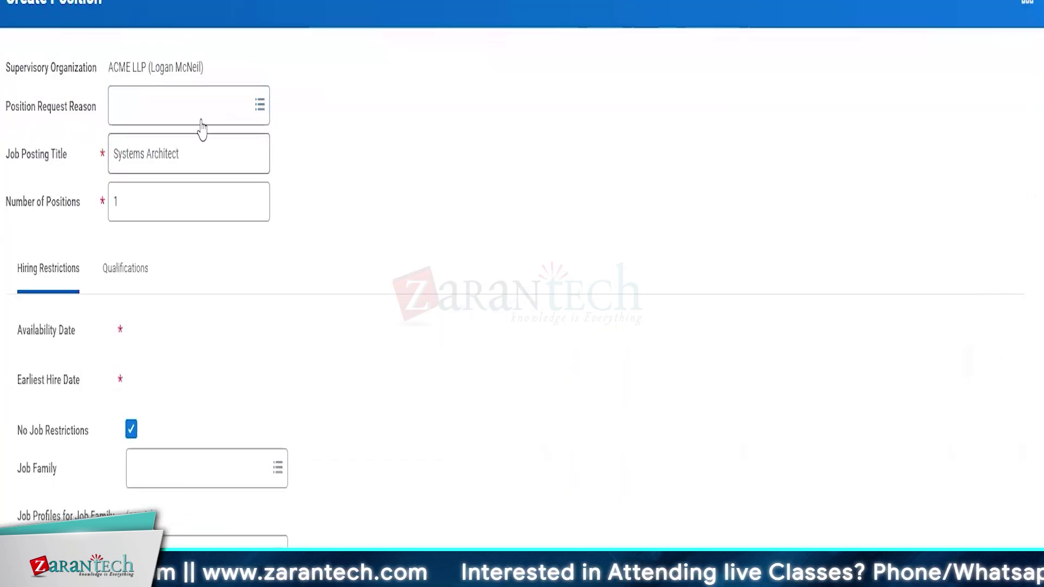
Set the position request reason to Create Position > Acquisition > Acquisition and submit the Systems Architect position
{"action": "left_click", "coordinate": [197, 111]}
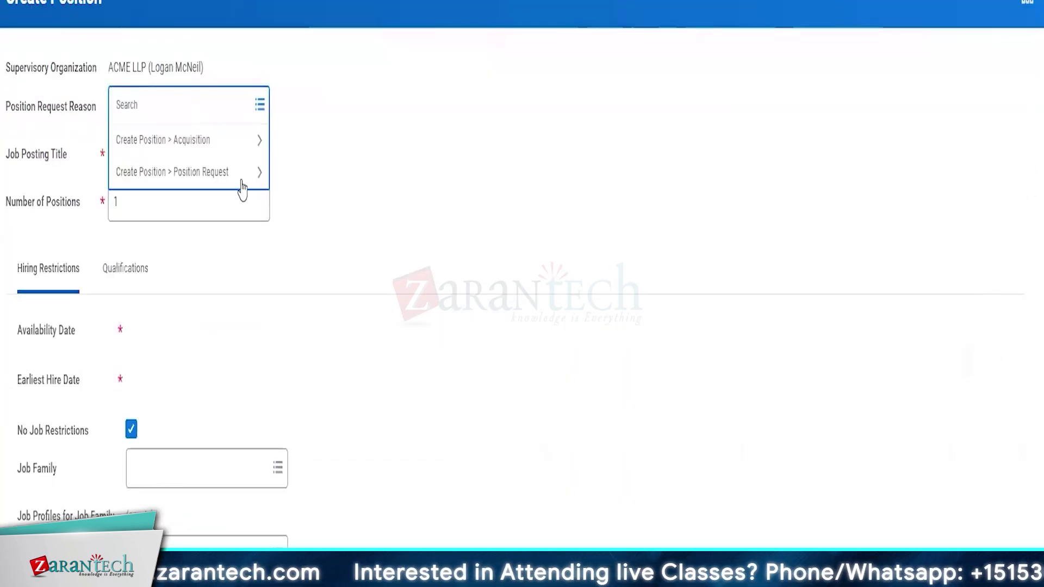
{"action": "left_click", "coordinate": [163, 143]}
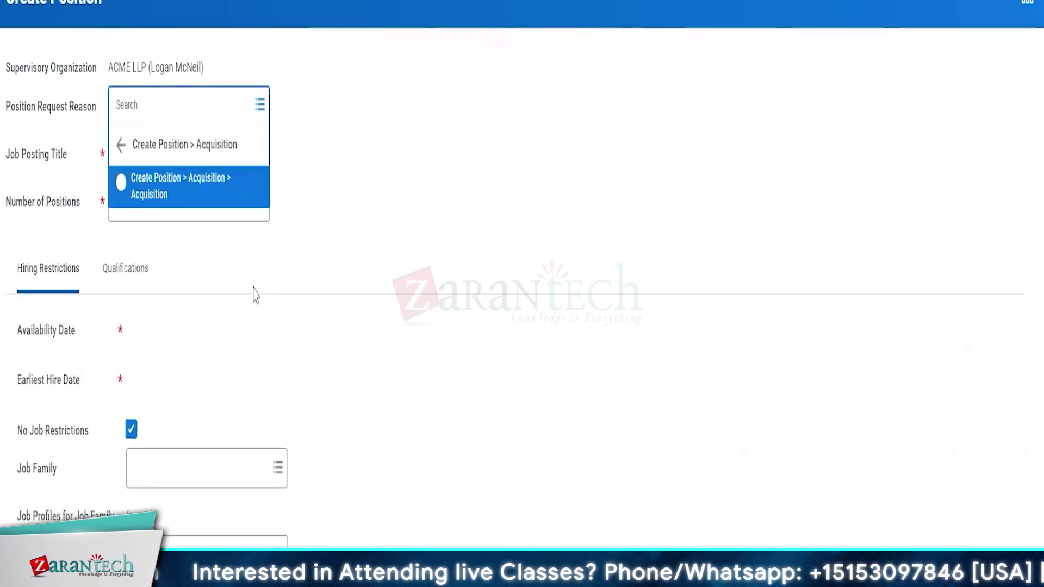
{"action": "left_click", "coordinate": [162, 201]}
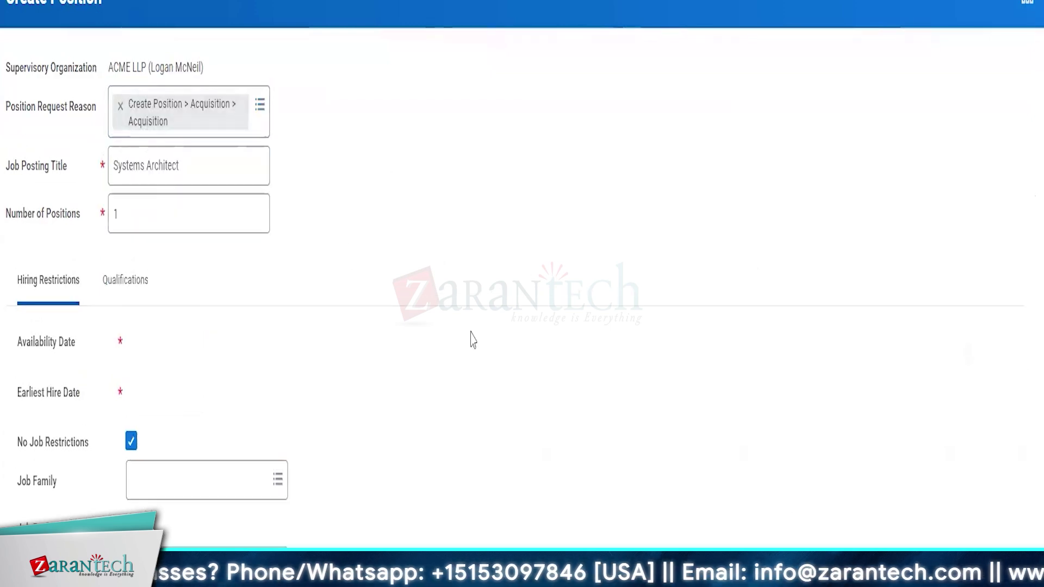
{"action": "scroll", "coordinate": [471, 339], "scroll_direction": "down", "scroll_amount": 3}
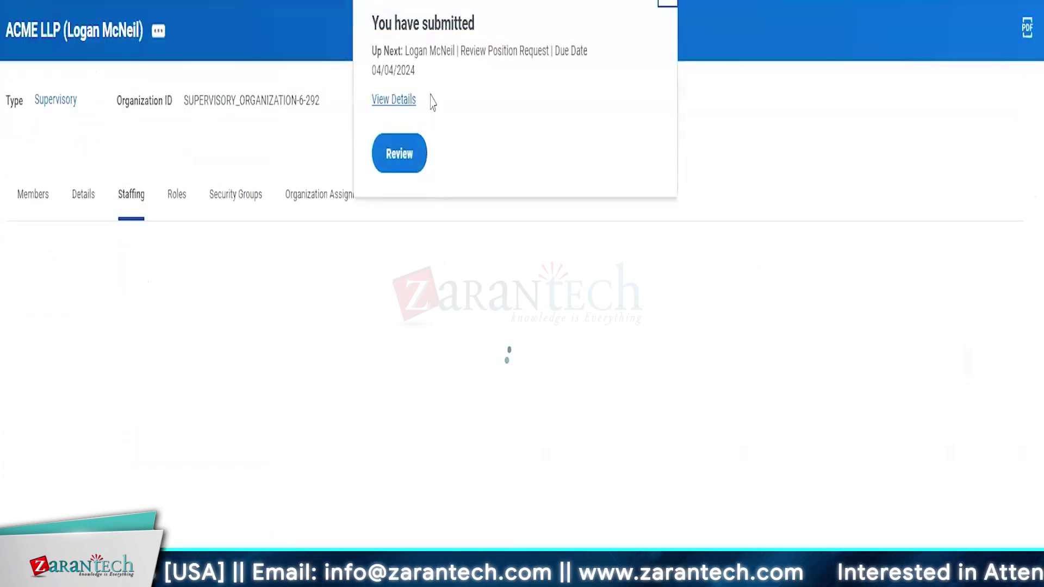
Review and approve the Systems Architect position request, and display the approved event's process history
{"action": "left_click", "coordinate": [390, 170]}
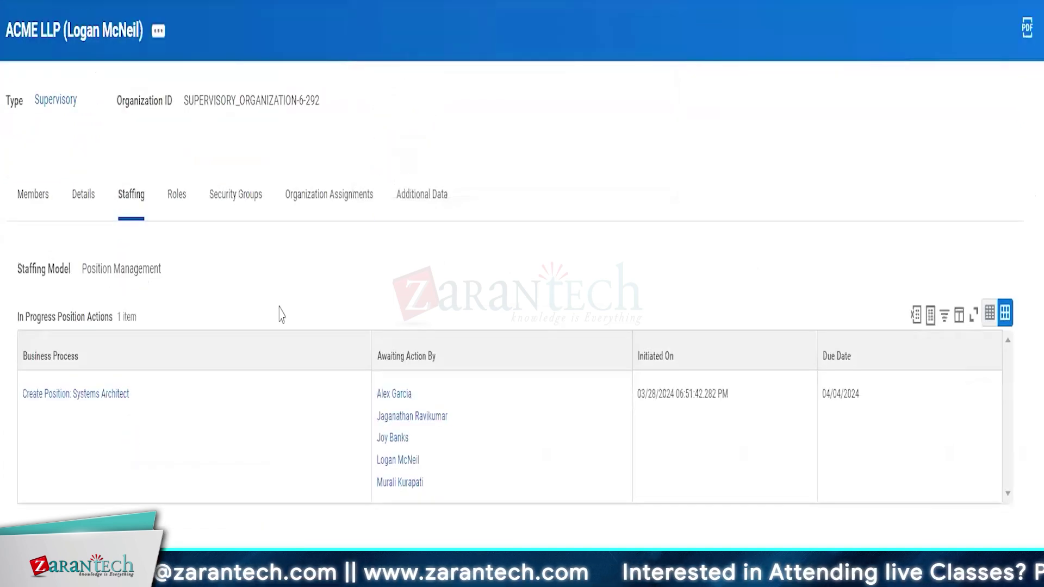
{"action": "scroll", "coordinate": [310, 478], "scroll_direction": "down", "scroll_amount": 10}
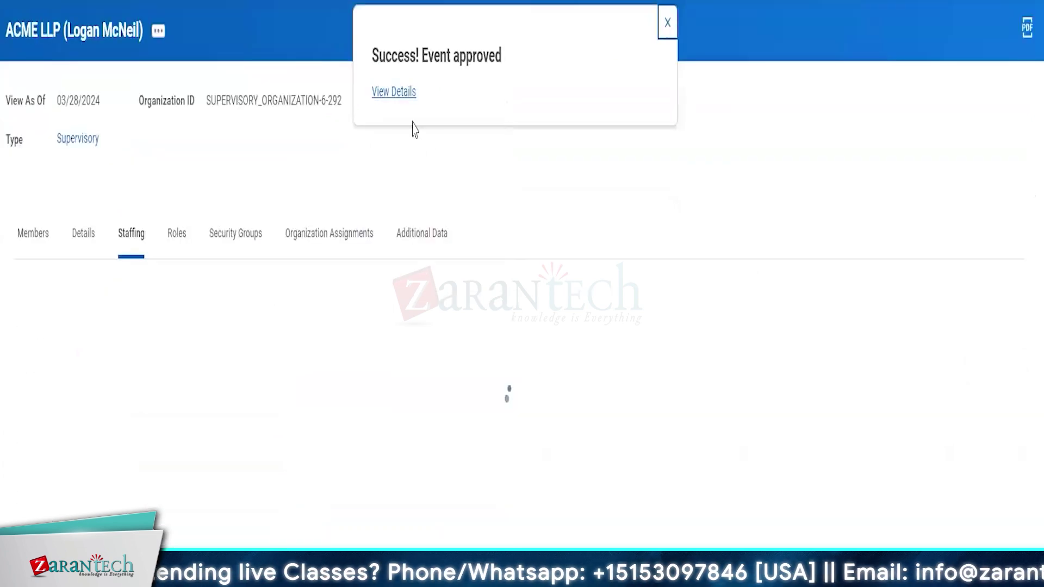
{"action": "left_click", "coordinate": [393, 93]}
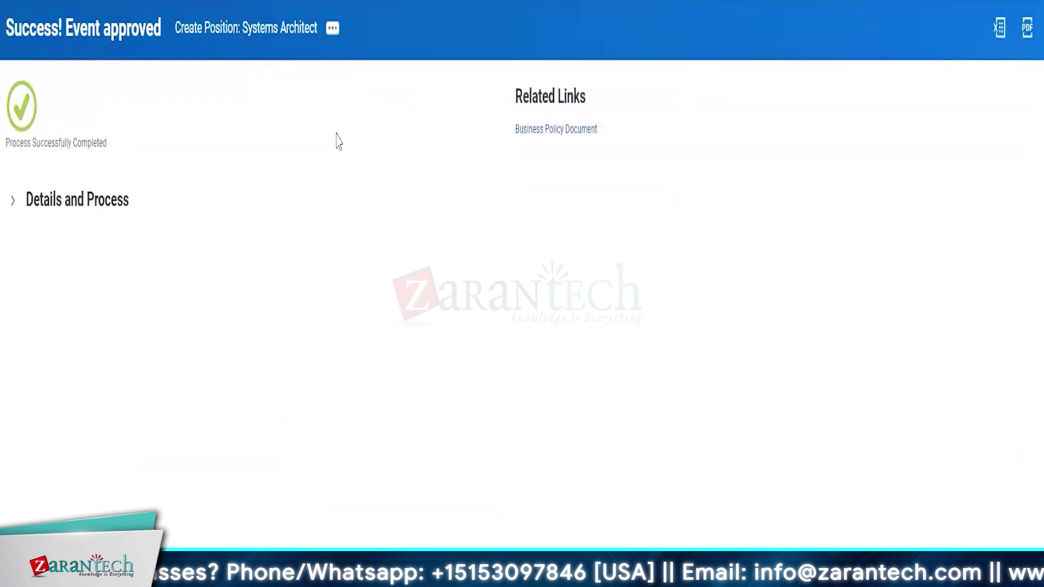
{"action": "left_click", "coordinate": [99, 210]}
{"action": "left_click", "coordinate": [75, 429]}
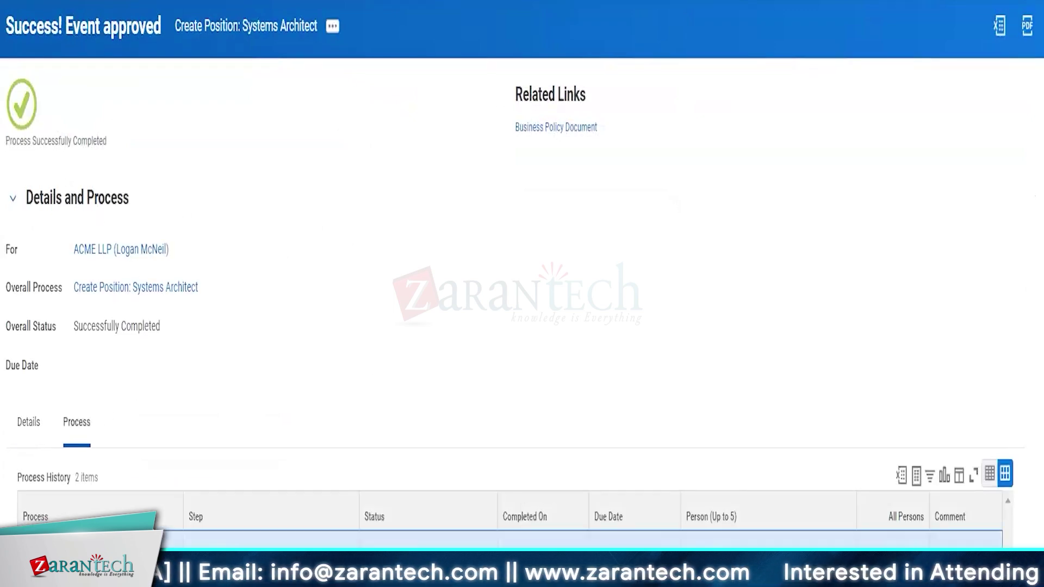
View the business process definition behind the Create Position: Systems Architect event
{"action": "left_click", "coordinate": [206, 287]}
{"action": "mouse_move", "coordinate": [144, 374]}
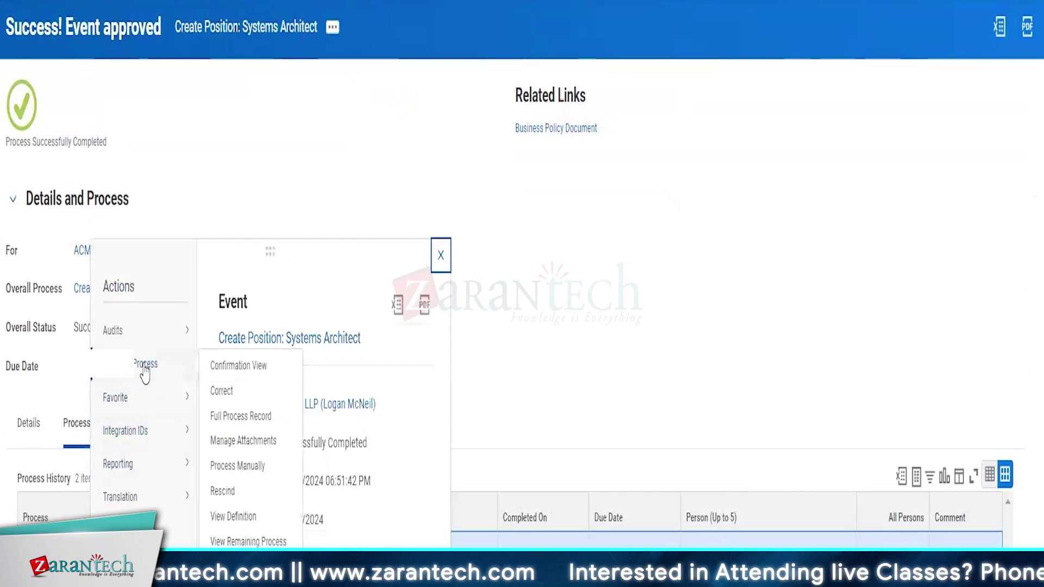
{"action": "left_click", "coordinate": [234, 519]}
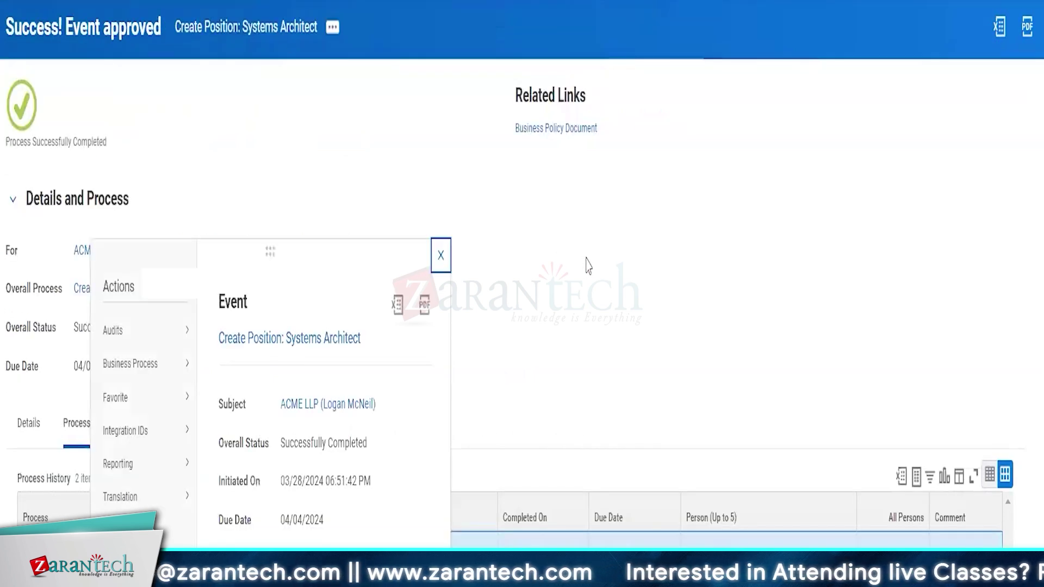
{"action": "left_click", "coordinate": [588, 265]}
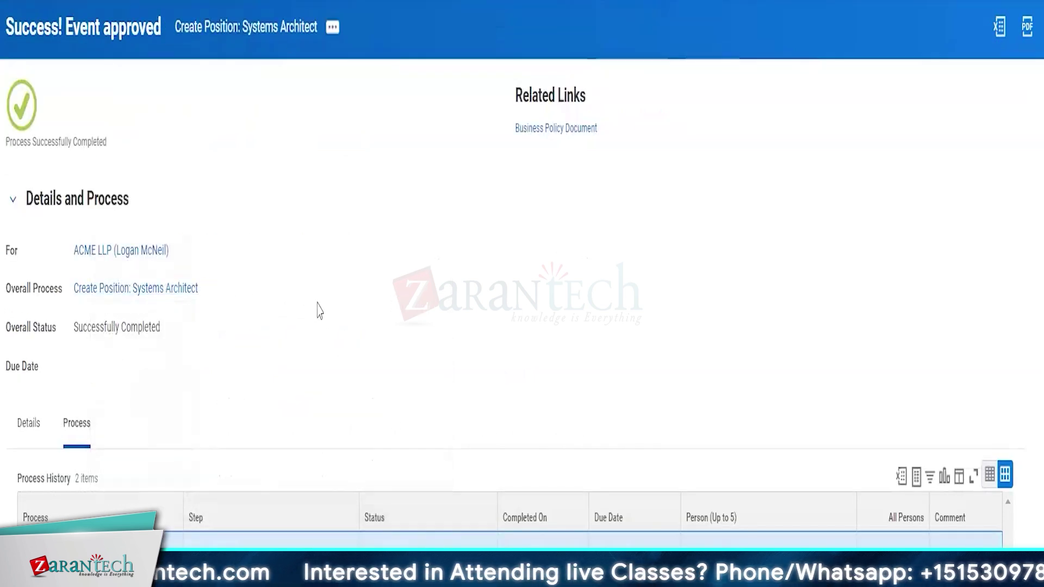
Examine the position request reason in the details of the approved Systems Architect event
{"action": "left_click", "coordinate": [29, 423]}
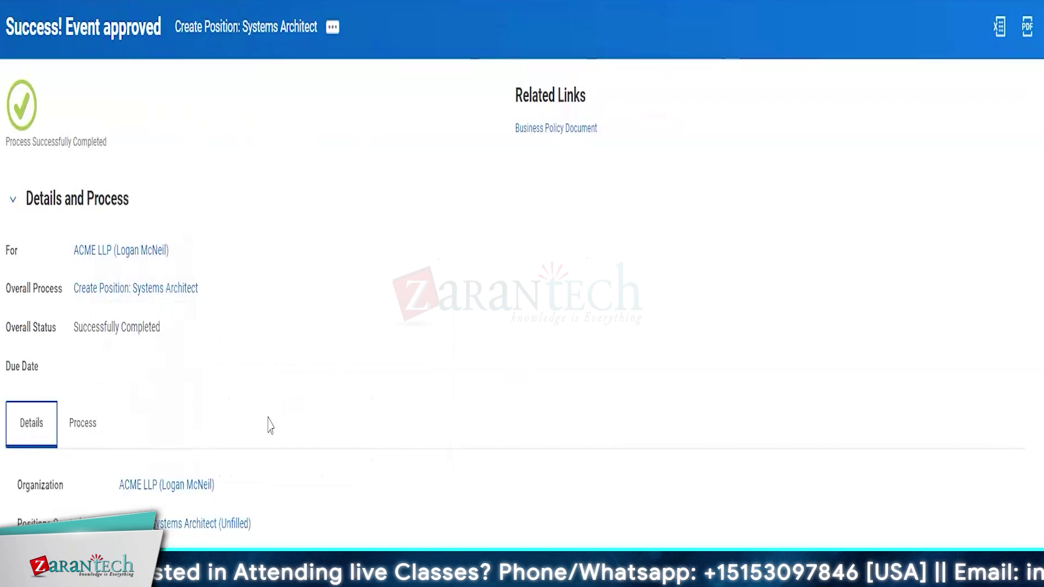
{"action": "scroll", "coordinate": [139, 454], "scroll_direction": "down", "scroll_amount": 2}
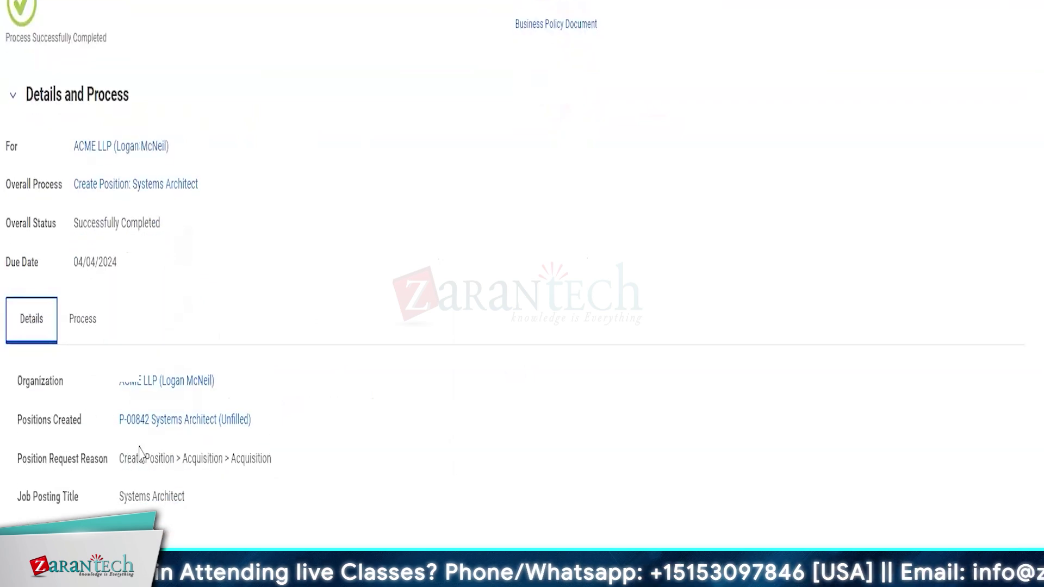
{"action": "triple_click", "coordinate": [245, 459]}
{"action": "key", "text": "alt+Tab"}
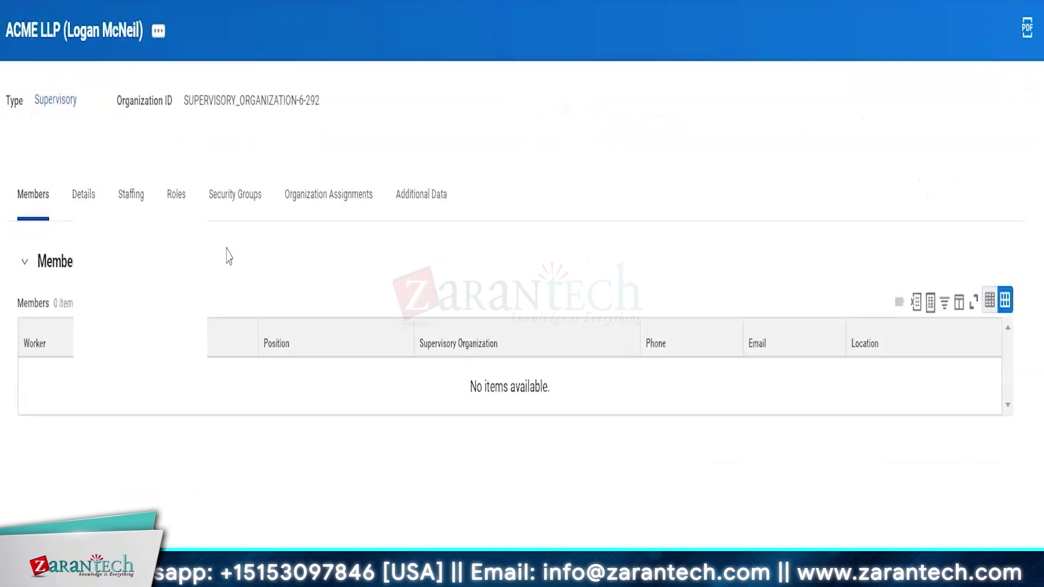
Start another Create Position task for ACME LLP from the organization's related actions
{"action": "left_click", "coordinate": [157, 33]}
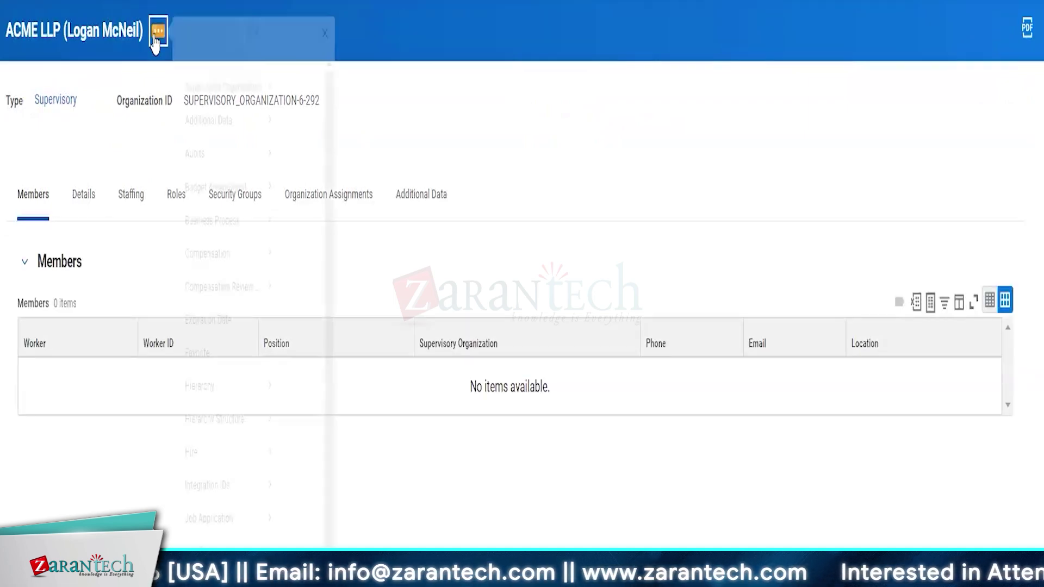
{"action": "mouse_move", "coordinate": [233, 485]}
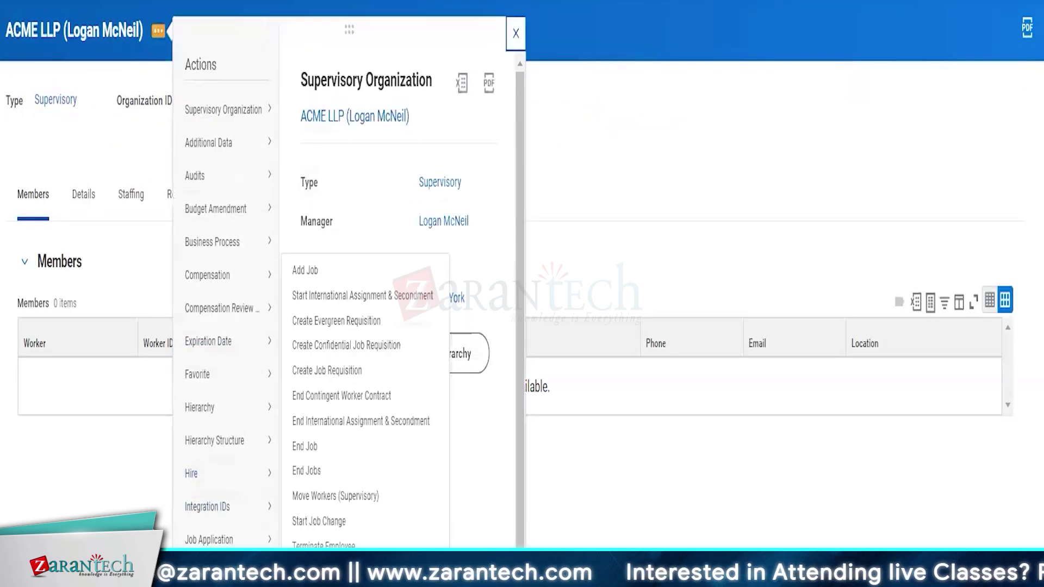
{"action": "scroll", "coordinate": [354, 283], "scroll_direction": "down", "scroll_amount": 1}
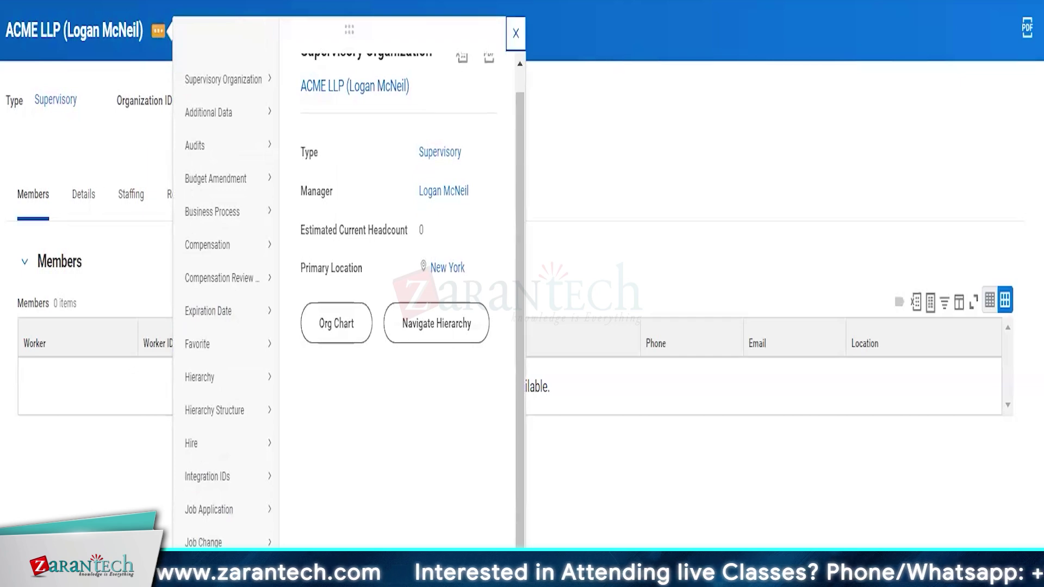
{"action": "scroll", "coordinate": [348, 283], "scroll_direction": "down", "scroll_amount": 4}
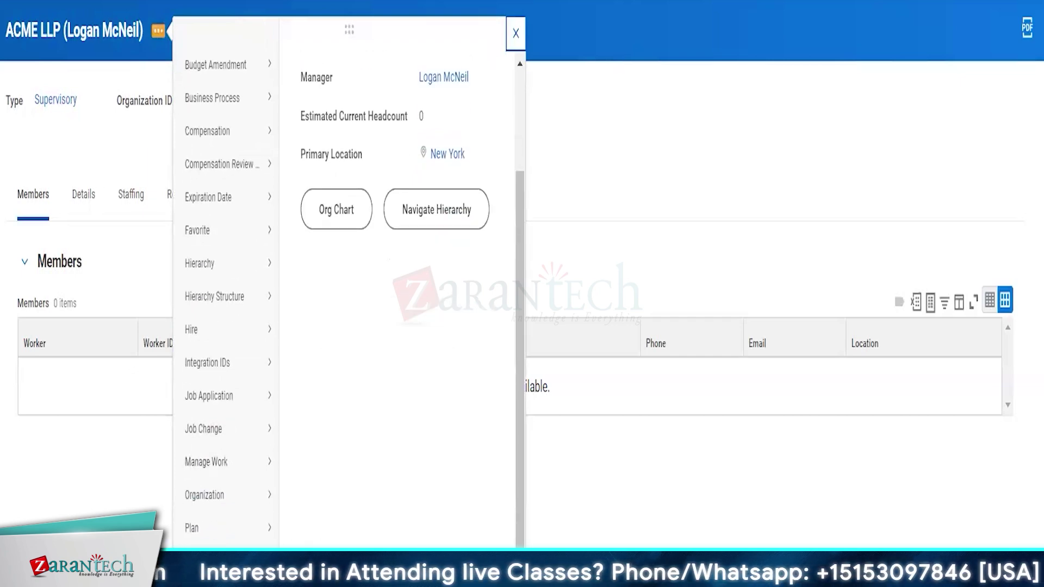
{"action": "left_click", "coordinate": [348, 559]}
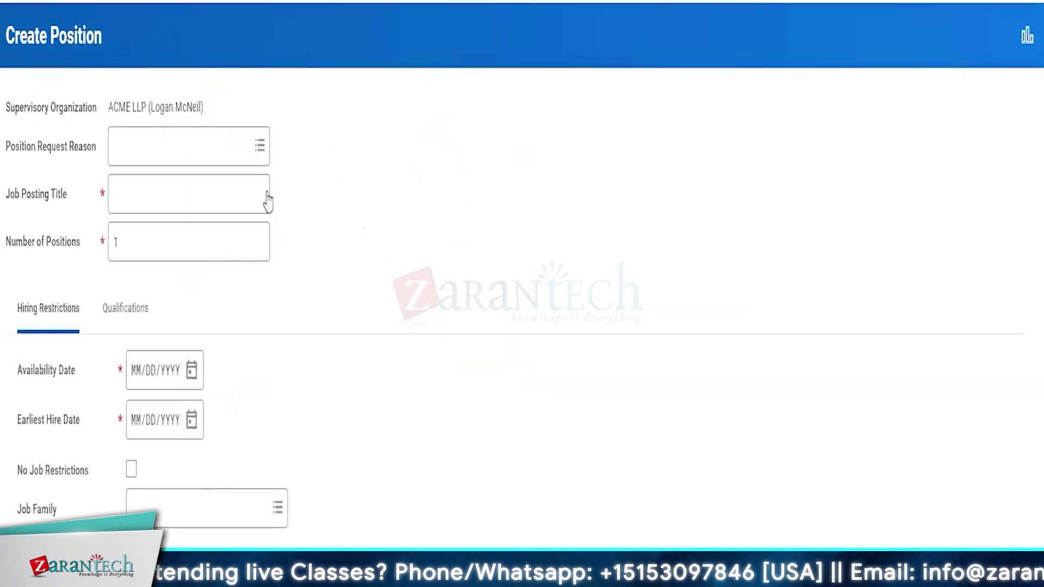
Enter "Business Analyst" as the new position's job posting title and set its availability date to 03/28/2024
{"action": "left_click", "coordinate": [194, 198]}
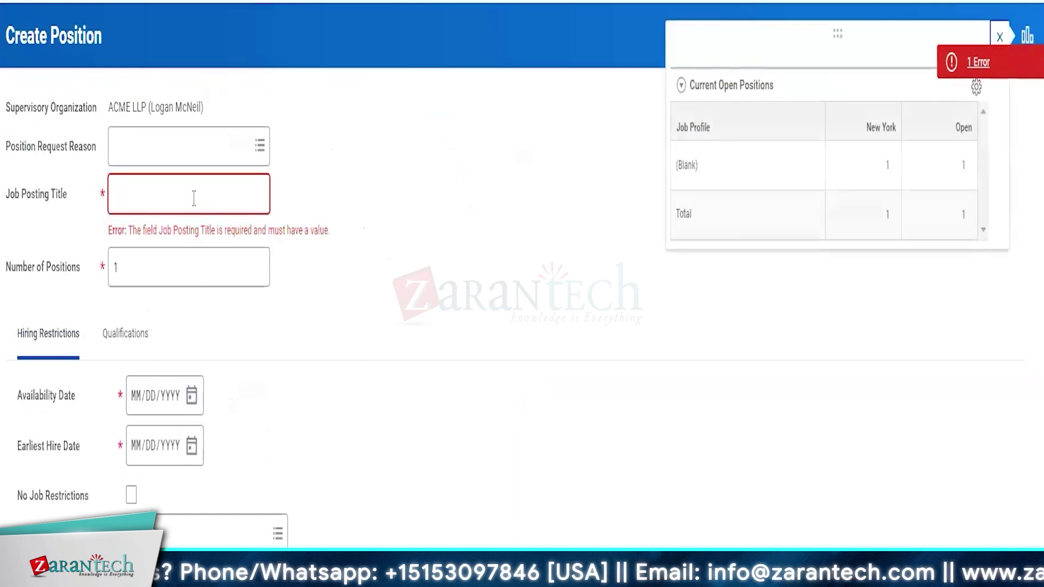
{"action": "left_click", "coordinate": [194, 198]}
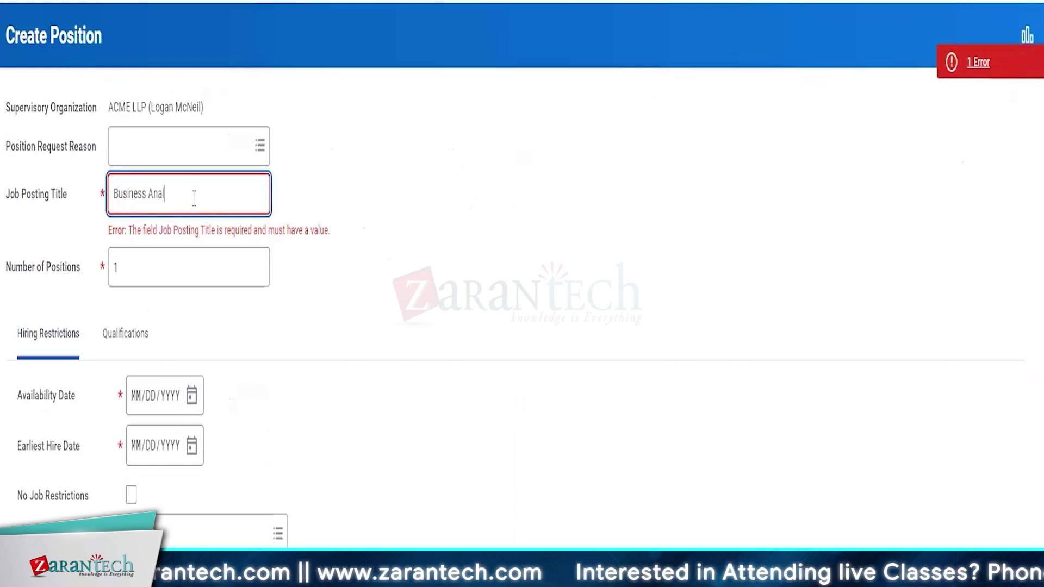
{"action": "type", "text": "Business Analyst"}
{"action": "left_click", "coordinate": [237, 348]}
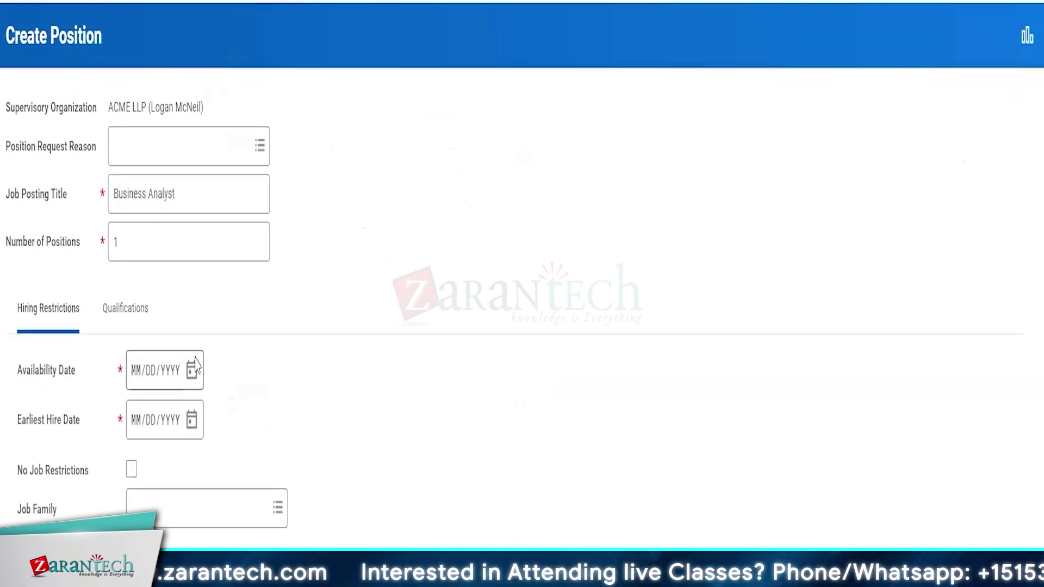
{"action": "left_click", "coordinate": [192, 371]}
{"action": "key", "text": "Return"}
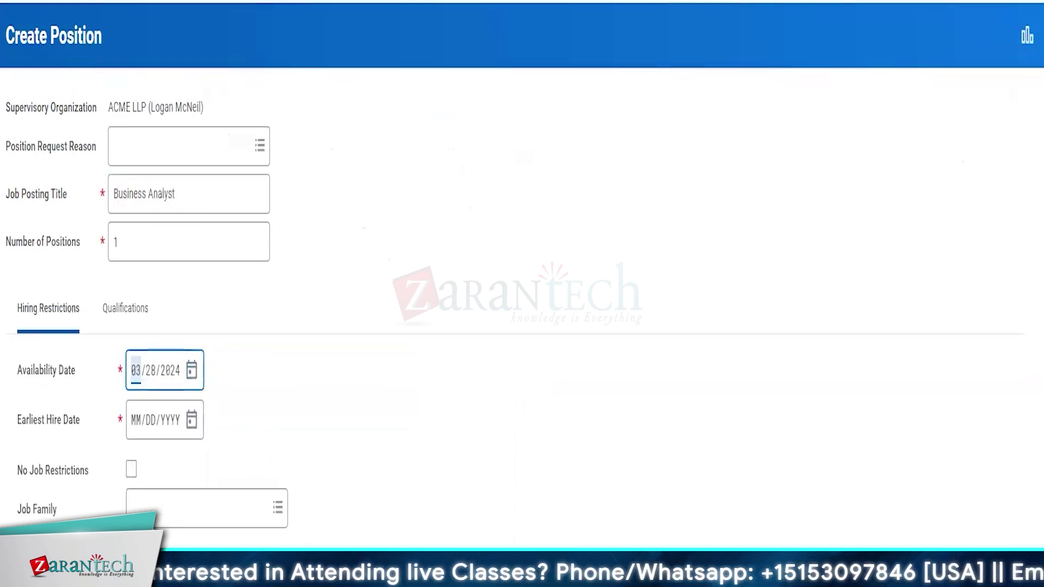
Set the position's earliest hire date to 03/28/2024 and enable No Job Restrictions
{"action": "left_click", "coordinate": [191, 420]}
{"action": "key", "text": "Return"}
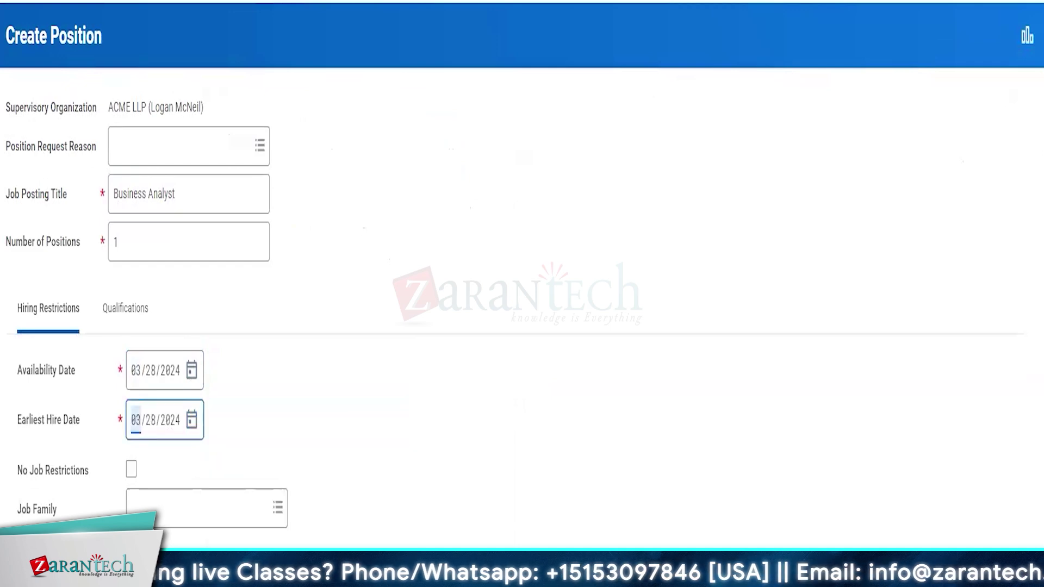
{"action": "left_click", "coordinate": [131, 469]}
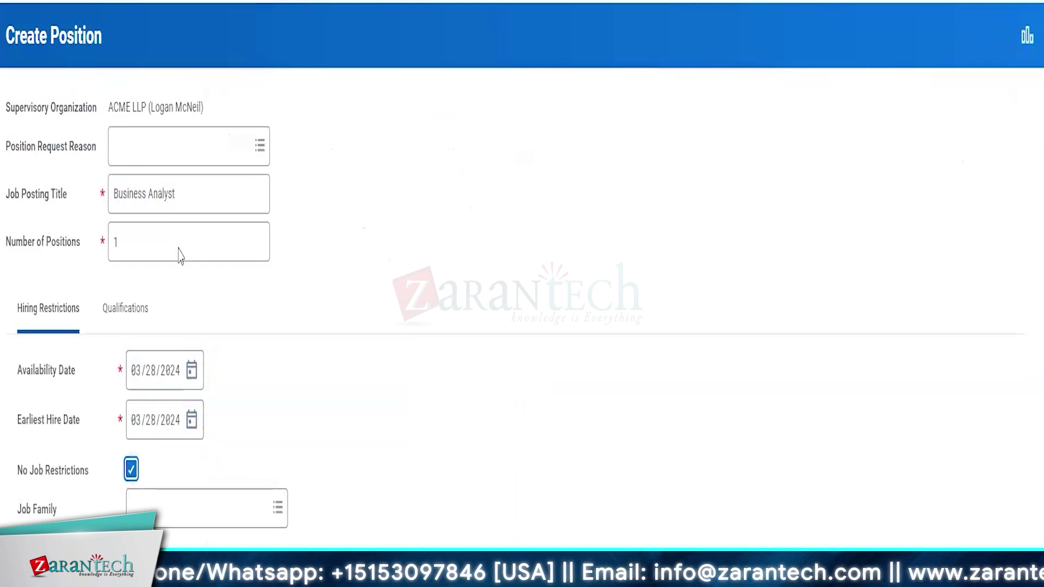
Set the position request reason to Create Position > Position Request > Staff New Project and submit the Business Analyst position
{"action": "left_click", "coordinate": [171, 155]}
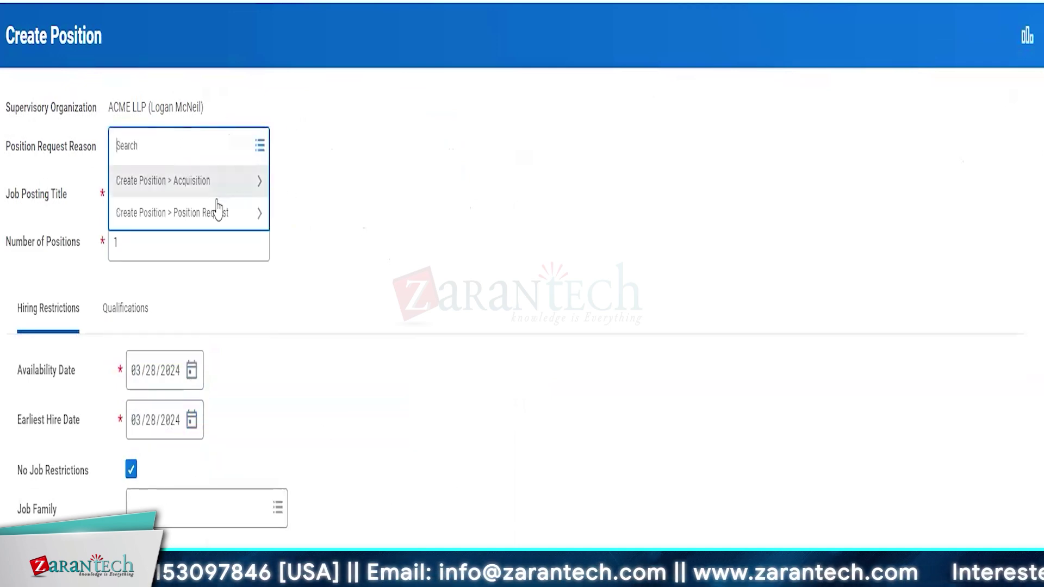
{"action": "left_click", "coordinate": [202, 212]}
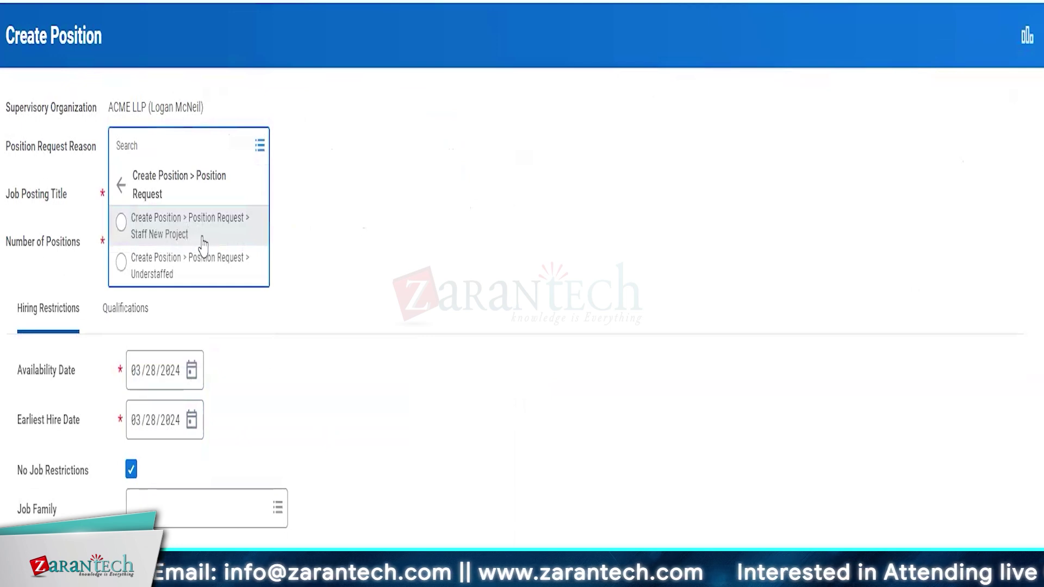
{"action": "left_click", "coordinate": [161, 231]}
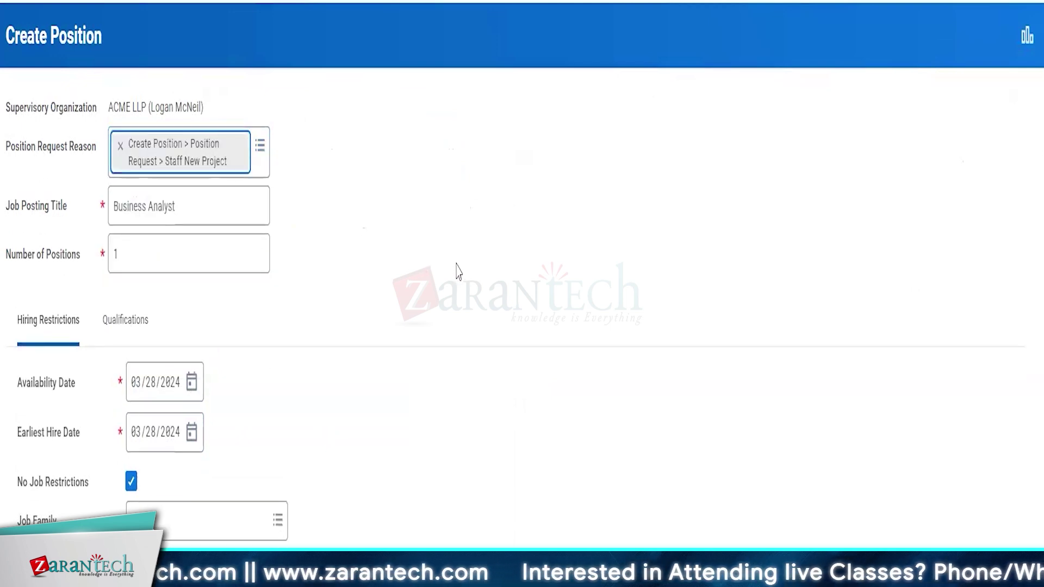
{"action": "scroll", "coordinate": [201, 503], "scroll_direction": "down", "scroll_amount": 5}
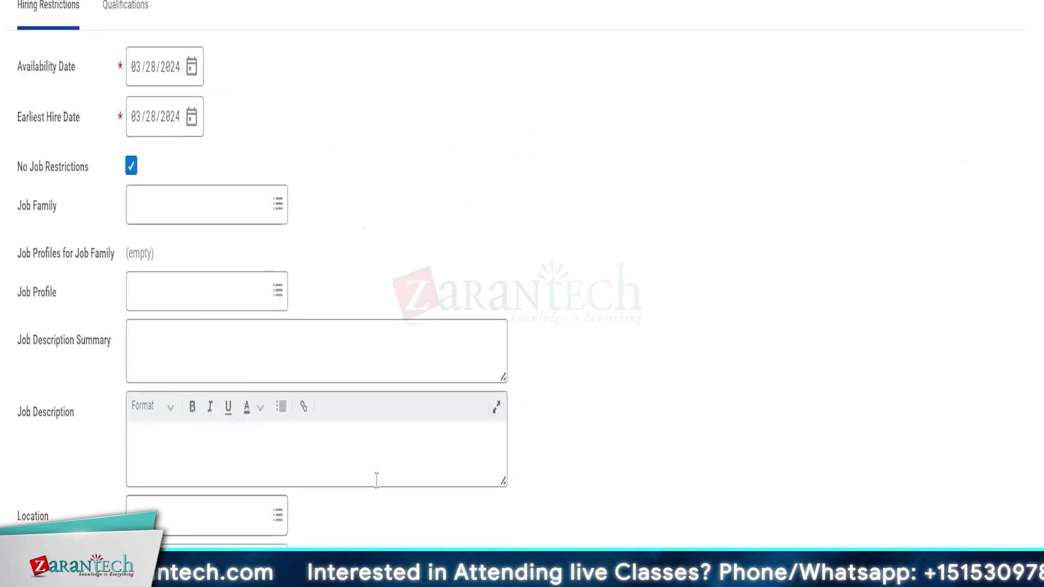
{"action": "scroll", "coordinate": [438, 428], "scroll_direction": "up", "scroll_amount": 5}
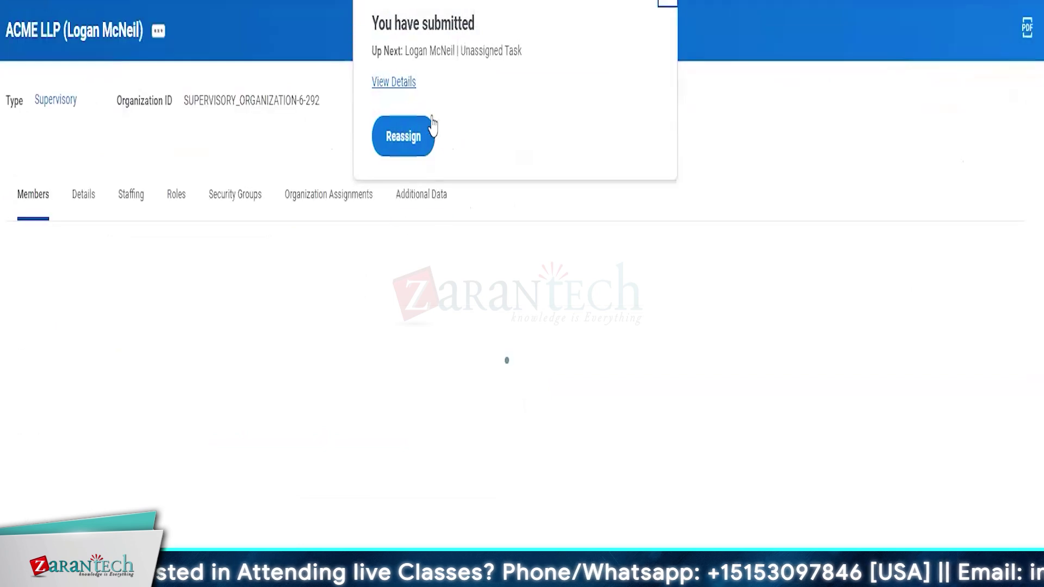
Open the process history of the submitted Business Analyst position event and view the business process definition behind its Create Position process
{"action": "left_click", "coordinate": [394, 83]}
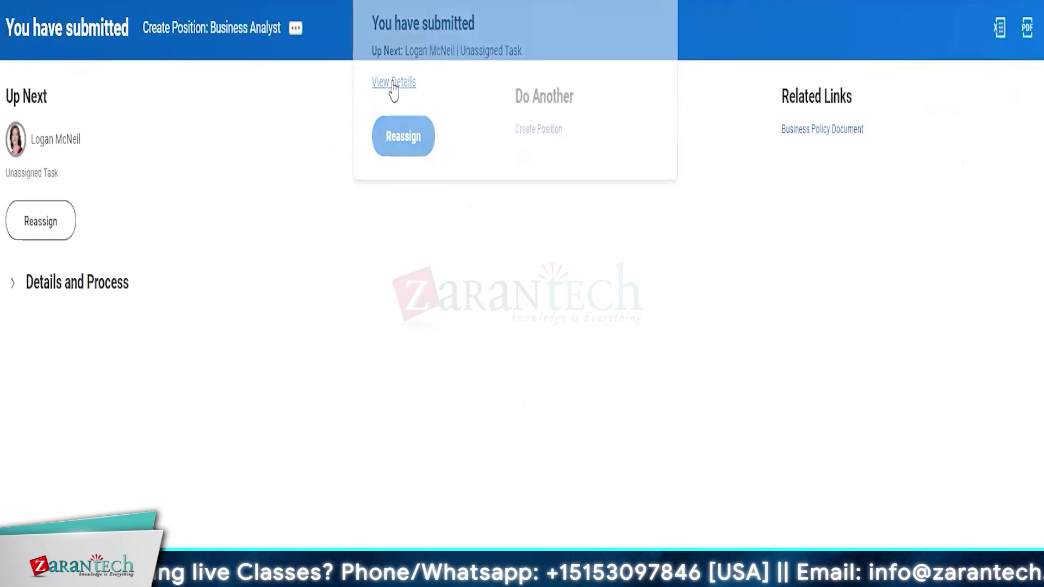
{"action": "left_click", "coordinate": [78, 284]}
{"action": "left_click", "coordinate": [76, 506]}
{"action": "scroll", "coordinate": [78, 429], "scroll_direction": "down", "scroll_amount": 4}
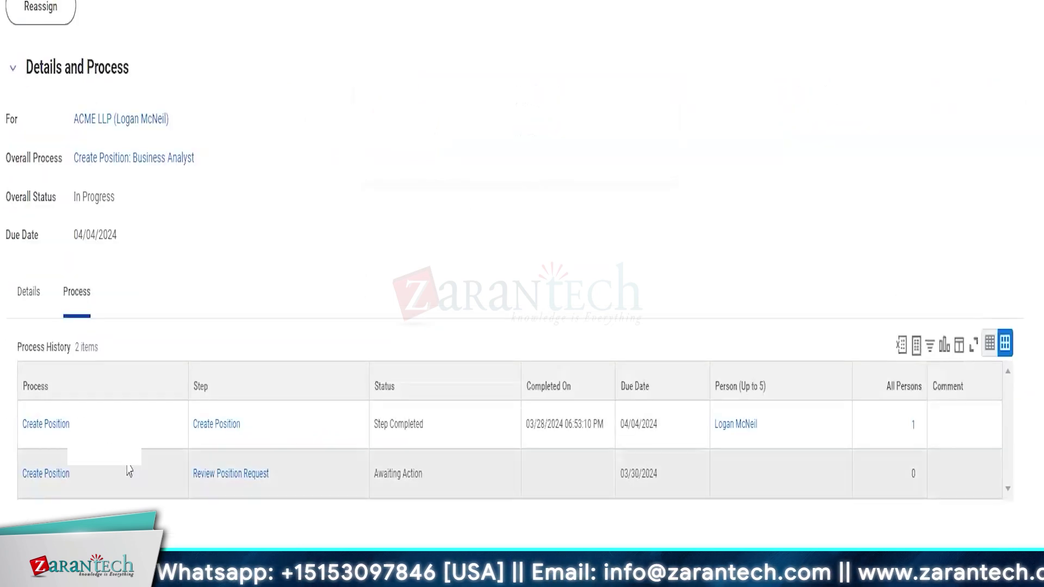
{"action": "left_click", "coordinate": [77, 424]}
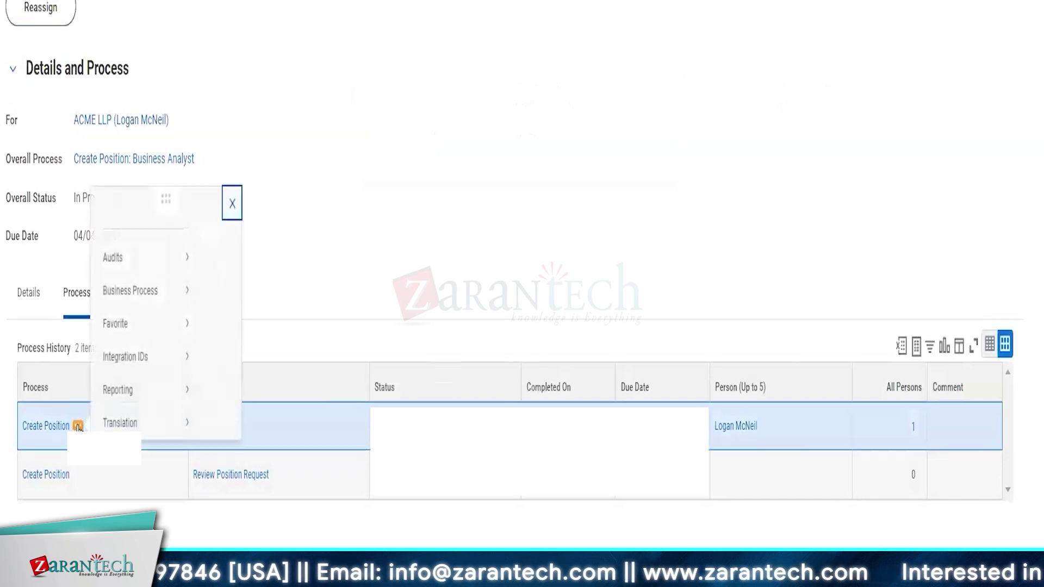
{"action": "mouse_move", "coordinate": [123, 248]}
{"action": "left_click", "coordinate": [240, 387]}
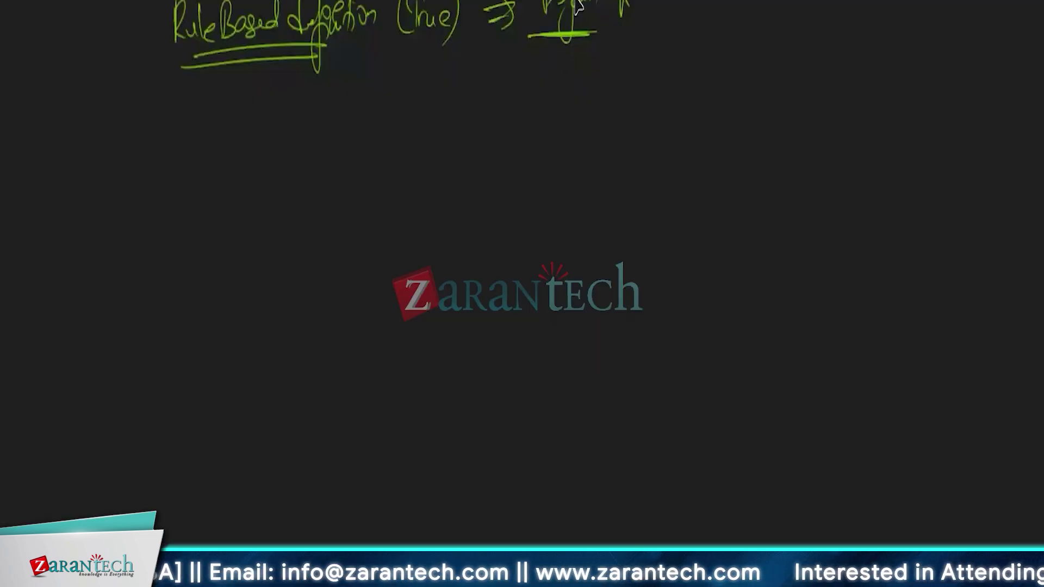
{"action": "left_click", "coordinate": [562, 55]}
{"action": "left_click", "coordinate": [647, 415]}
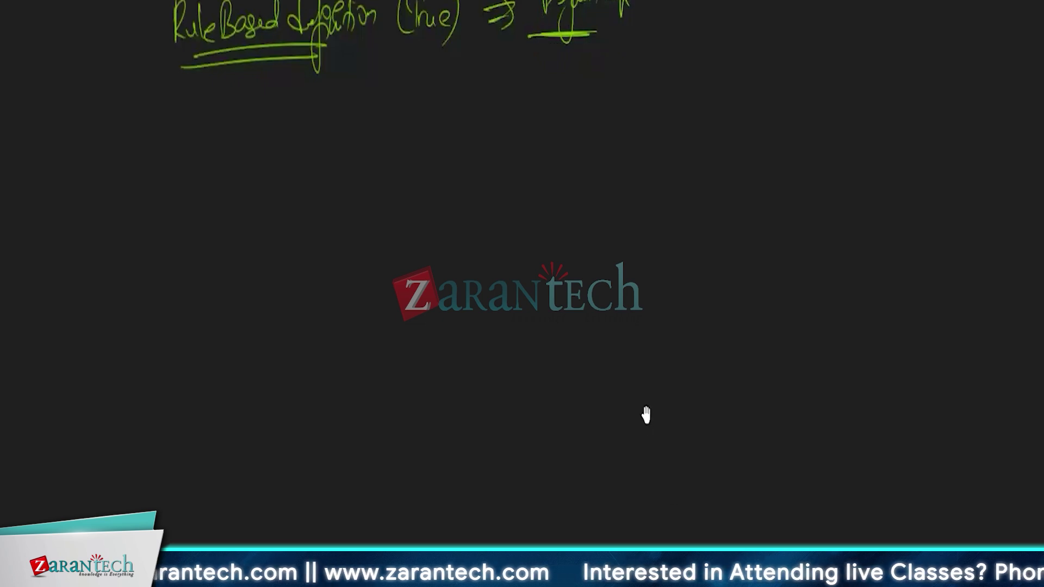
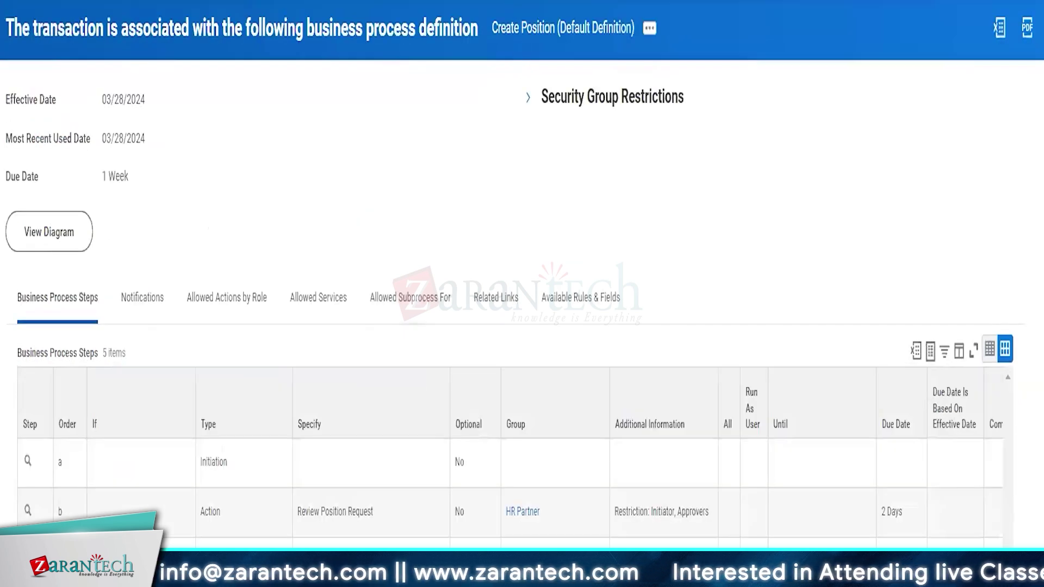
Open the step conditions for step b, Review Position Request, in the Create Position default definition
{"action": "scroll", "coordinate": [428, 166], "scroll_direction": "down", "scroll_amount": 1}
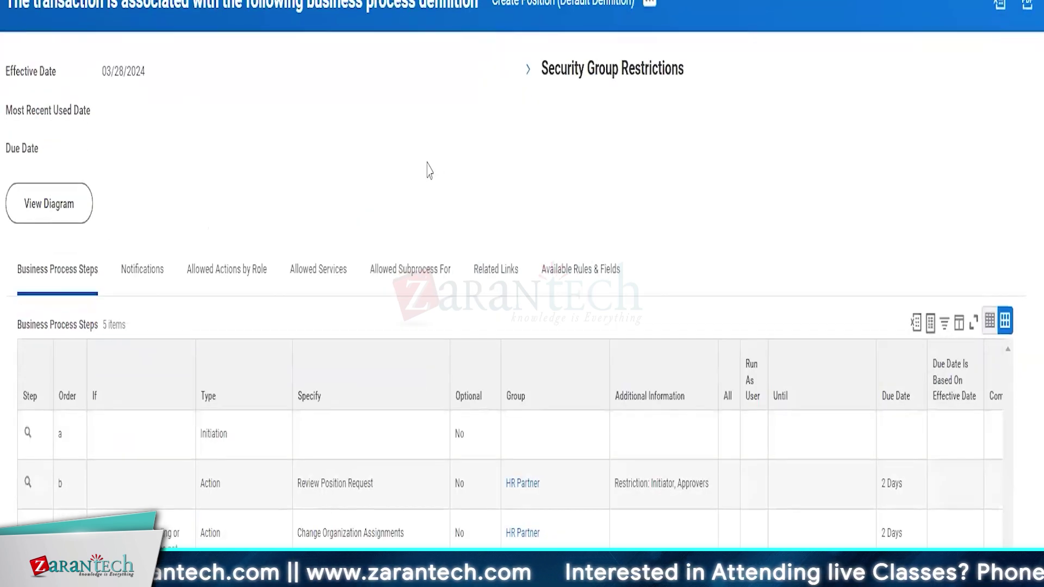
{"action": "scroll", "coordinate": [561, 477], "scroll_direction": "down", "scroll_amount": 2}
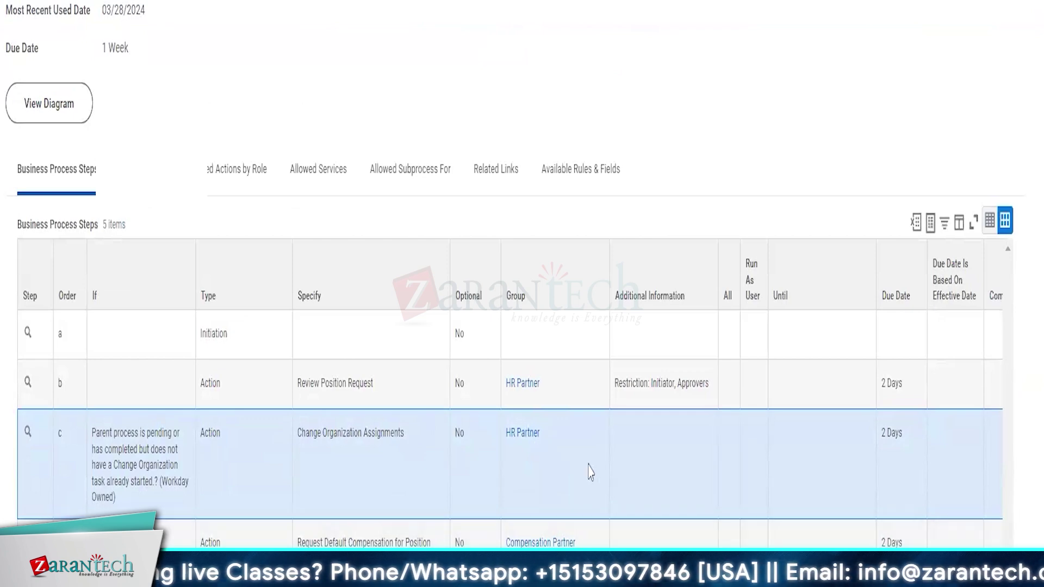
{"action": "mouse_move", "coordinate": [30, 402]}
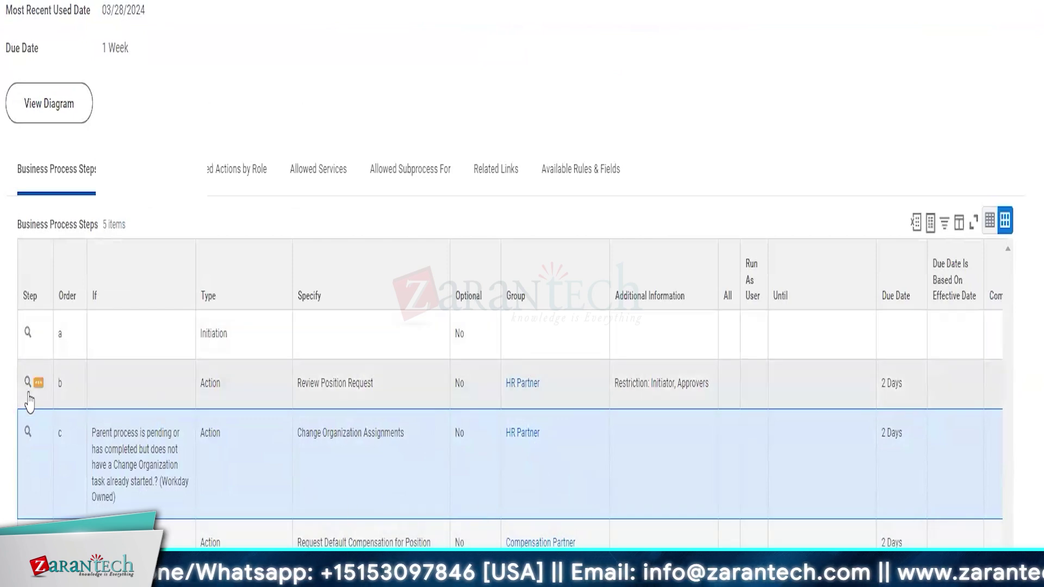
{"action": "scroll", "coordinate": [522, 327], "scroll_direction": "up", "scroll_amount": 2}
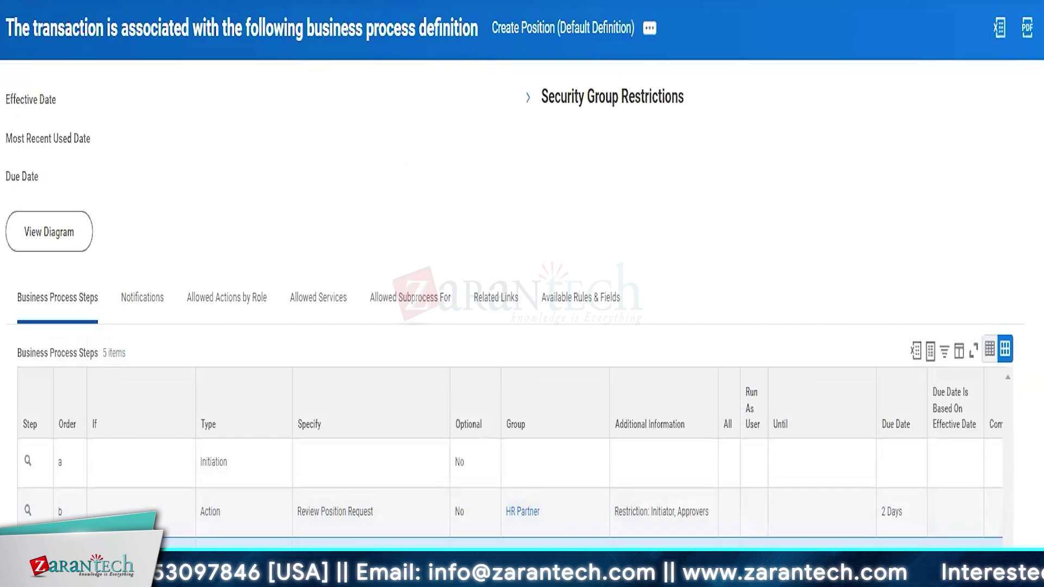
{"action": "scroll", "coordinate": [38, 394], "scroll_direction": "down", "scroll_amount": 2}
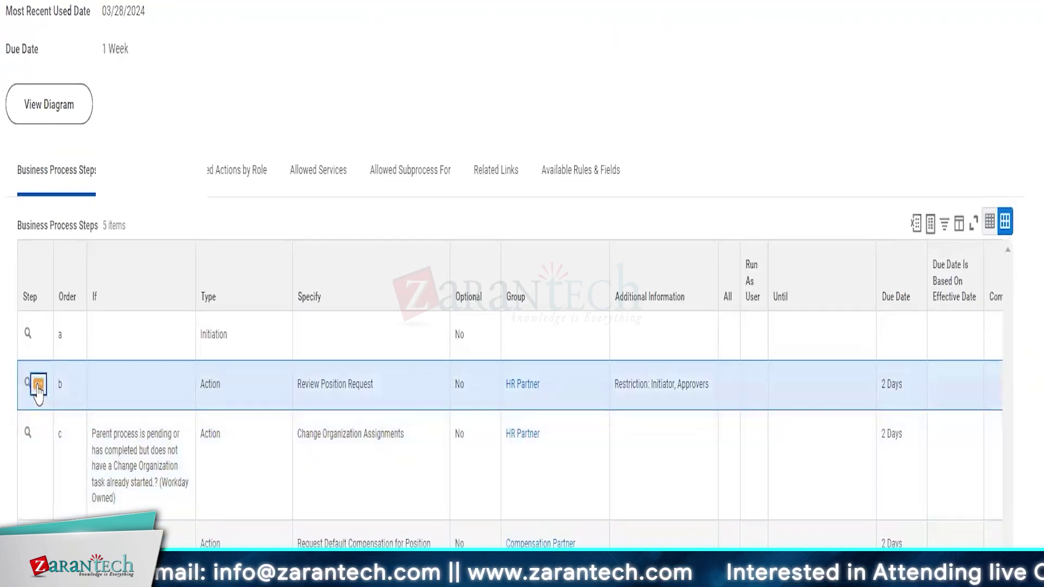
{"action": "left_click", "coordinate": [38, 387]}
{"action": "mouse_move", "coordinate": [103, 201]}
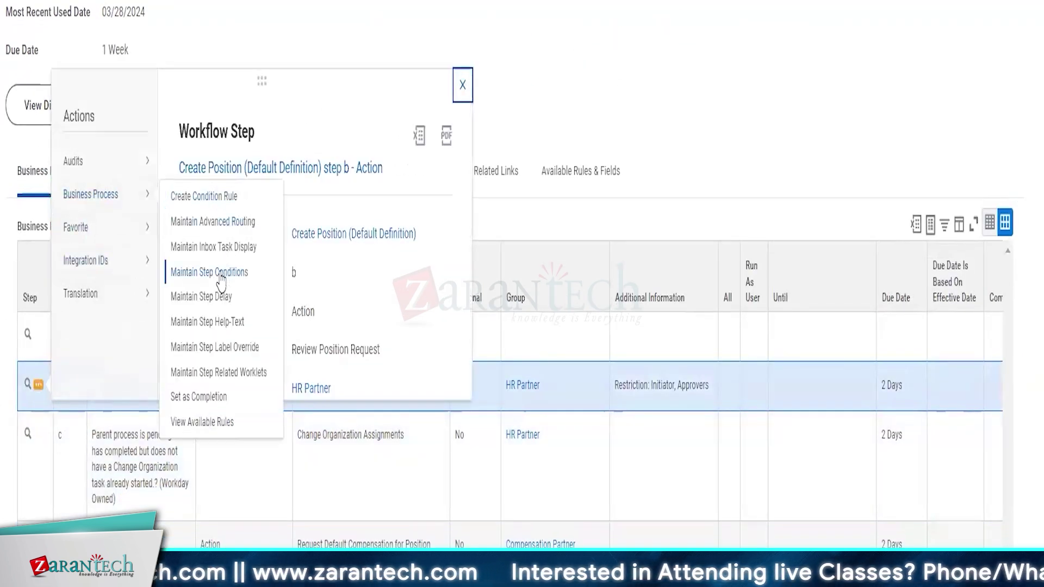
{"action": "left_click", "coordinate": [211, 275]}
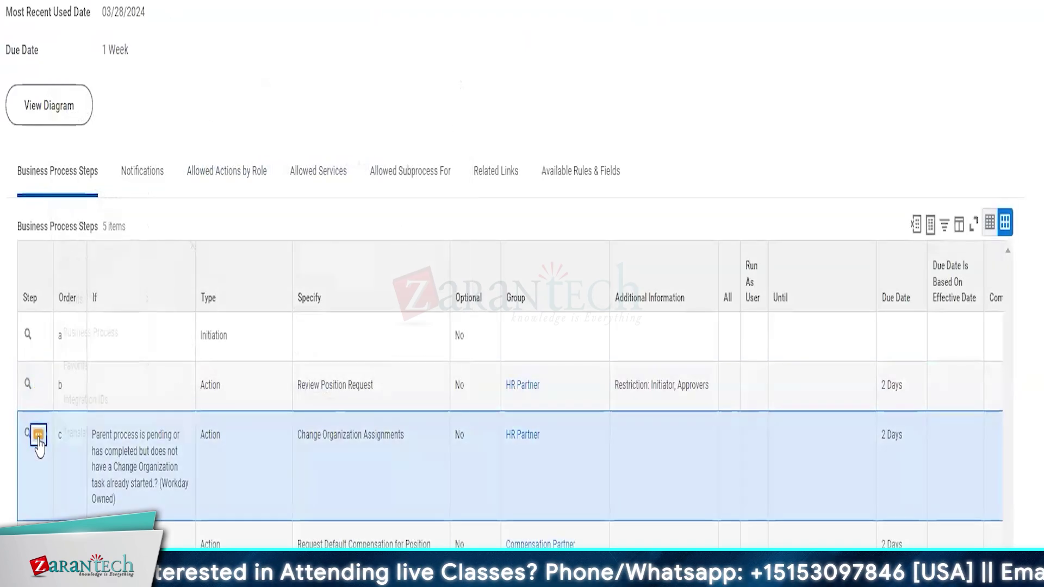
Add an entry condition row in the Create Position step conditions and assign it the rule found by searching for "false"
{"action": "left_click", "coordinate": [38, 435]}
{"action": "mouse_move", "coordinate": [90, 244]}
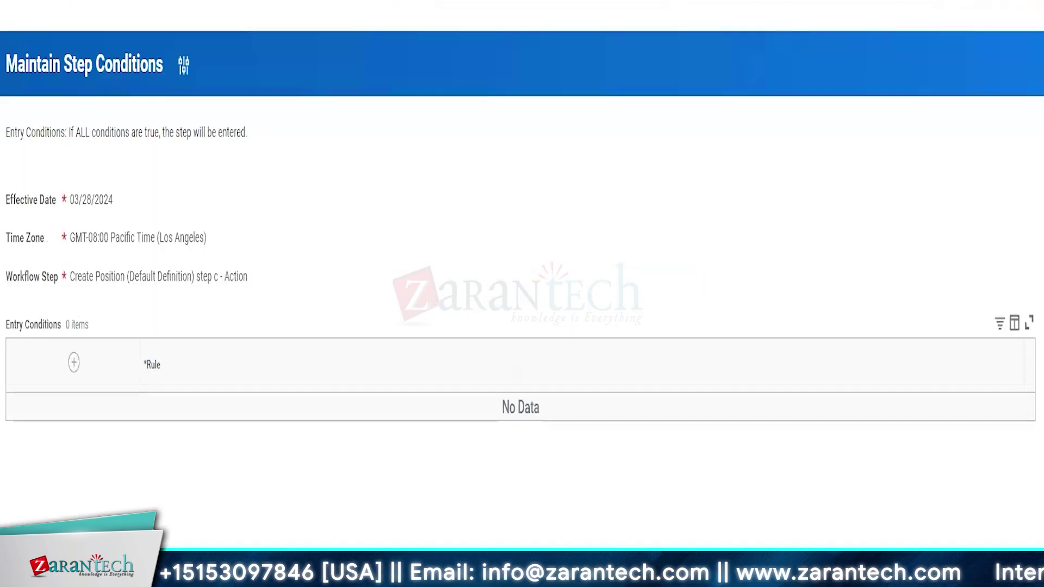
{"action": "left_click", "coordinate": [74, 363]}
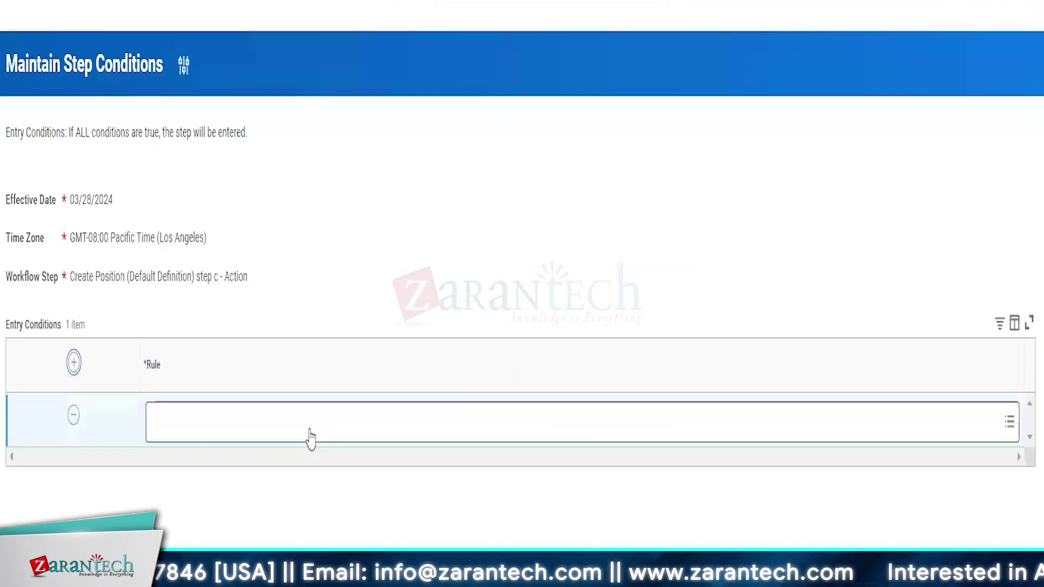
{"action": "left_click", "coordinate": [201, 416]}
{"action": "type", "text": "skip"}
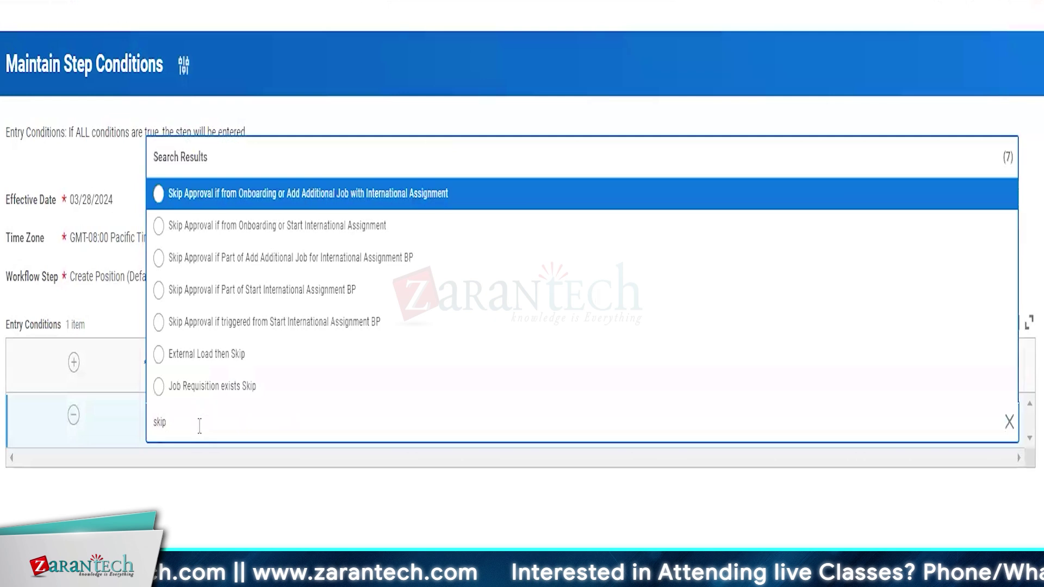
{"action": "double_click", "coordinate": [199, 425]}
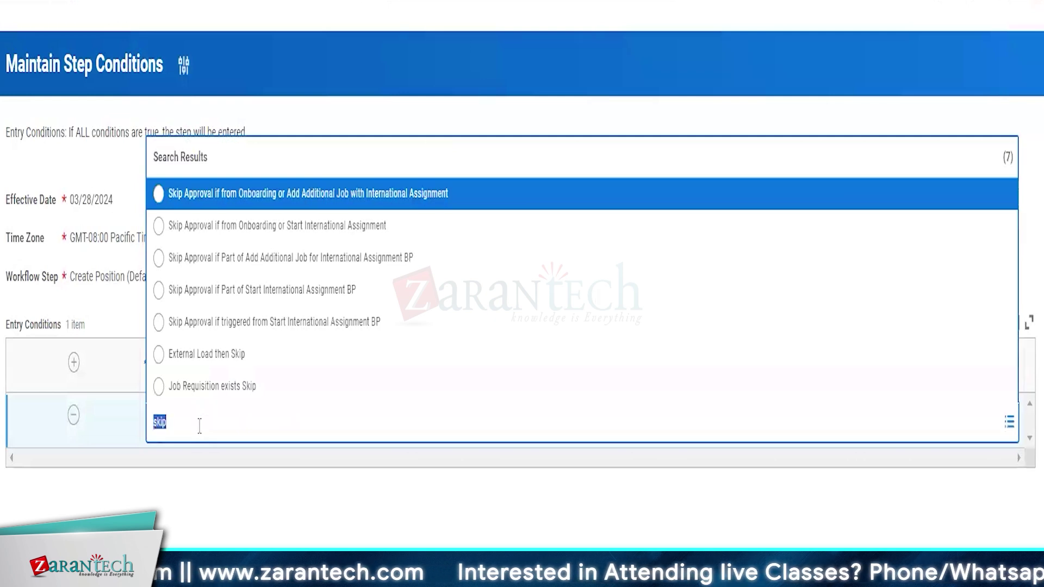
{"action": "type", "text": "false"}
{"action": "key", "text": "Return"}
{"action": "left_click", "coordinate": [215, 361]}
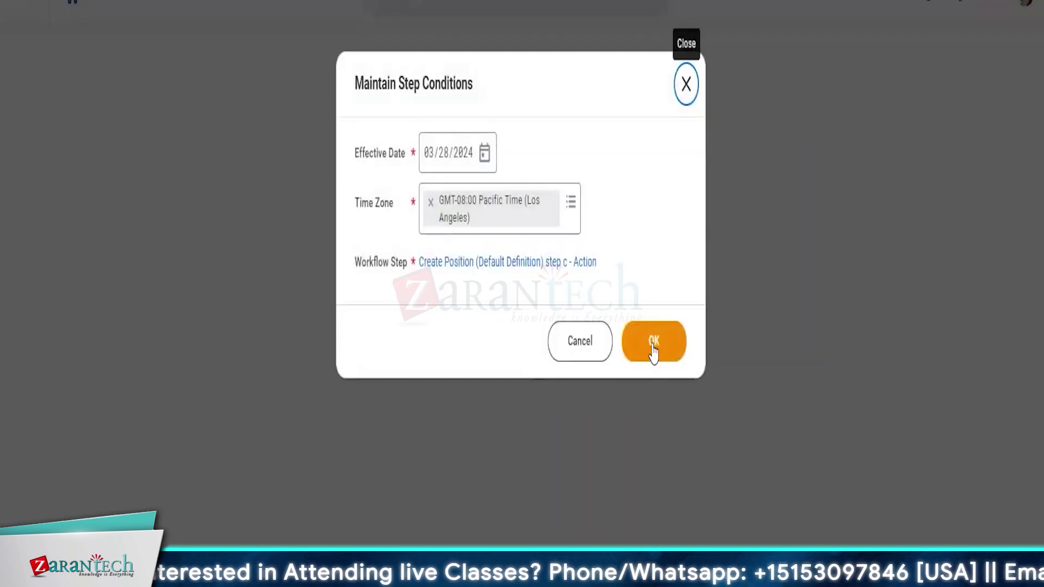
Accept the 03/28/2024 effective date for the step conditions and add the "false" rule as an entry condition of step c
{"action": "left_click", "coordinate": [654, 348]}
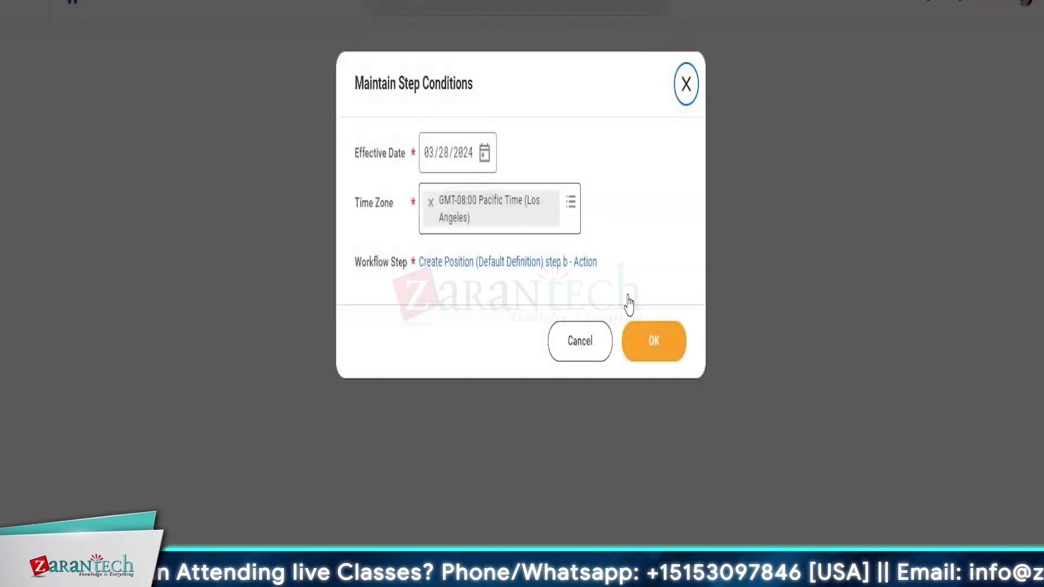
{"action": "left_click", "coordinate": [656, 345]}
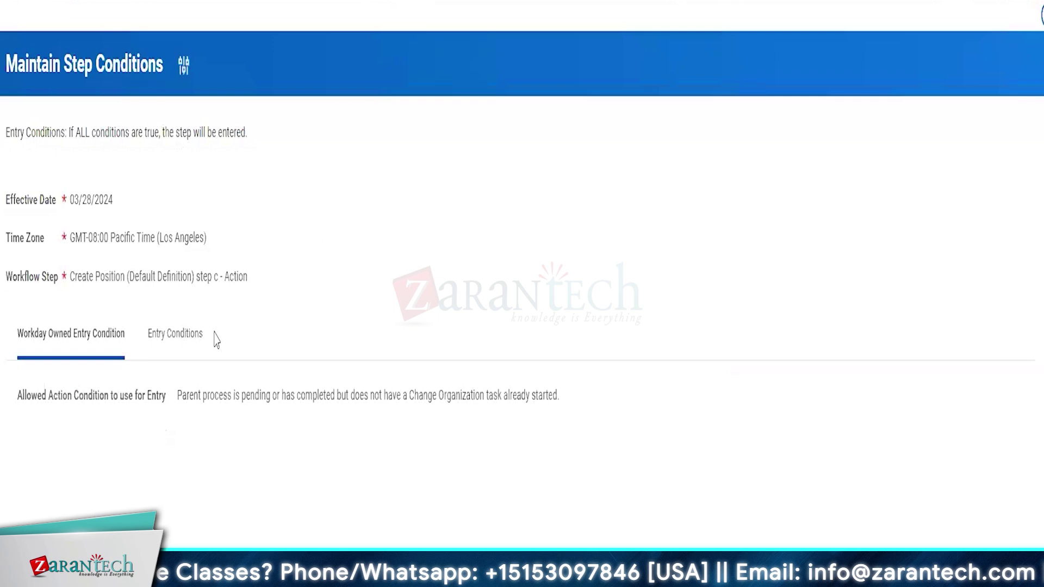
{"action": "left_click", "coordinate": [175, 334]}
{"action": "left_click", "coordinate": [84, 426]}
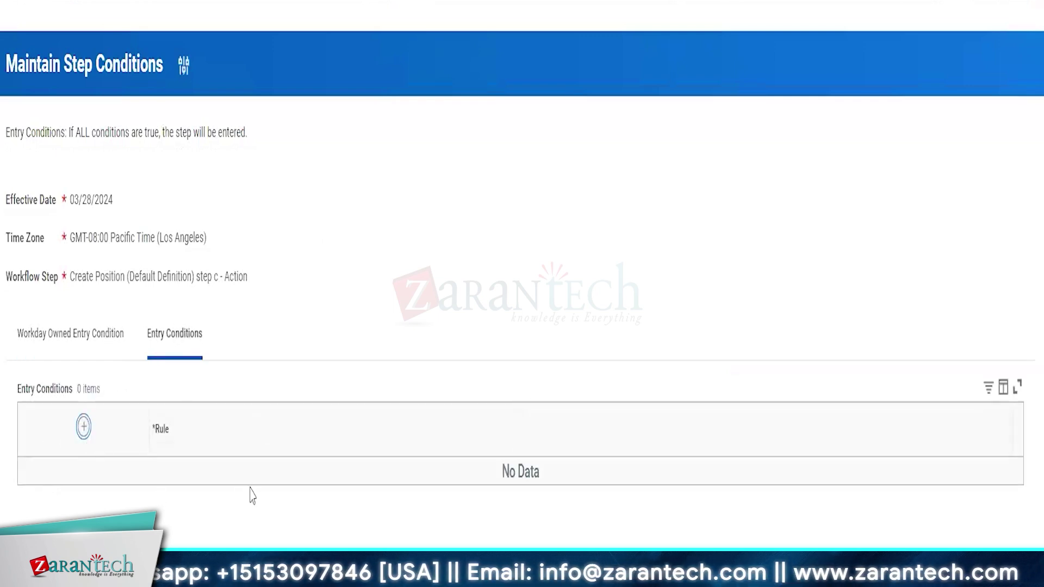
{"action": "left_click", "coordinate": [215, 482]}
{"action": "type", "text": "false"}
{"action": "key", "text": "Return"}
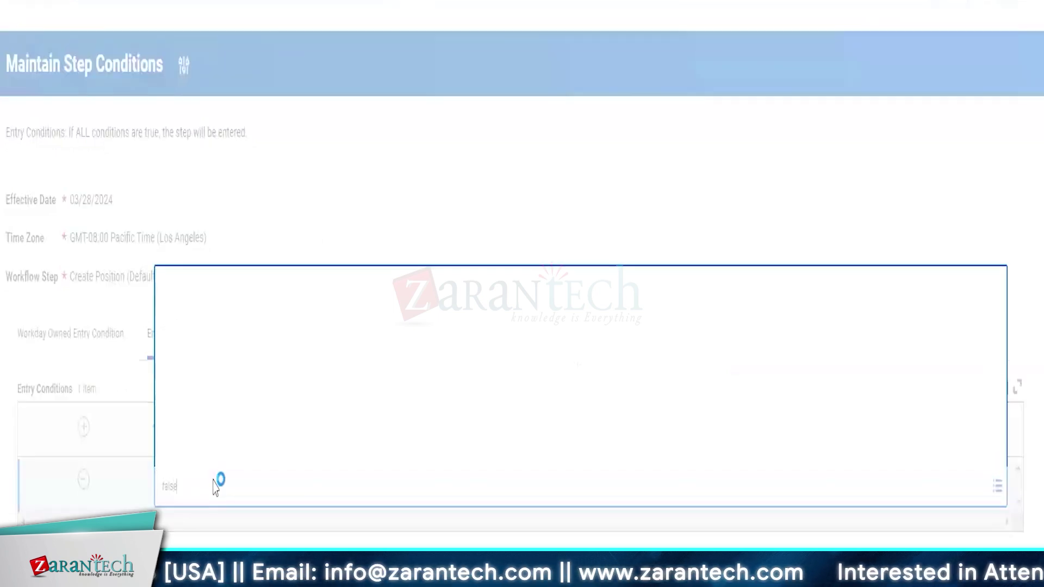
{"action": "left_click", "coordinate": [203, 425]}
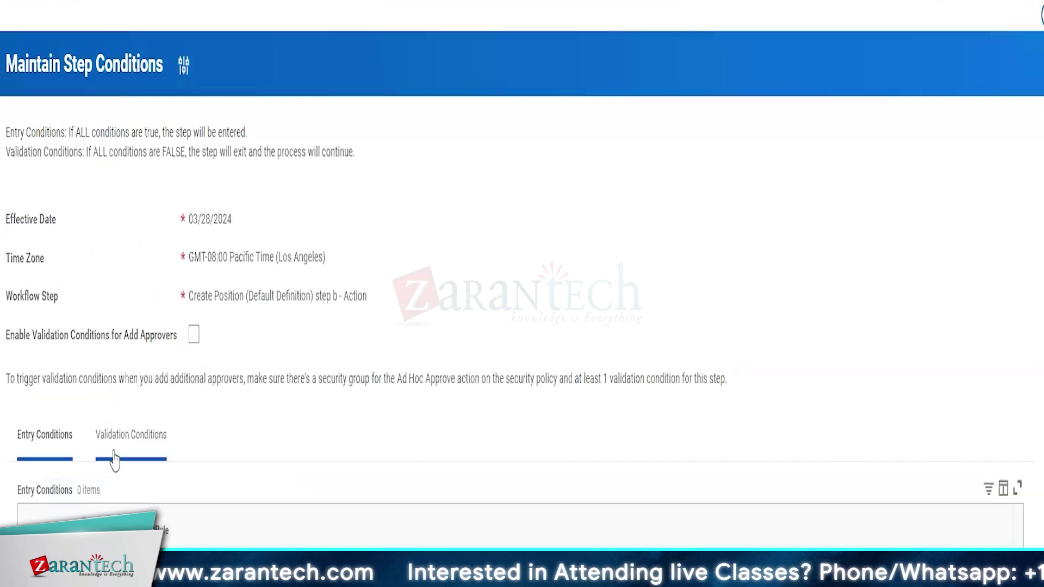
Review step b's validation and entry conditions, and examine the Is False field's description in the "Is False = Don't Execute this" condition
{"action": "left_click", "coordinate": [115, 441]}
{"action": "left_click", "coordinate": [44, 443]}
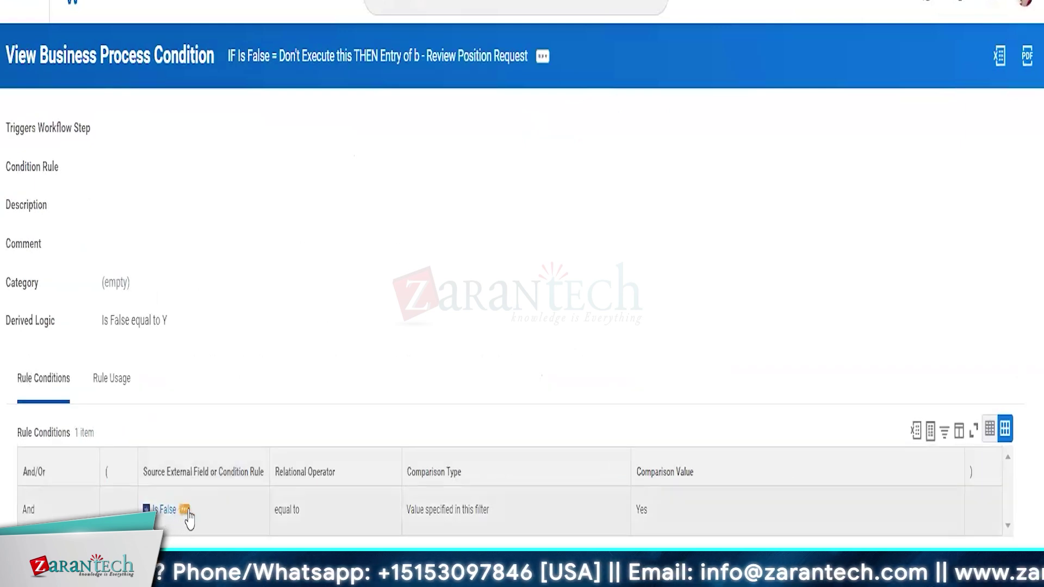
{"action": "left_click", "coordinate": [185, 511]}
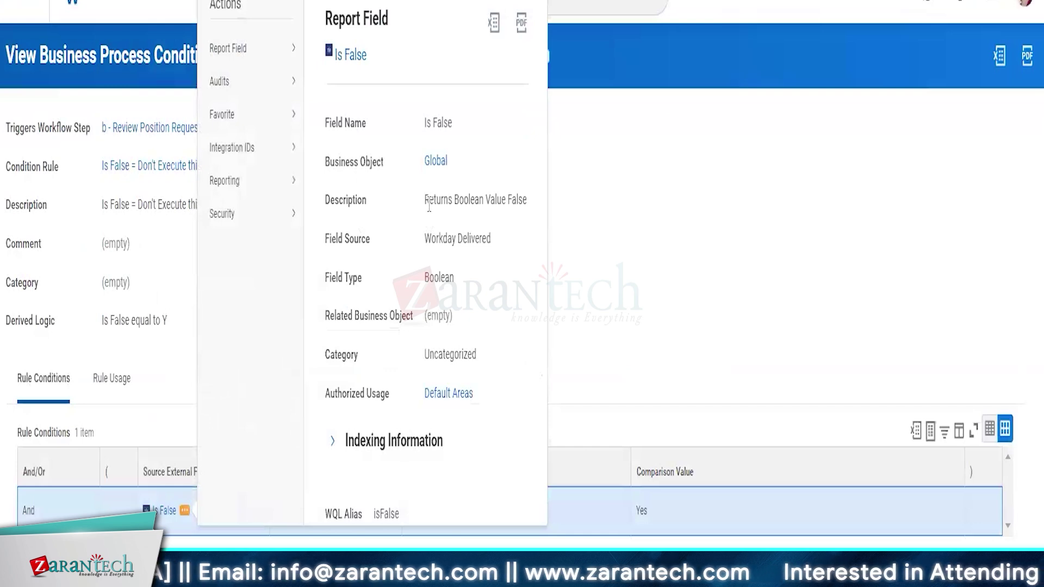
{"action": "left_click_drag", "start_coordinate": [429, 206], "coordinate": [524, 204]}
{"action": "left_click", "coordinate": [647, 255]}
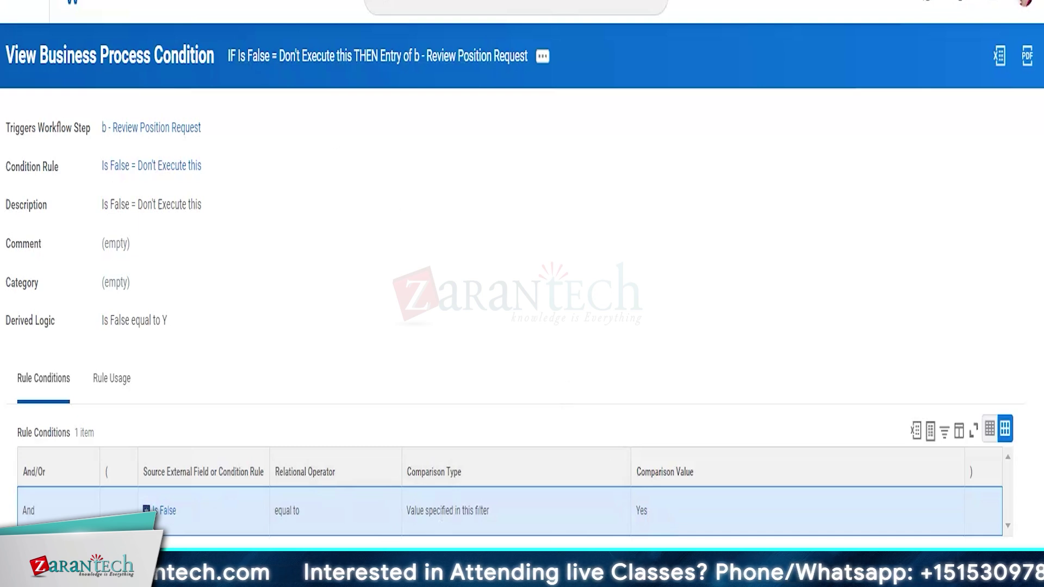
Search for "sup: acme" and open the ACME LLP supervisory organization
{"action": "left_click", "coordinate": [464, 0]}
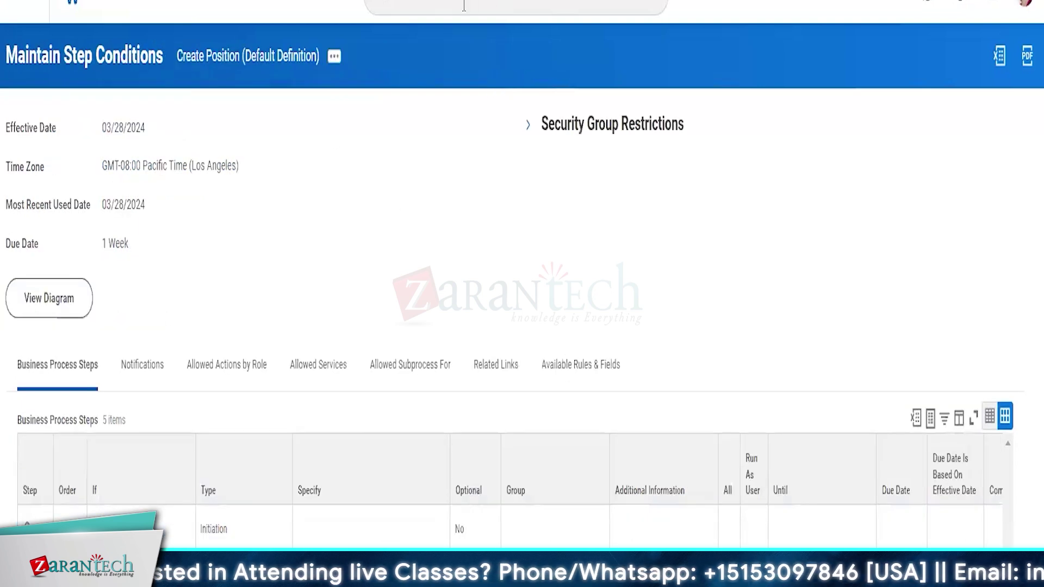
{"action": "left_click", "coordinate": [464, 6]}
{"action": "left_click", "coordinate": [430, 98]}
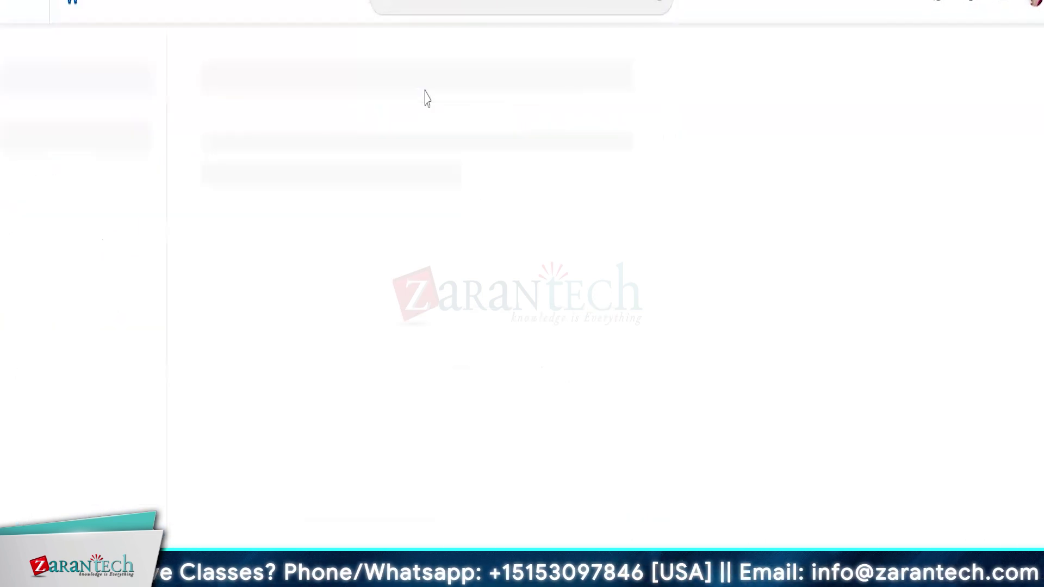
{"action": "left_click", "coordinate": [290, 132]}
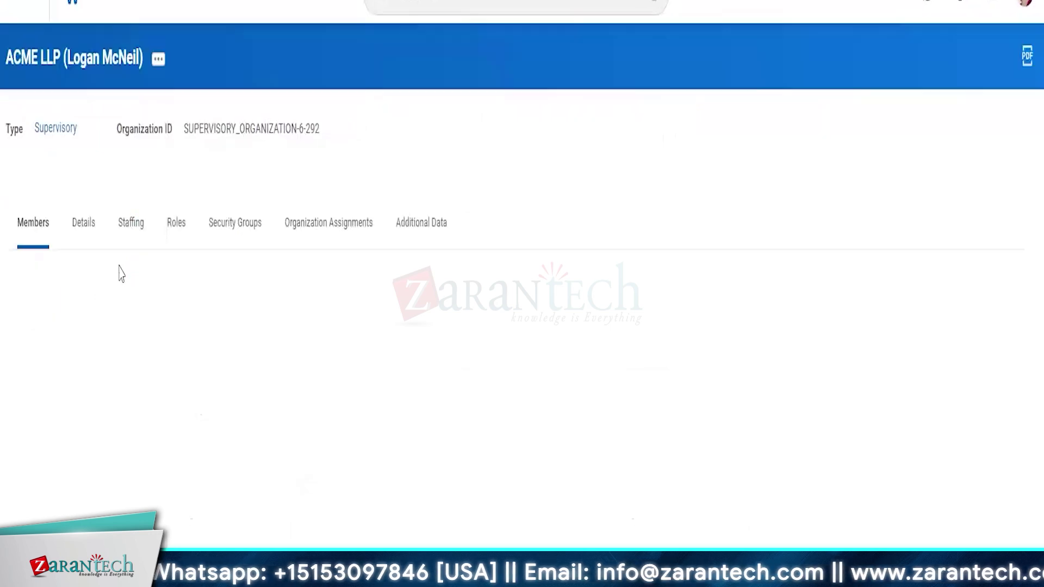
Start a Create Position request for ACME LLP and browse the Acquisition category of position request reasons
{"action": "left_click", "coordinate": [158, 64]}
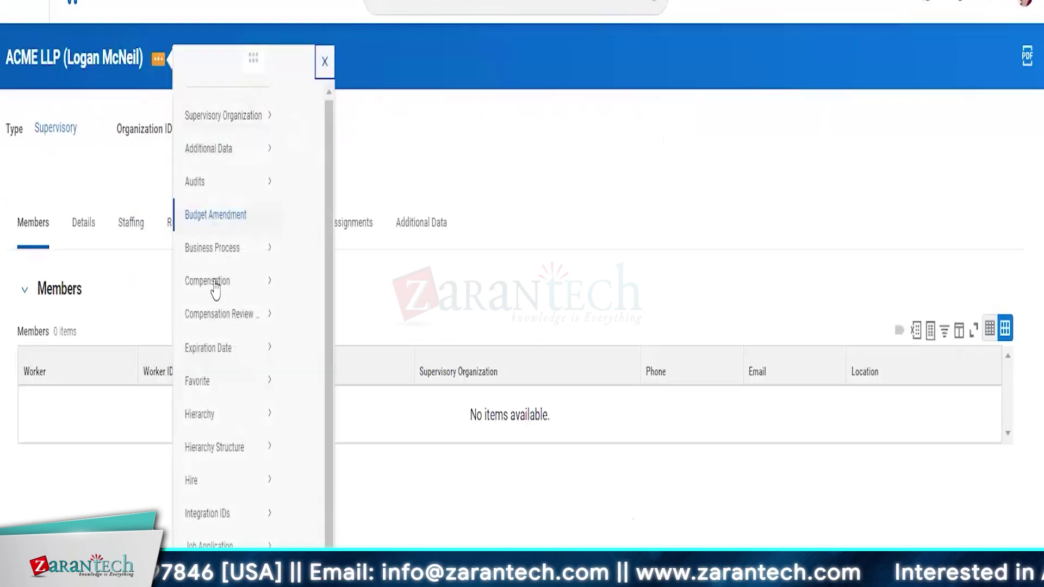
{"action": "scroll", "coordinate": [217, 289], "scroll_direction": "down", "scroll_amount": 5}
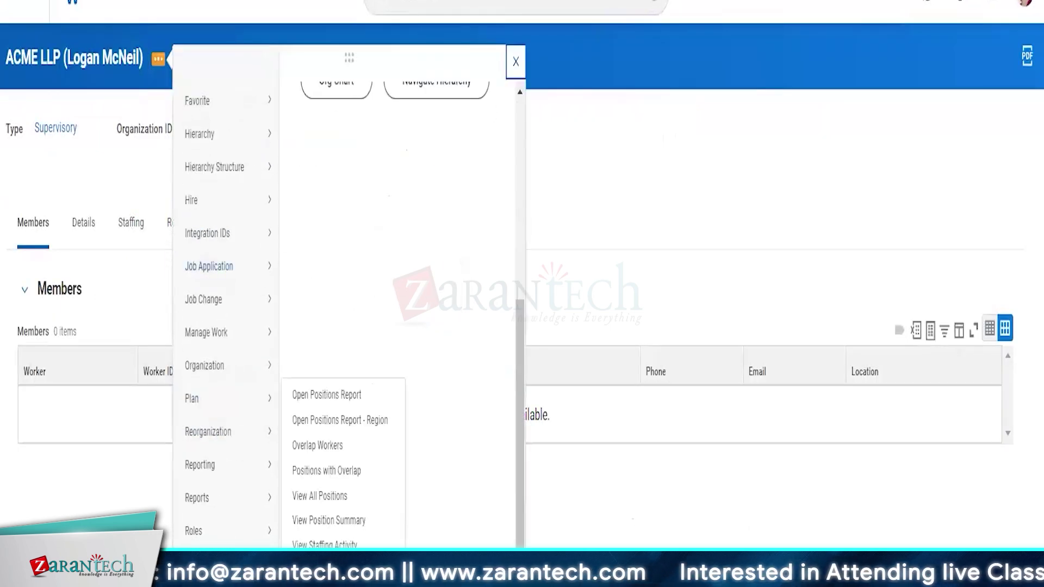
{"action": "left_click", "coordinate": [515, 62]}
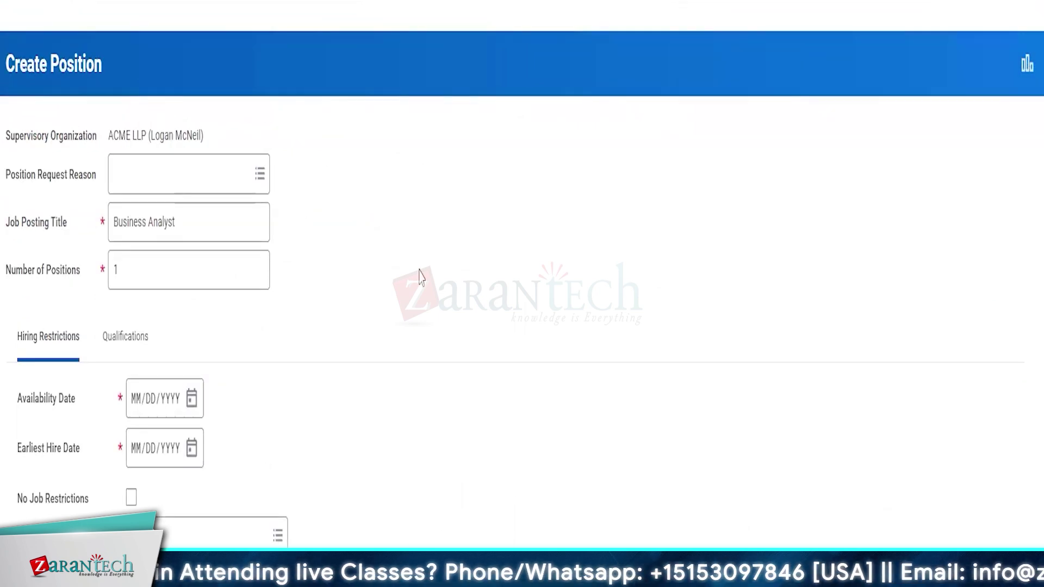
{"action": "left_click", "coordinate": [197, 173]}
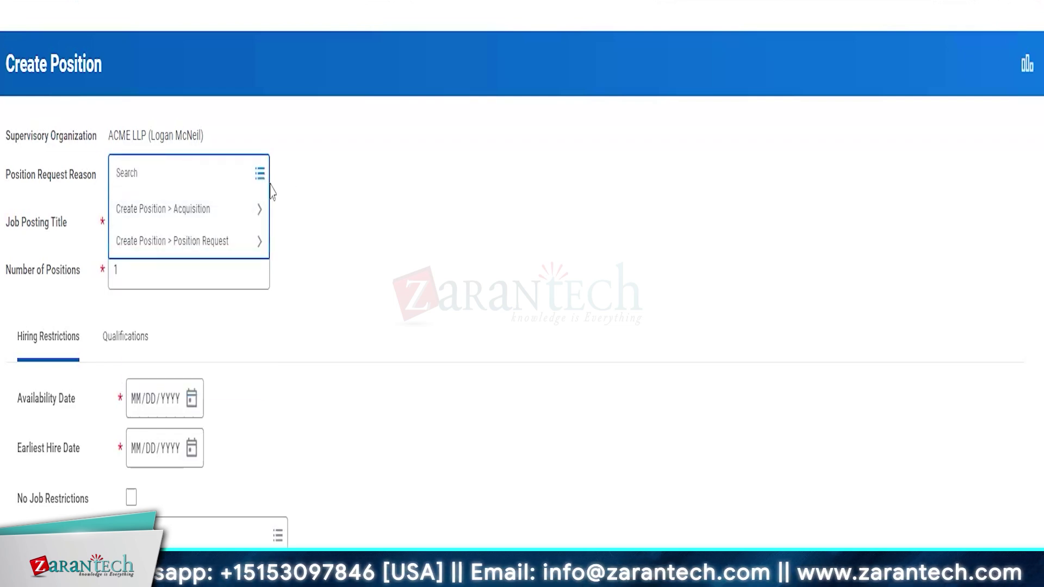
{"action": "left_click", "coordinate": [193, 208]}
{"action": "left_click", "coordinate": [165, 272]}
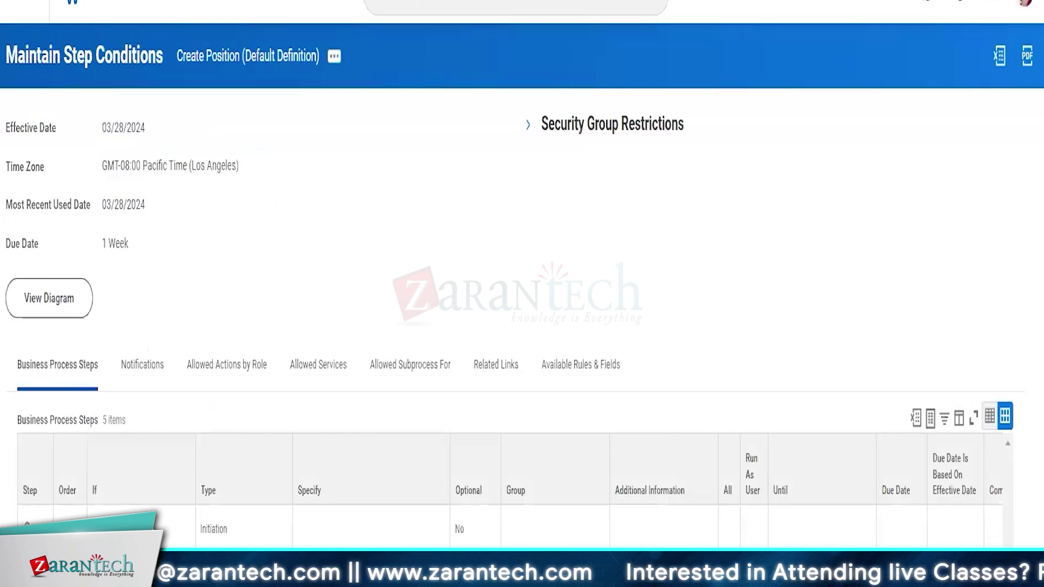
Review the Create Position default definition's steps and search for business process definitions with "bp: create position"
{"action": "scroll", "coordinate": [381, 178], "scroll_direction": "down", "scroll_amount": 2}
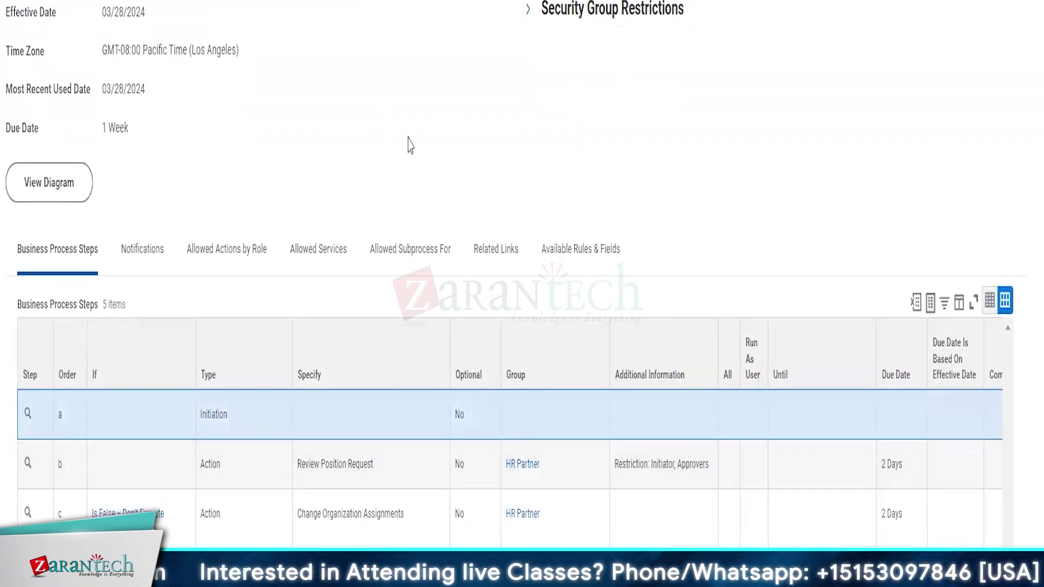
{"action": "scroll", "coordinate": [402, 137], "scroll_direction": "up", "scroll_amount": 2}
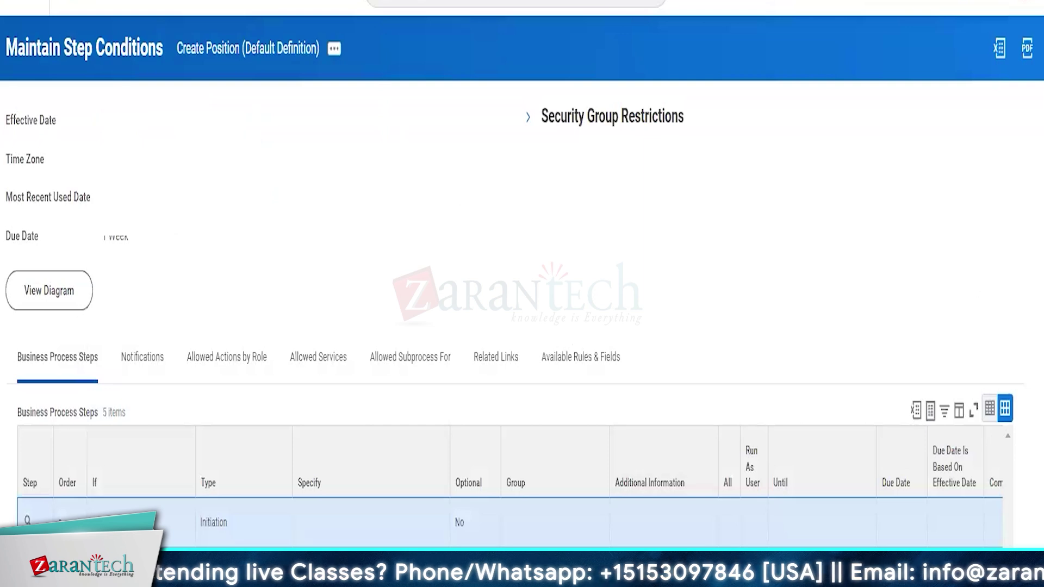
{"action": "scroll", "coordinate": [227, 486], "scroll_direction": "down", "scroll_amount": 1}
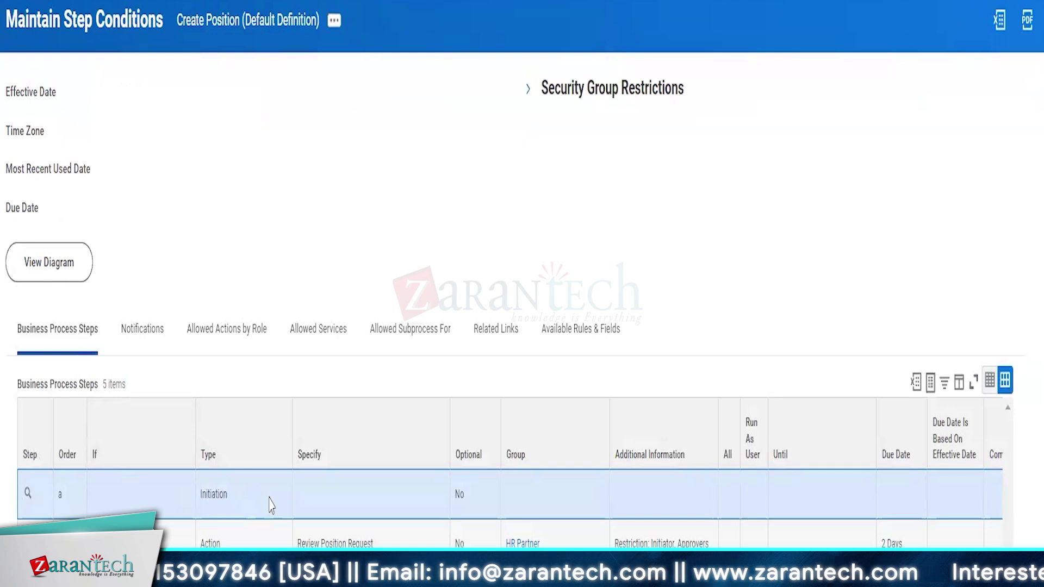
{"action": "left_click", "coordinate": [423, 13]}
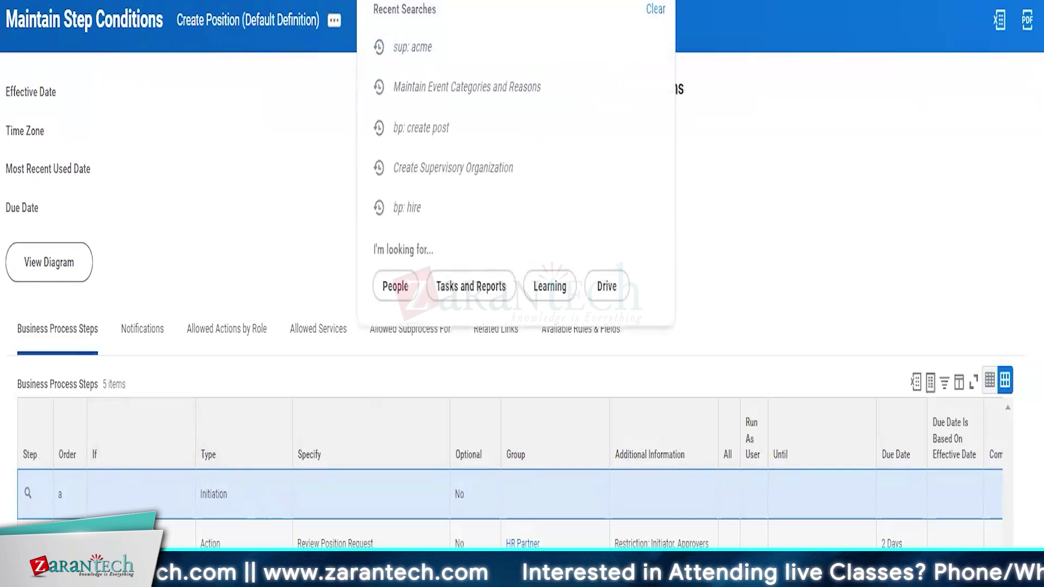
{"action": "type", "text": "c"}
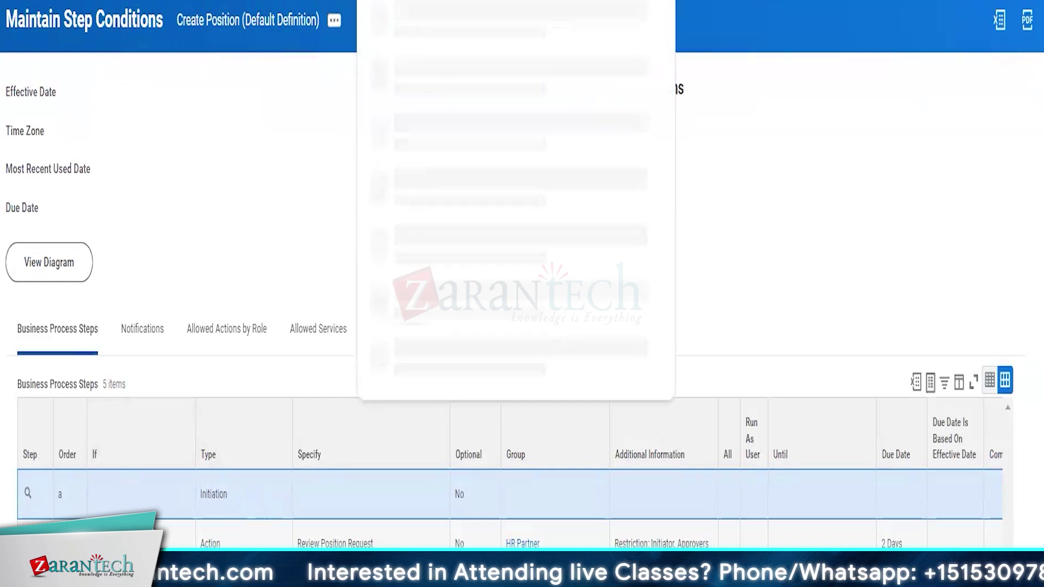
{"action": "key", "text": "Return"}
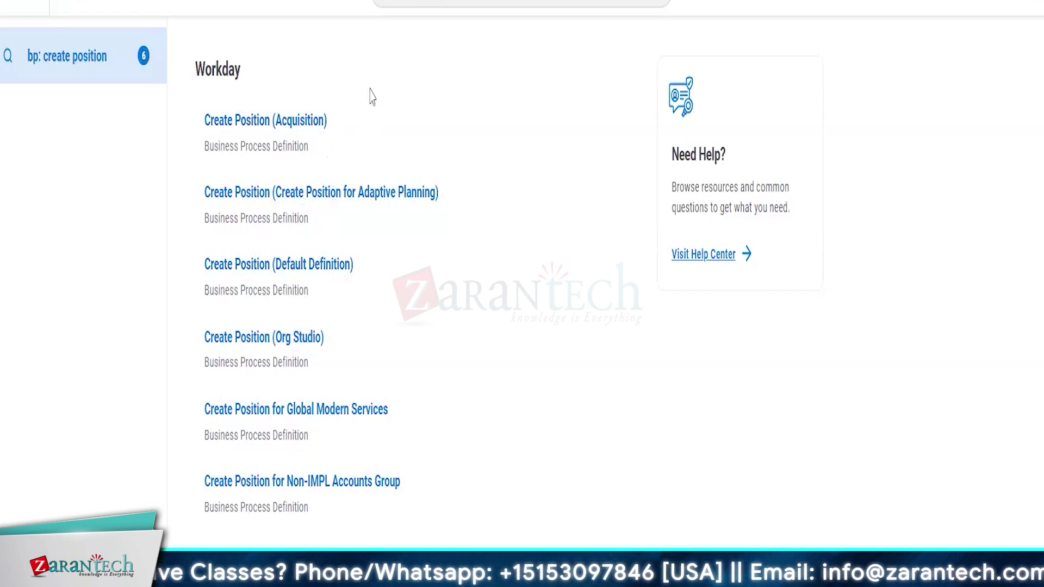
Open the Rule Based Business Process Configuration from Create Position (Acquisition) and view the P2E WFP rule
{"action": "left_click", "coordinate": [337, 126]}
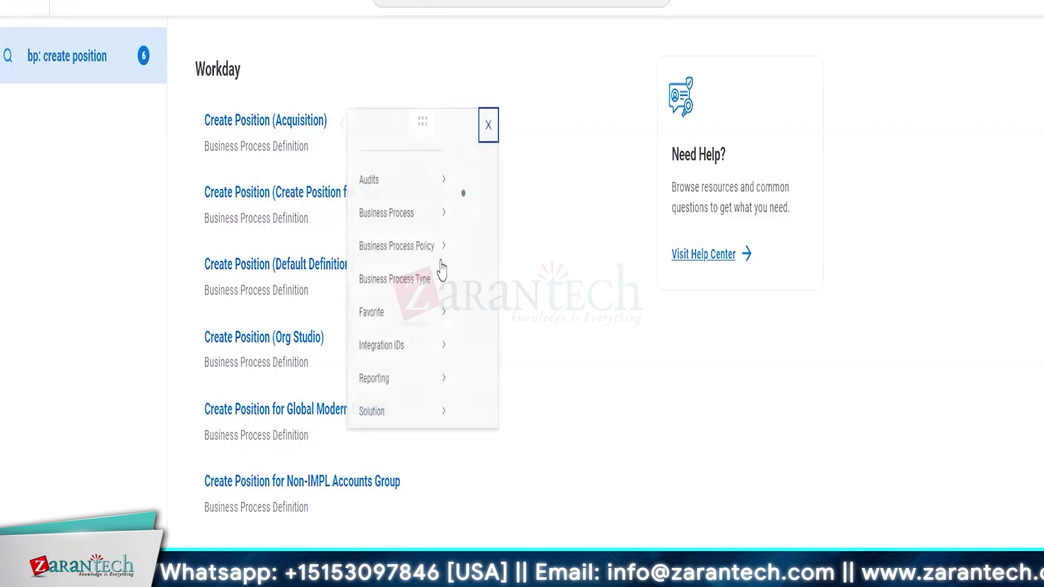
{"action": "mouse_move", "coordinate": [440, 235]}
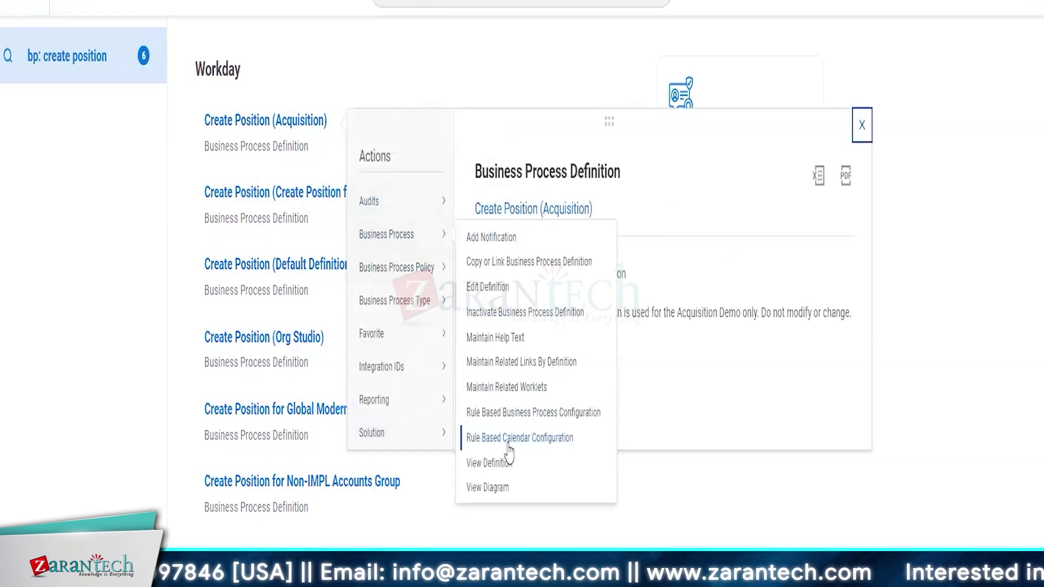
{"action": "left_click", "coordinate": [493, 415]}
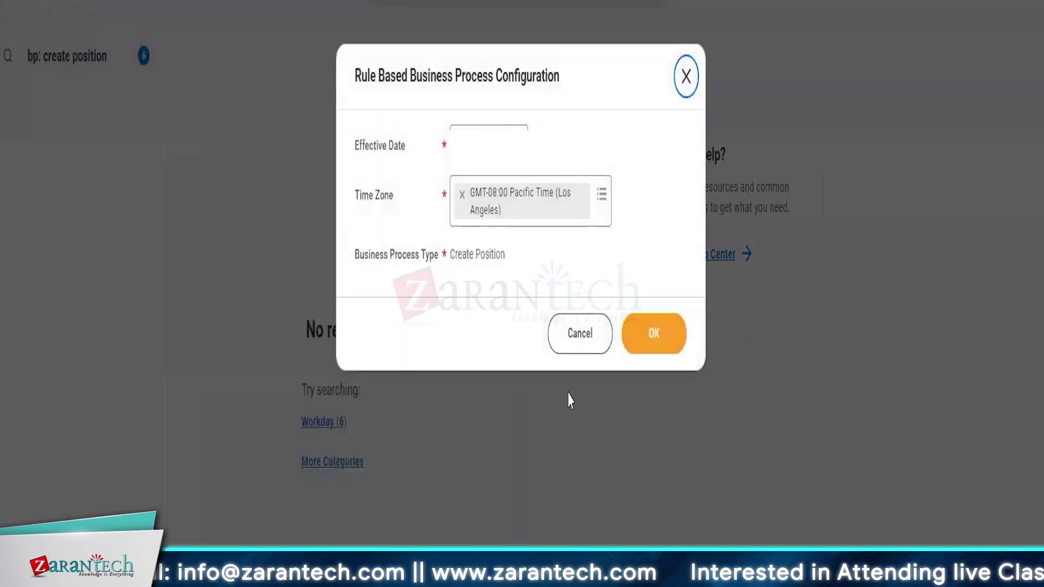
{"action": "left_click", "coordinate": [648, 348]}
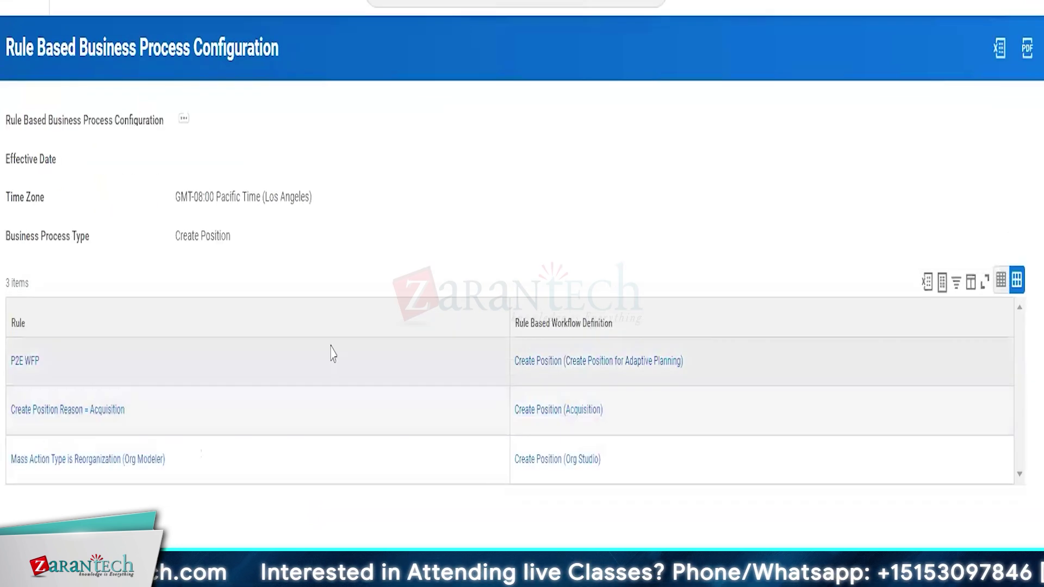
{"action": "left_click", "coordinate": [21, 361]}
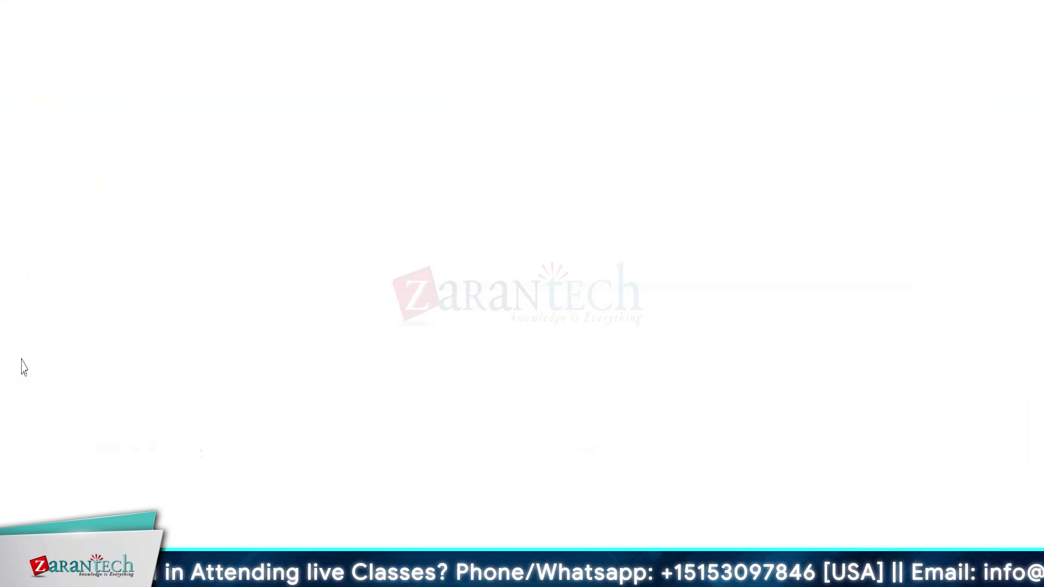
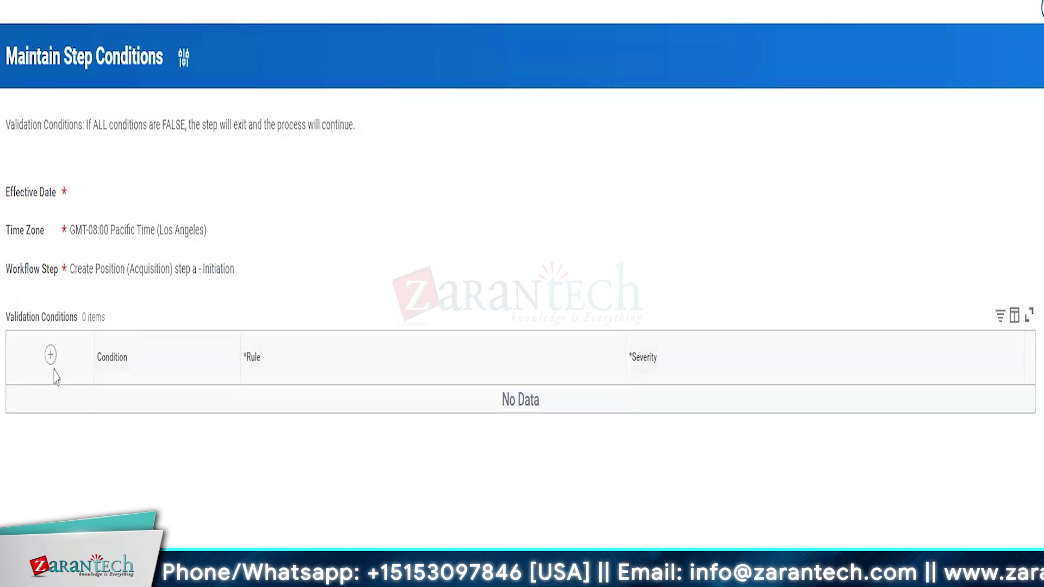
Add a validation condition row to step a, Initiation, of Create Position (Acquisition), search for "location is not empty" and start a new condition rule
{"action": "left_click", "coordinate": [50, 356]}
{"action": "left_click", "coordinate": [306, 420]}
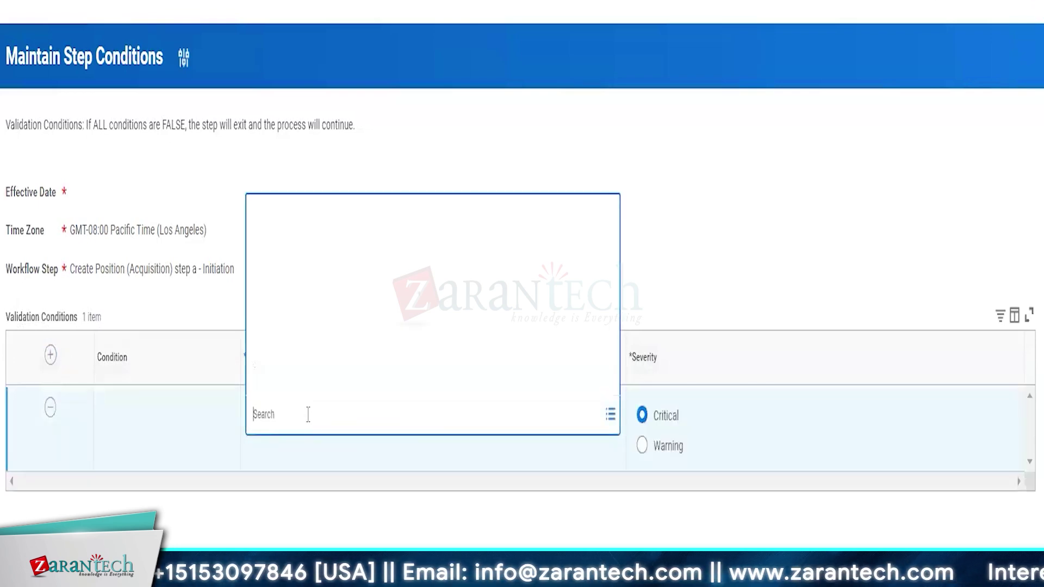
{"action": "type", "text": "location i"}
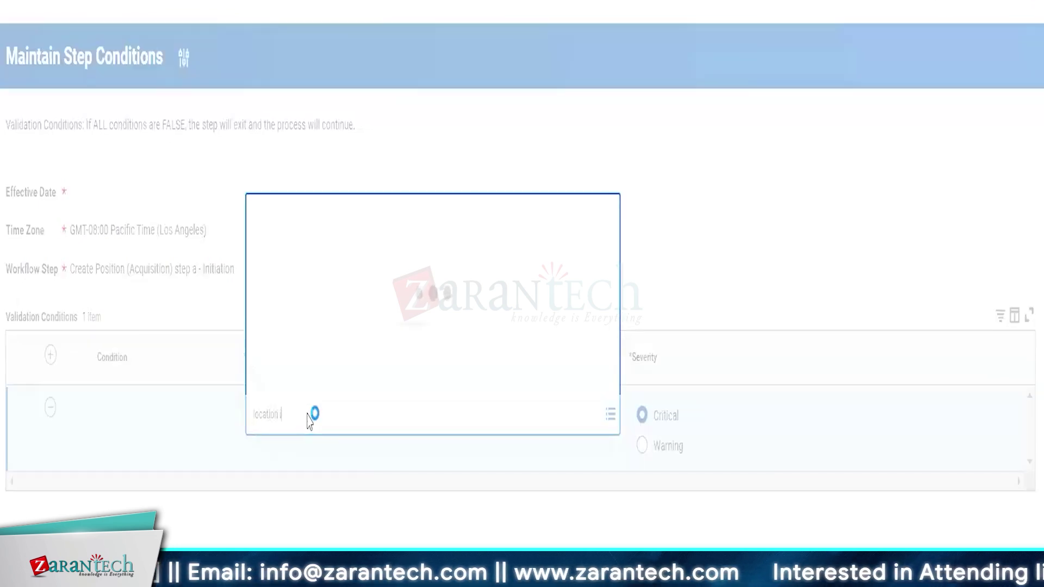
{"action": "type", "text": "s not empty"}
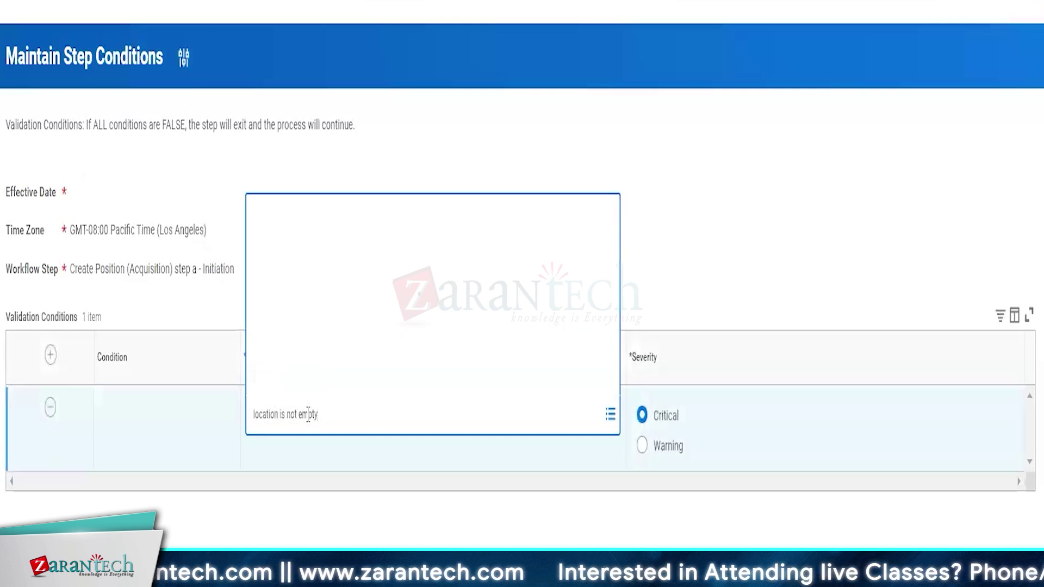
{"action": "key", "text": "Return"}
{"action": "left_click", "coordinate": [279, 379]}
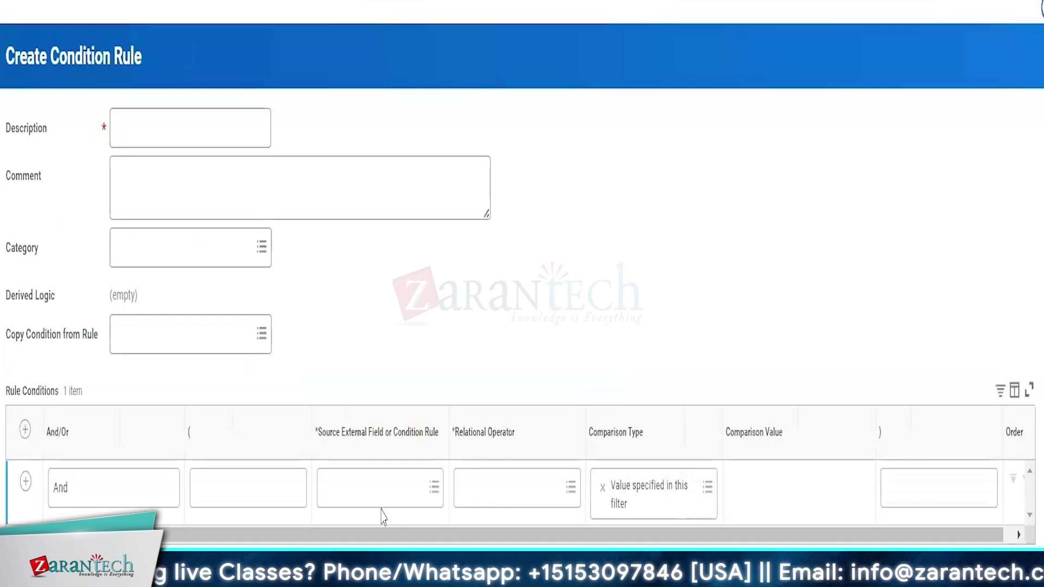
Build the rule condition with the Position - Position Management Location field and the "is not empty" operator
{"action": "left_click", "coordinate": [366, 493]}
{"action": "type", "text": "location"}
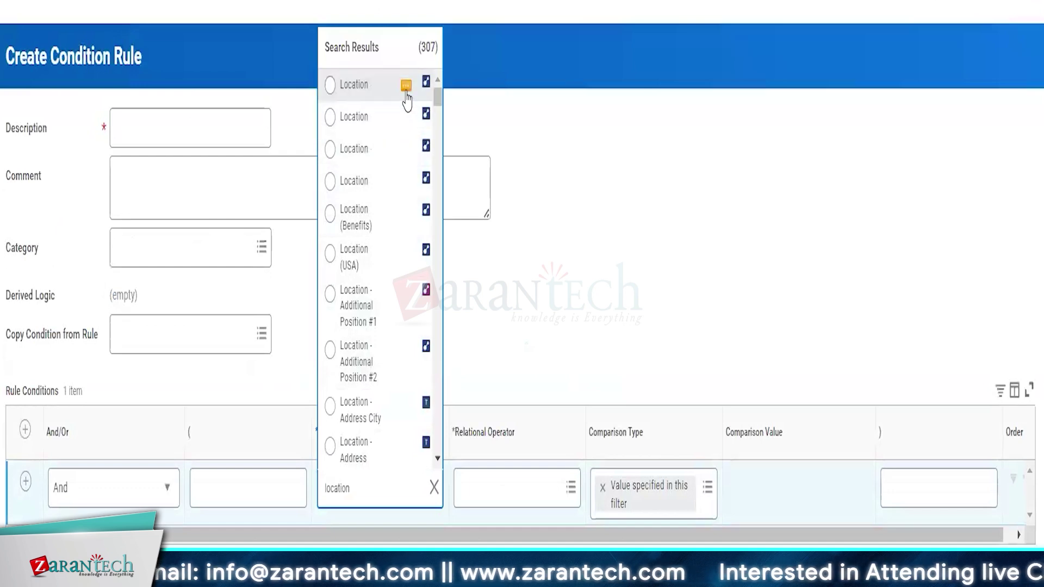
{"action": "left_click", "coordinate": [406, 87]}
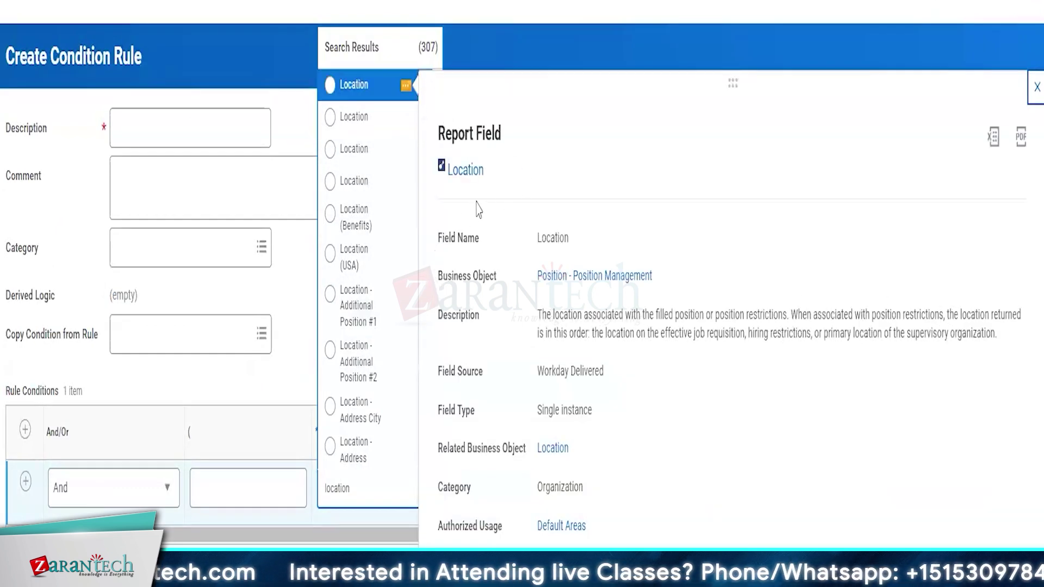
{"action": "left_click", "coordinate": [357, 92]}
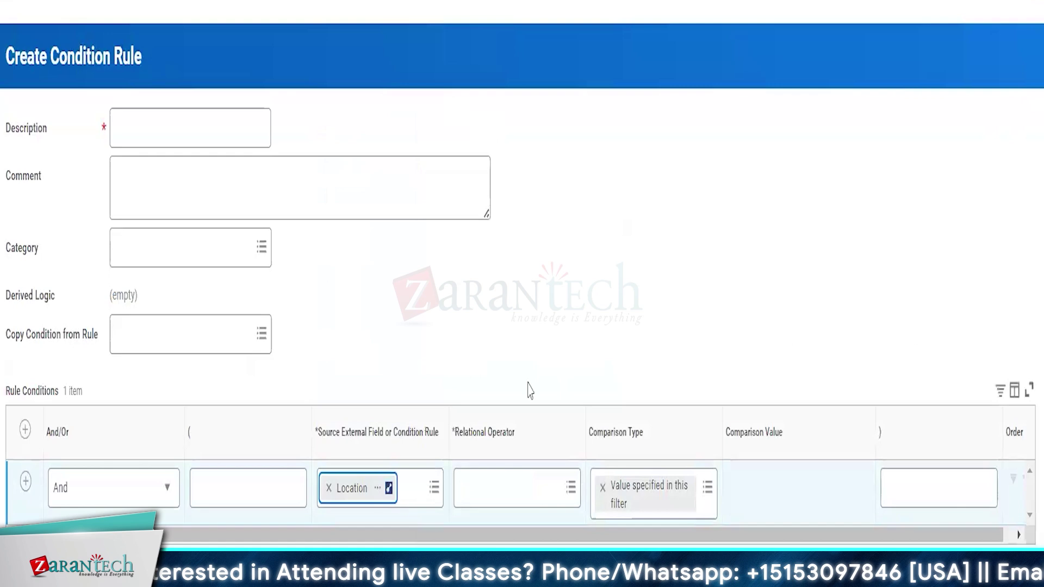
{"action": "left_click", "coordinate": [473, 488]}
{"action": "left_click", "coordinate": [478, 417]}
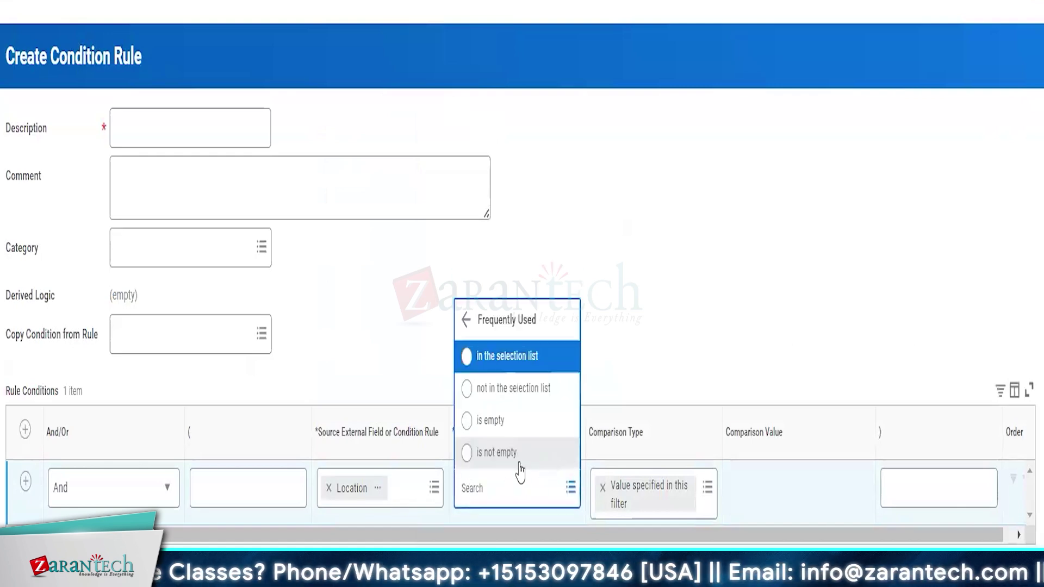
{"action": "left_click", "coordinate": [497, 467]}
Describe the new condition rule as "Location is Empty"
{"action": "left_click", "coordinate": [194, 130]}
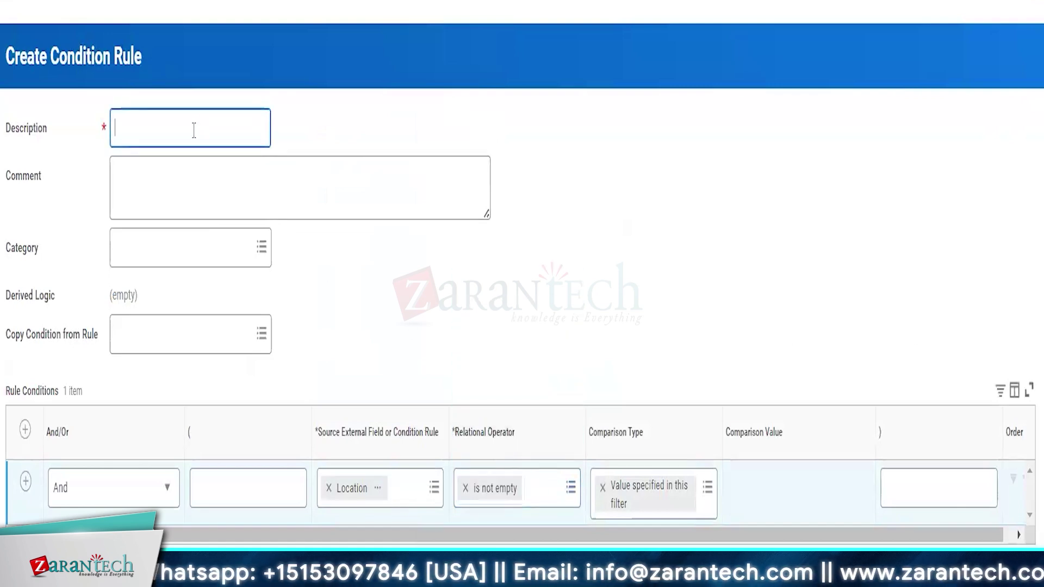
{"action": "type", "text": "Location is not"}
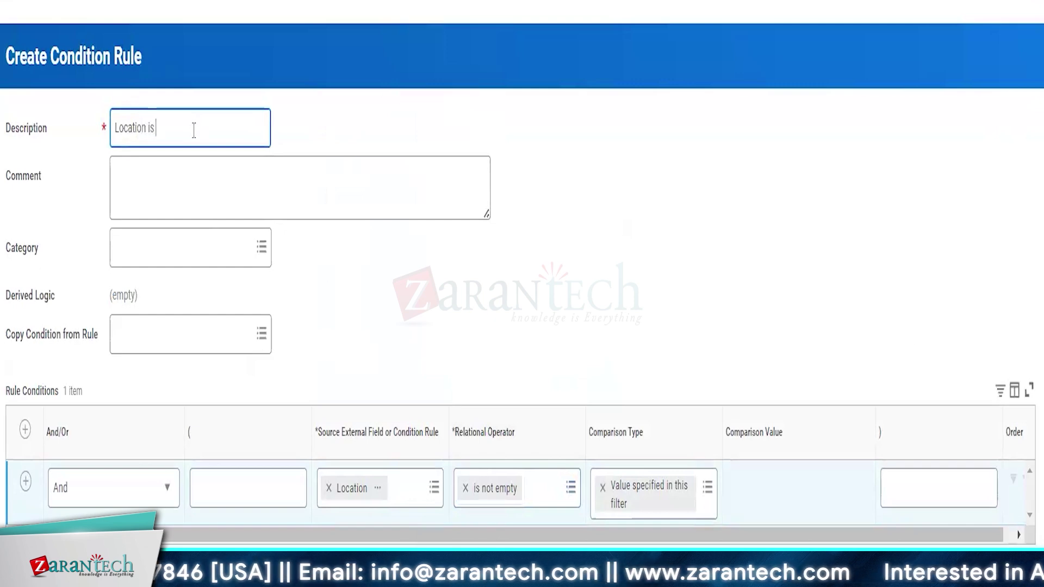
{"action": "key", "text": "BackSpace"}
{"action": "key", "text": "BackSpace"}
{"action": "key", "text": "BackSpace"}
{"action": "key", "text": "BackSpace"}
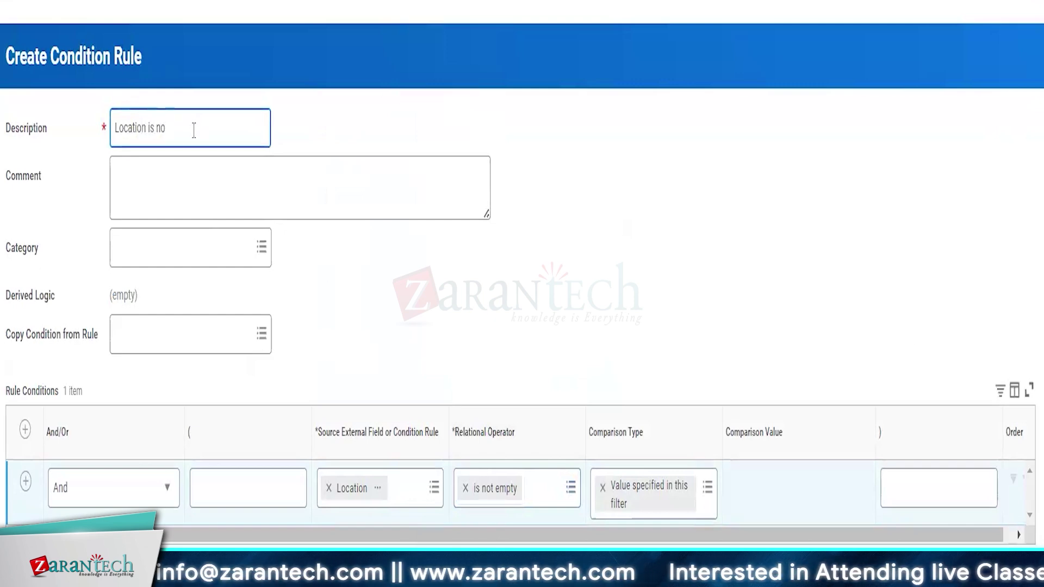
{"action": "type", "text": "Empty"}
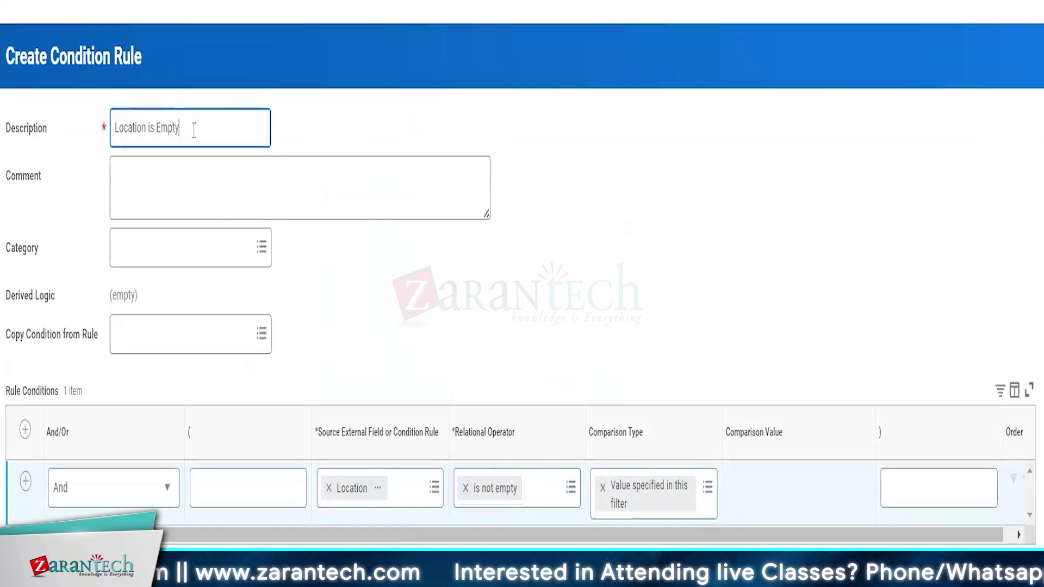
Change the condition's relational operator to "is empty" and view the Location field's details
{"action": "left_click", "coordinate": [530, 493]}
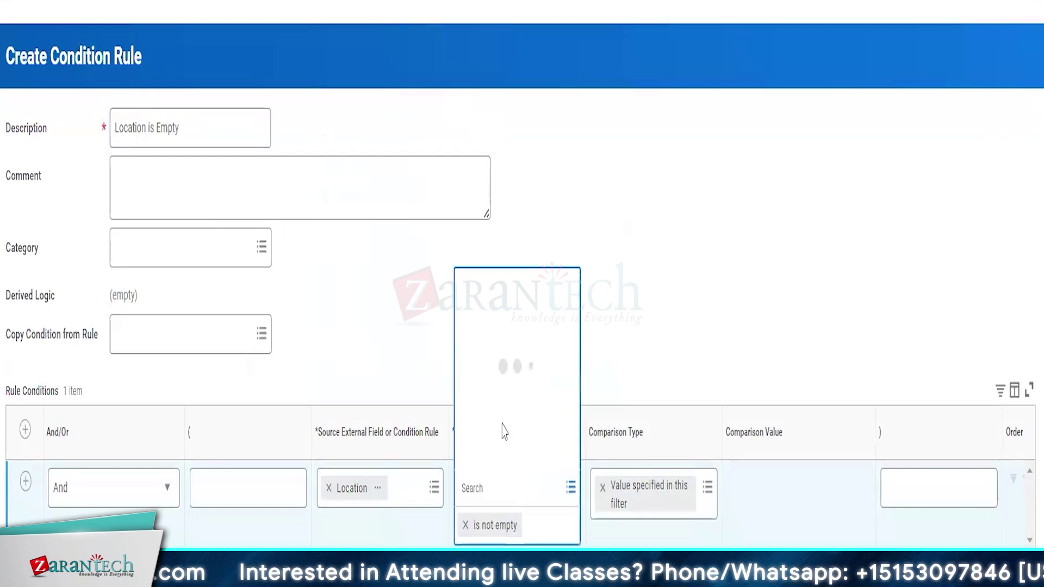
{"action": "left_click", "coordinate": [478, 423]}
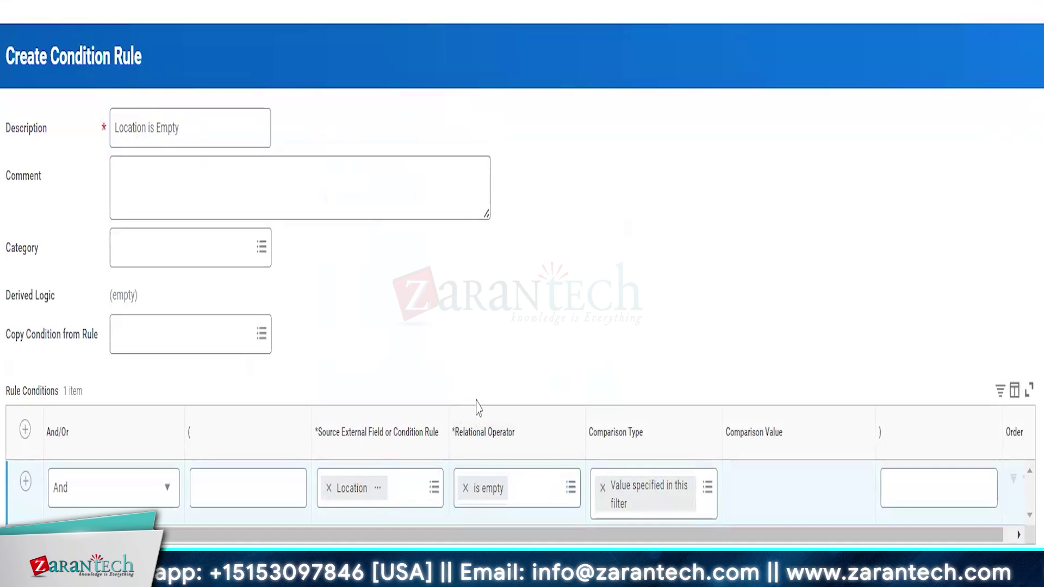
{"action": "left_click", "coordinate": [379, 488]}
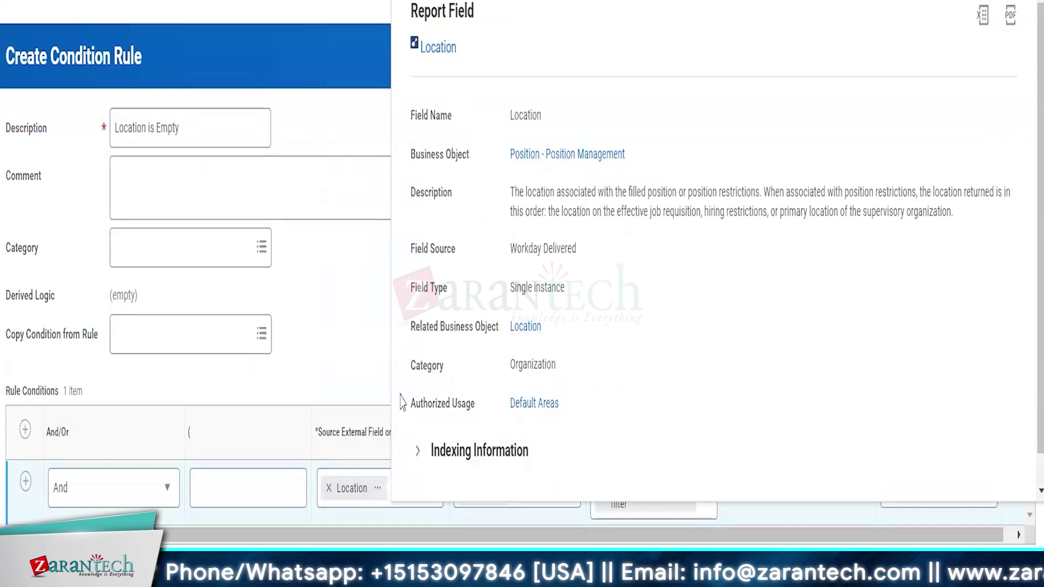
Search for other Location fields, compare their business objects, and examine the selected Position - Position Management Location field's details
{"action": "left_click", "coordinate": [416, 523]}
{"action": "left_click", "coordinate": [420, 498]}
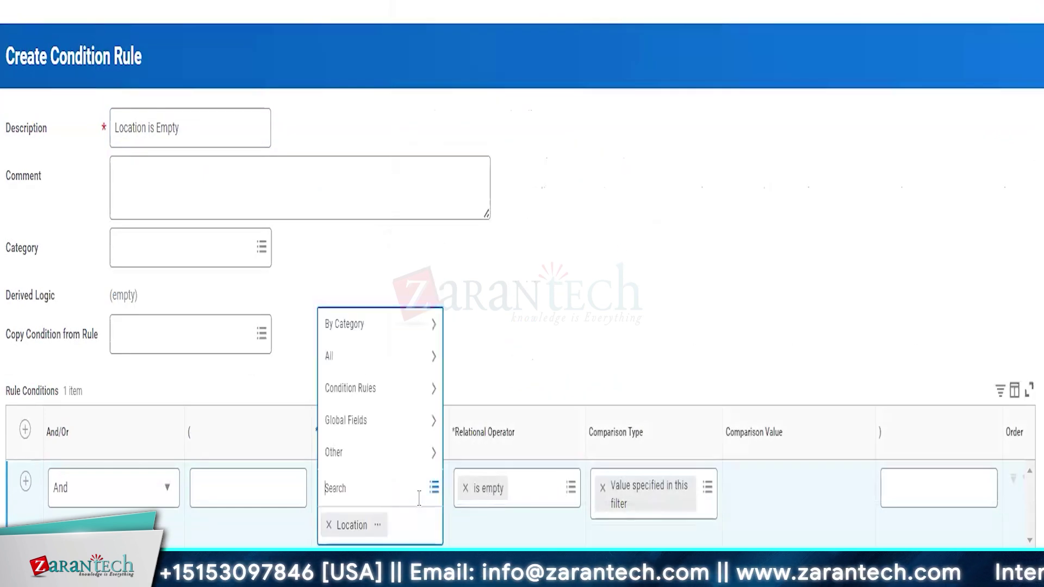
{"action": "type", "text": "loc"}
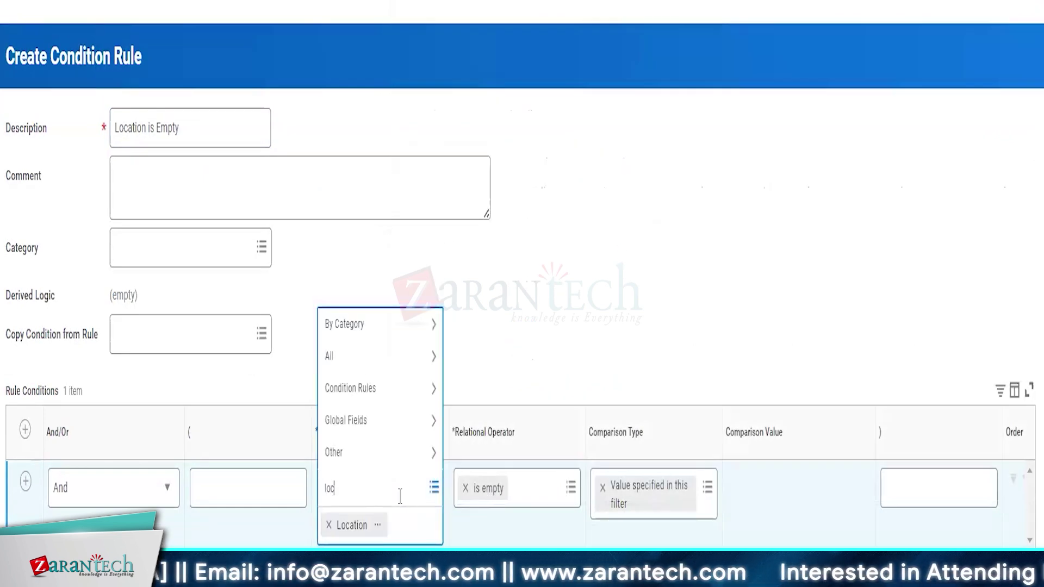
{"action": "type", "text": "ation"}
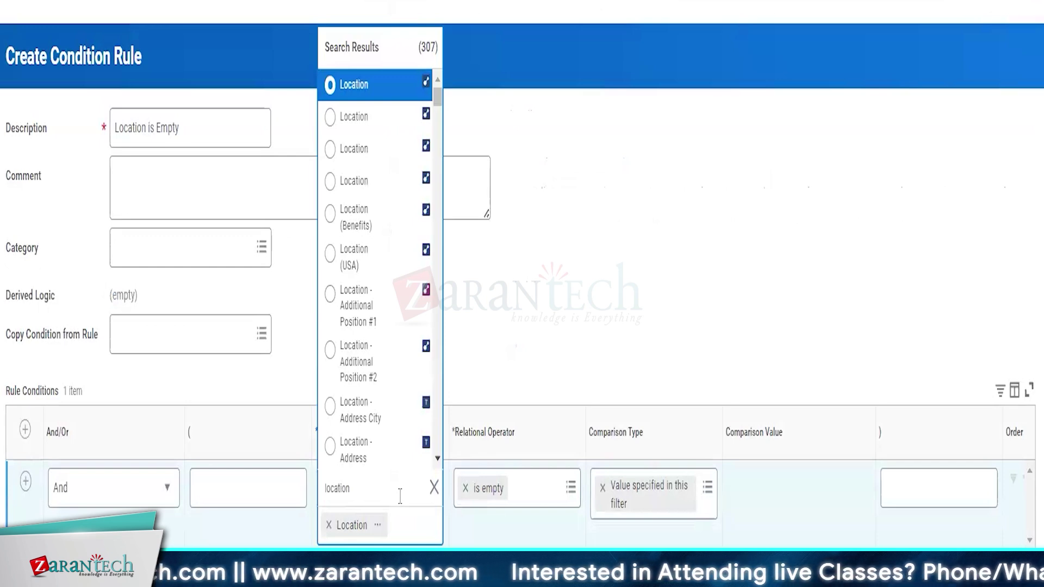
{"action": "left_click", "coordinate": [405, 121]}
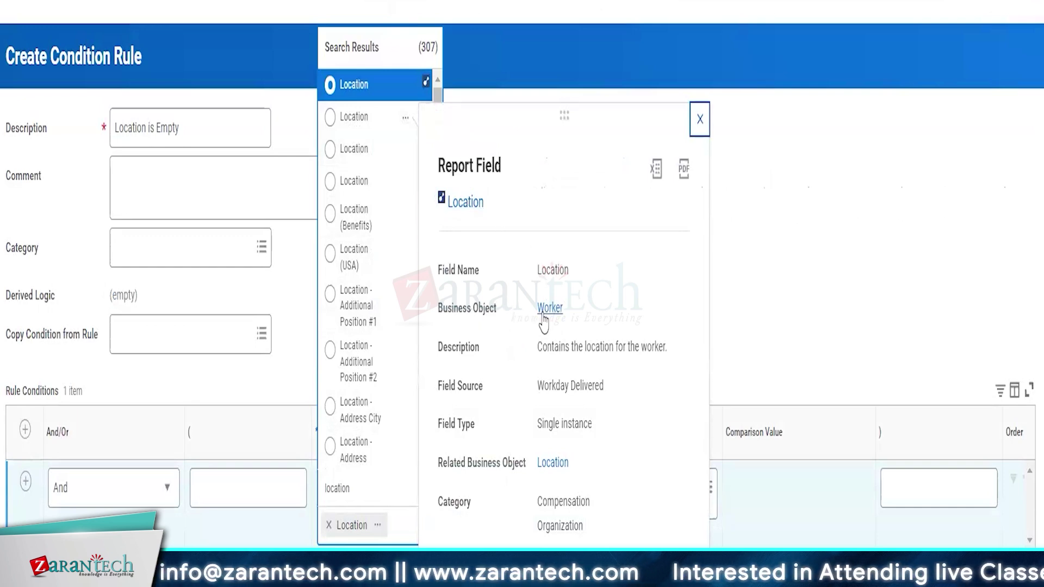
{"action": "left_click", "coordinate": [405, 149]}
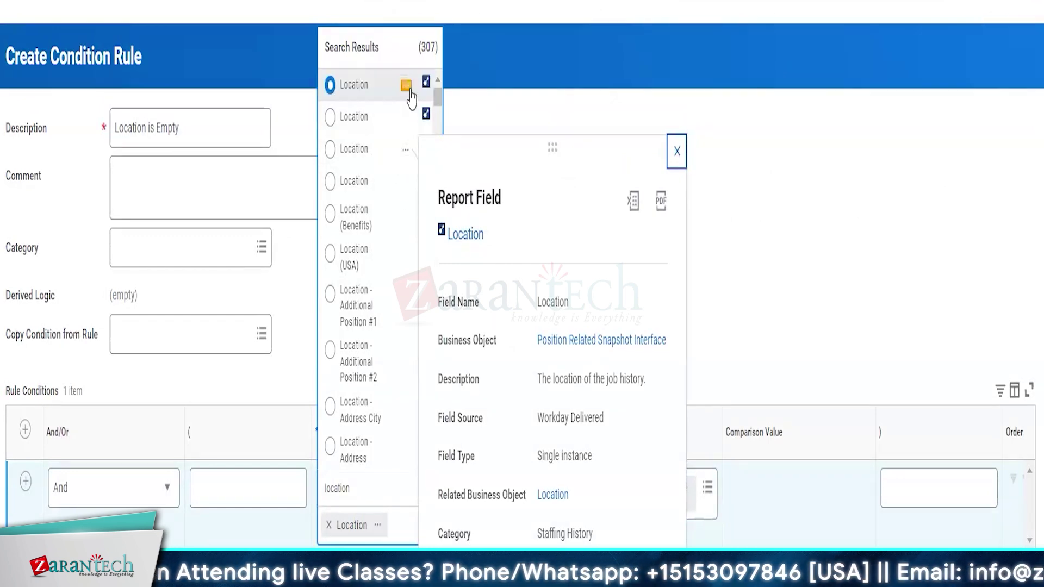
{"action": "left_click", "coordinate": [406, 87]}
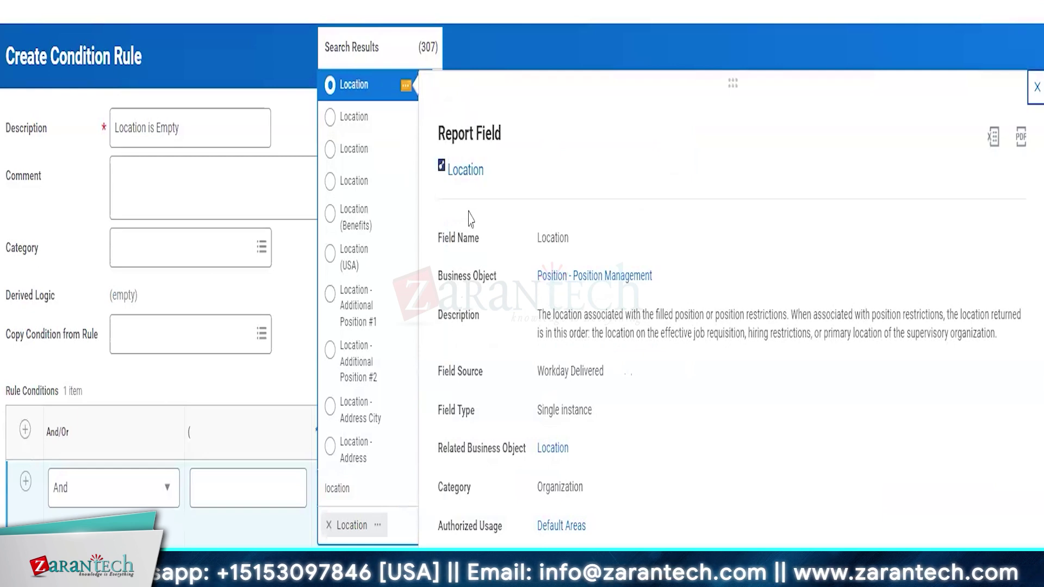
{"action": "left_click", "coordinate": [348, 87]}
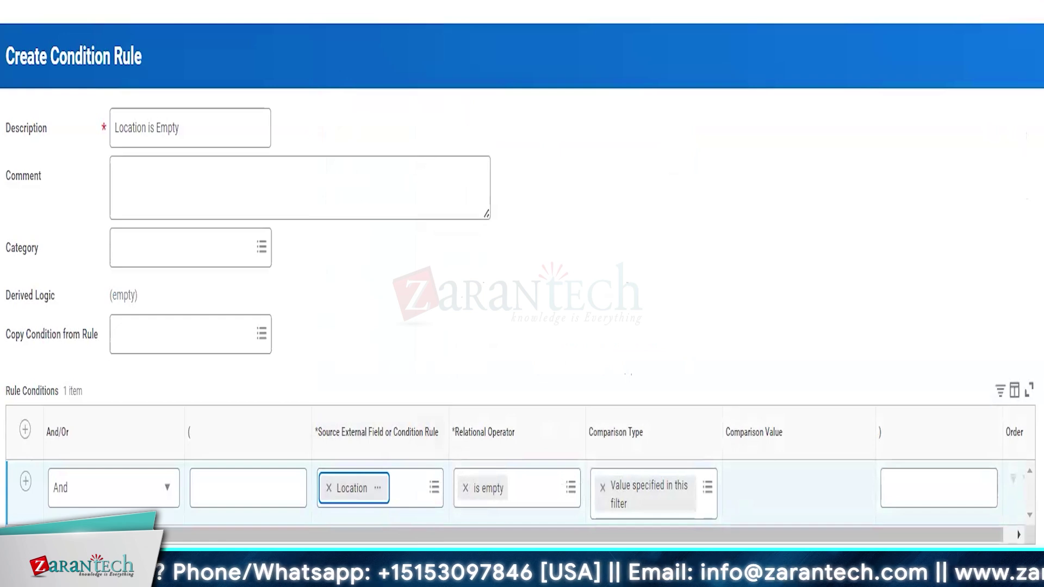
{"action": "left_click", "coordinate": [378, 488]}
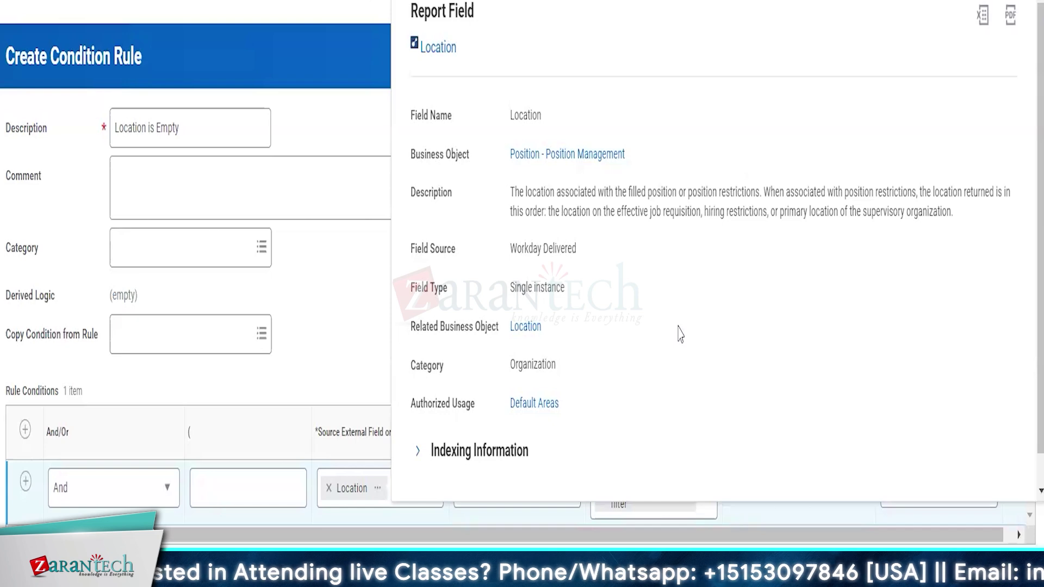
Save the Location is Empty rule and set the severity of its validation condition on the Acquisition initiation step to Critical
{"action": "left_click", "coordinate": [366, 309]}
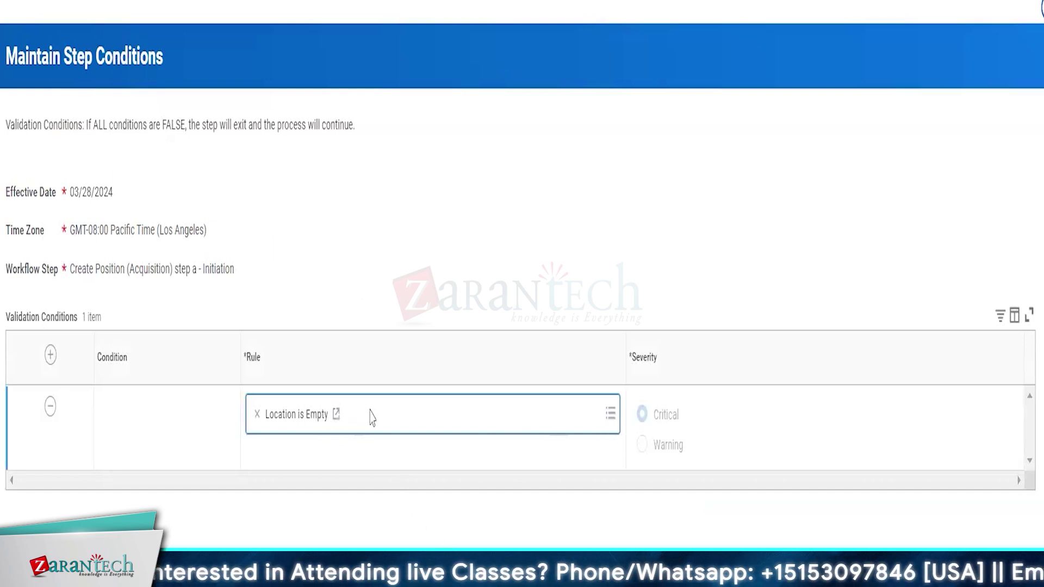
{"action": "left_click", "coordinate": [644, 422]}
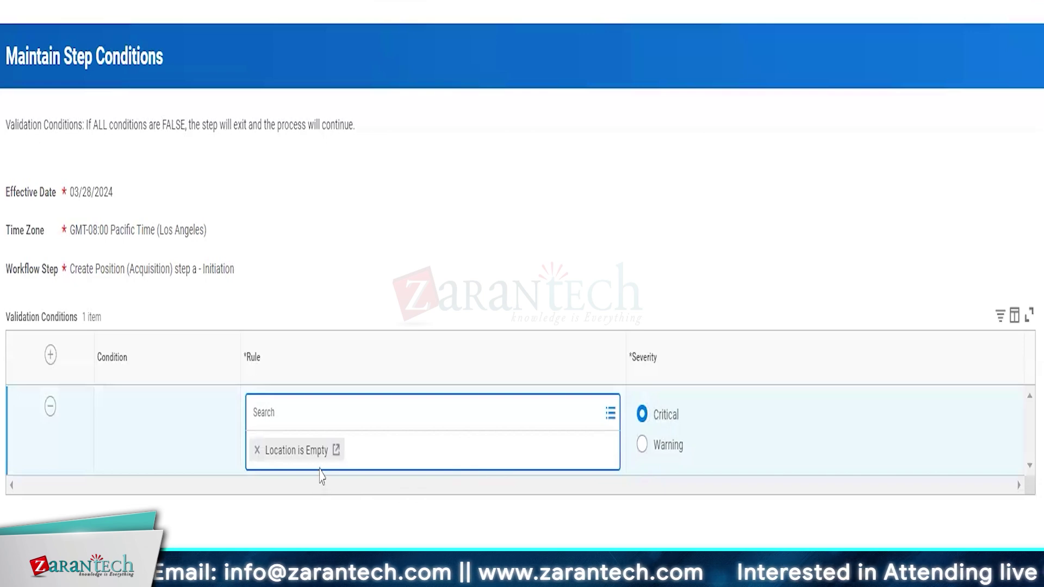
{"action": "left_click", "coordinate": [642, 446]}
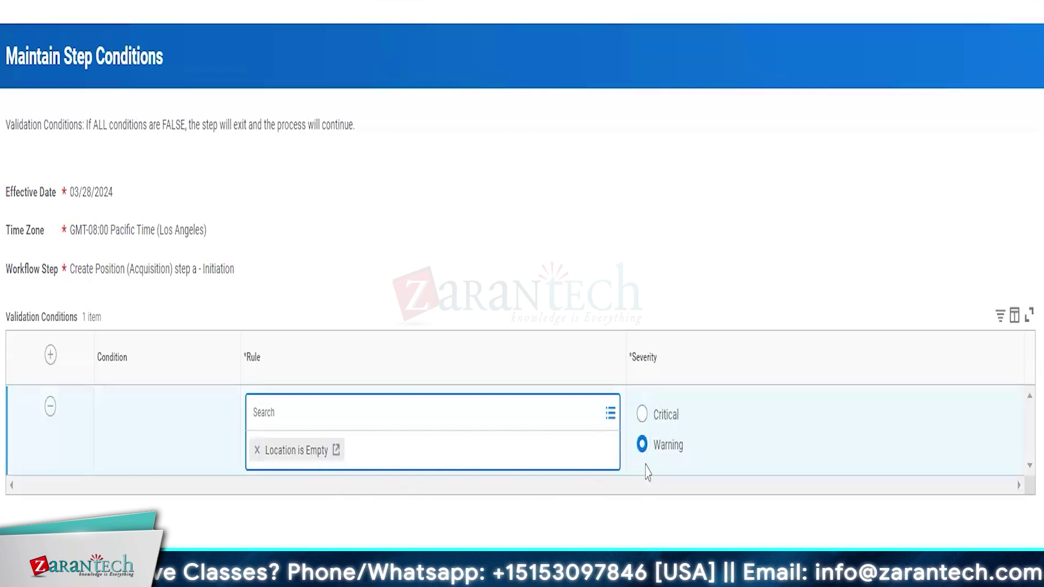
{"action": "left_click", "coordinate": [642, 415]}
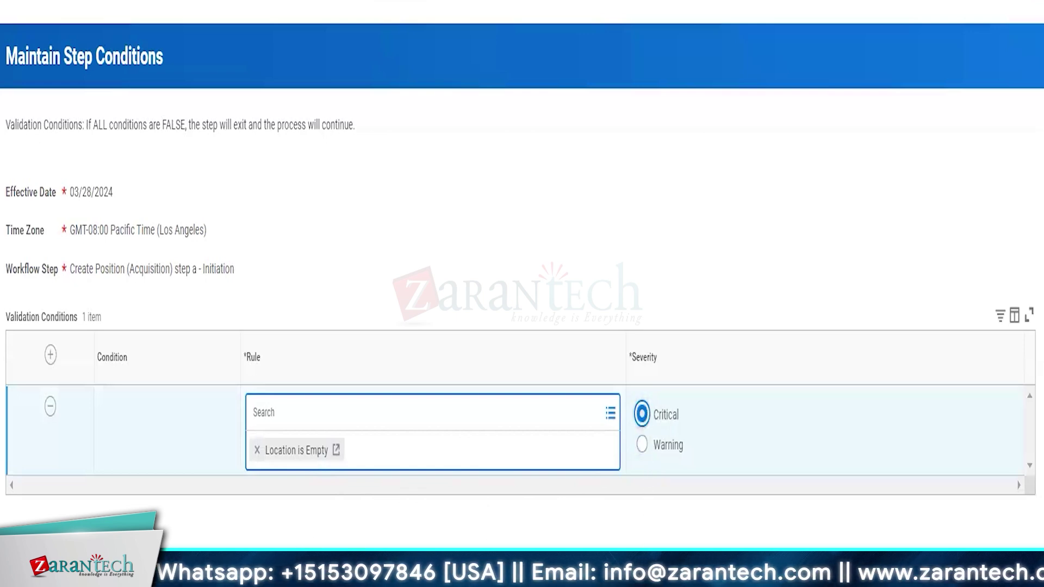
{"action": "left_click", "coordinate": [471, 542]}
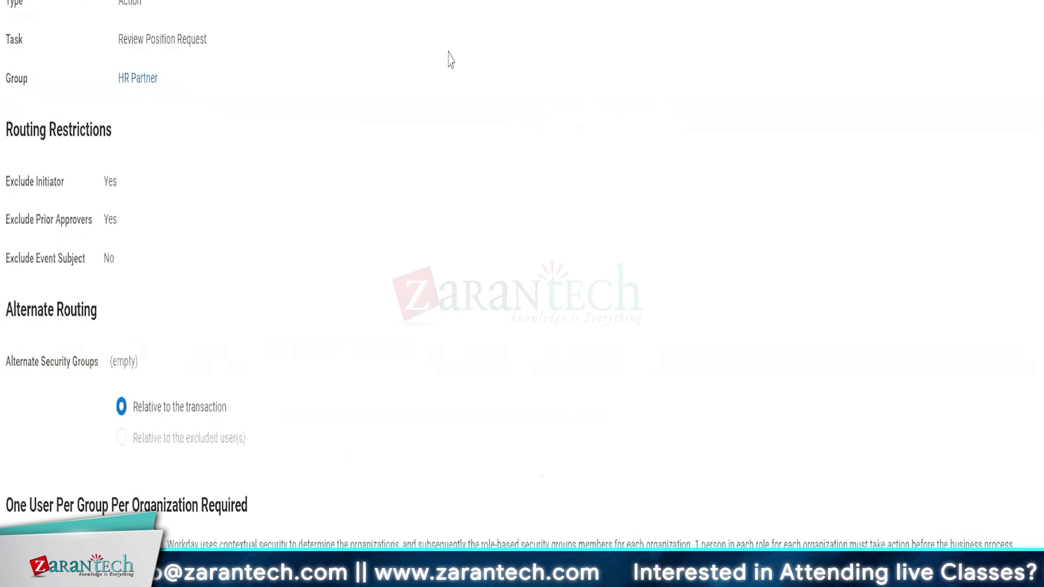
Return to the ACME LLP supervisory organization and start a Create Position request with the job posting title Workday Analyst
{"action": "scroll", "coordinate": [450, 58], "scroll_direction": "up", "scroll_amount": 5}
{"action": "left_click", "coordinate": [391, 3]}
{"action": "left_click", "coordinate": [449, 85]}
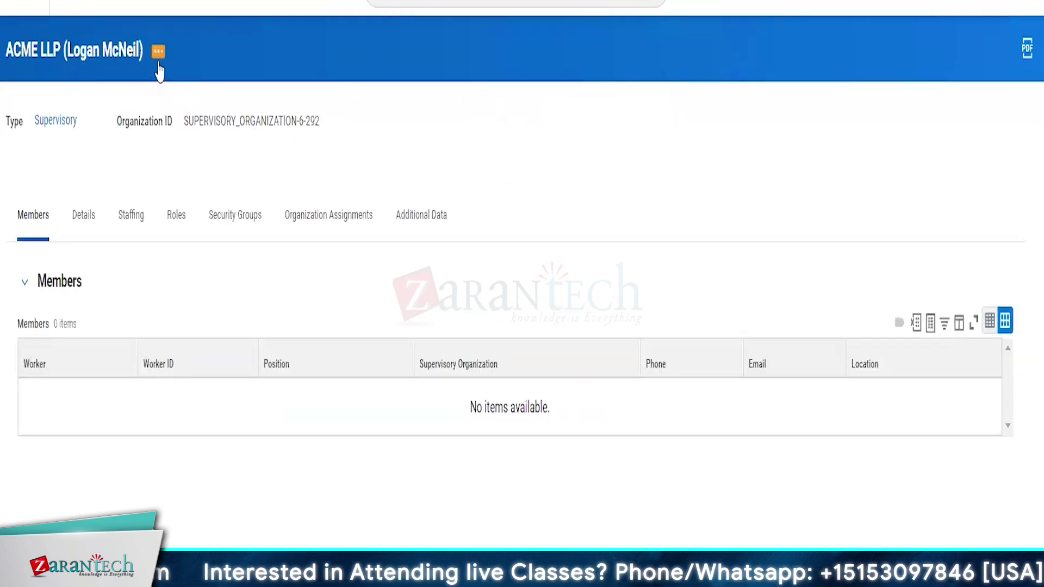
{"action": "left_click", "coordinate": [159, 51]}
{"action": "scroll", "coordinate": [217, 384], "scroll_direction": "down", "scroll_amount": 3}
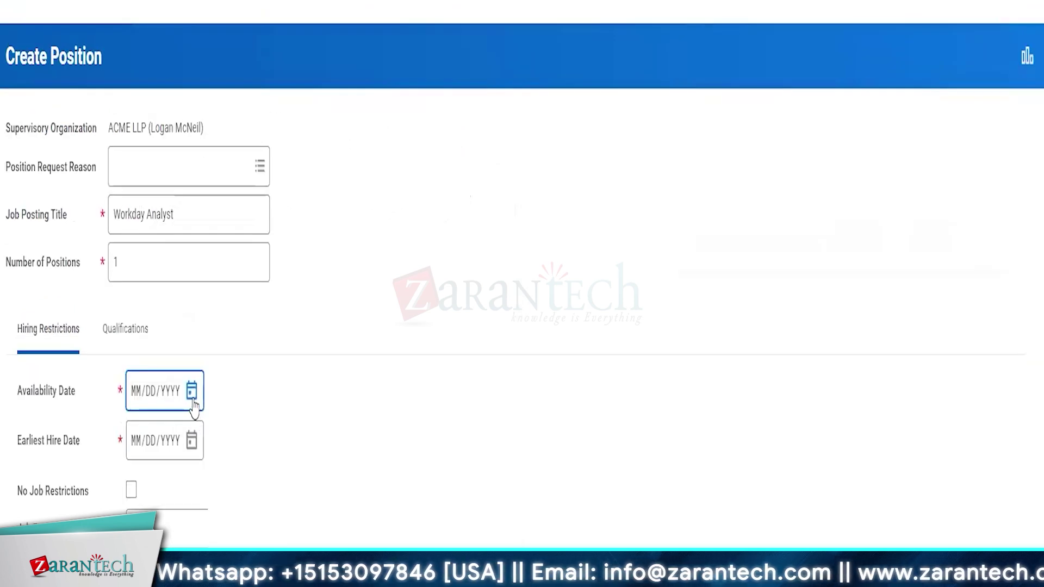
Set the availability and earliest hire dates to 03/28/2024, apply No Job Restrictions, and submit the position request without a reason
{"action": "left_click", "coordinate": [193, 401]}
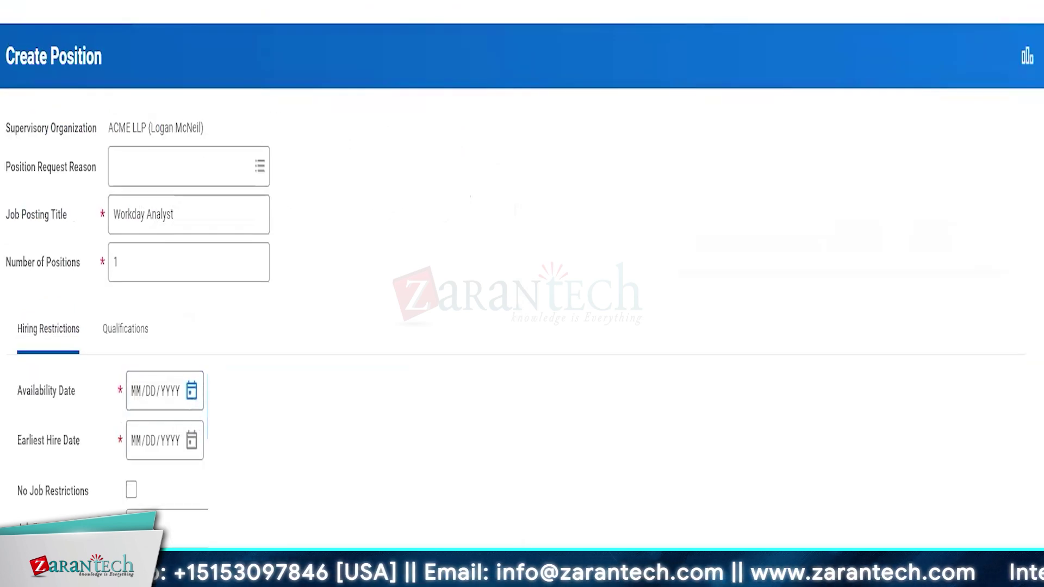
{"action": "left_click", "coordinate": [266, 456]}
{"action": "left_click", "coordinate": [192, 446]}
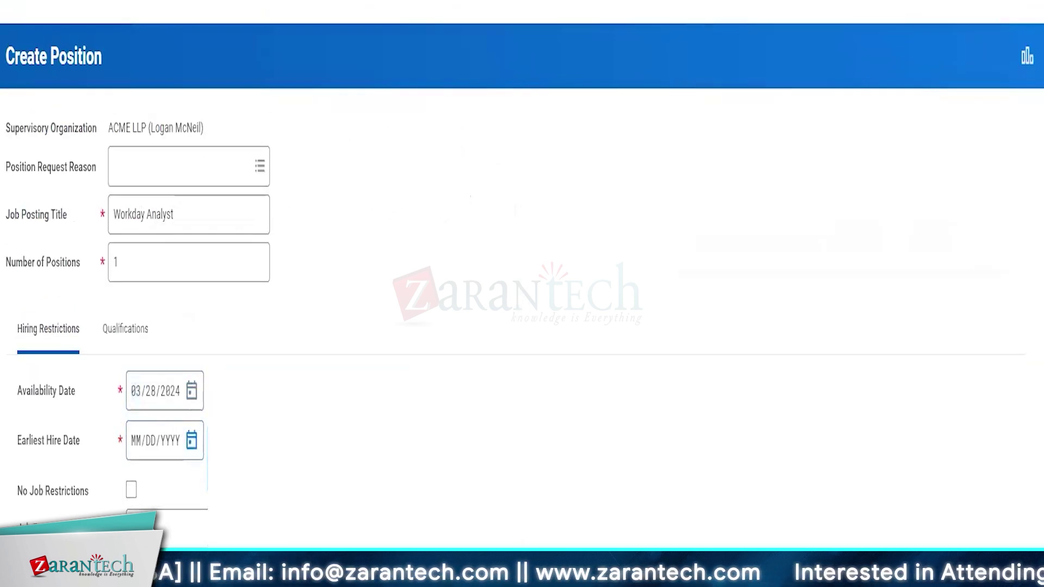
{"action": "left_click", "coordinate": [266, 506]}
{"action": "left_click", "coordinate": [131, 490]}
{"action": "scroll", "coordinate": [649, 415], "scroll_direction": "down", "scroll_amount": 5}
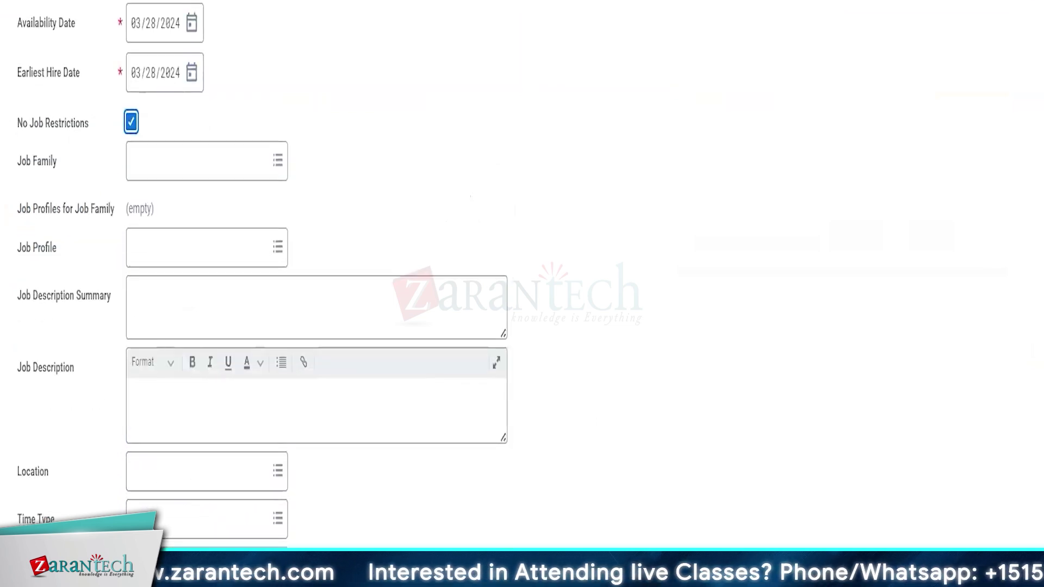
{"action": "scroll", "coordinate": [631, 494], "scroll_direction": "up", "scroll_amount": 4}
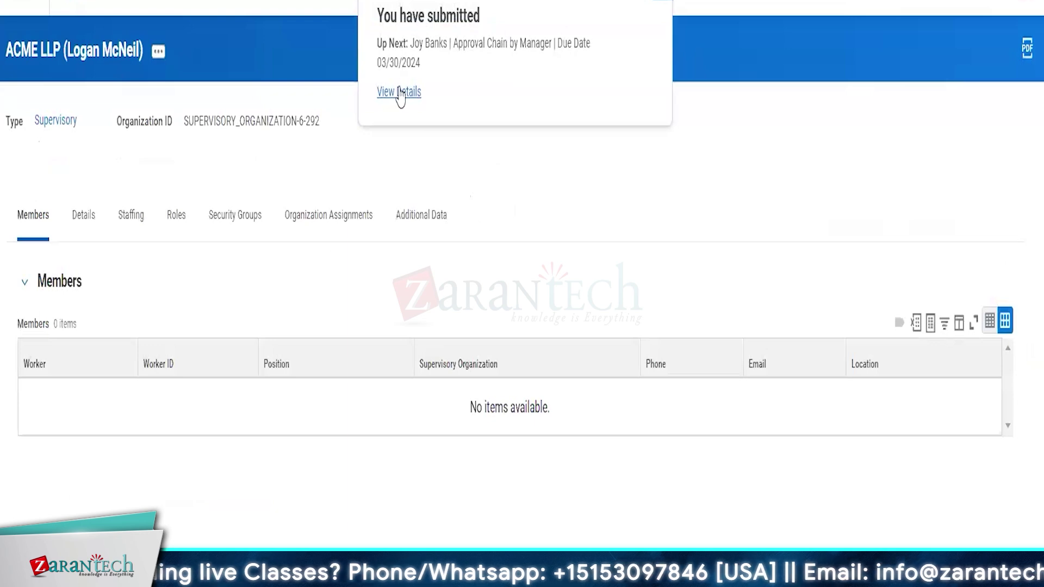
Open the submitted Workday Analyst event's details and cancel its business process with the comment "test"
{"action": "left_click", "coordinate": [401, 92]}
{"action": "left_click", "coordinate": [69, 270]}
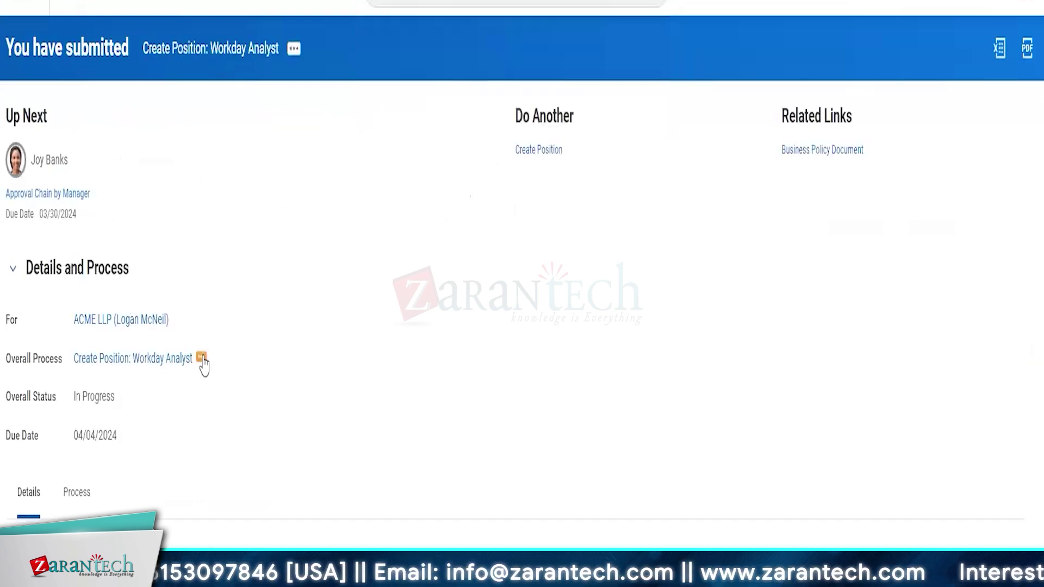
{"action": "left_click", "coordinate": [202, 359]}
{"action": "mouse_move", "coordinate": [261, 166]}
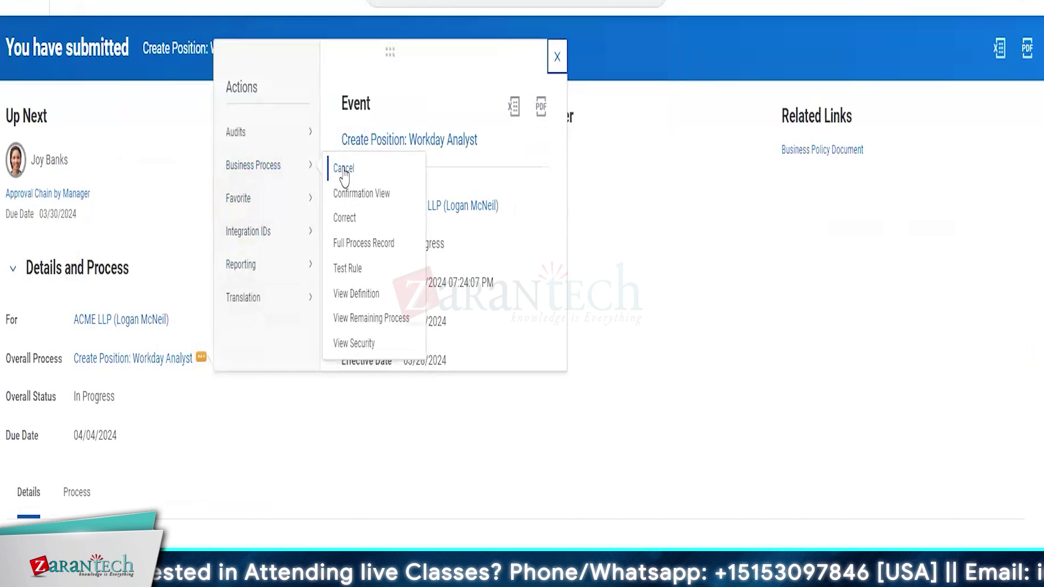
{"action": "left_click", "coordinate": [344, 170]}
{"action": "scroll", "coordinate": [320, 285], "scroll_direction": "down", "scroll_amount": 10}
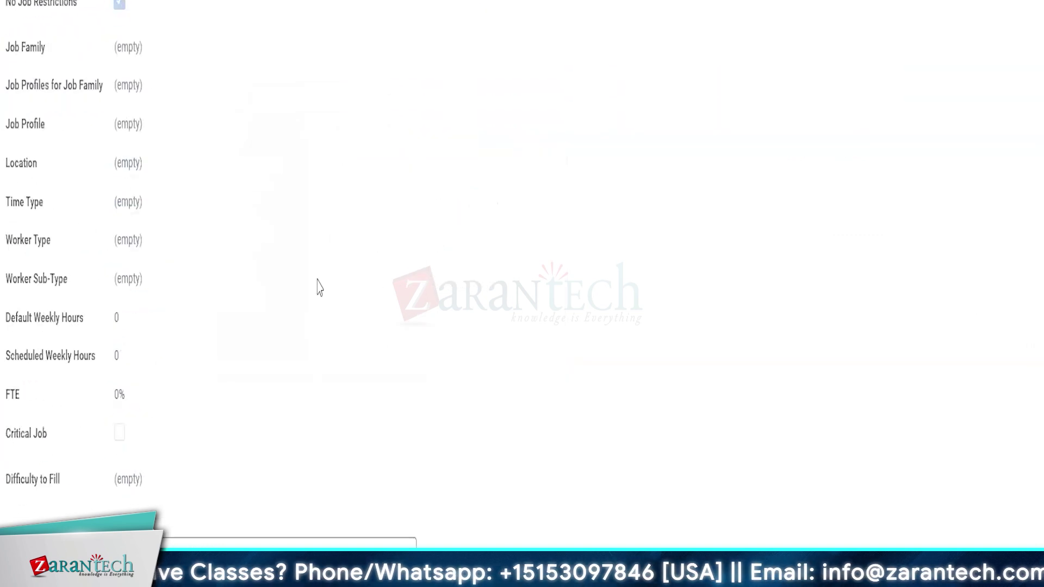
{"action": "scroll", "coordinate": [319, 288], "scroll_direction": "down", "scroll_amount": 3}
{"action": "left_click", "coordinate": [93, 438]}
{"action": "type", "text": "test"}
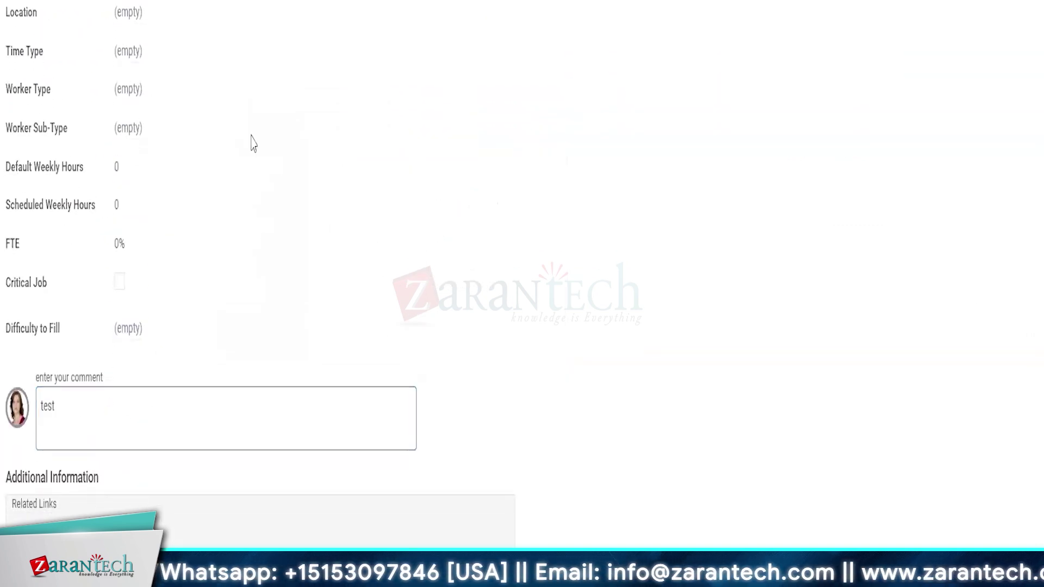
{"action": "left_click", "coordinate": [252, 142]}
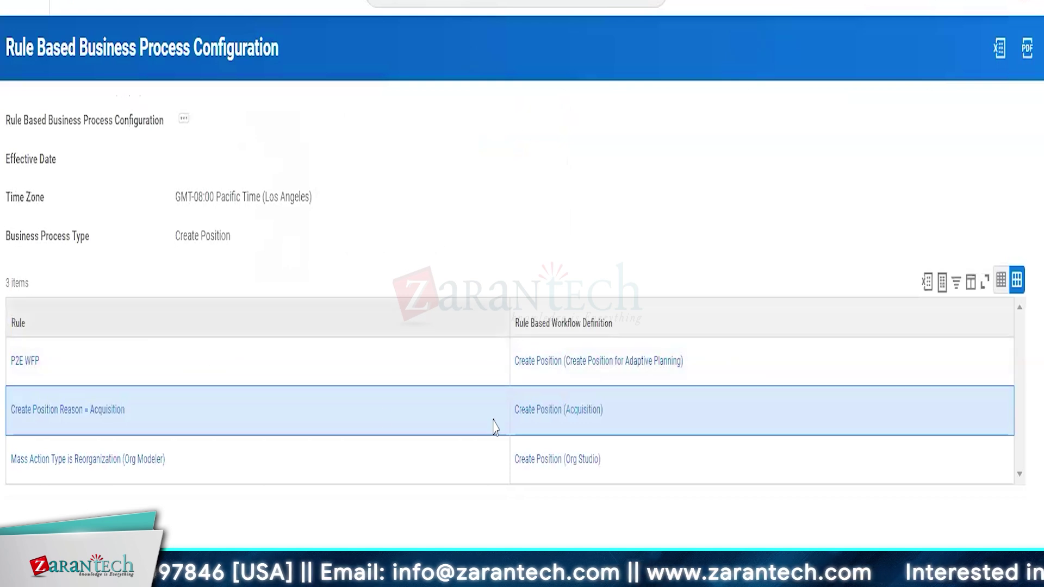
Submit a new ACME LLP position request with reason Create Position > Acquisition > Acquisition, job posting title Workday Analyst and No Job Restrictions
{"action": "left_click", "coordinate": [576, 409]}
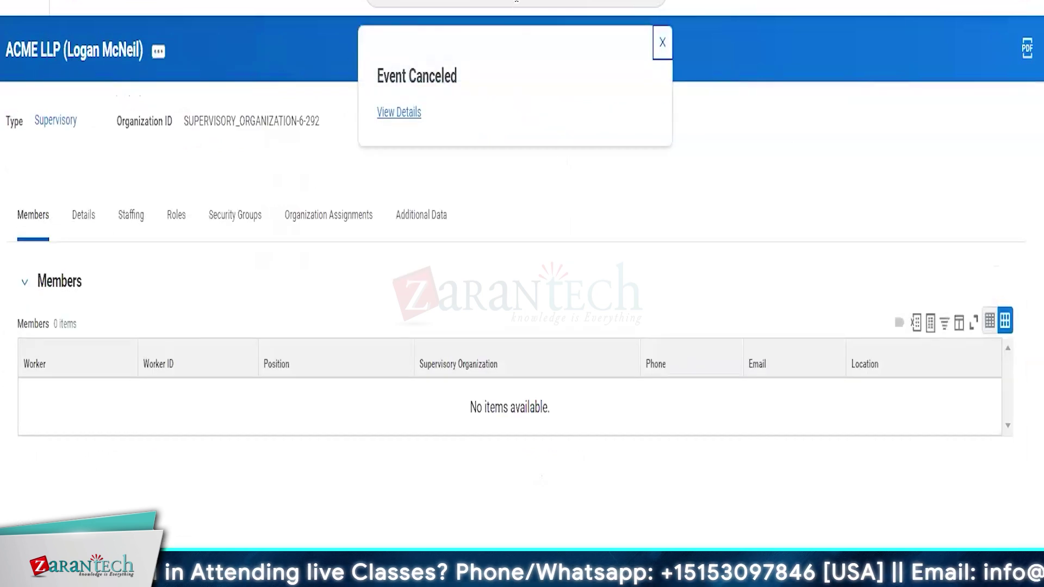
{"action": "left_click", "coordinate": [159, 50]}
{"action": "mouse_move", "coordinate": [221, 329]}
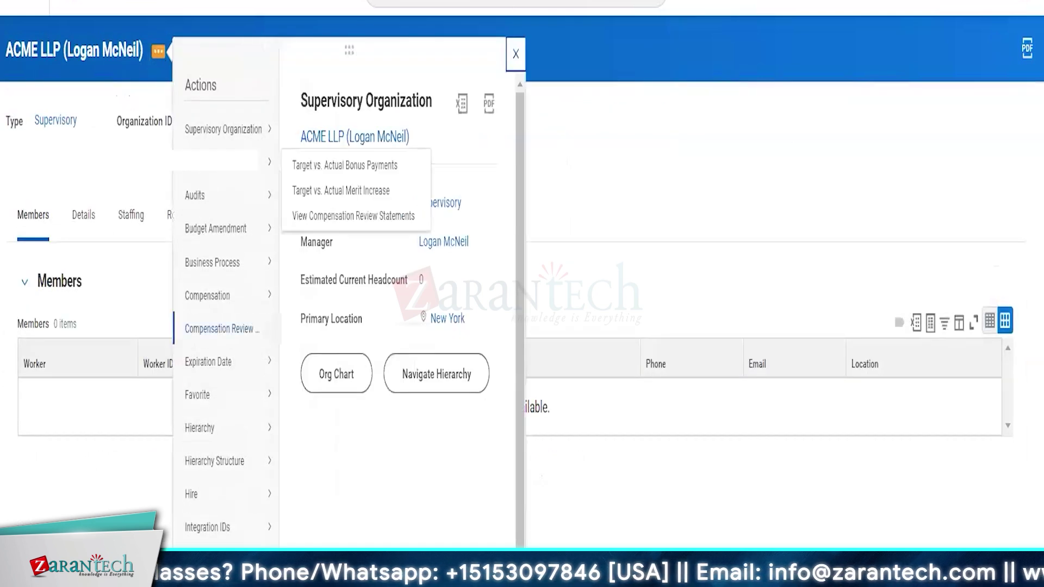
{"action": "scroll", "coordinate": [381, 326], "scroll_direction": "down", "scroll_amount": 2}
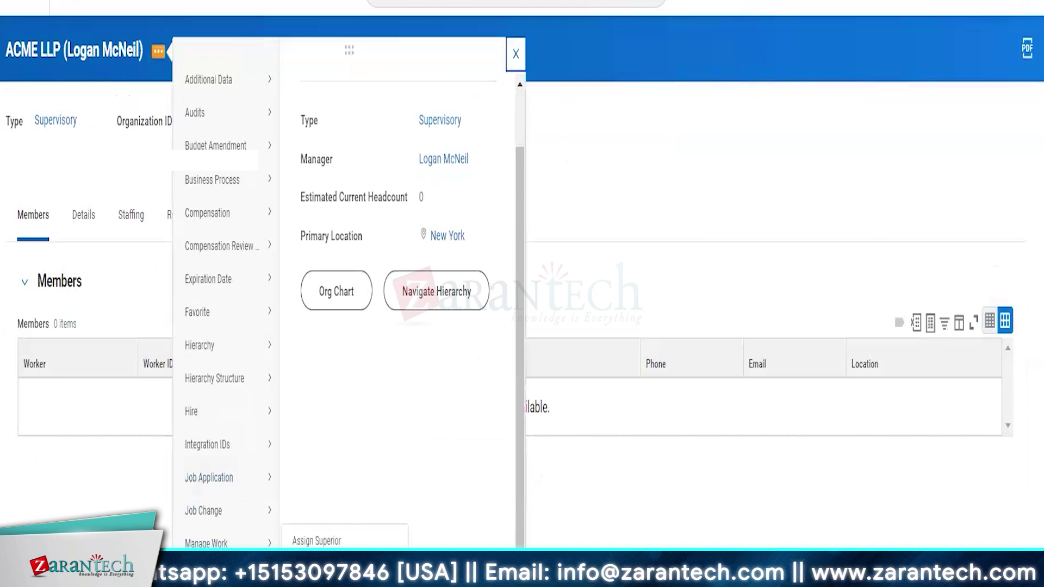
{"action": "scroll", "coordinate": [348, 299], "scroll_direction": "down", "scroll_amount": 2}
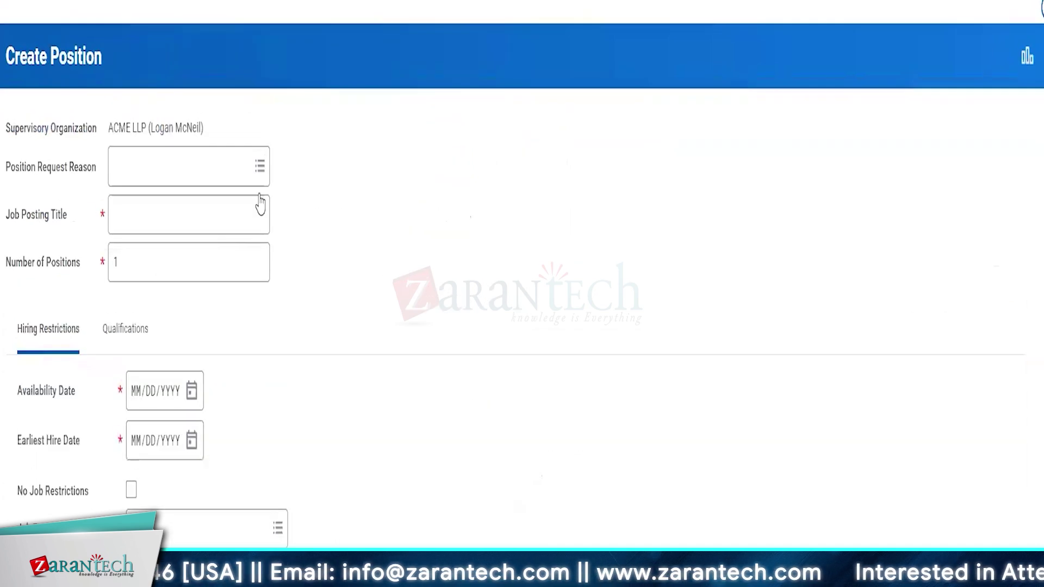
{"action": "left_click", "coordinate": [169, 199]}
{"action": "left_click", "coordinate": [169, 200]}
{"action": "type", "text": "Workday Analyst"}
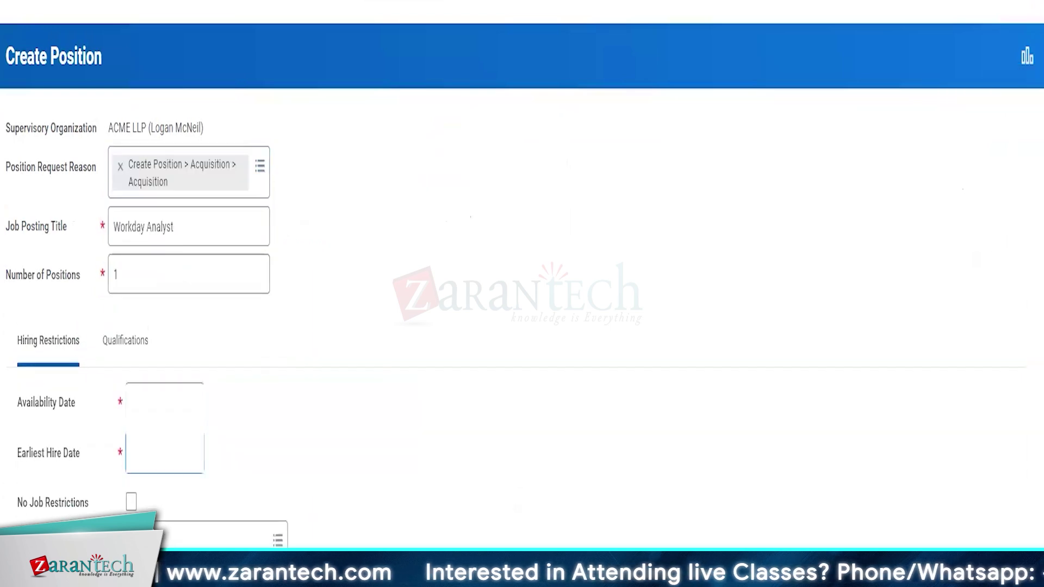
{"action": "left_click", "coordinate": [131, 502]}
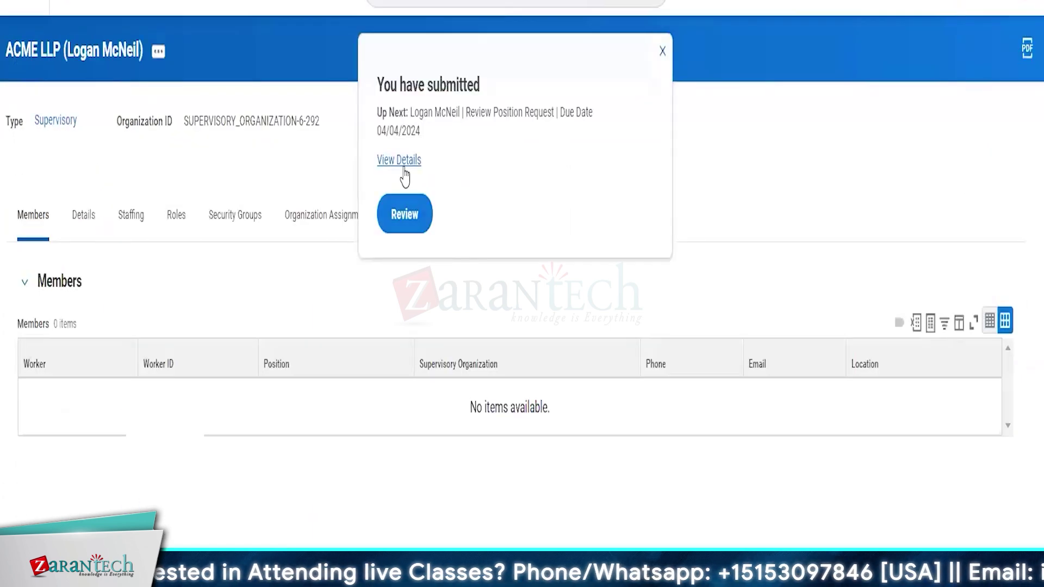
Test the Location is Empty condition rule against the submitted Workday Analyst event and view the error details
{"action": "left_click", "coordinate": [401, 162]}
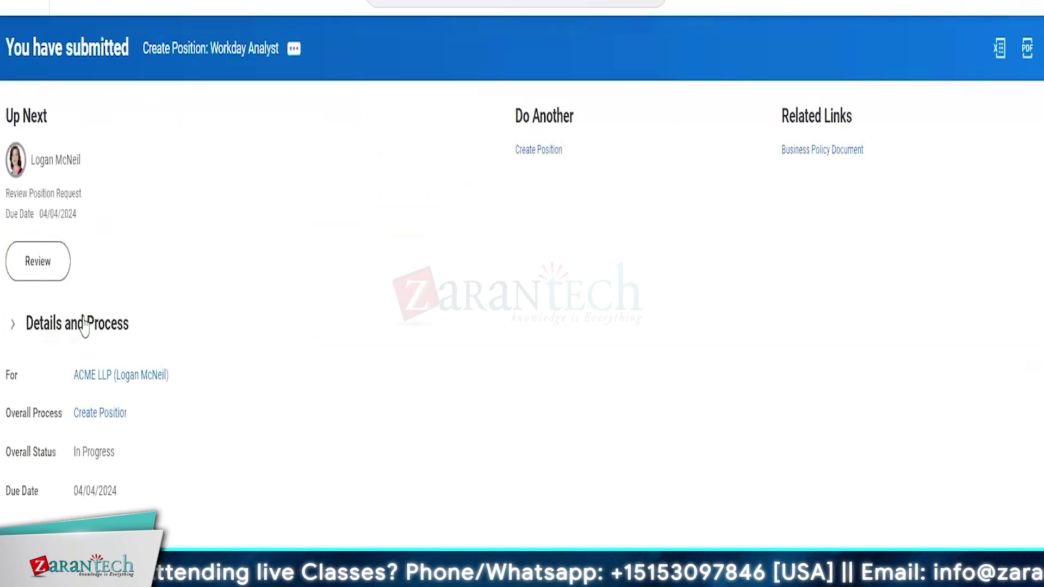
{"action": "left_click", "coordinate": [202, 414]}
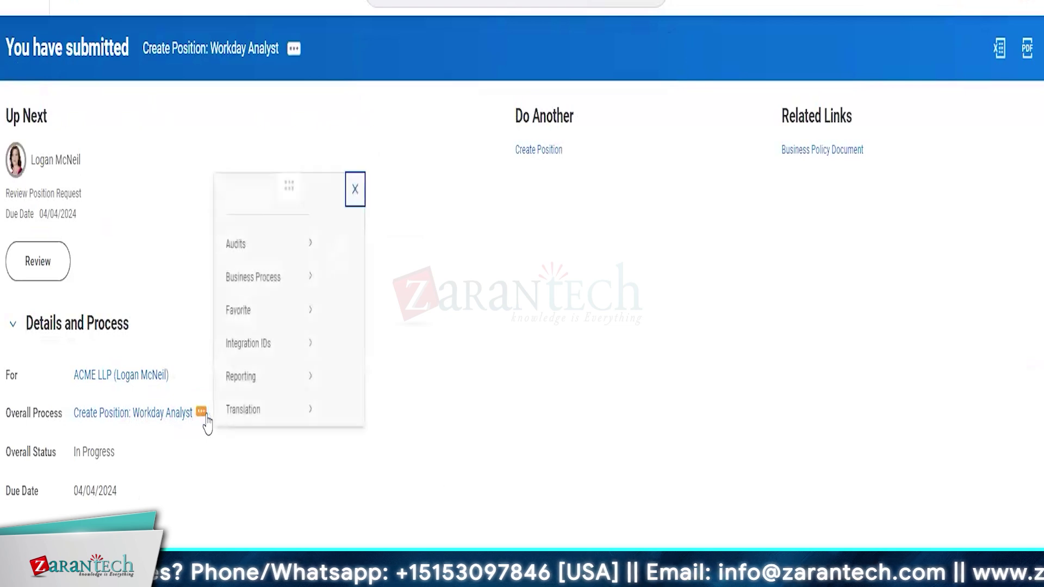
{"action": "mouse_move", "coordinate": [289, 236]}
{"action": "left_click", "coordinate": [347, 374]}
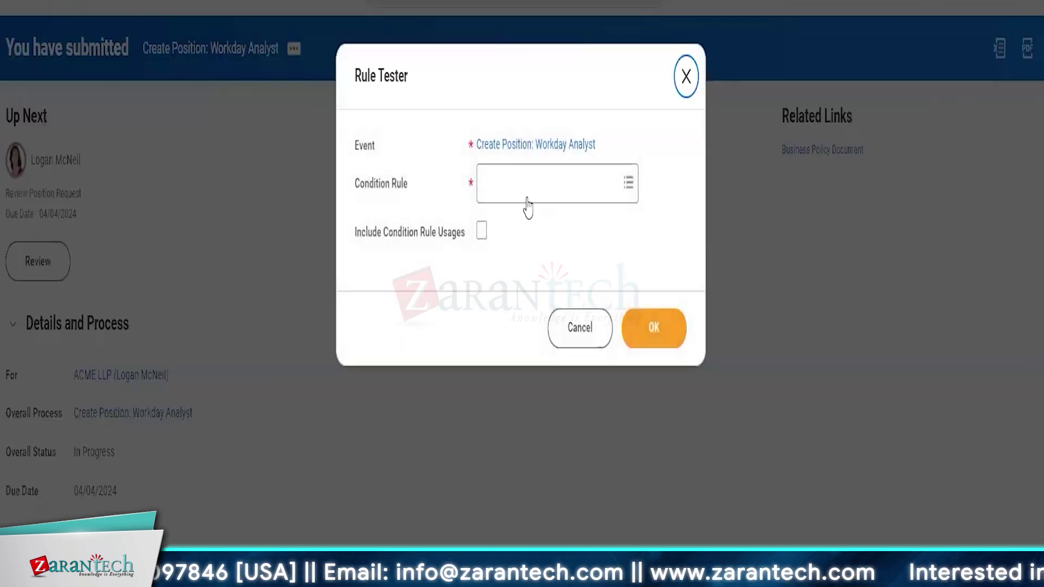
{"action": "left_click", "coordinate": [521, 190]}
{"action": "left_click", "coordinate": [535, 228]}
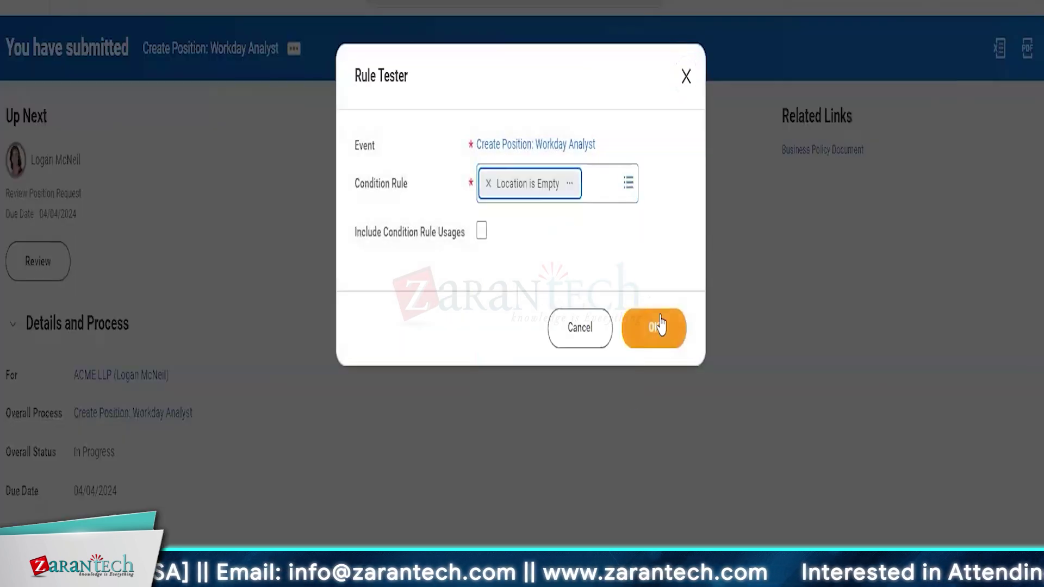
{"action": "left_click", "coordinate": [655, 328]}
{"action": "left_click", "coordinate": [477, 62]}
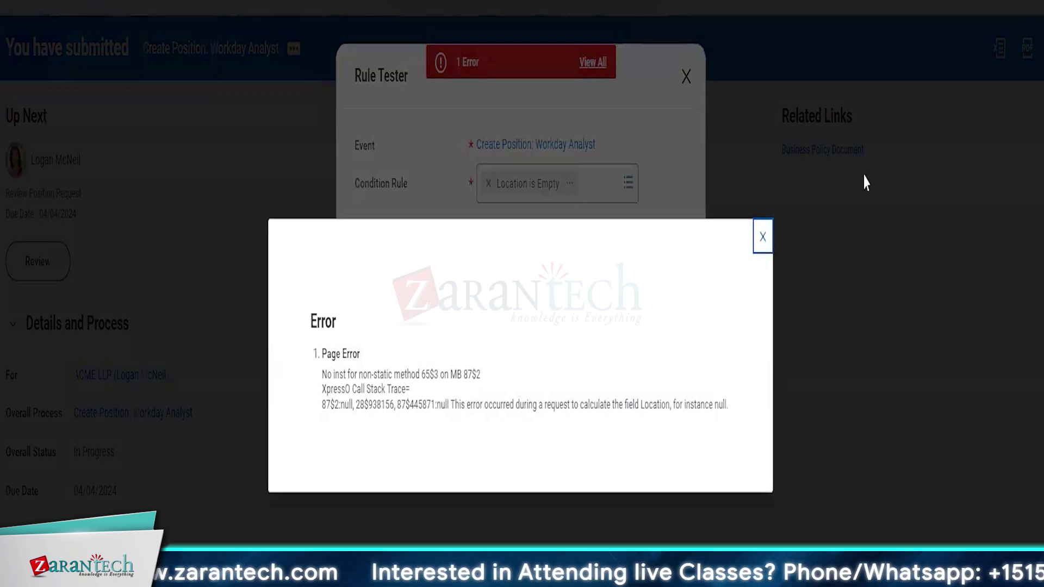
Close the error details and rule tester, and open the report fields and values for the submitted Workday Analyst position event
{"action": "left_click", "coordinate": [763, 237]}
{"action": "left_click", "coordinate": [686, 76]}
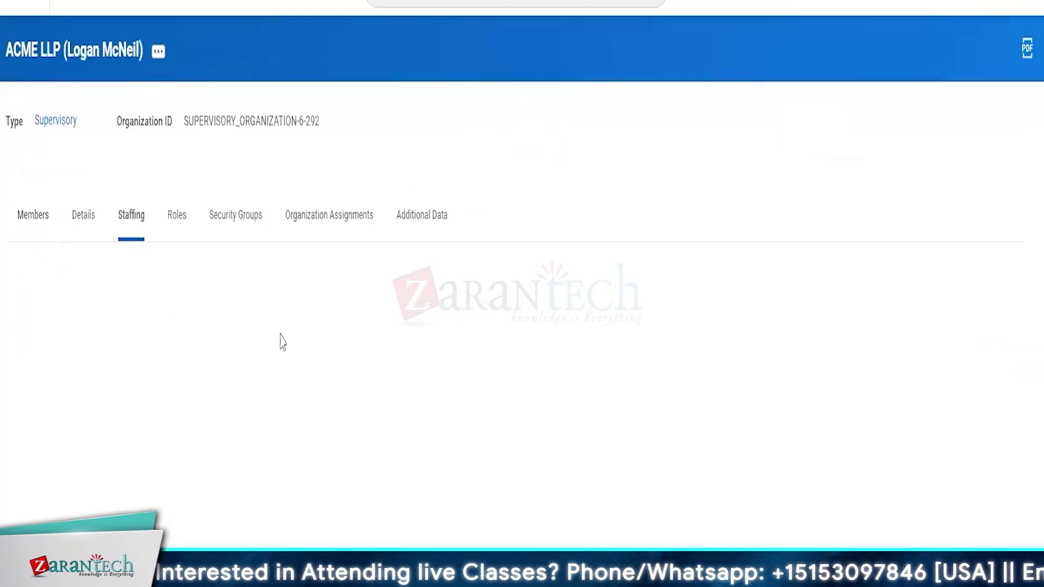
{"action": "scroll", "coordinate": [283, 343], "scroll_direction": "down", "scroll_amount": 3}
{"action": "left_click", "coordinate": [134, 514]}
{"action": "left_click", "coordinate": [296, 483]}
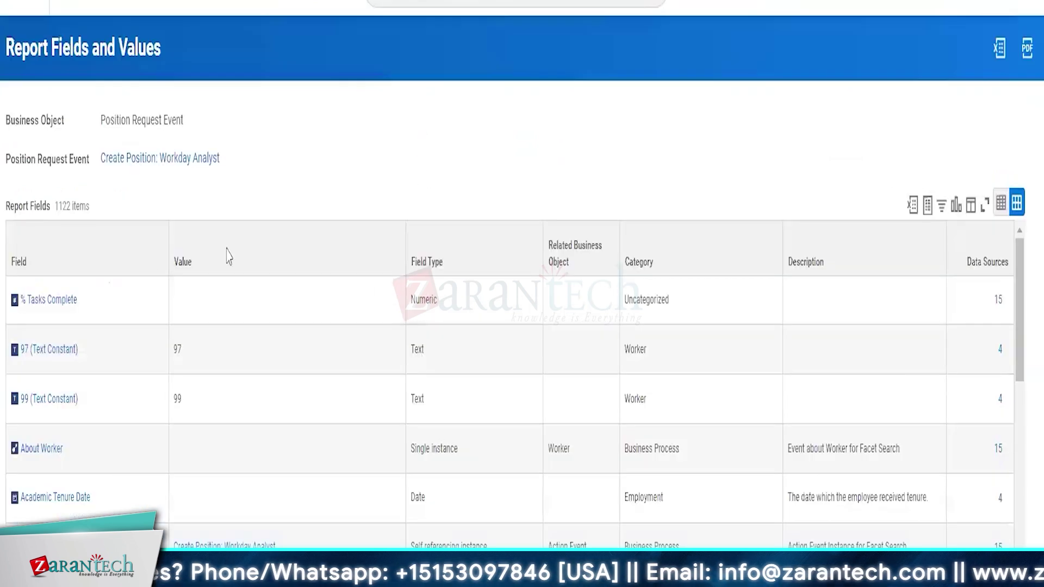
Filter the event's report fields to all field names matching "location"
{"action": "left_click", "coordinate": [87, 261]}
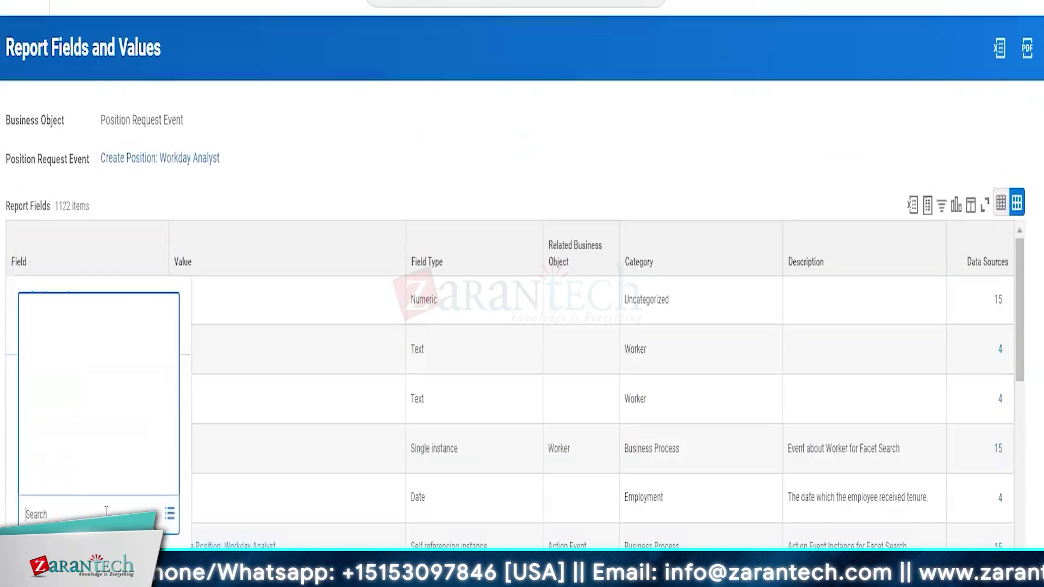
{"action": "type", "text": "location"}
{"action": "key", "text": "Return"}
{"action": "key", "text": "ctrl+a"}
{"action": "key", "text": "Return"}
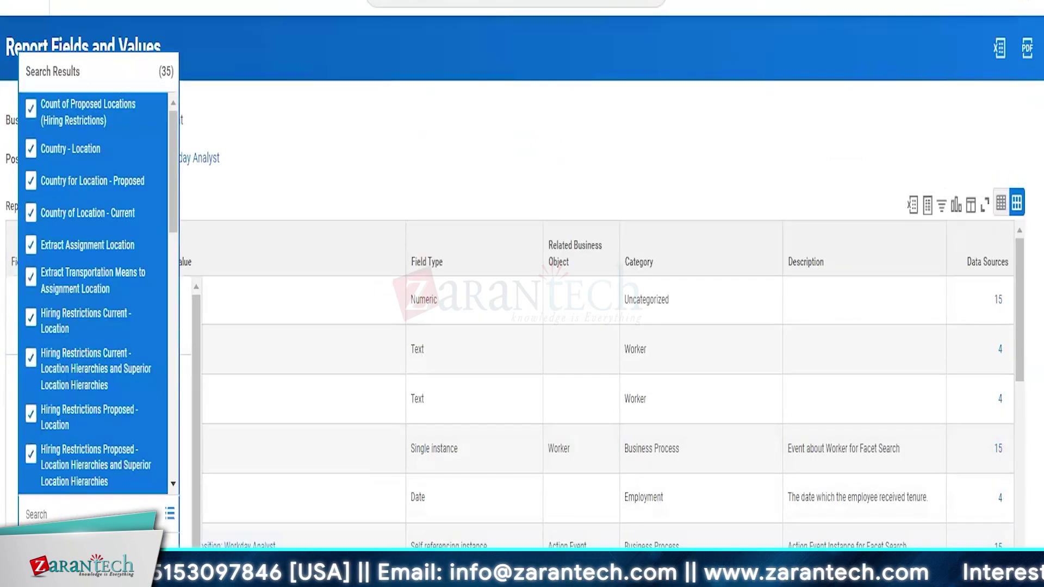
Review the location-related report fields and their values, and copy the name of the Hiring Restrictions Proposed - Location field
{"action": "scroll", "coordinate": [77, 384], "scroll_direction": "down", "scroll_amount": 10}
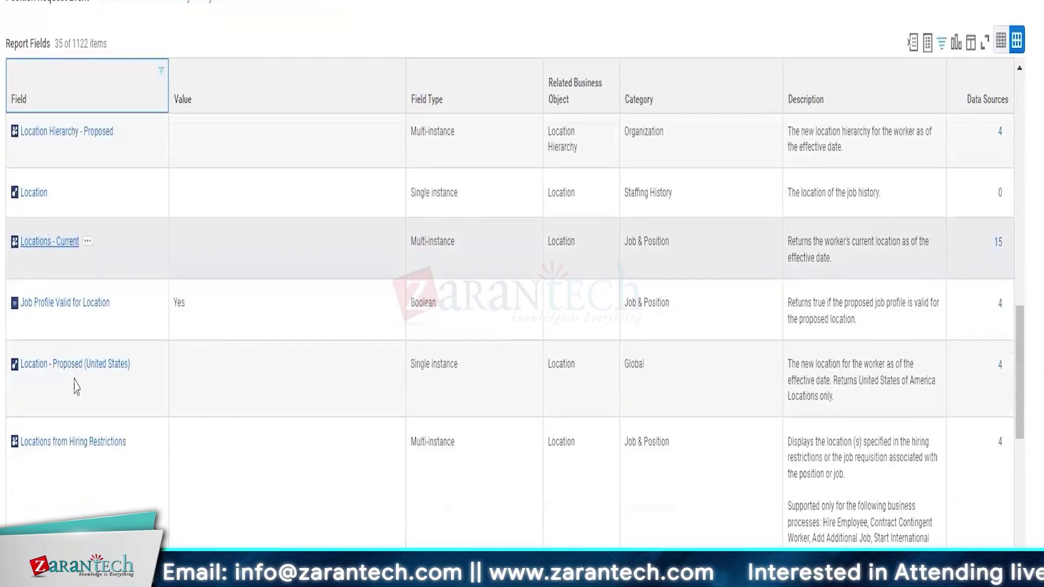
{"action": "scroll", "coordinate": [76, 386], "scroll_direction": "down", "scroll_amount": 3}
{"action": "scroll", "coordinate": [76, 386], "scroll_direction": "up", "scroll_amount": 3}
{"action": "scroll", "coordinate": [238, 340], "scroll_direction": "up", "scroll_amount": 10}
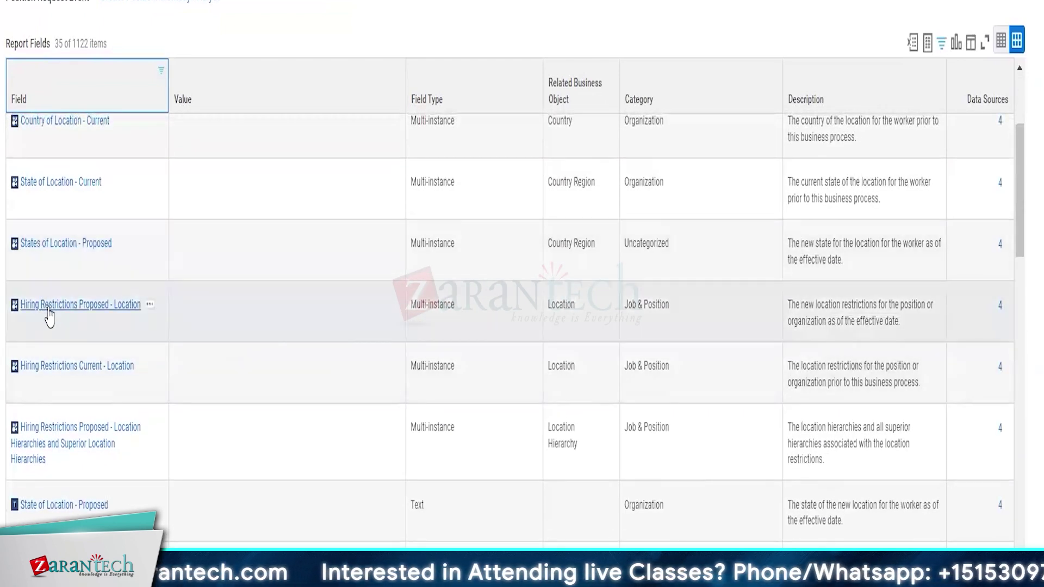
{"action": "right_click", "coordinate": [47, 315]}
{"action": "left_click", "coordinate": [69, 385]}
{"action": "scroll", "coordinate": [324, 347], "scroll_direction": "up", "scroll_amount": 3}
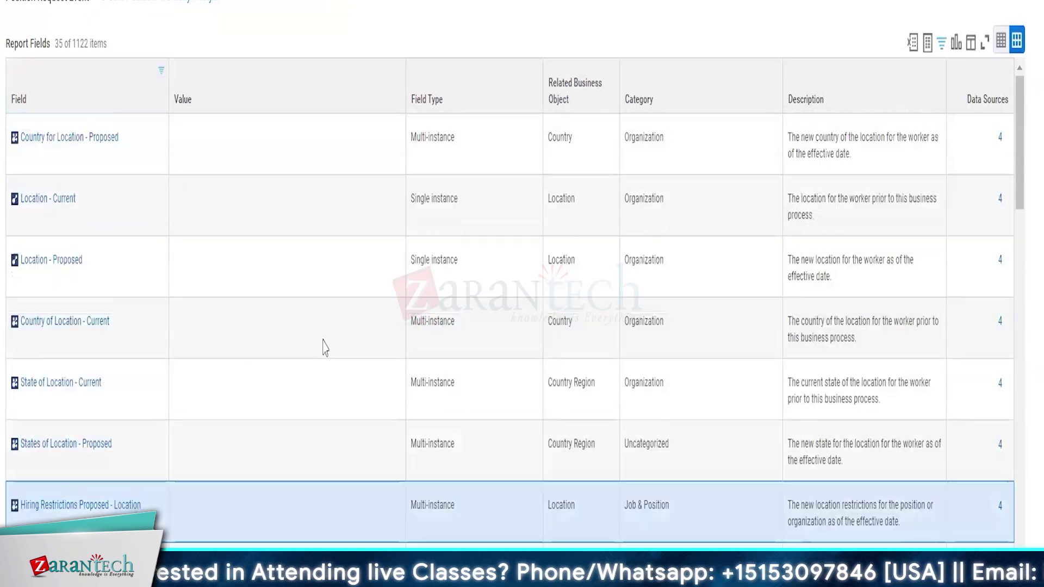
Cancel the Create Position: Workday Analyst business process with the comment "test"
{"action": "left_click", "coordinate": [230, 5]}
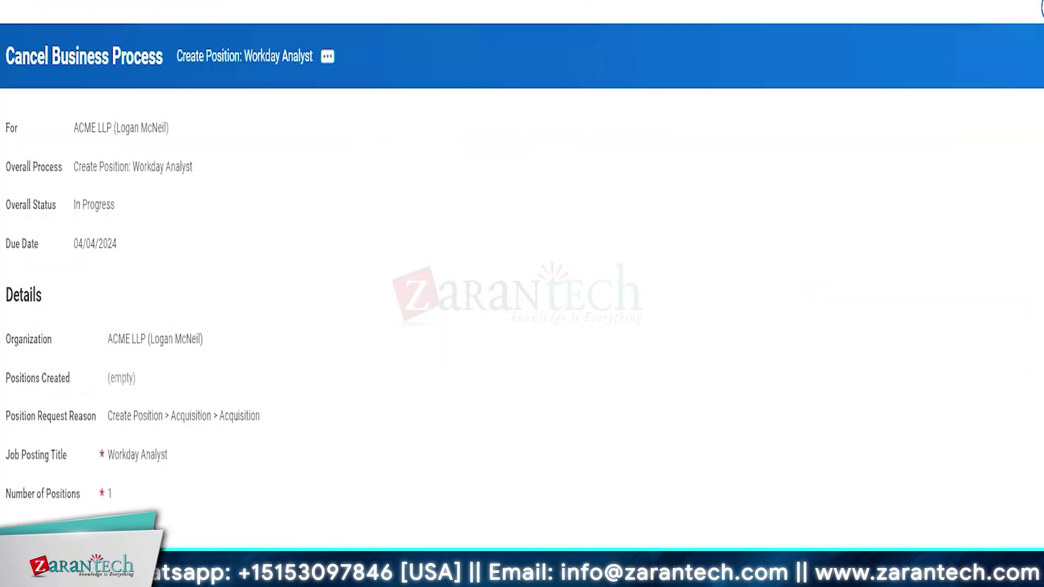
{"action": "scroll", "coordinate": [522, 294], "scroll_direction": "down", "scroll_amount": 8}
{"action": "scroll", "coordinate": [117, 443], "scroll_direction": "down", "scroll_amount": 7}
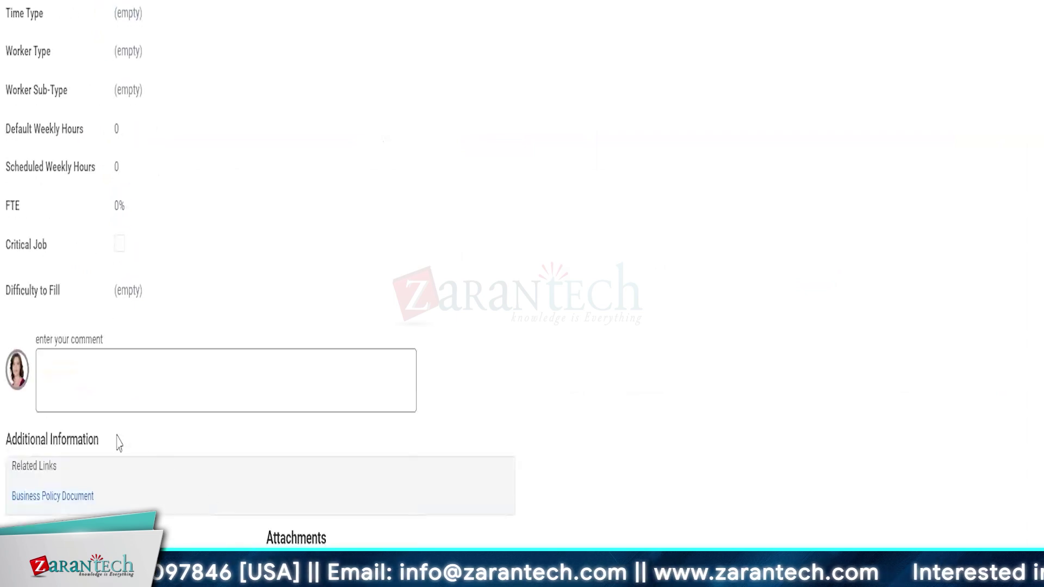
{"action": "left_click", "coordinate": [84, 388]}
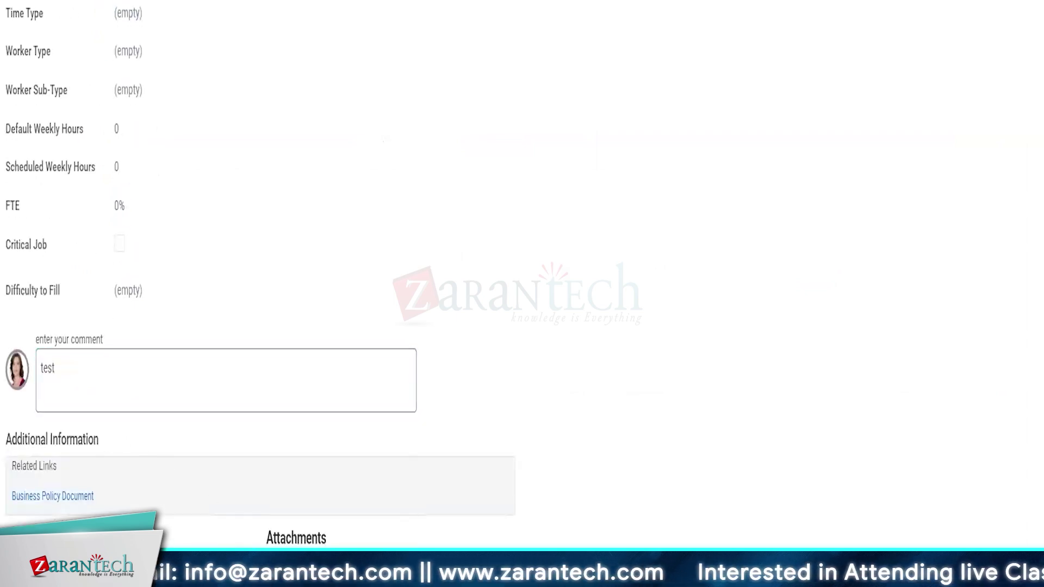
{"action": "scroll", "coordinate": [461, 249], "scroll_direction": "up", "scroll_amount": 10}
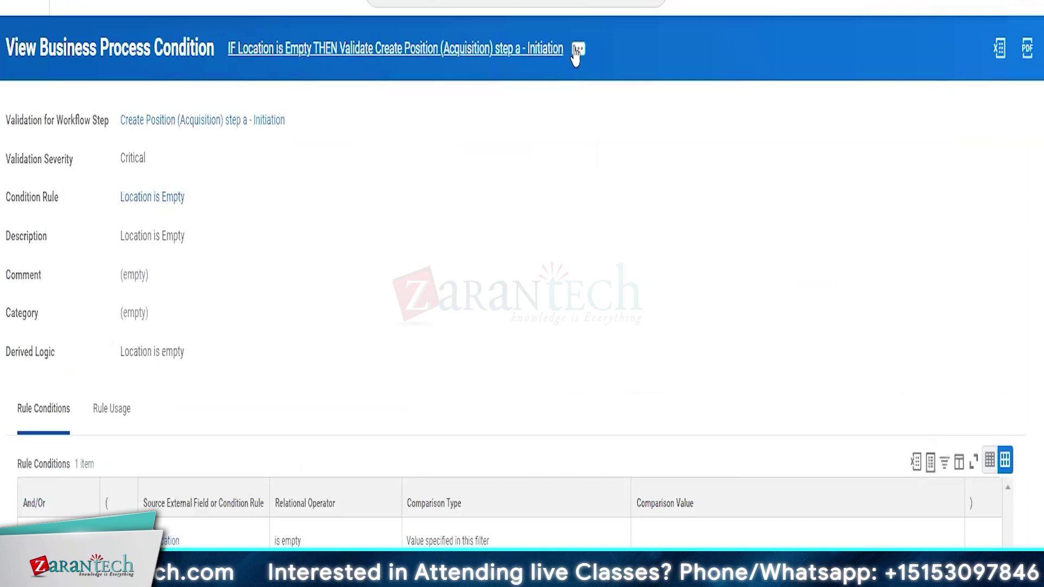
Open the Location is Empty condition rule for editing from the business process condition of the Create Position (Acquisition) initiation step
{"action": "left_click", "coordinate": [579, 48]}
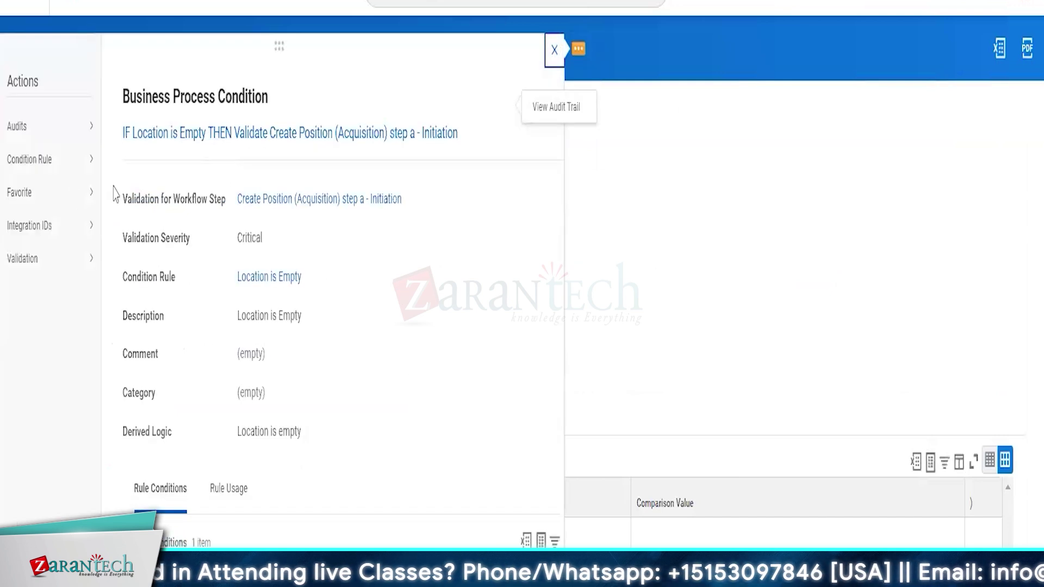
{"action": "mouse_move", "coordinate": [68, 163]}
{"action": "left_click", "coordinate": [120, 187]}
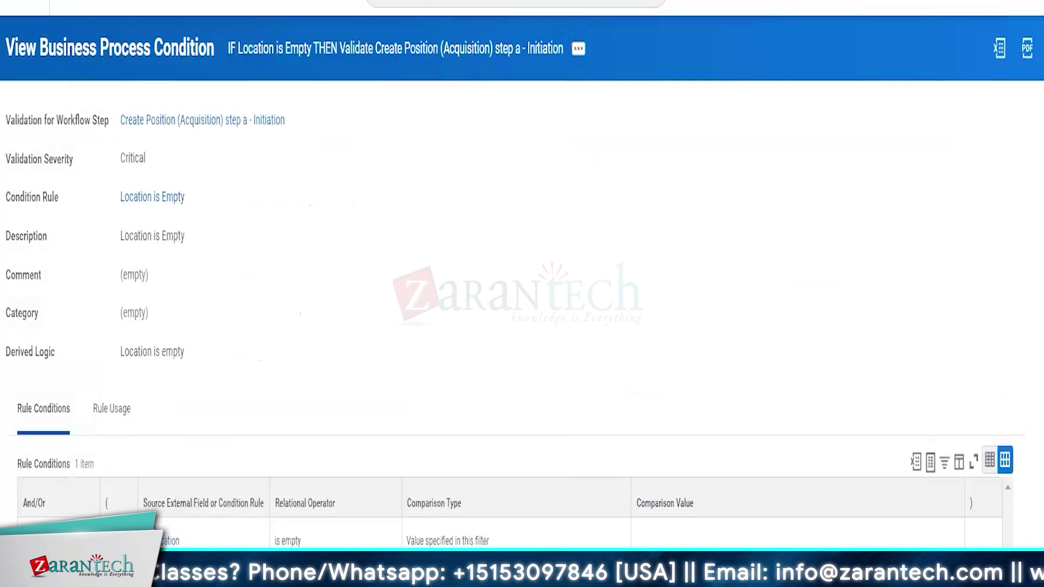
Find the Hiring Restrictions fields for the rule condition, inspect the details of Hiring Restrictions - Location, and select it as source field
{"action": "left_click", "coordinate": [445, 572]}
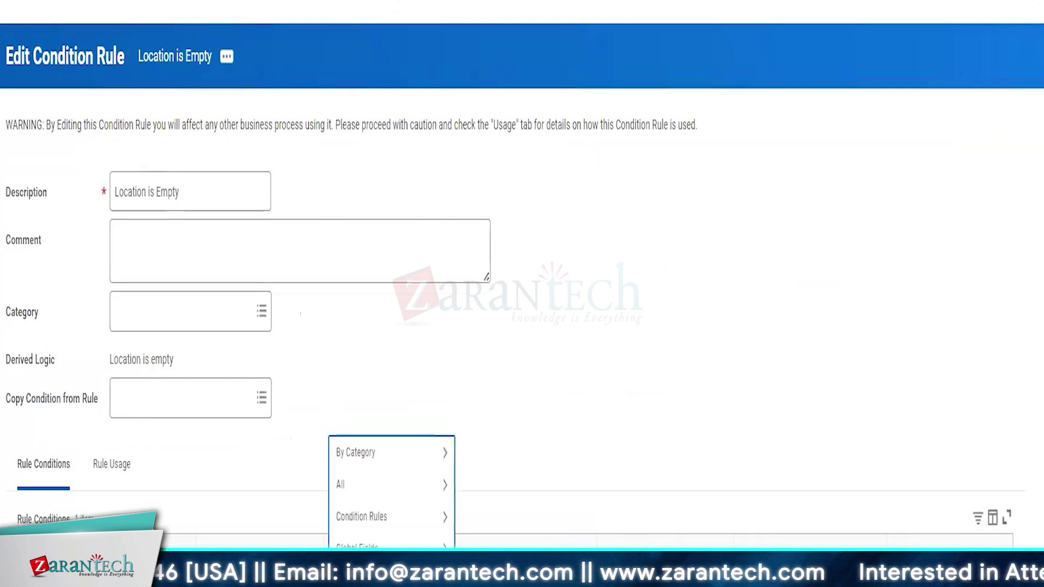
{"action": "left_click", "coordinate": [362, 552]}
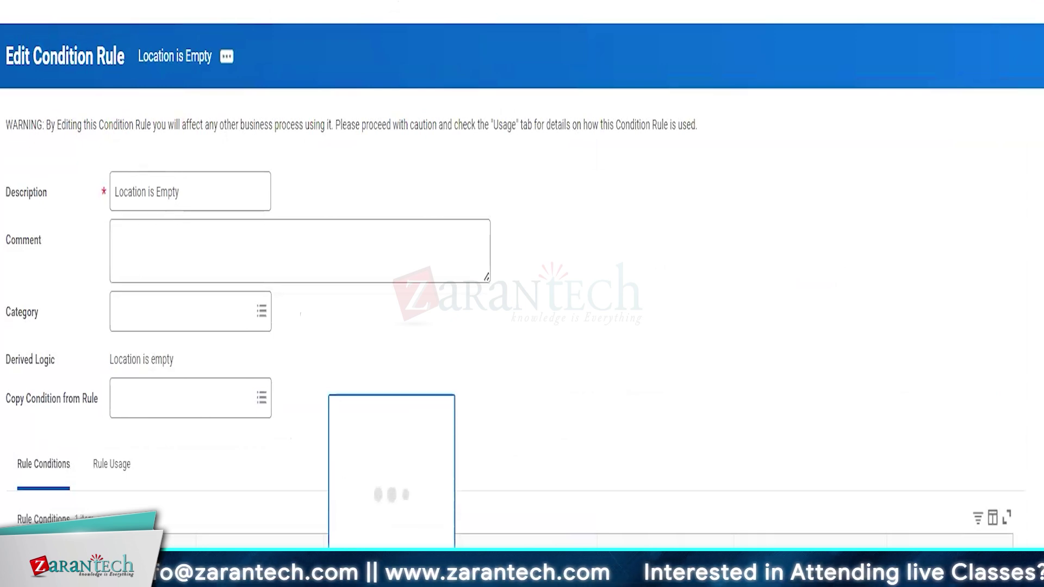
{"action": "scroll", "coordinate": [374, 332], "scroll_direction": "down", "scroll_amount": 1}
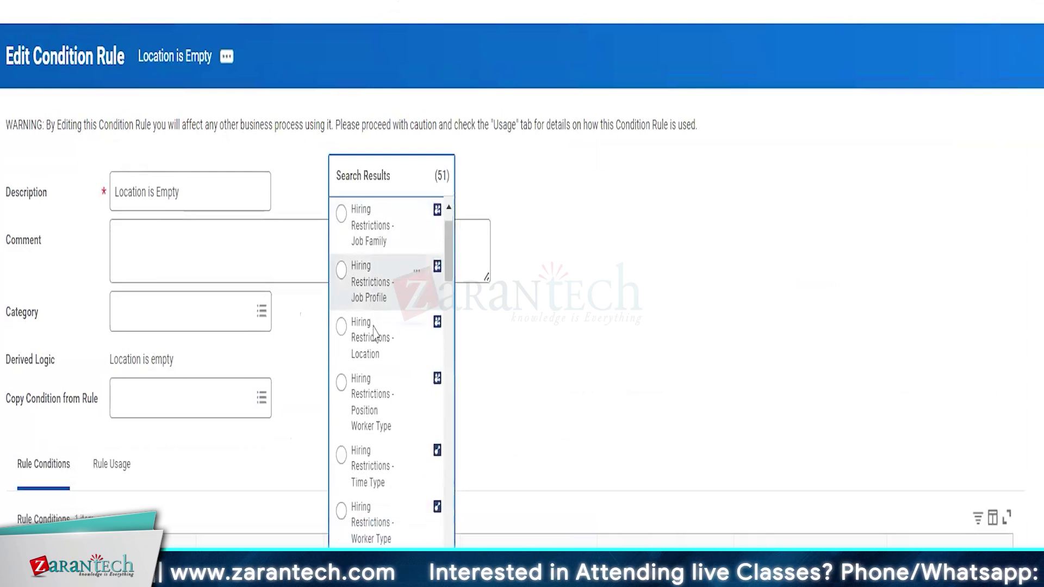
{"action": "left_click", "coordinate": [416, 334]}
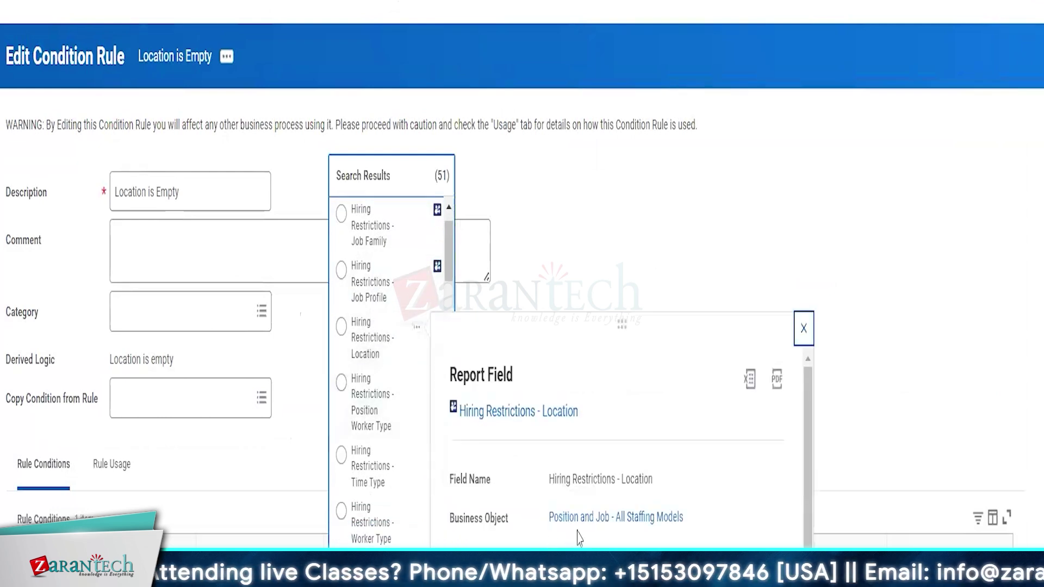
{"action": "left_click", "coordinate": [372, 348]}
Search the rule condition's source fields for location and look through the matches for a suitable location field
{"action": "left_click", "coordinate": [391, 571]}
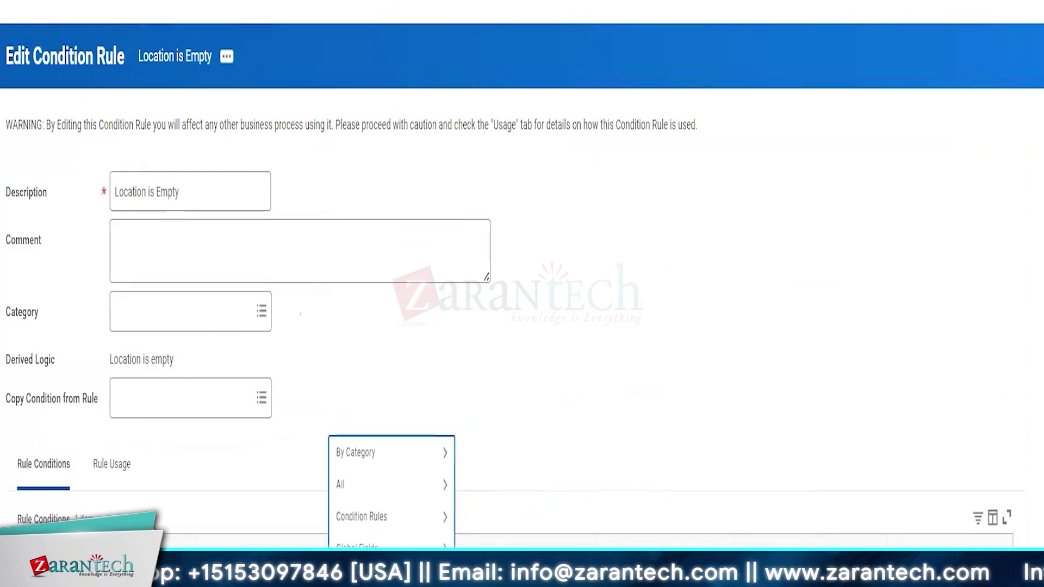
{"action": "key", "text": "Return"}
{"action": "scroll", "coordinate": [412, 424], "scroll_direction": "down", "scroll_amount": 3}
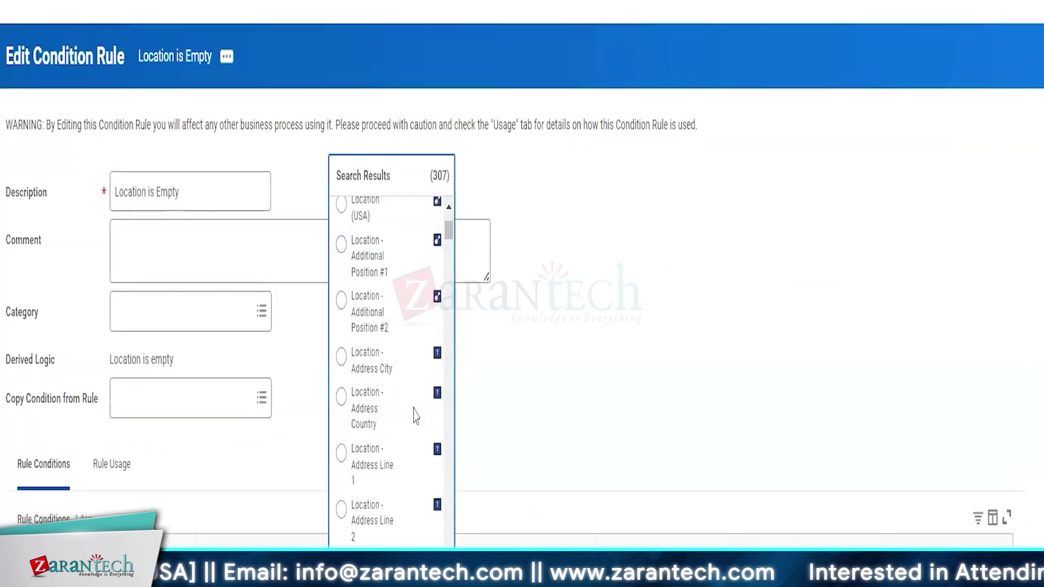
{"action": "scroll", "coordinate": [415, 416], "scroll_direction": "down", "scroll_amount": 15}
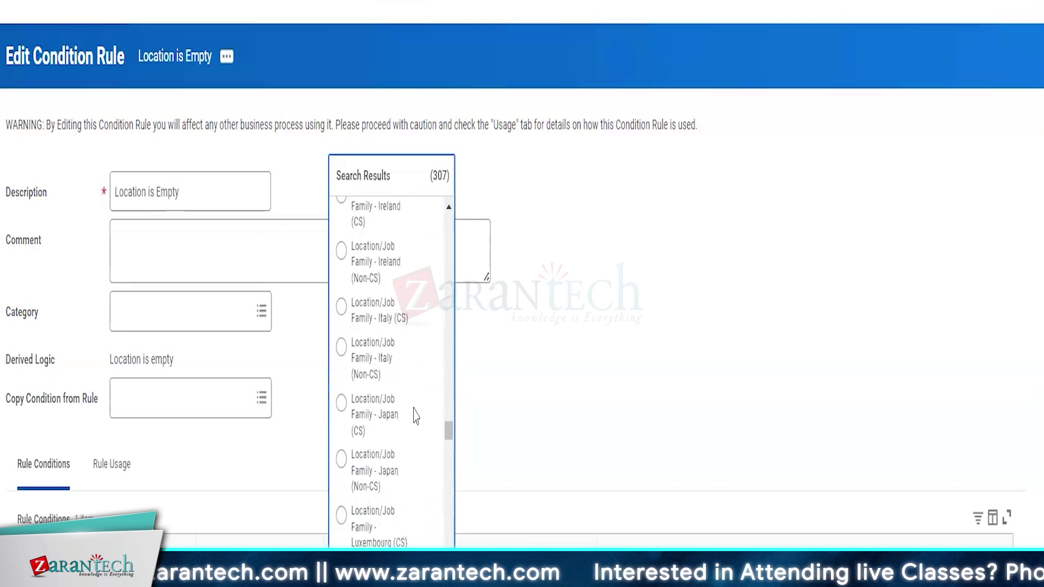
{"action": "scroll", "coordinate": [415, 416], "scroll_direction": "up", "scroll_amount": 15}
{"action": "right_click", "coordinate": [414, 412]}
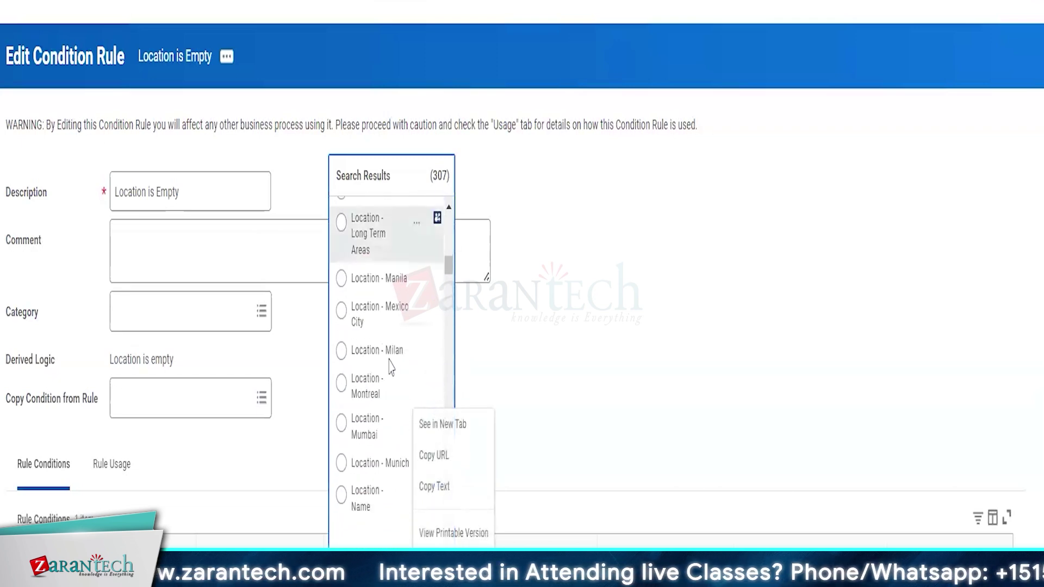
{"action": "scroll", "coordinate": [390, 368], "scroll_direction": "up", "scroll_amount": 10}
{"action": "scroll", "coordinate": [390, 367], "scroll_direction": "down", "scroll_amount": 6}
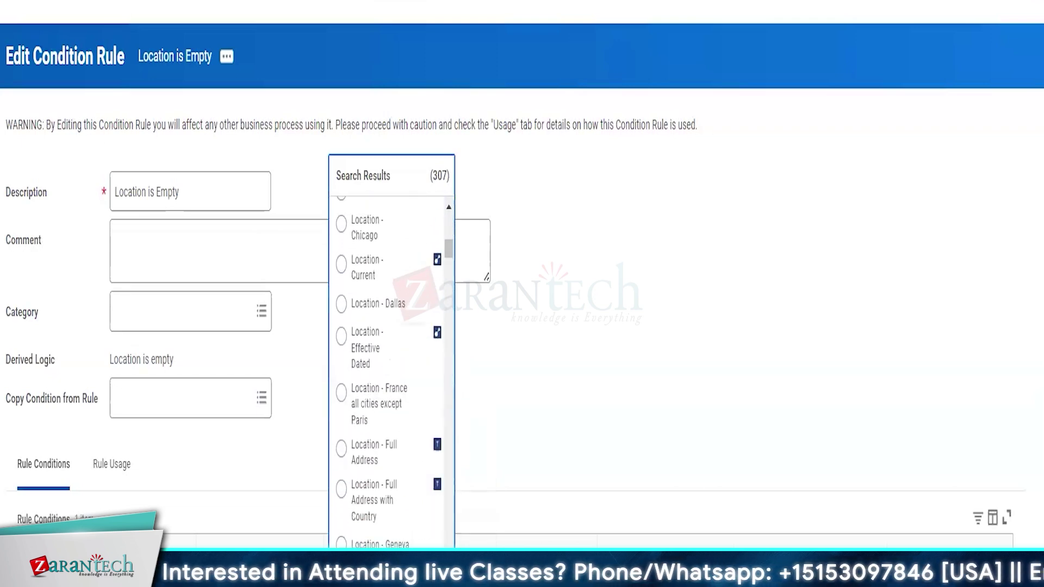
Search the source fields for Hiring Restrictions, narrow the search to Hiring Restrictions Proposed, and look through the matches for the location field
{"action": "key", "text": "Return"}
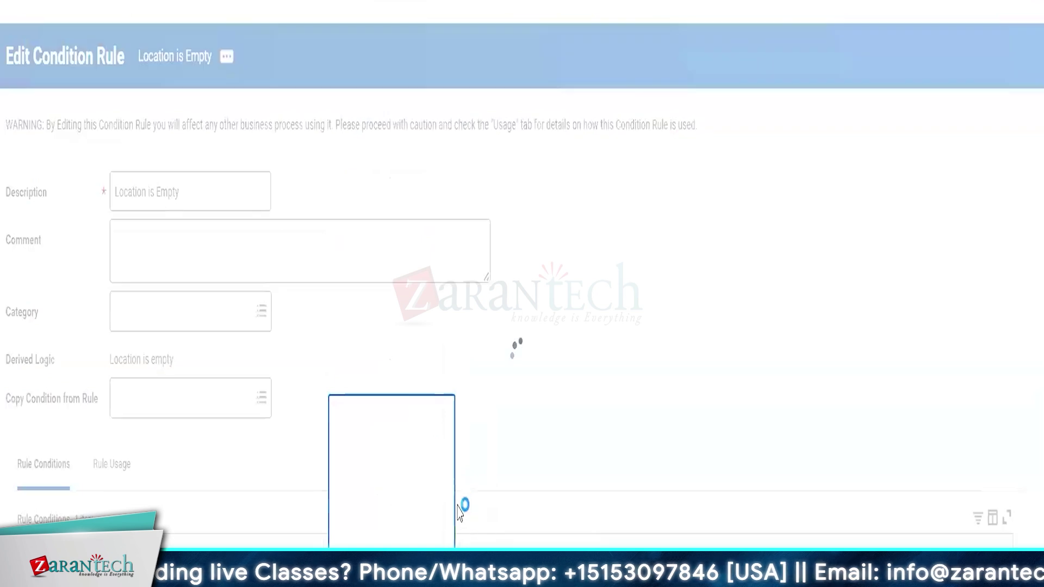
{"action": "scroll", "coordinate": [449, 245], "scroll_direction": "down", "scroll_amount": 4}
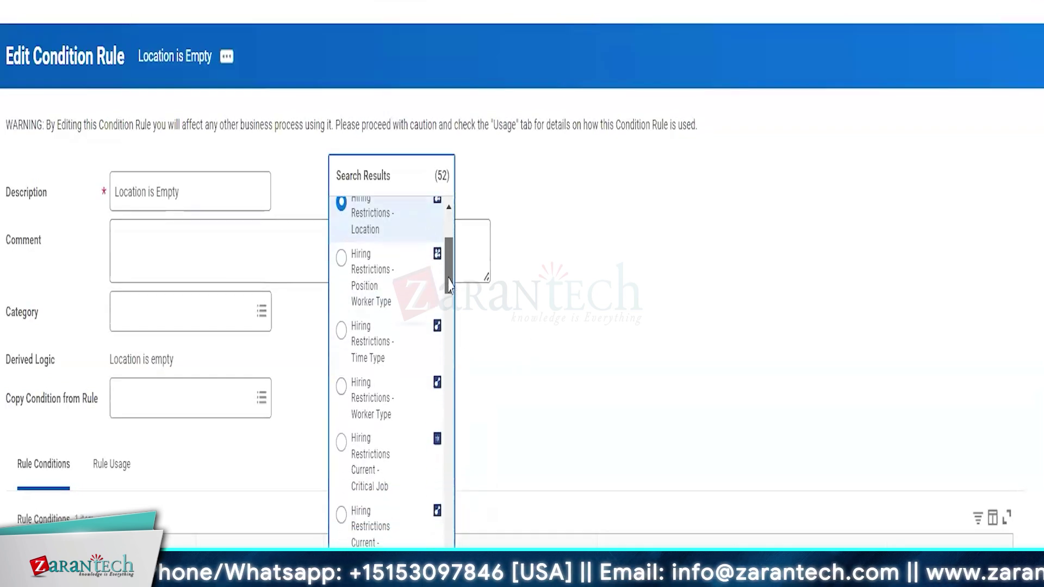
{"action": "scroll", "coordinate": [450, 257], "scroll_direction": "up", "scroll_amount": 2}
{"action": "scroll", "coordinate": [447, 294], "scroll_direction": "down", "scroll_amount": 2}
{"action": "scroll", "coordinate": [446, 309], "scroll_direction": "down", "scroll_amount": 6}
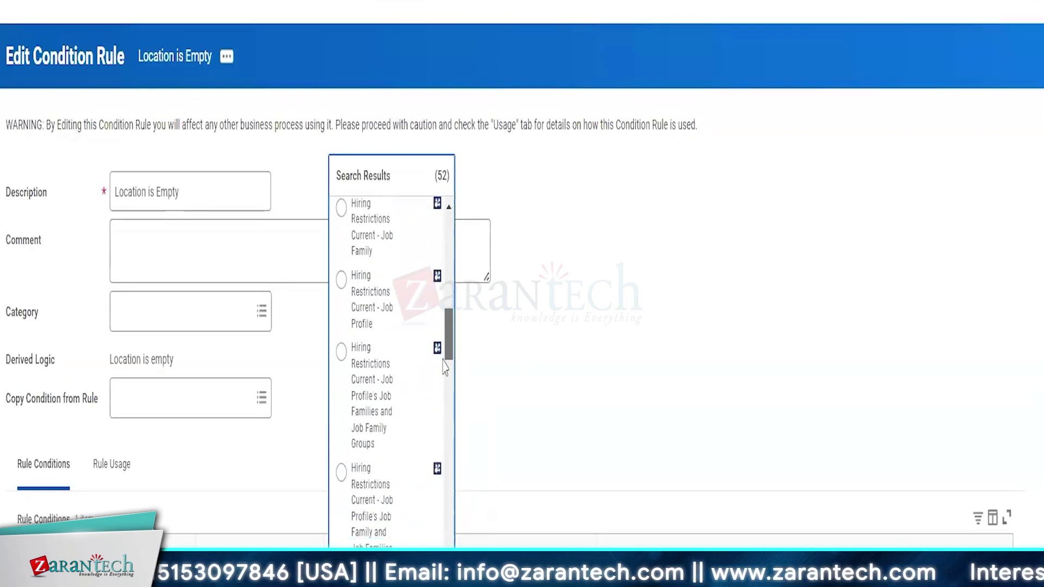
{"action": "scroll", "coordinate": [440, 381], "scroll_direction": "down", "scroll_amount": 4}
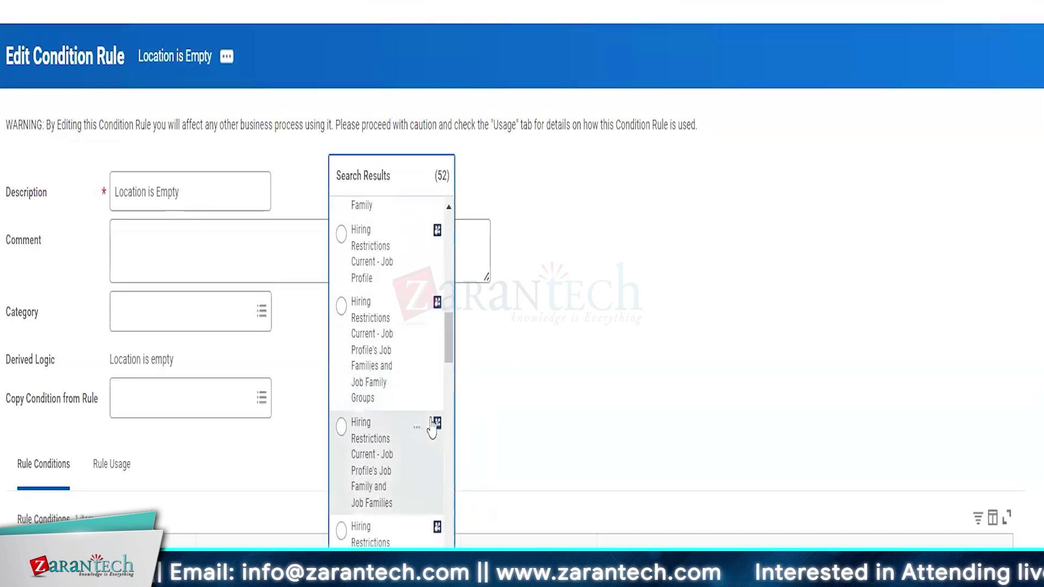
{"action": "scroll", "coordinate": [432, 427], "scroll_direction": "down", "scroll_amount": 8}
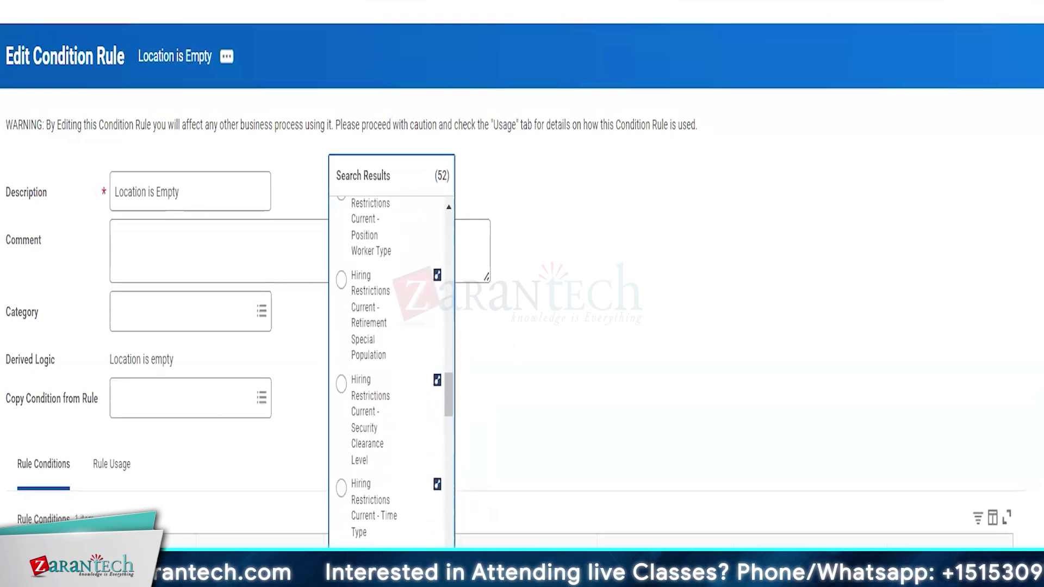
{"action": "key", "text": "Return"}
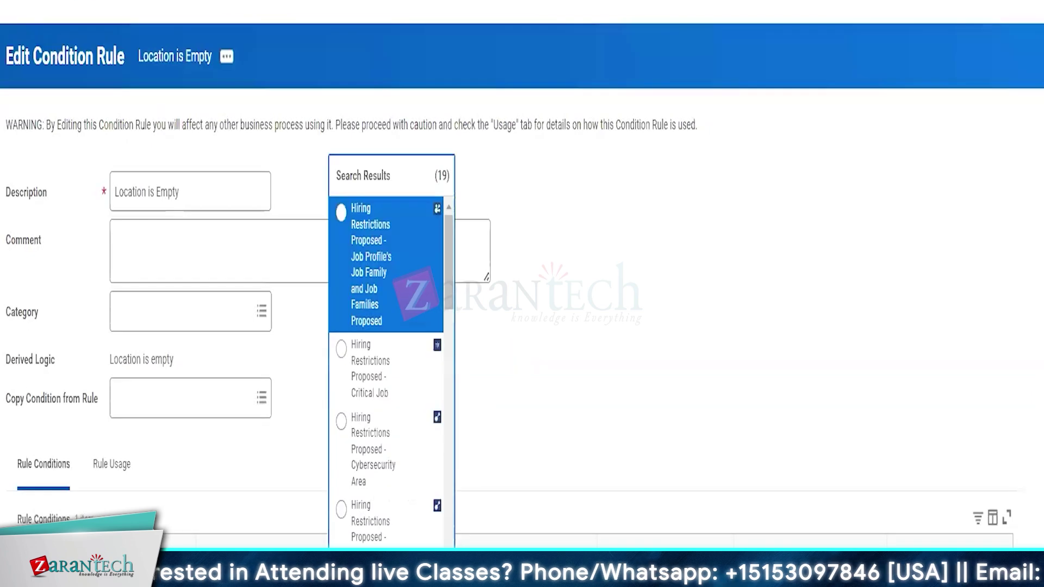
{"action": "scroll", "coordinate": [416, 447], "scroll_direction": "down", "scroll_amount": 6}
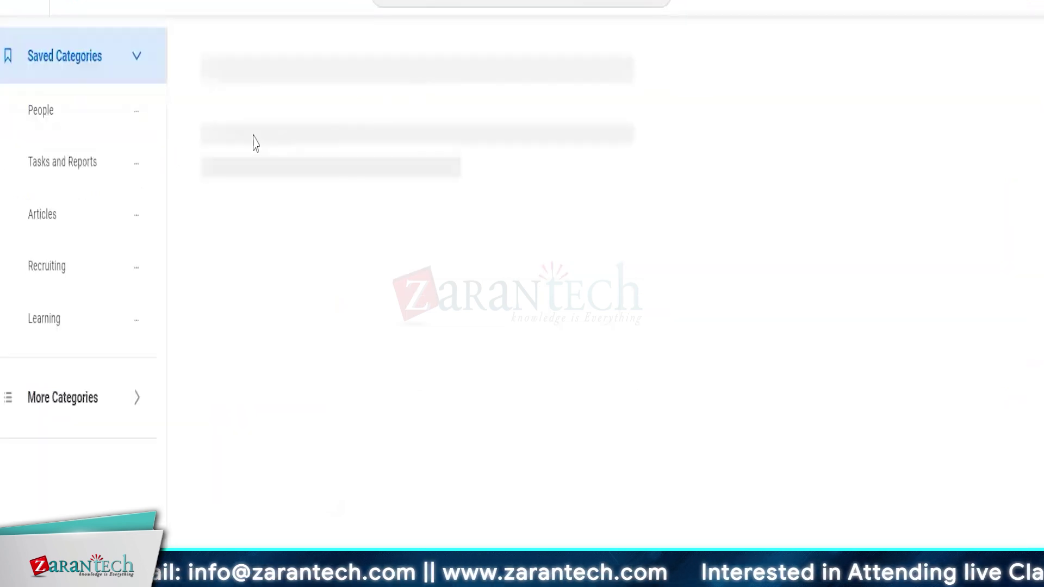
Search for the ACME LLP supervisory organization and start a Create Position request for it
{"action": "left_click", "coordinate": [521, 2]}
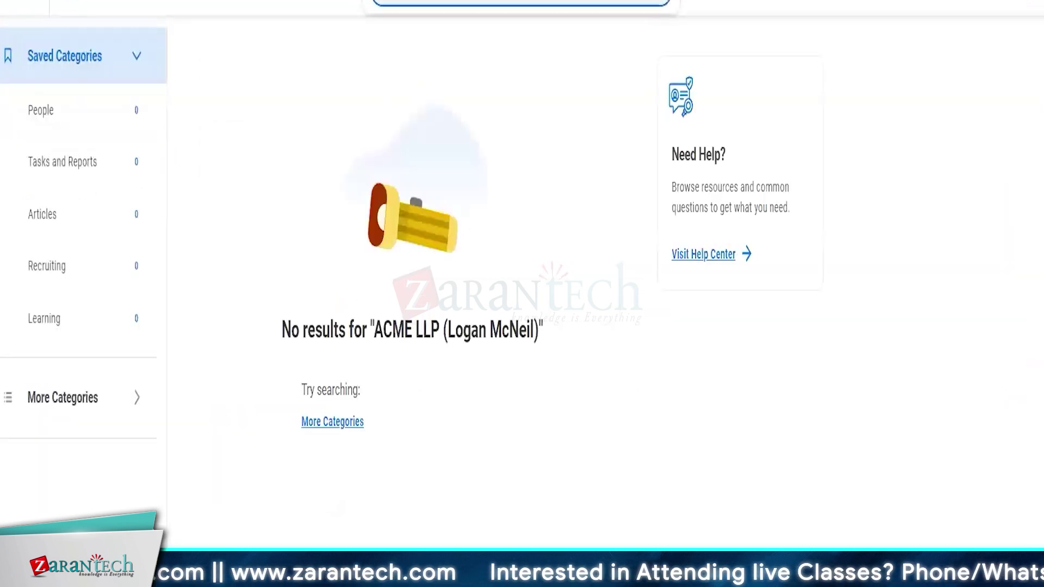
{"action": "key", "text": "Return"}
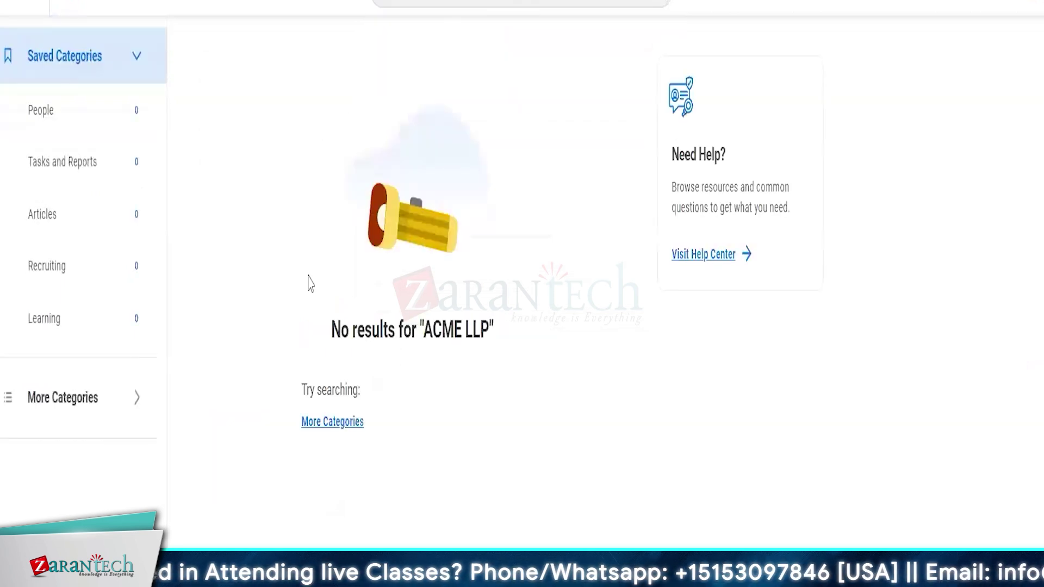
{"action": "left_click", "coordinate": [467, 3]}
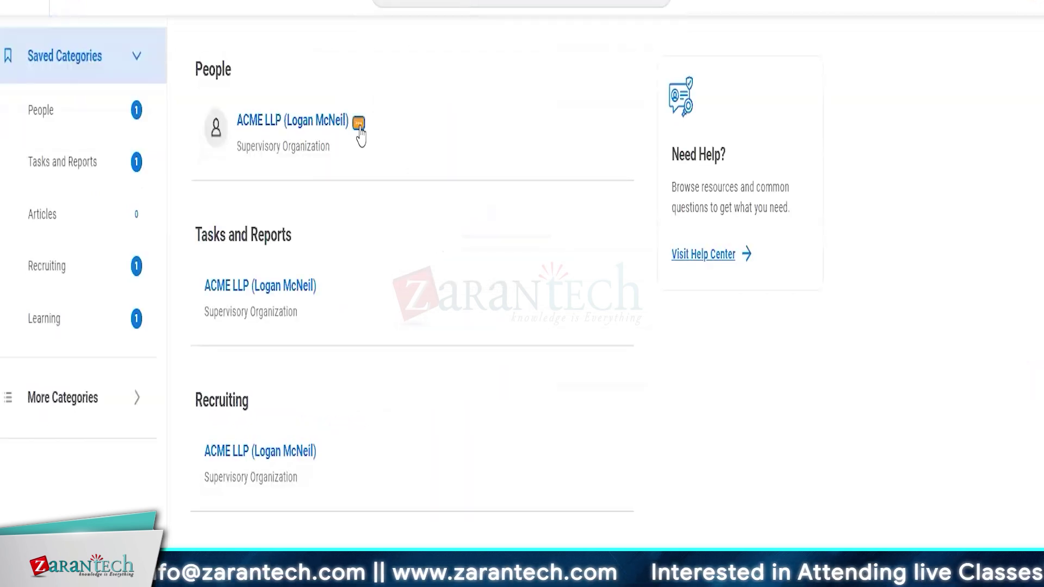
{"action": "left_click", "coordinate": [359, 124]}
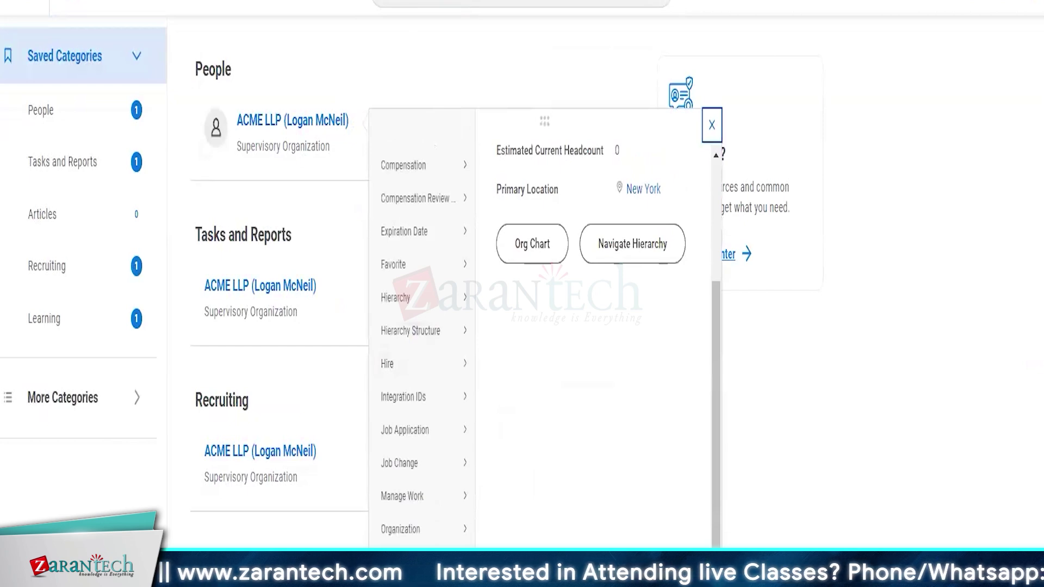
{"action": "left_click", "coordinate": [712, 125]}
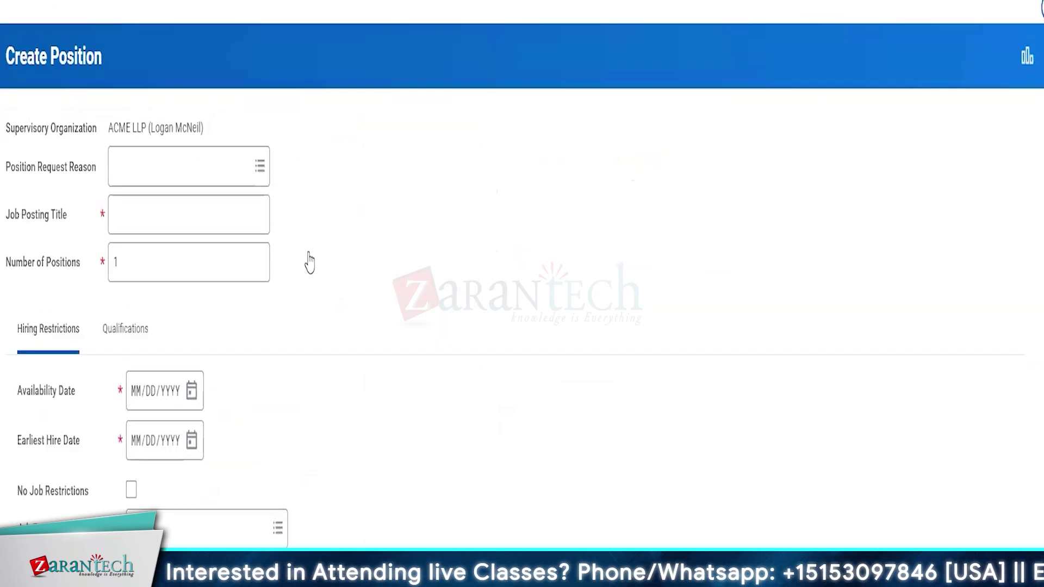
Enter Workday Analyst as the job posting title and choose Create Position > Acquisition > Acquisition as the position request reason
{"action": "left_click", "coordinate": [158, 221]}
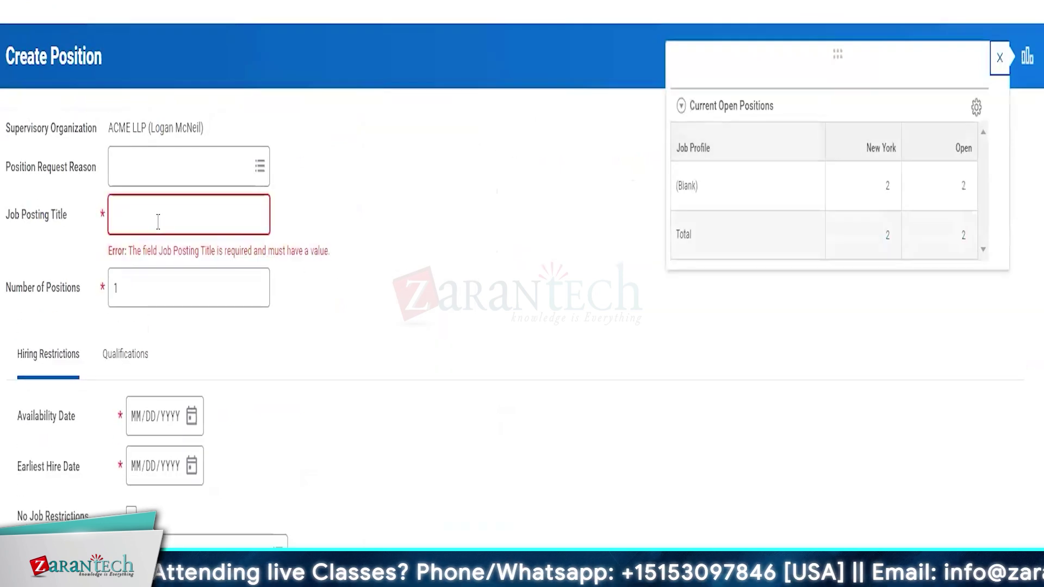
{"action": "left_click", "coordinate": [142, 213]}
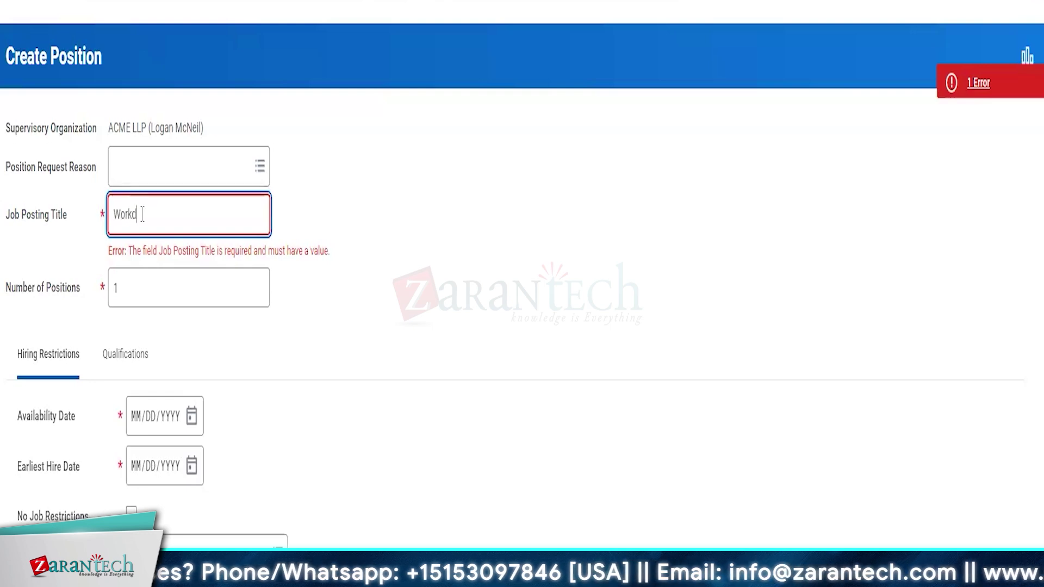
{"action": "left_click", "coordinate": [132, 156]}
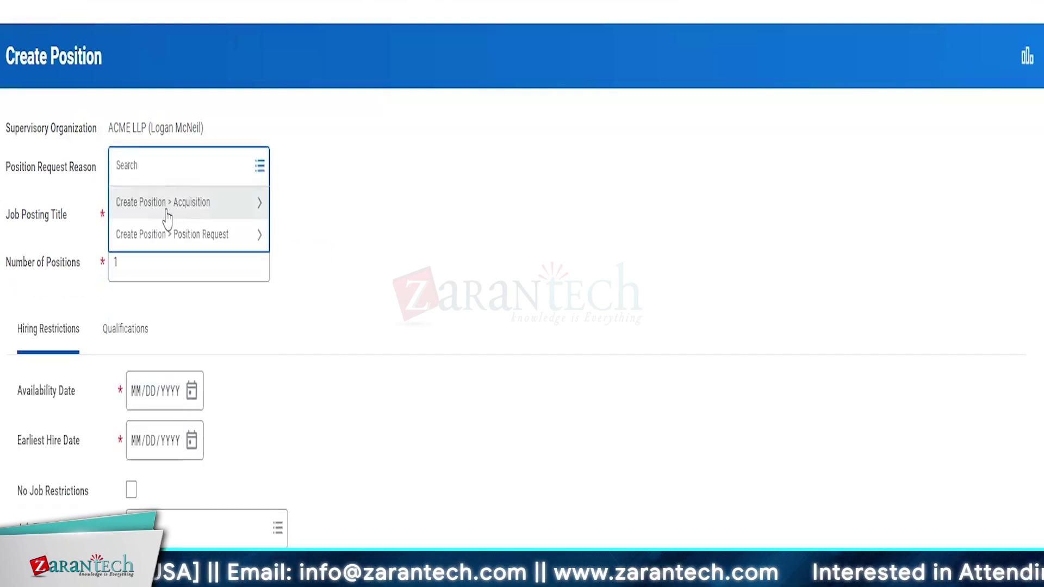
{"action": "left_click", "coordinate": [195, 214]}
{"action": "left_click", "coordinate": [170, 261]}
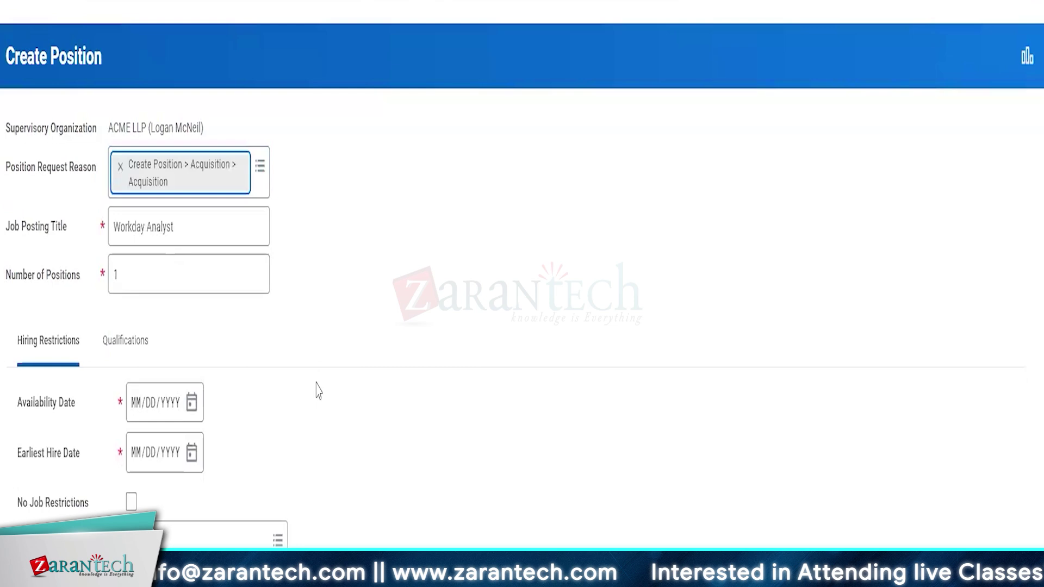
Set the availability and earliest hire dates to 03/28/2024, enable No Job Restrictions, and submit the position request
{"action": "left_click", "coordinate": [192, 403]}
{"action": "key", "text": "Return"}
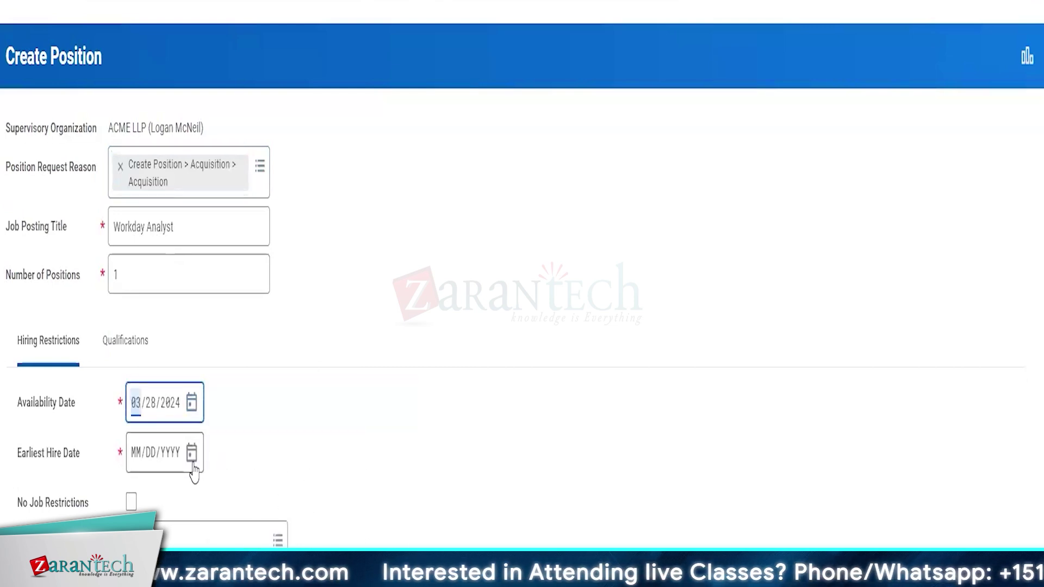
{"action": "left_click", "coordinate": [192, 453]}
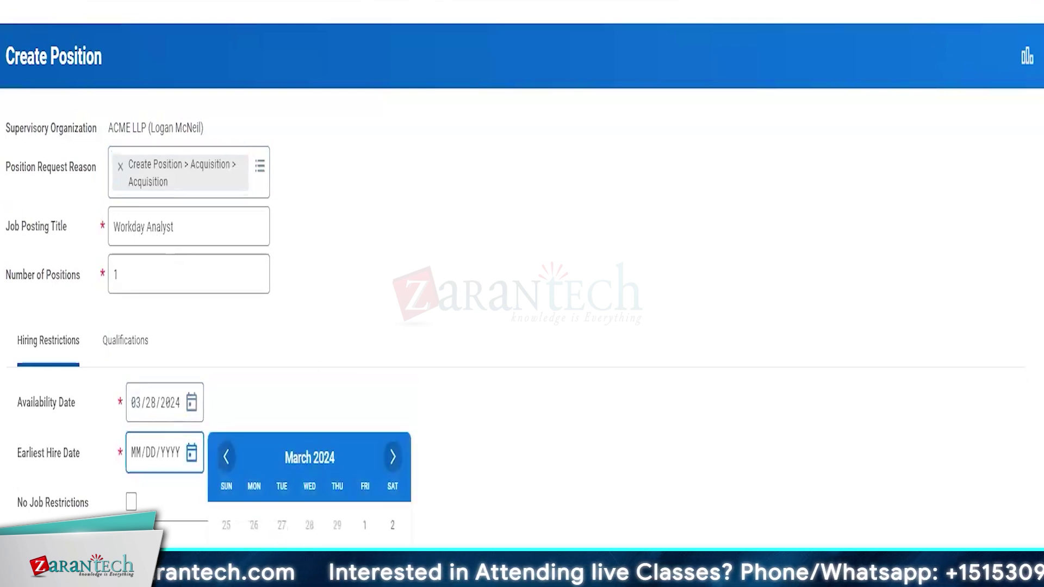
{"action": "left_click", "coordinate": [131, 501]}
{"action": "left_click", "coordinate": [599, 391]}
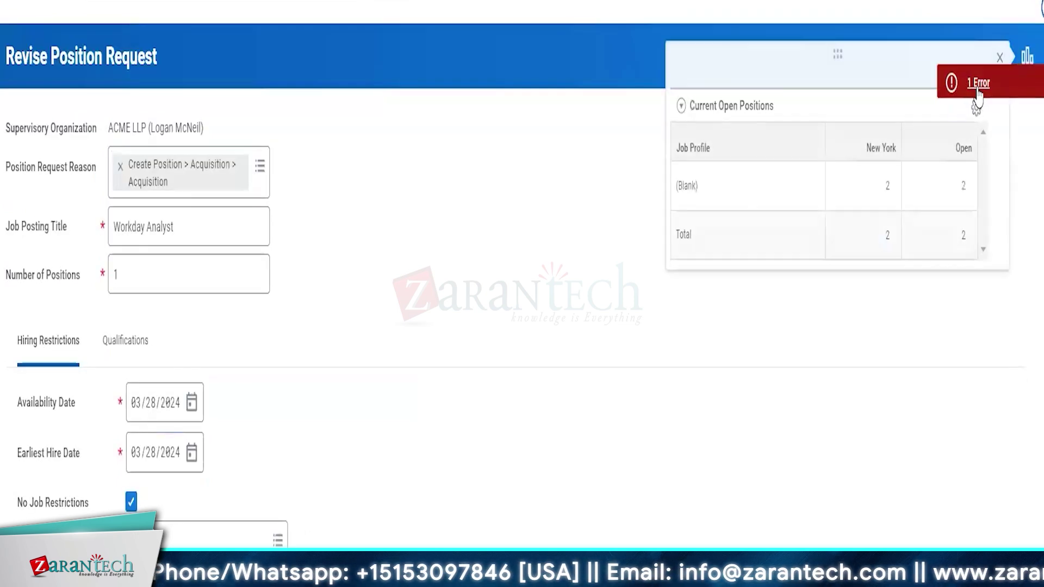
Examine the page error on the position request and compare its message with the description of the Location is Empty condition rule
{"action": "scroll", "coordinate": [421, 452], "scroll_direction": "down", "scroll_amount": 3}
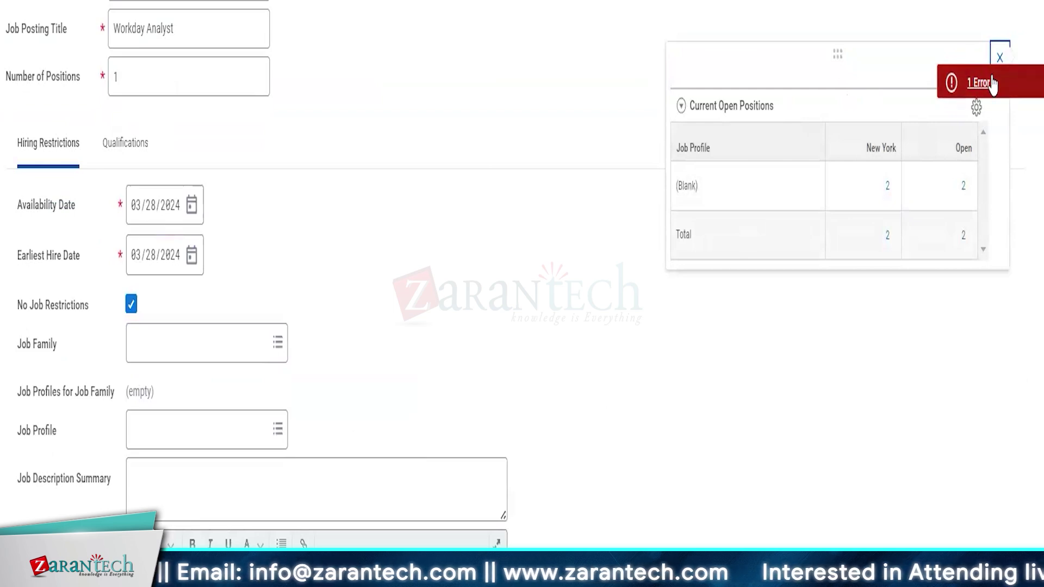
{"action": "left_click", "coordinate": [960, 84]}
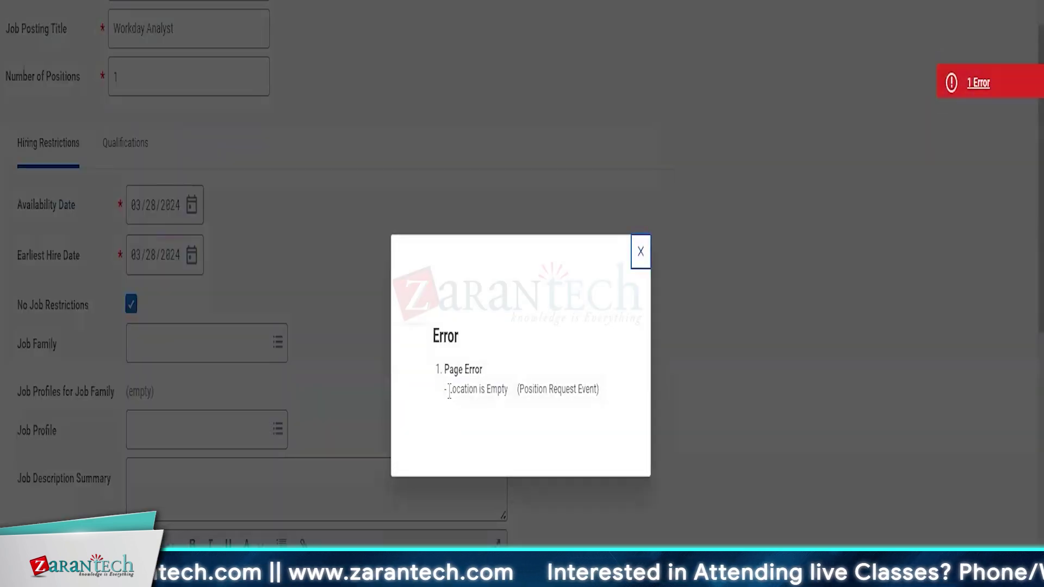
{"action": "mouse_move", "coordinate": [448, 389]}
{"action": "left_mouse_down"}
{"action": "mouse_move", "coordinate": [517, 396]}
{"action": "mouse_move", "coordinate": [459, 407]}
{"action": "left_mouse_up"}
{"action": "right_click", "coordinate": [492, 427]}
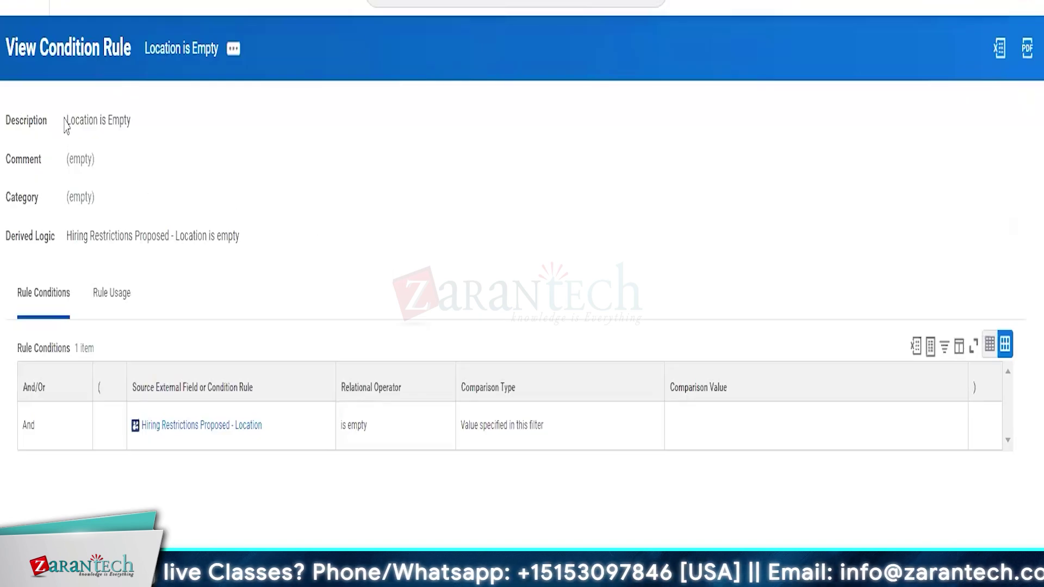
{"action": "left_click_drag", "start_coordinate": [65, 120], "coordinate": [131, 123]}
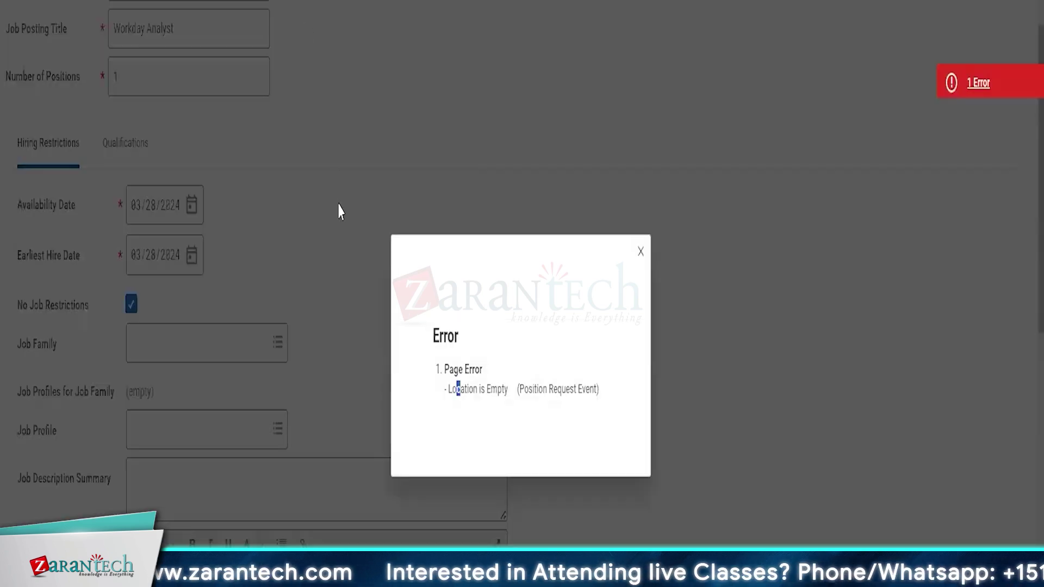
{"action": "left_click", "coordinate": [368, 166]}
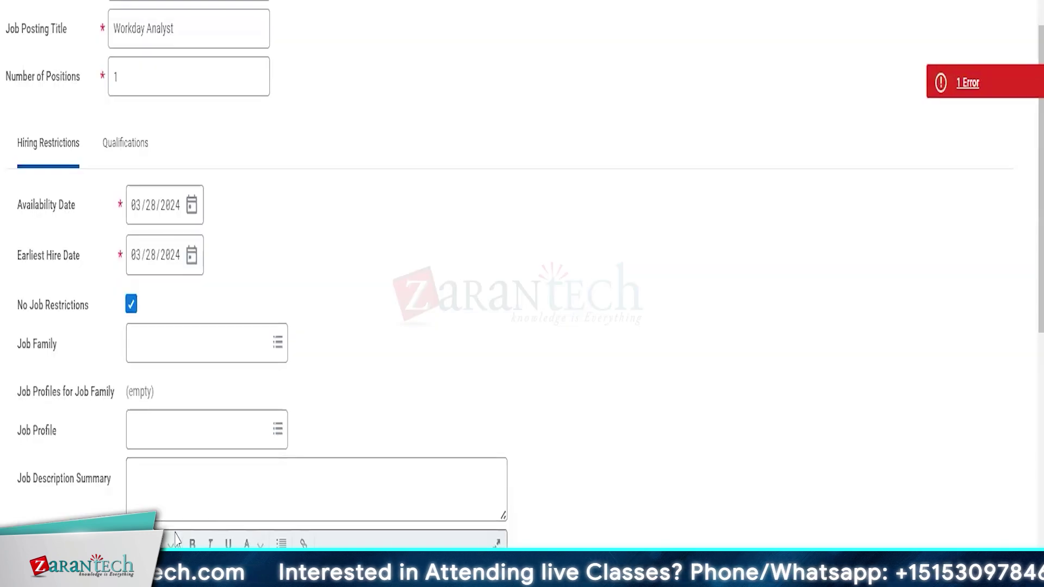
{"action": "scroll", "coordinate": [233, 489], "scroll_direction": "down", "scroll_amount": 4}
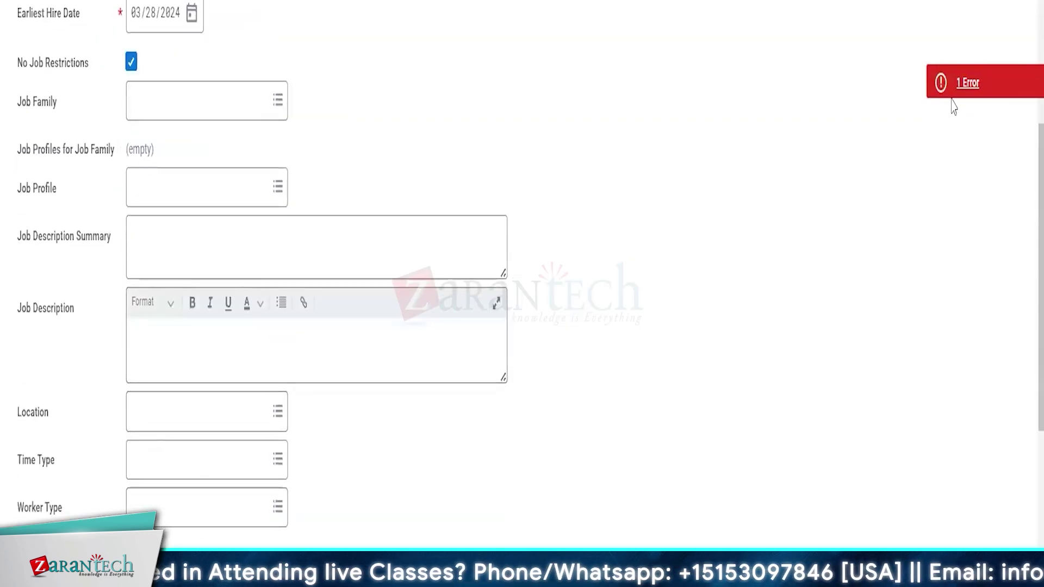
{"action": "left_click", "coordinate": [952, 92]}
{"action": "left_click", "coordinate": [864, 223]}
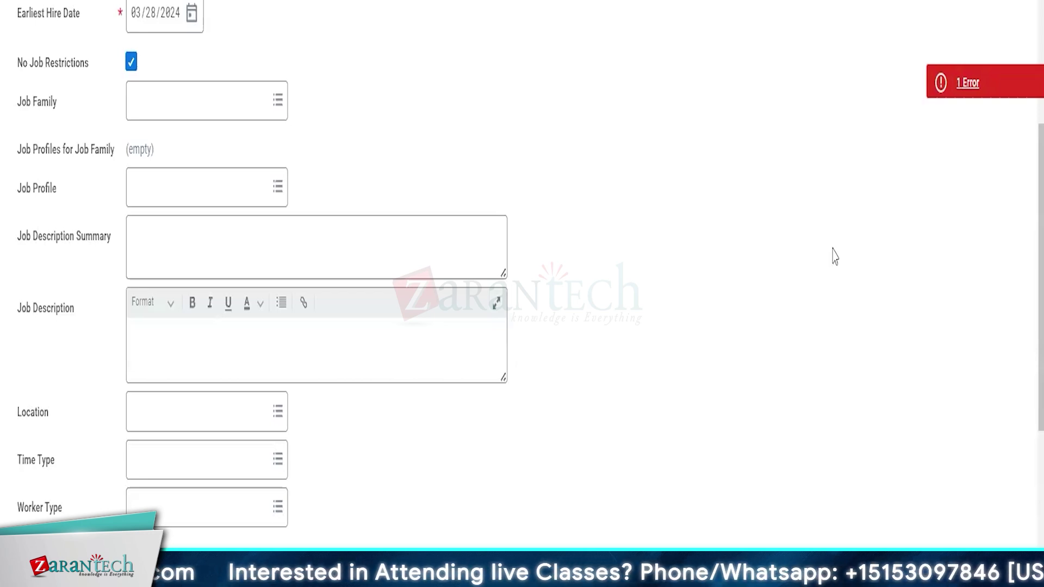
Turn off No Job Restrictions on the position request and open the Location choices
{"action": "left_click", "coordinate": [132, 62]}
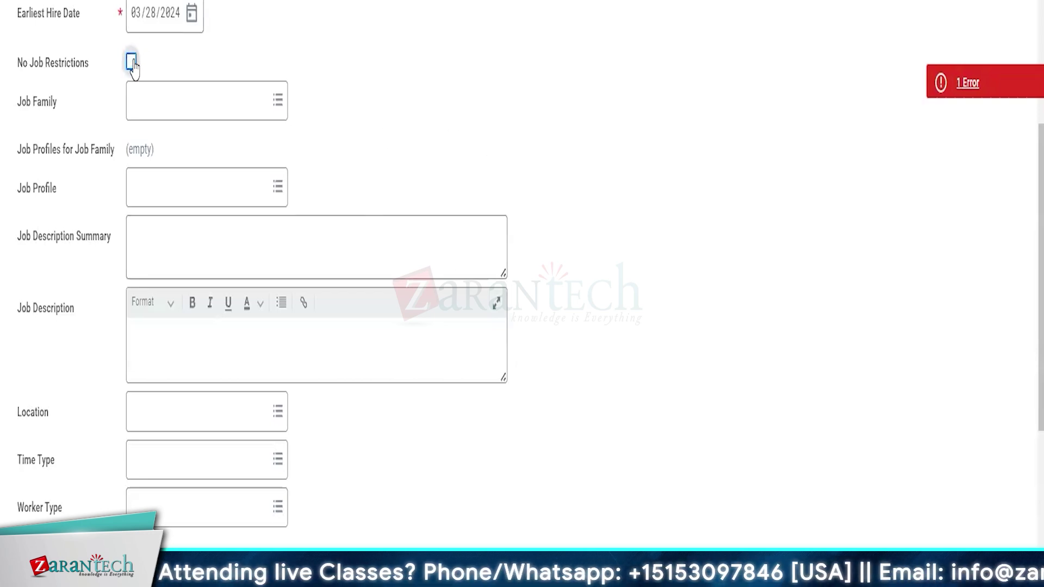
{"action": "left_click", "coordinate": [172, 414]}
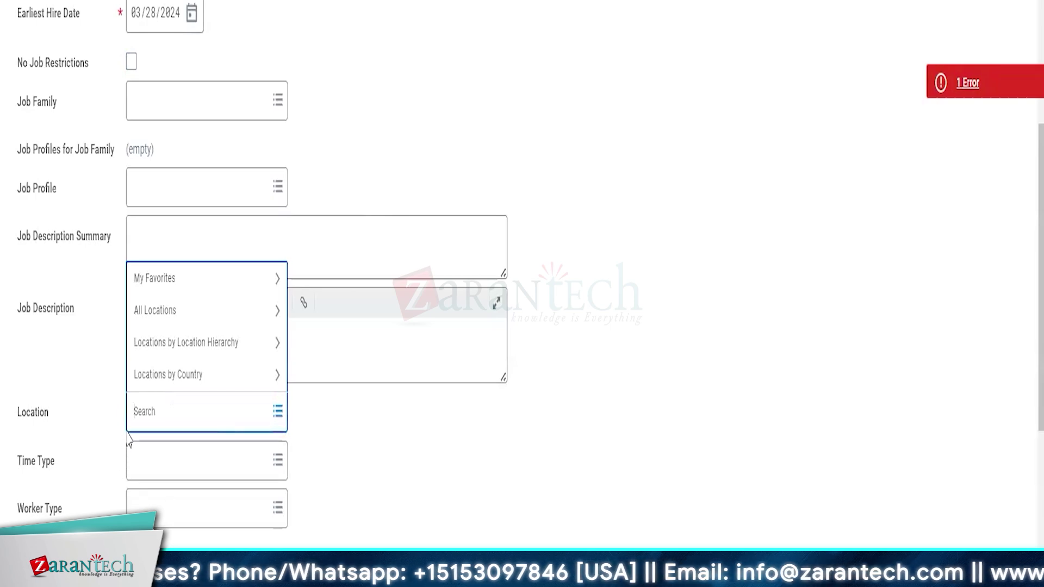
{"action": "left_click_drag", "start_coordinate": [14, 420], "coordinate": [59, 425]}
{"action": "left_click", "coordinate": [456, 508]}
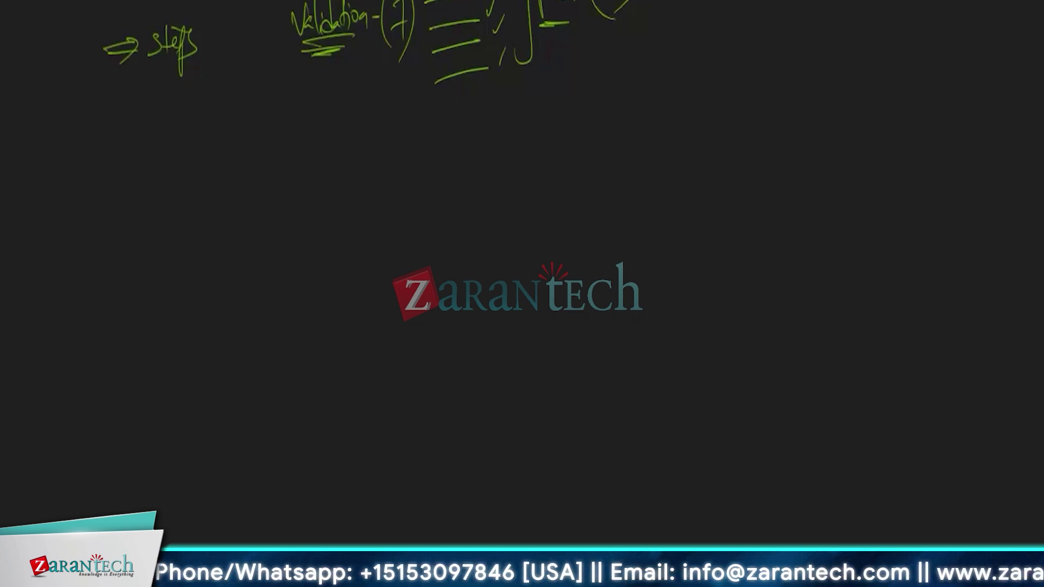
Switch to the whiteboard, handwrite "Job Profile" below the Steps note, underline it repeatedly, and enclose it in large parentheses
{"action": "mouse_move", "coordinate": [117, 212]}
{"action": "left_mouse_down"}
{"action": "mouse_move", "coordinate": [120, 245]}
{"action": "mouse_move", "coordinate": [170, 248]}
{"action": "mouse_move", "coordinate": [186, 197]}
{"action": "mouse_move", "coordinate": [193, 228]}
{"action": "mouse_move", "coordinate": [210, 220]}
{"action": "left_mouse_up"}
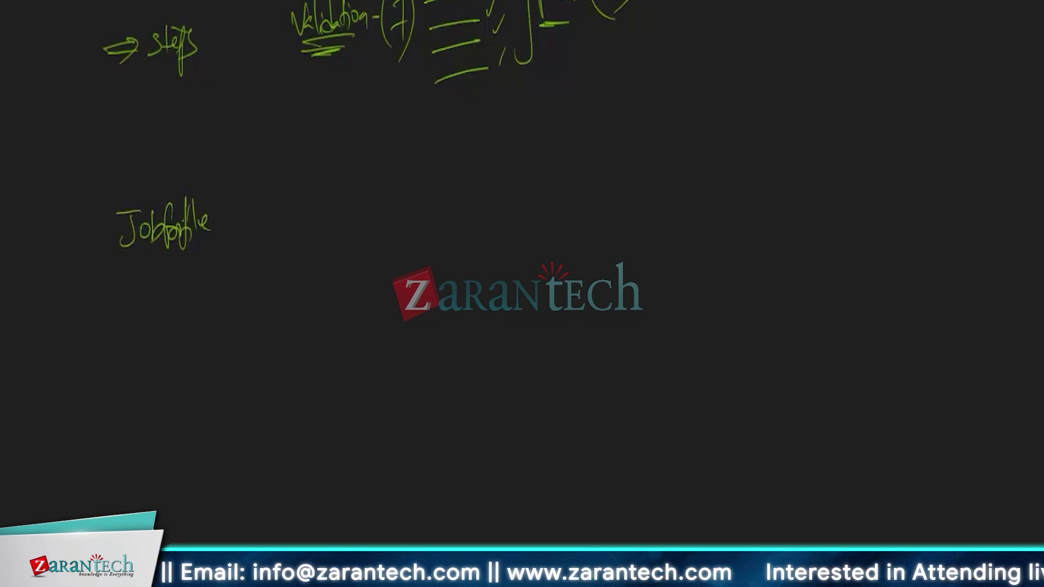
{"action": "left_click_drag", "start_coordinate": [136, 274], "coordinate": [191, 263]}
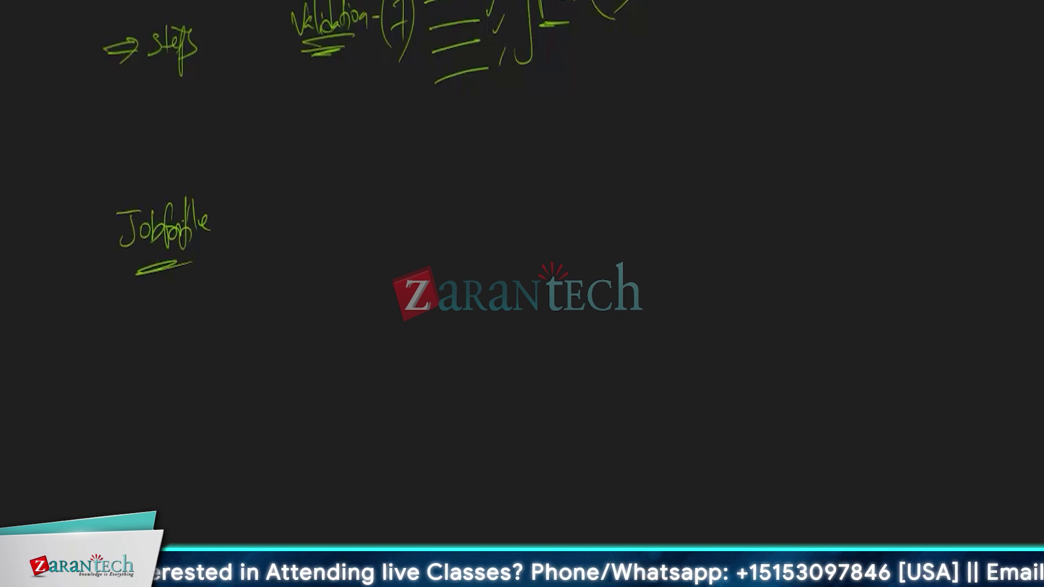
{"action": "left_click_drag", "start_coordinate": [222, 215], "coordinate": [227, 245]}
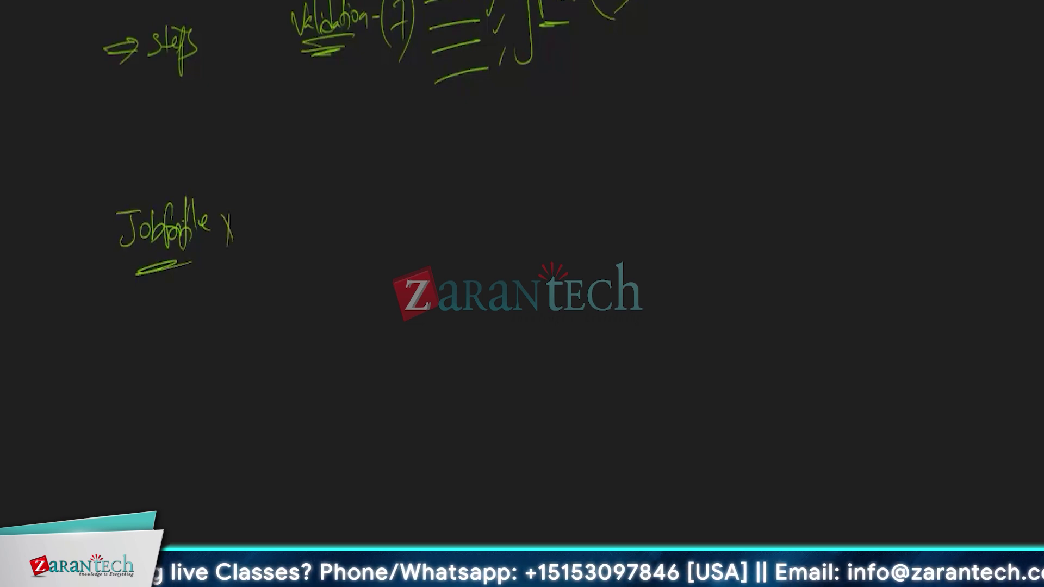
{"action": "left_click_drag", "start_coordinate": [136, 267], "coordinate": [216, 250]}
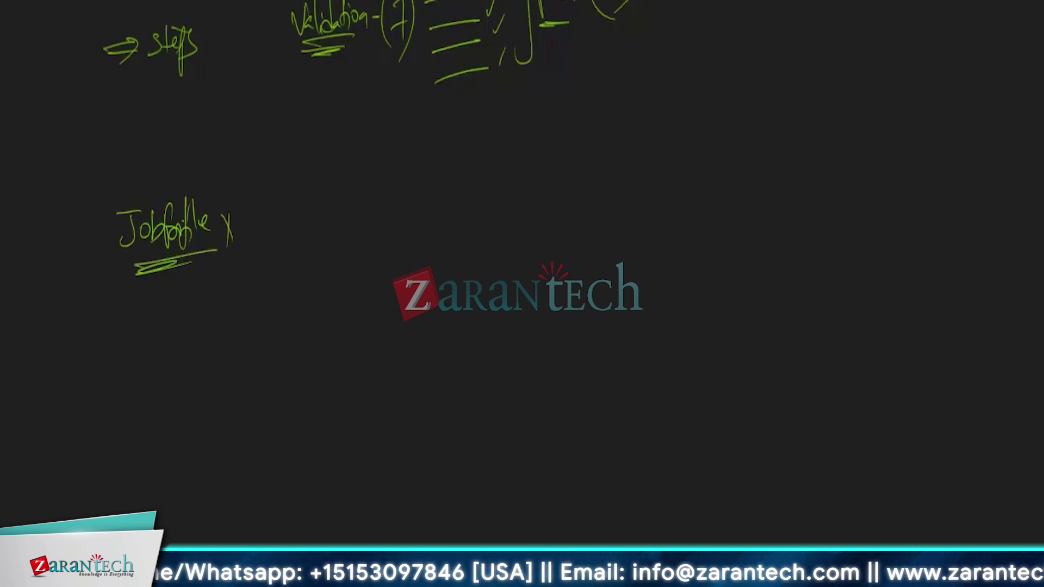
{"action": "left_click_drag", "start_coordinate": [117, 180], "coordinate": [146, 310]}
{"action": "left_click_drag", "start_coordinate": [205, 174], "coordinate": [206, 299]}
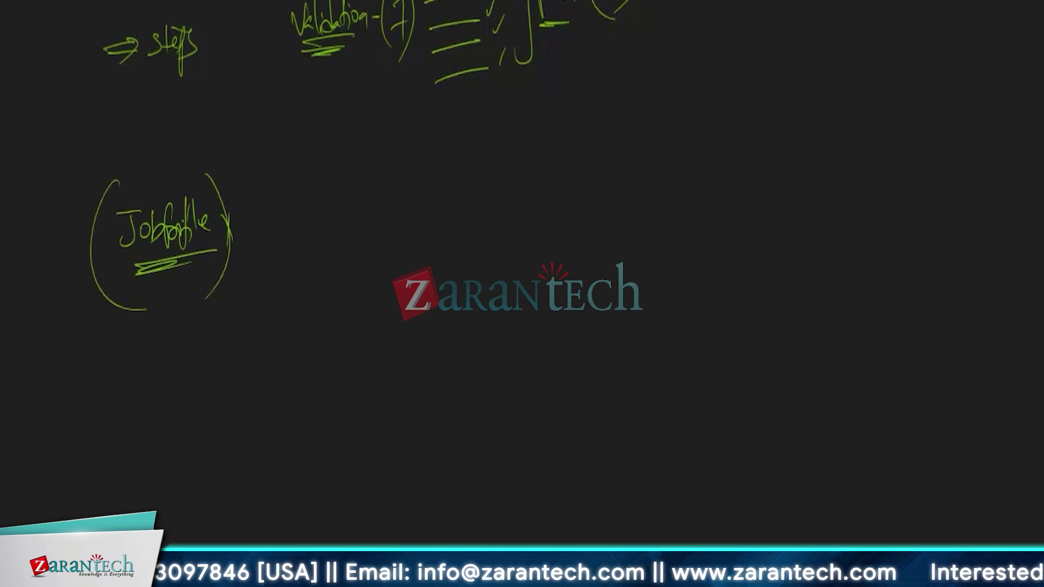
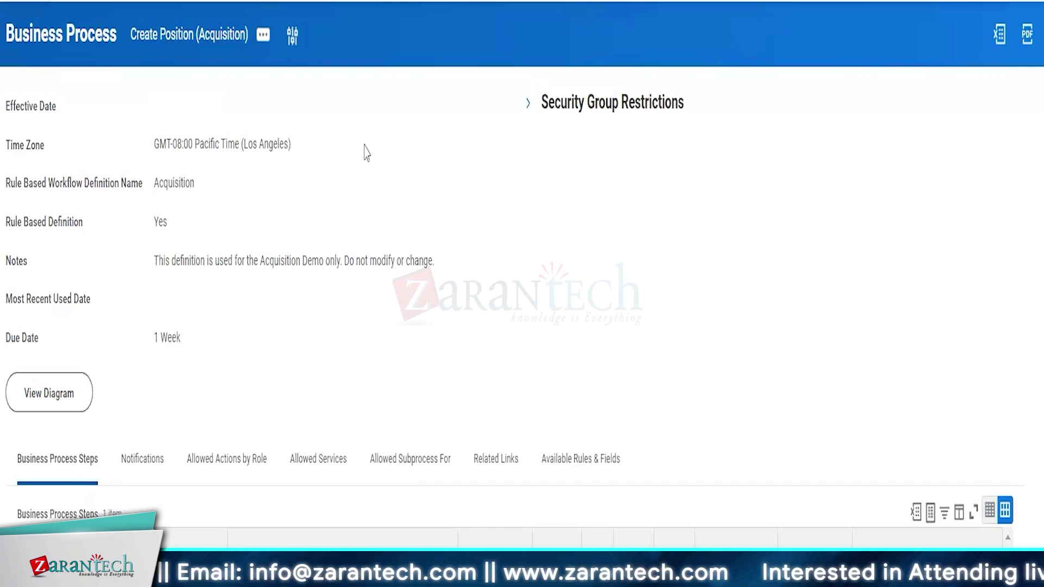
Reload the Create Position (Acquisition) business process definition for other effective dates in the GMT-08:00 Pacific time zone
{"action": "left_click", "coordinate": [292, 35]}
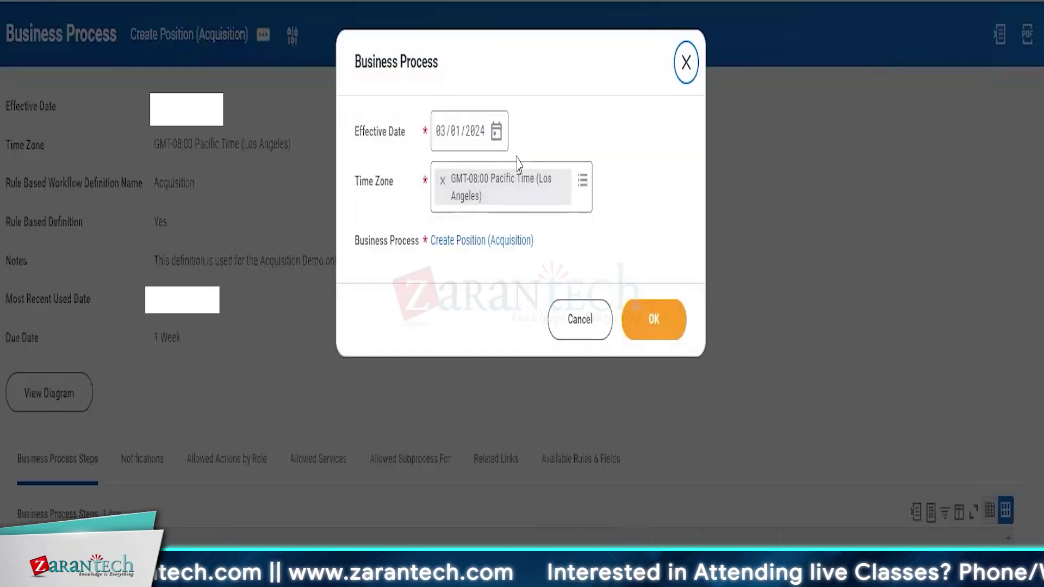
{"action": "left_click", "coordinate": [494, 131]}
{"action": "left_click", "coordinate": [615, 351]}
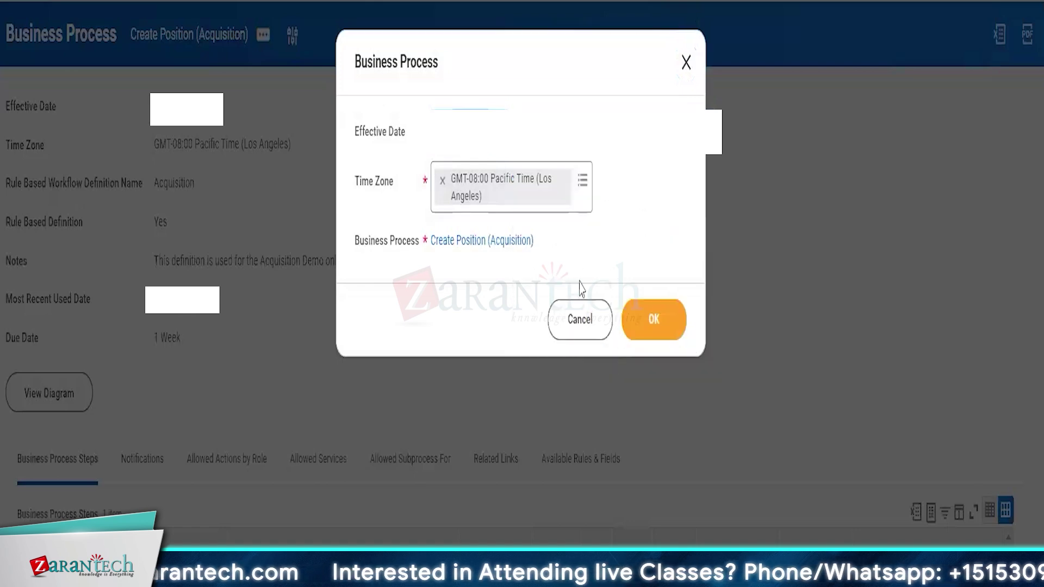
{"action": "left_click", "coordinate": [654, 324]}
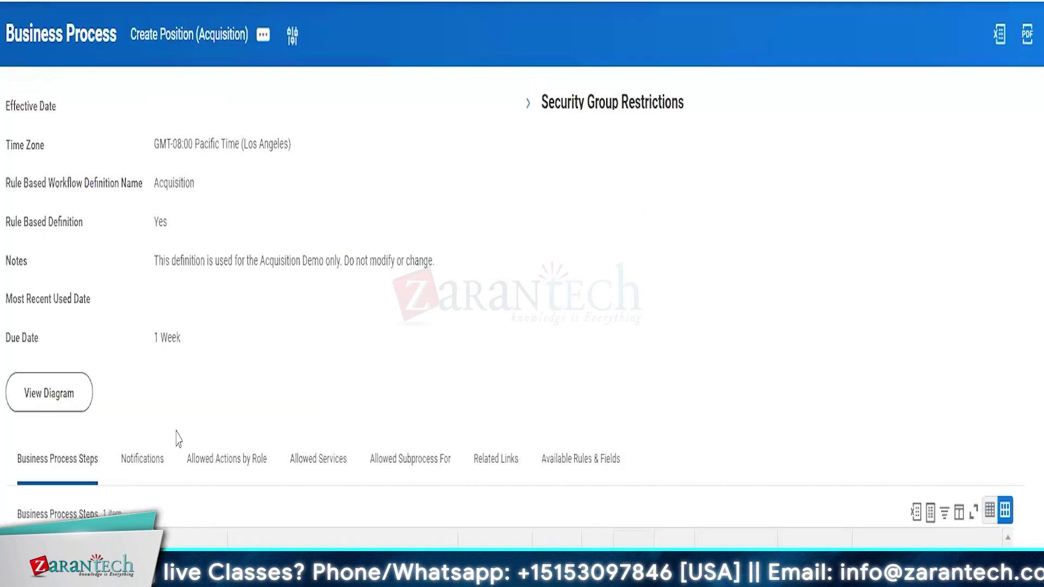
{"action": "left_click", "coordinate": [292, 35]}
{"action": "left_click", "coordinate": [491, 135]}
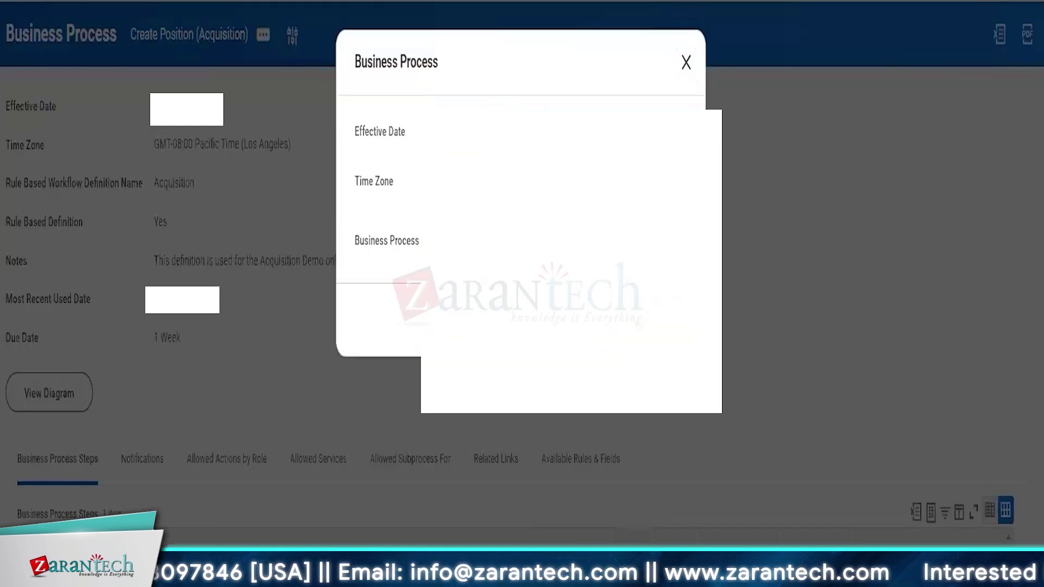
{"action": "left_click", "coordinate": [659, 321]}
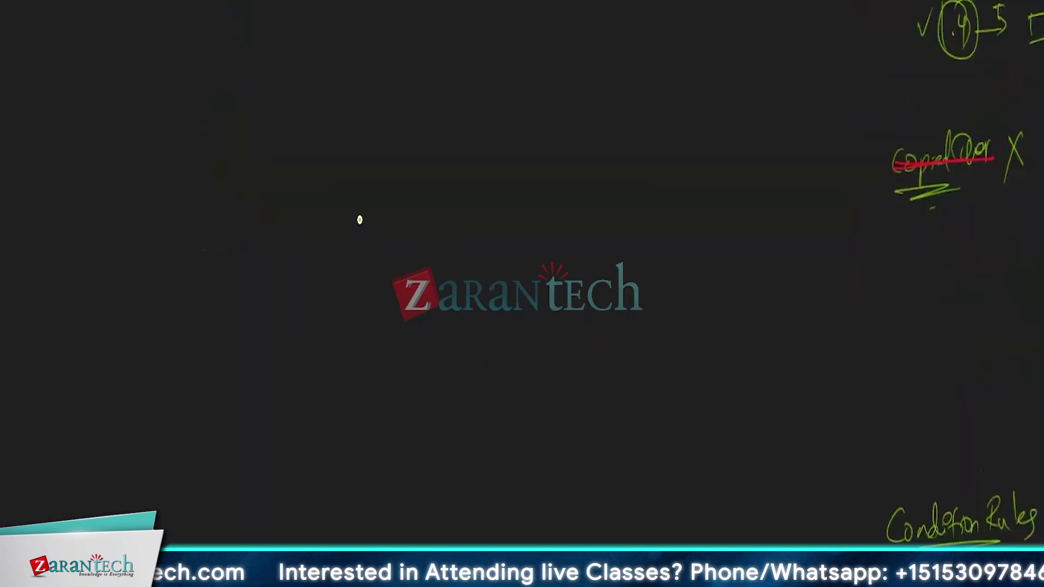
Switch to the whiteboard, handwrite "Location is empty" in a blank area, double-underline it, and draw a box around it
{"action": "mouse_move", "coordinate": [106, 33]}
{"action": "left_mouse_down"}
{"action": "mouse_move", "coordinate": [103, 77]}
{"action": "mouse_move", "coordinate": [119, 63]}
{"action": "mouse_move", "coordinate": [199, 76]}
{"action": "left_mouse_up"}
{"action": "mouse_move", "coordinate": [206, 65]}
{"action": "left_mouse_down"}
{"action": "mouse_move", "coordinate": [200, 77]}
{"action": "mouse_move", "coordinate": [258, 61]}
{"action": "mouse_move", "coordinate": [264, 120]}
{"action": "left_mouse_up"}
{"action": "left_click_drag", "start_coordinate": [275, 32], "coordinate": [288, 52]}
{"action": "left_click_drag", "start_coordinate": [107, 110], "coordinate": [269, 91]}
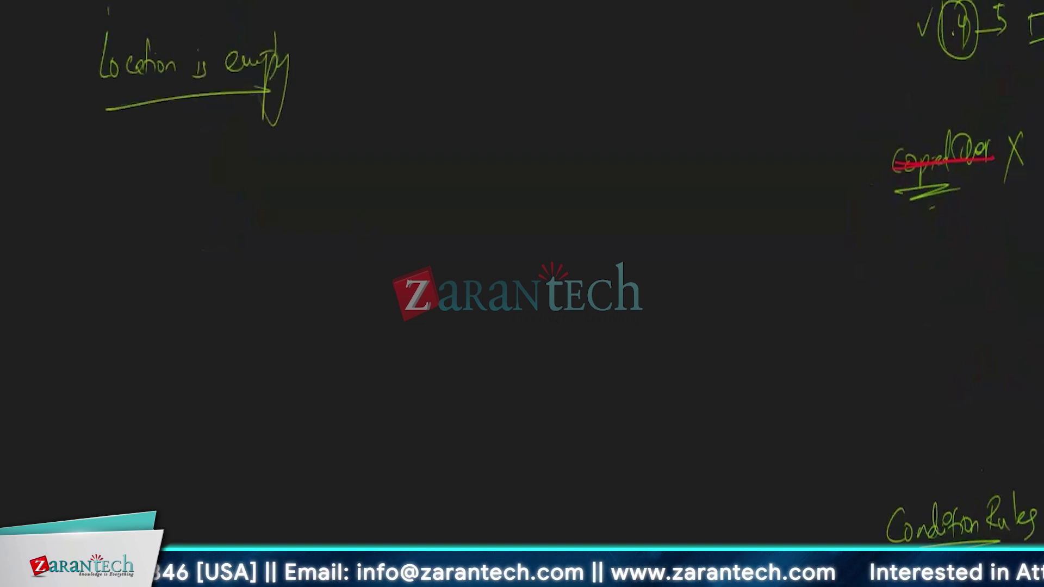
{"action": "left_click_drag", "start_coordinate": [97, 90], "coordinate": [103, 3]}
{"action": "mouse_move", "coordinate": [84, 16]}
{"action": "left_mouse_down"}
{"action": "mouse_move", "coordinate": [260, 3]}
{"action": "mouse_move", "coordinate": [280, 82]}
{"action": "left_mouse_up"}
{"action": "left_click_drag", "start_coordinate": [116, 121], "coordinate": [265, 110]}
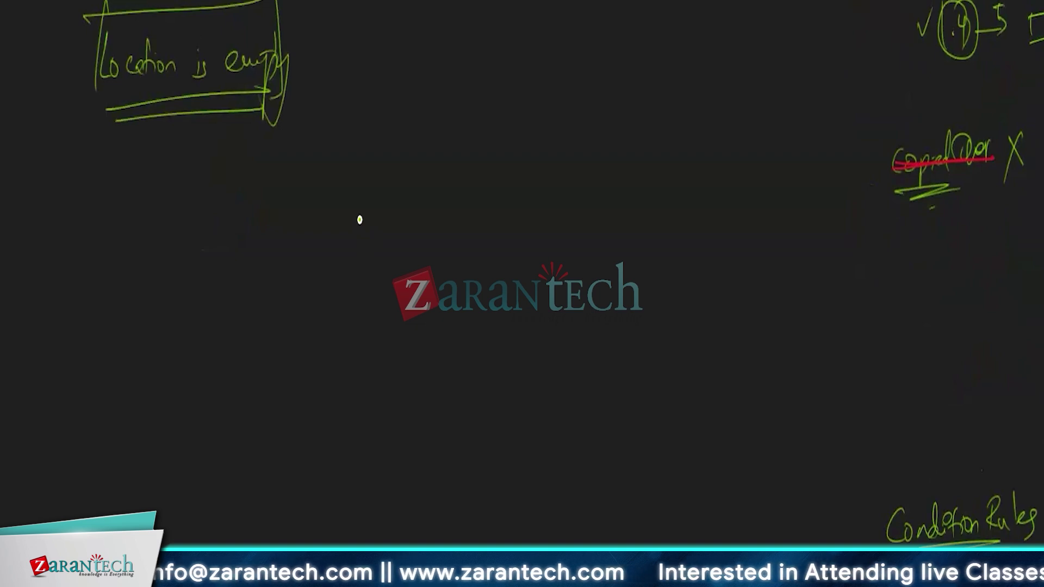
Handwrite an arrow and "Bu" beside the boxed "Location is empty" note, and add a tick mark at the box's upper edge
{"action": "mouse_move", "coordinate": [302, 42]}
{"action": "left_mouse_down"}
{"action": "mouse_move", "coordinate": [344, 40]}
{"action": "mouse_move", "coordinate": [315, 70]}
{"action": "left_mouse_up"}
{"action": "left_click_drag", "start_coordinate": [365, 16], "coordinate": [363, 56]}
{"action": "left_click_drag", "start_coordinate": [376, 35], "coordinate": [386, 49]}
{"action": "left_click_drag", "start_coordinate": [175, 19], "coordinate": [200, 1]}
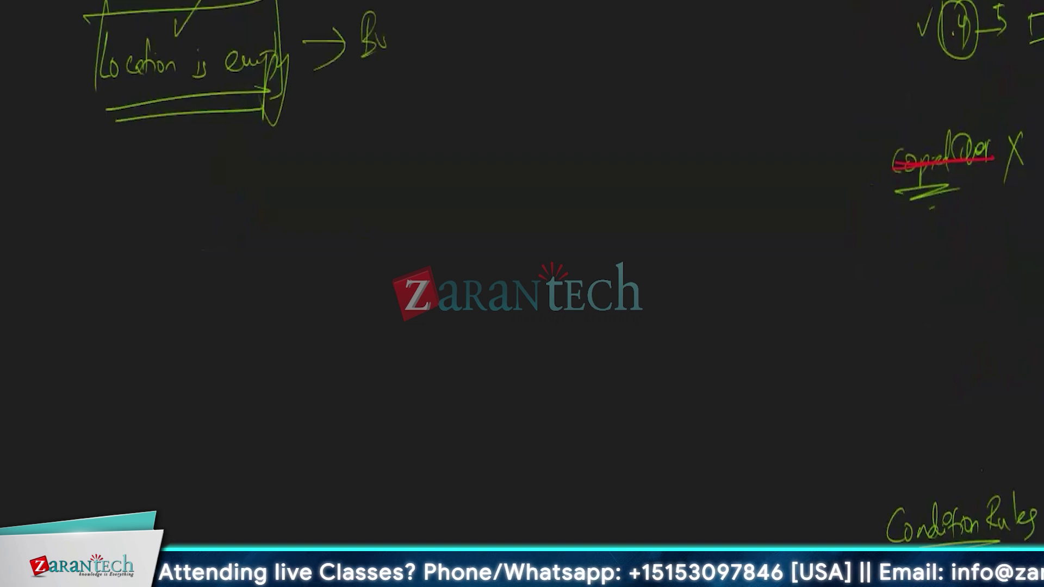
Sketch a placeholder message with a "T" and dotted lines below the boxed note, and enclose it in large parentheses
{"action": "left_click_drag", "start_coordinate": [271, 171], "coordinate": [306, 162]}
{"action": "mouse_move", "coordinate": [294, 159]}
{"action": "left_mouse_down"}
{"action": "mouse_move", "coordinate": [293, 197]}
{"action": "mouse_move", "coordinate": [324, 192]}
{"action": "left_mouse_up"}
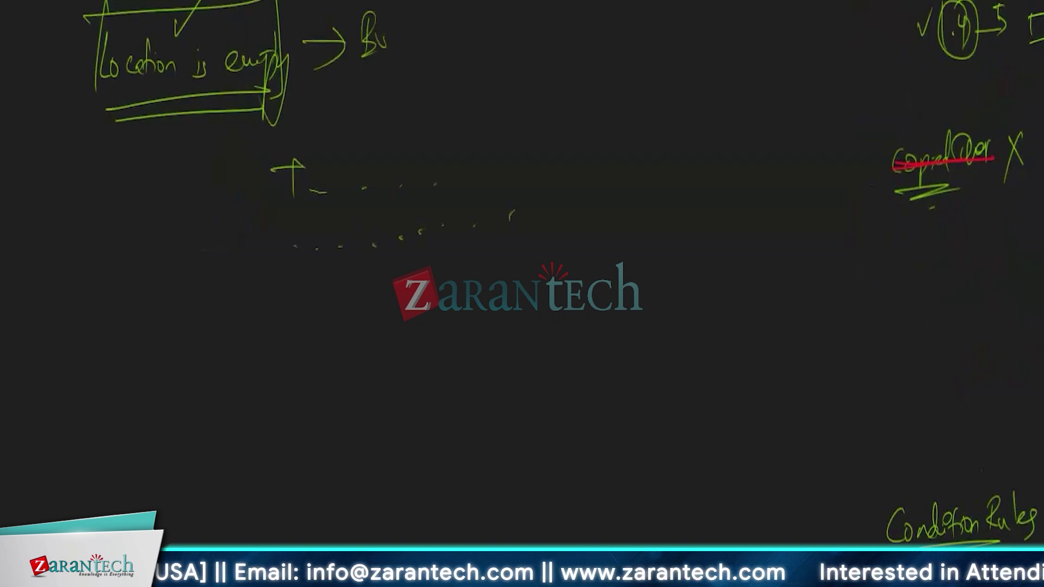
{"action": "mouse_move", "coordinate": [274, 140]}
{"action": "left_mouse_down"}
{"action": "mouse_move", "coordinate": [264, 190]}
{"action": "mouse_move", "coordinate": [326, 302]}
{"action": "left_mouse_up"}
{"action": "left_click_drag", "start_coordinate": [495, 131], "coordinate": [468, 321]}
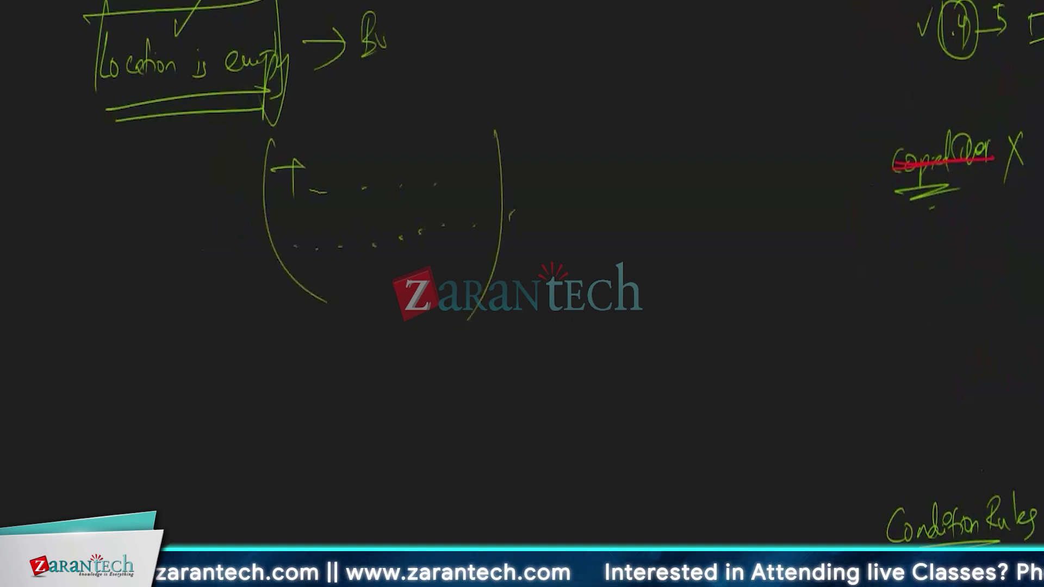
{"action": "left_click_drag", "start_coordinate": [173, 94], "coordinate": [274, 2]}
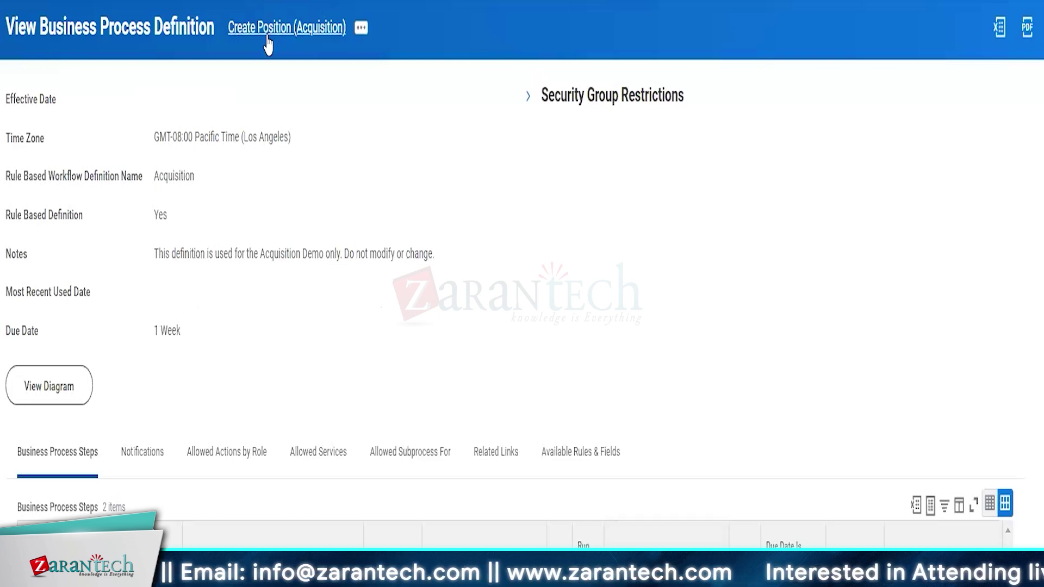
Switch to Workday and maintain the step conditions of Create Position (Acquisition) step b - Action, effective 03/28/2024 in the GMT-08:00 Pacific time zone
{"action": "left_click", "coordinate": [286, 28]}
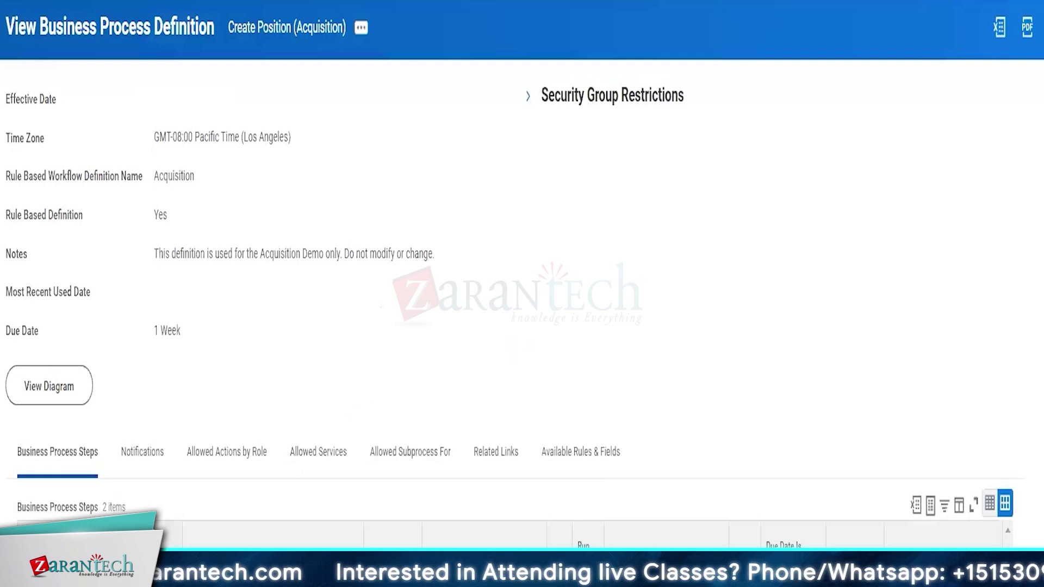
{"action": "left_click", "coordinate": [49, 569]}
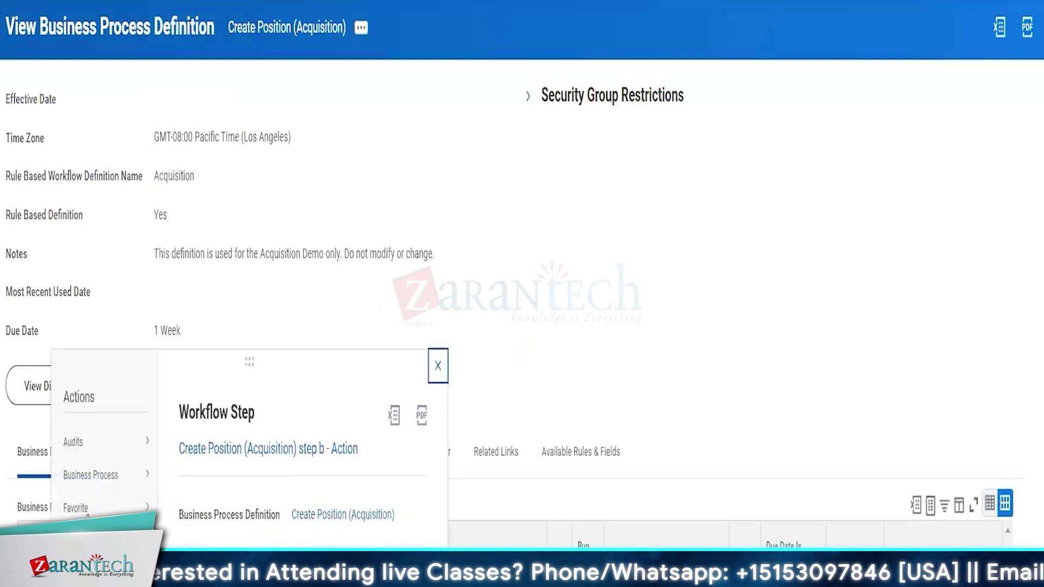
{"action": "mouse_move", "coordinate": [91, 476]}
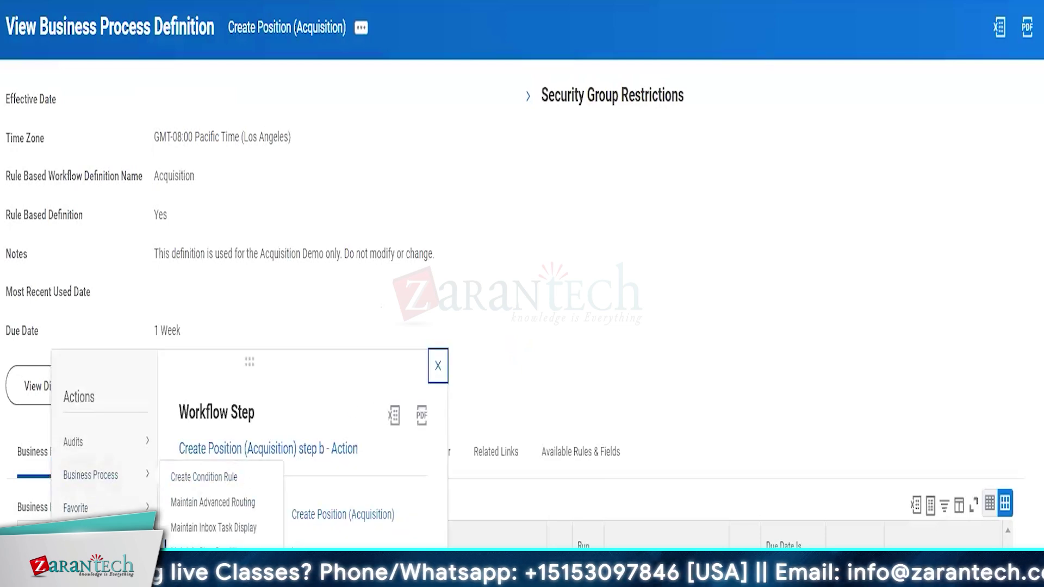
{"action": "left_click", "coordinate": [204, 477]}
{"action": "left_click", "coordinate": [672, 324]}
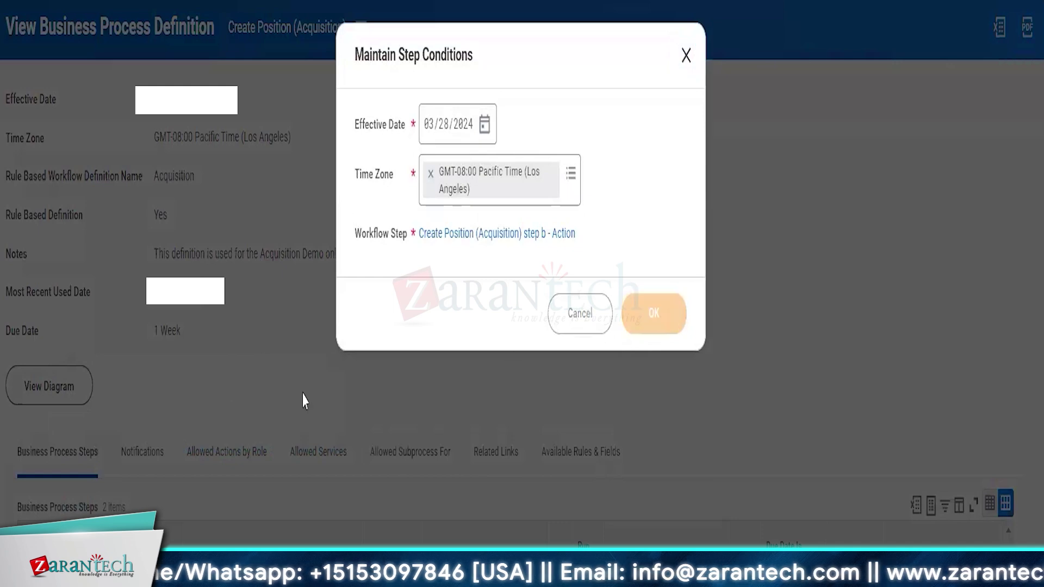
{"action": "left_click", "coordinate": [130, 407]}
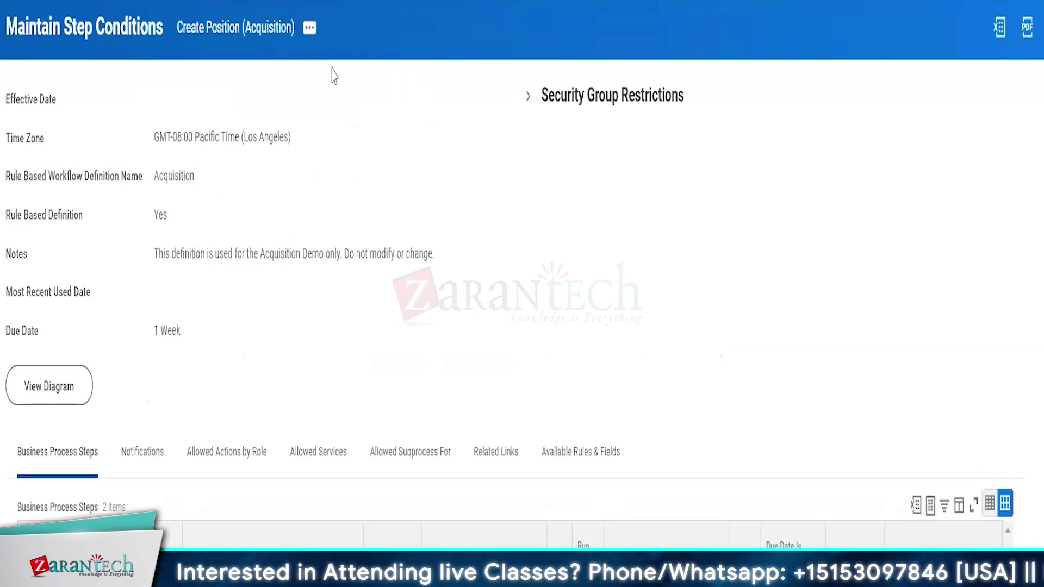
Edit the Create Position (Acquisition) business process definition in the GMT-08:00 Pacific time zone and save it without the step b action
{"action": "left_click", "coordinate": [309, 27]}
{"action": "mouse_move", "coordinate": [363, 142]}
{"action": "left_click", "coordinate": [452, 191]}
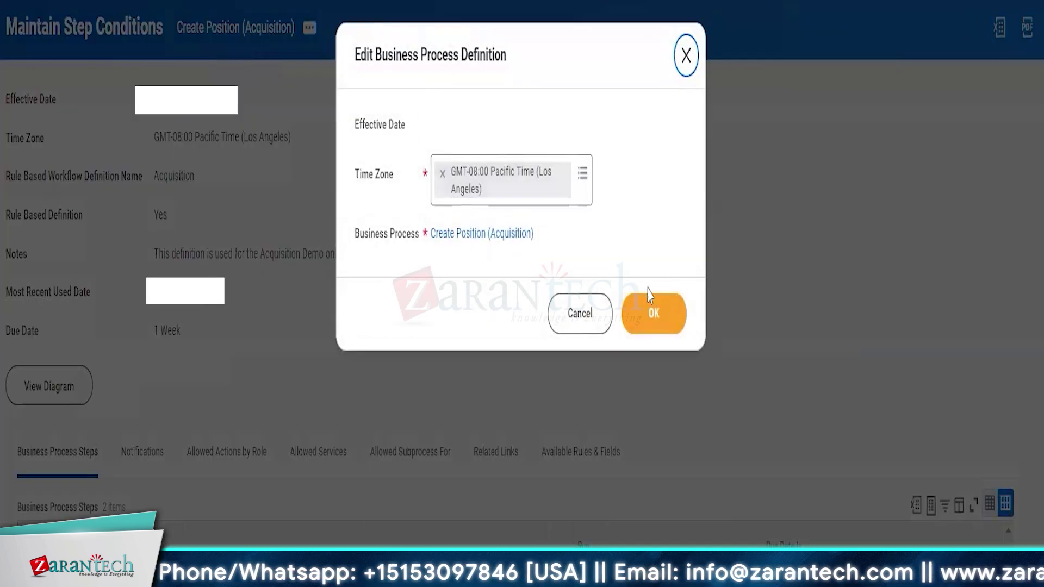
{"action": "left_click", "coordinate": [664, 312]}
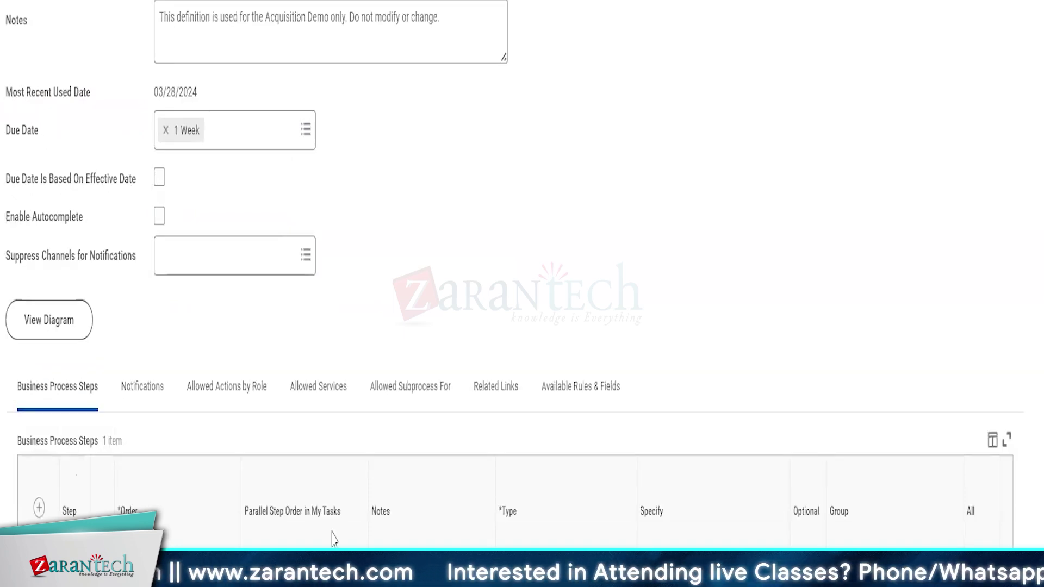
{"action": "left_click", "coordinate": [556, 390]}
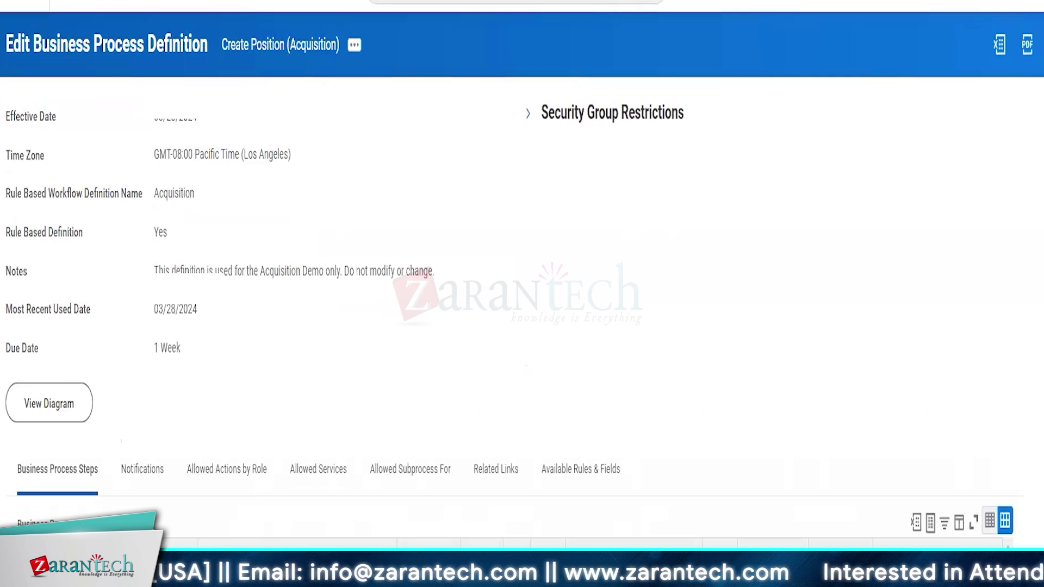
Open the validation message configuration for the Location is Empty condition on step a - Initiation, and expand the message's Text entry for editing
{"action": "scroll", "coordinate": [522, 272], "scroll_direction": "down", "scroll_amount": 1}
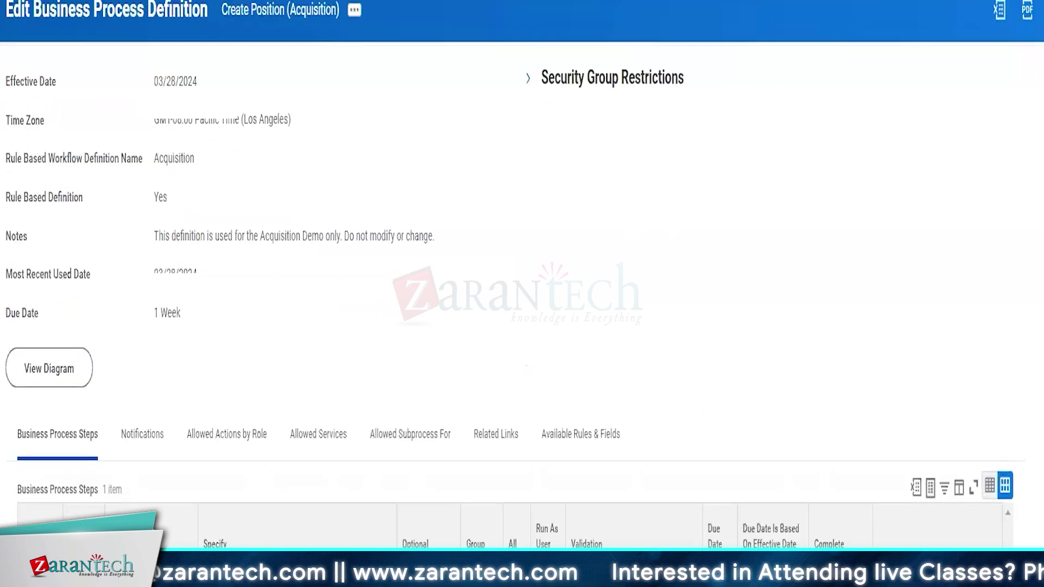
{"action": "scroll", "coordinate": [523, 272], "scroll_direction": "down", "scroll_amount": 1}
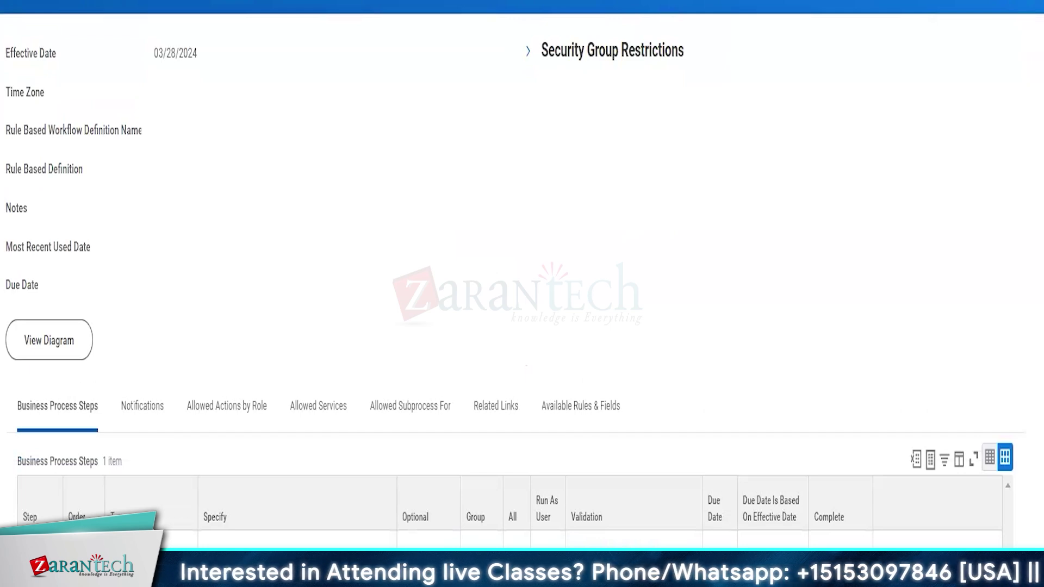
{"action": "scroll", "coordinate": [656, 409], "scroll_direction": "up", "scroll_amount": 1}
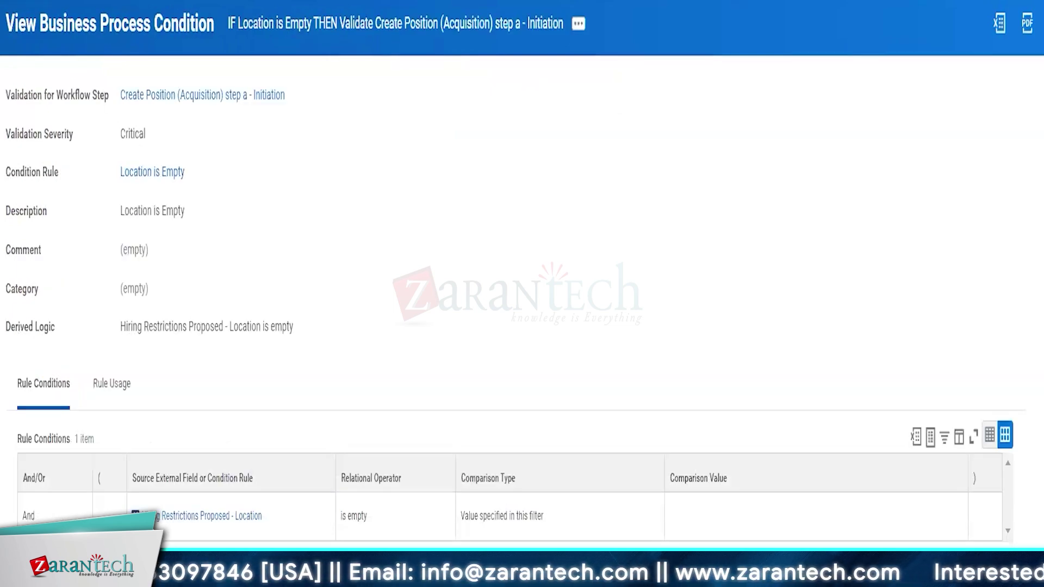
{"action": "left_click", "coordinate": [580, 24]}
{"action": "mouse_move", "coordinate": [10, 248]}
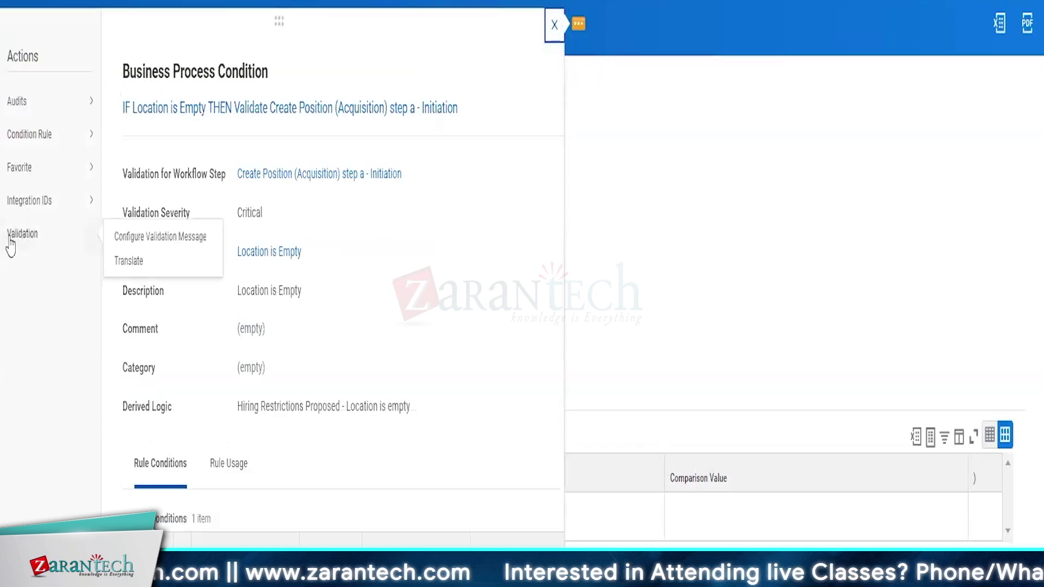
{"action": "left_click", "coordinate": [158, 239]}
{"action": "left_click", "coordinate": [280, 293]}
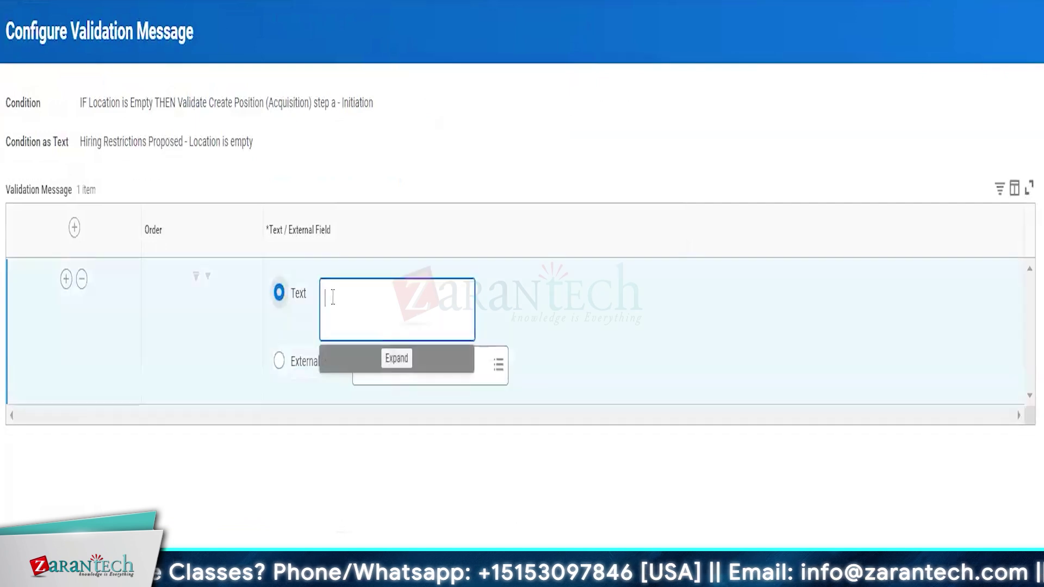
{"action": "left_click", "coordinate": [336, 292]}
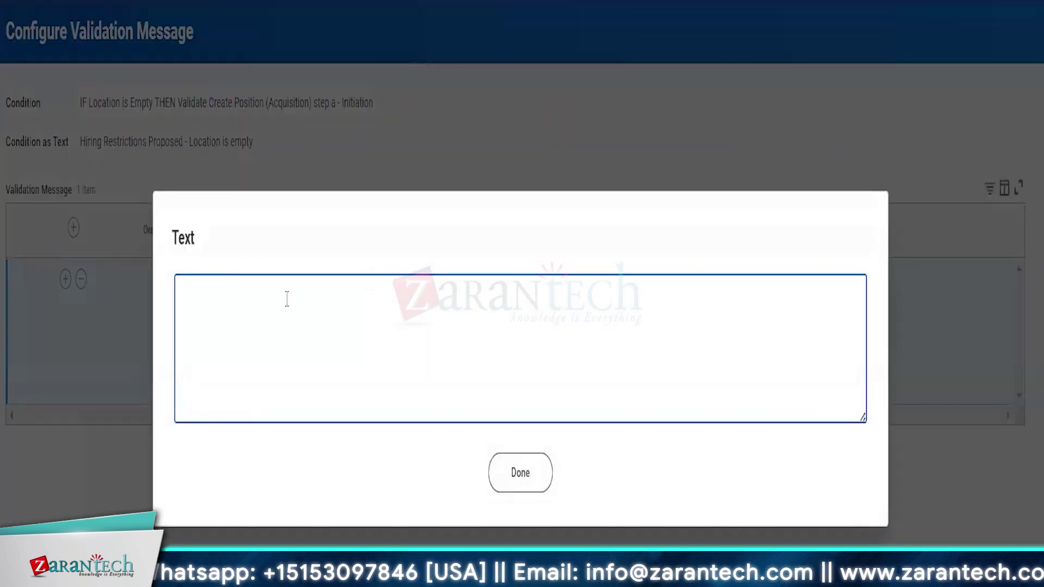
{"action": "type", "text": "The location"}
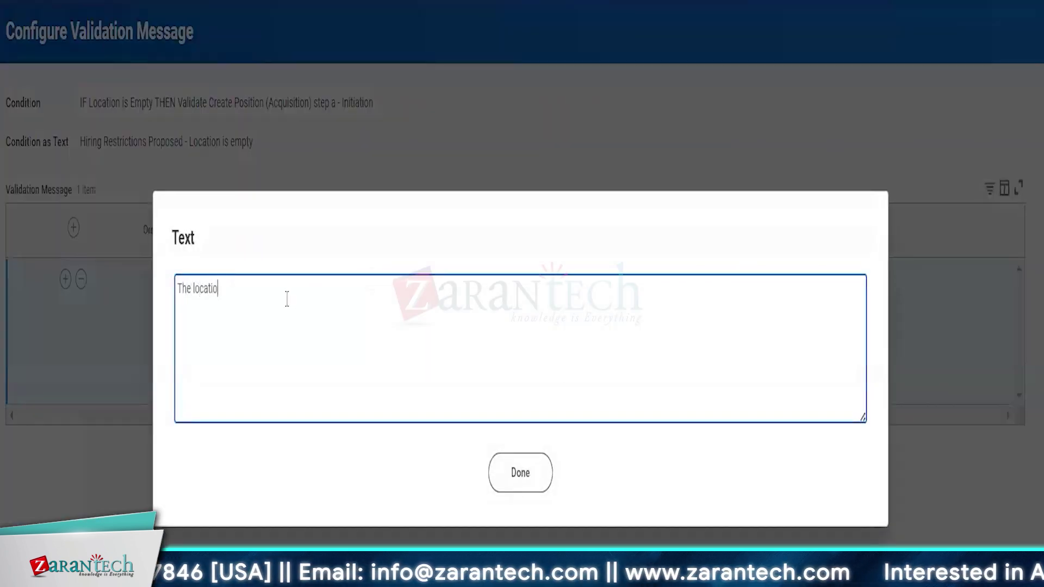
{"action": "key", "text": "BackSpace"}
{"action": "key", "text": "BackSpace"}
{"action": "key", "text": "BackSpace"}
{"action": "key", "text": "BackSpace"}
{"action": "key", "text": "BackSpace"}
{"action": "key", "text": "BackSpace"}
{"action": "key", "text": "BackSpace"}
{"action": "key", "text": "BackSpace"}
{"action": "key", "text": "BackSpace"}
{"action": "key", "text": "BackSpace"}
{"action": "key", "text": "BackSpace"}
{"action": "key", "text": "BackSpace"}
{"action": "key", "text": "BackSpace"}
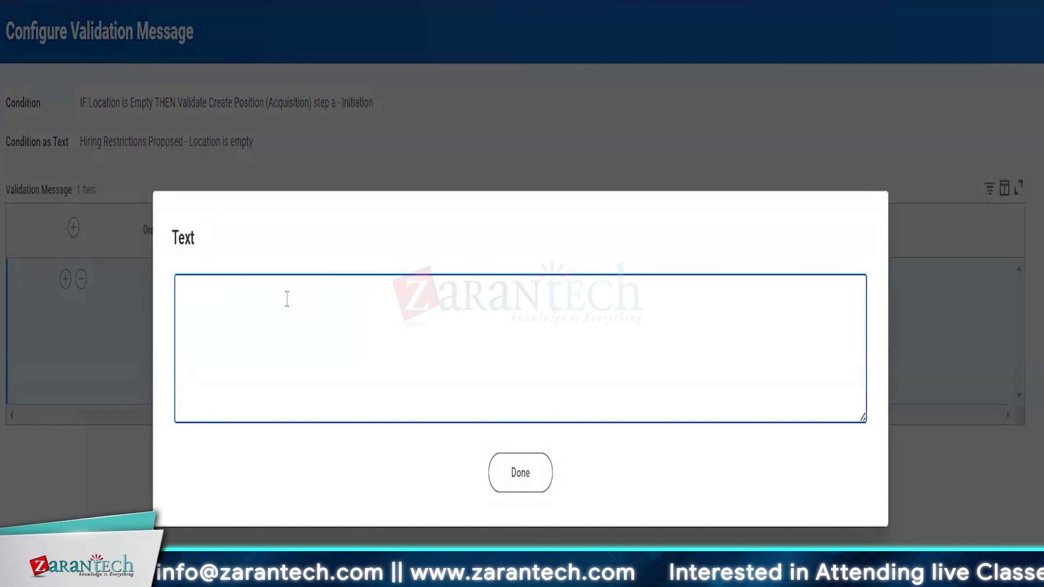
{"action": "type", "text": "You have no"}
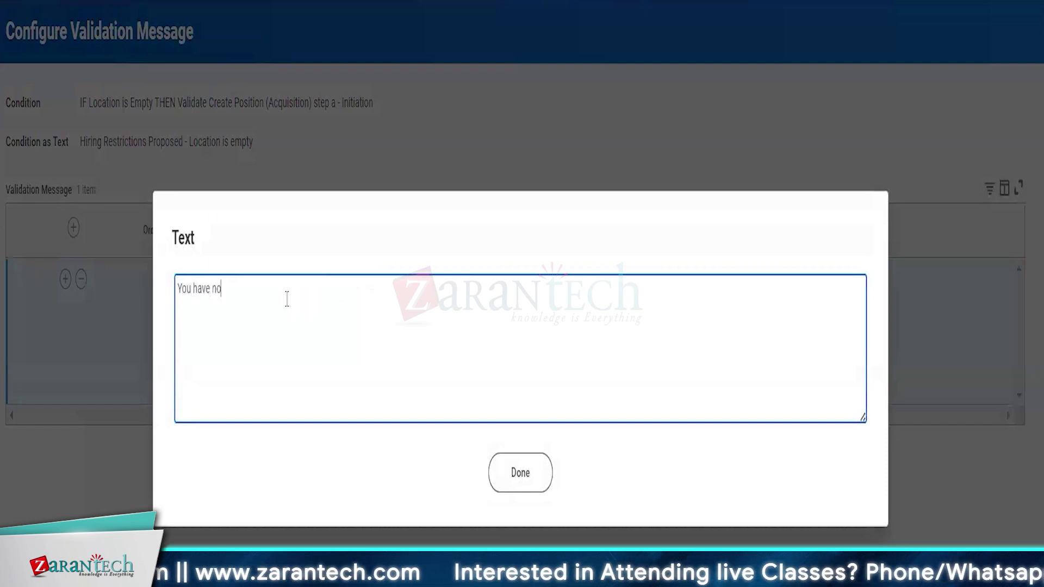
{"action": "type", "text": "t entere"}
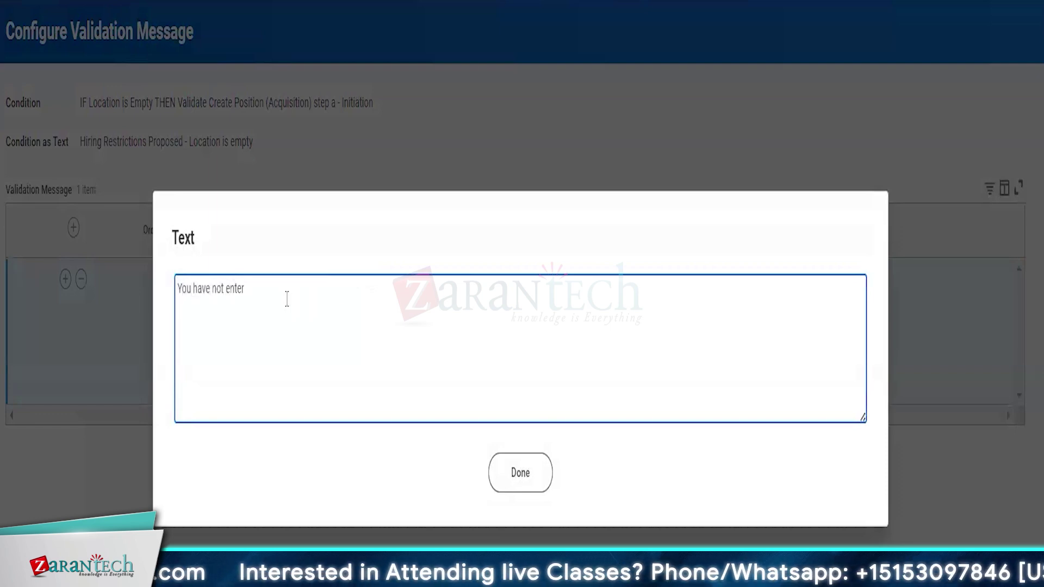
{"action": "key", "text": "BackSpace"}
{"action": "key", "text": "BackSpace"}
{"action": "key", "text": "BackSpace"}
{"action": "key", "text": "BackSpace"}
{"action": "key", "text": "BackSpace"}
{"action": "key", "text": "BackSpace"}
{"action": "key", "text": "BackSpace"}
{"action": "key", "text": "BackSpace"}
{"action": "key", "text": "BackSpace"}
{"action": "key", "text": "BackSpace"}
{"action": "key", "text": "BackSpace"}
{"action": "key", "text": "BackSpace"}
{"action": "key", "text": "BackSpace"}
{"action": "key", "text": "BackSpace"}
{"action": "key", "text": "BackSpace"}
{"action": "key", "text": "BackSpace"}
{"action": "key", "text": "BackSpace"}
{"action": "key", "text": "BackSpace"}
Set the validation message to "The location is empty for the requested position. Please enter location and submit this transaction." and save it
{"action": "type", "text": "The lo"}
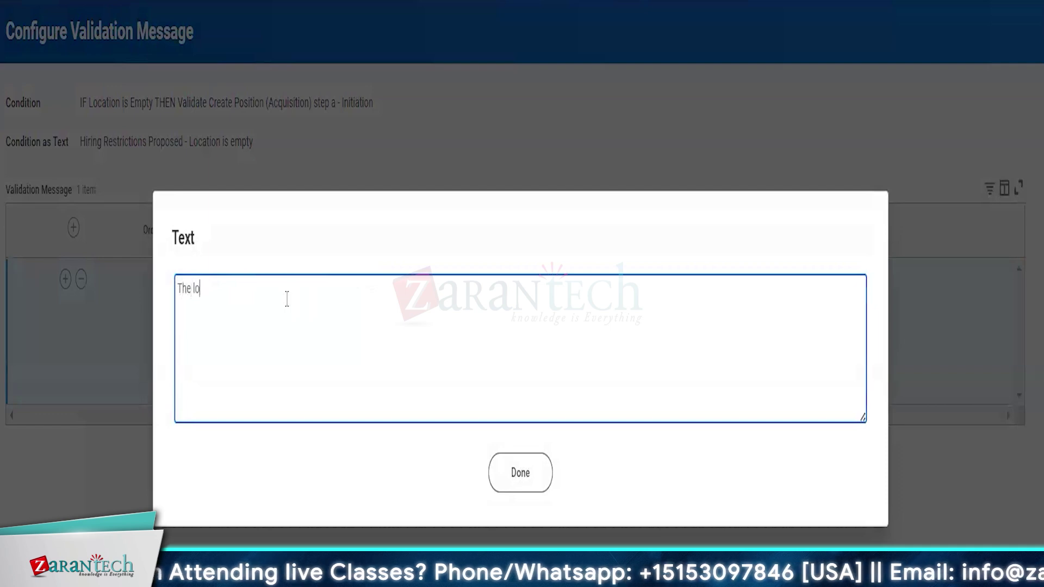
{"action": "type", "text": "cation is empty for the "}
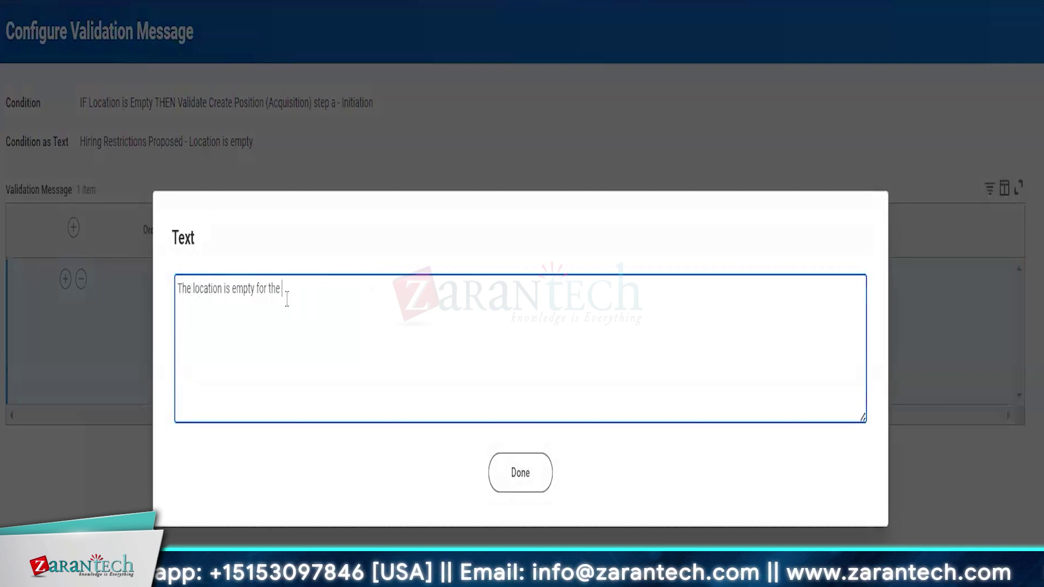
{"action": "type", "text": "requested positi"}
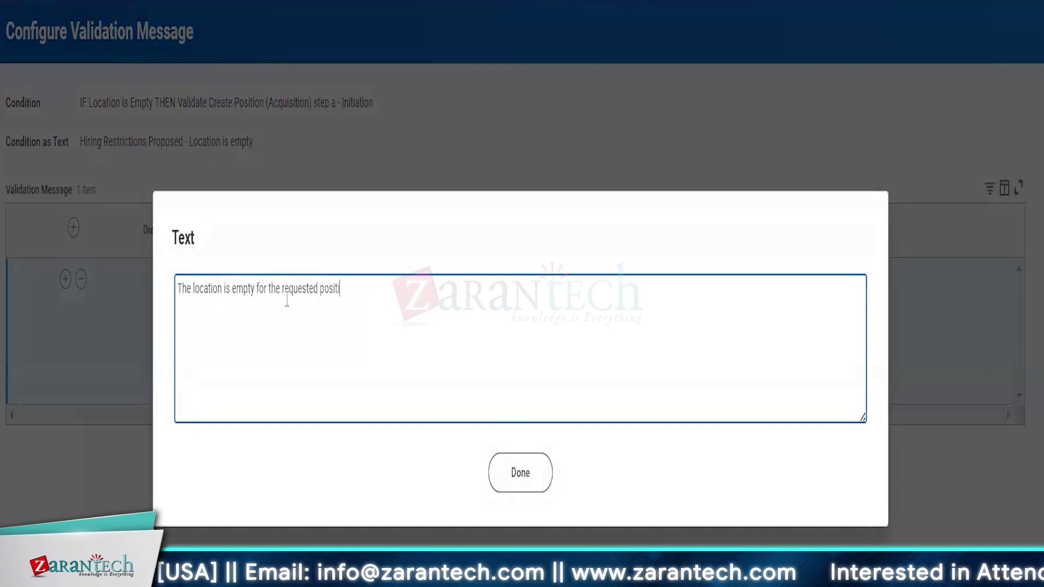
{"action": "type", "text": "on. Please"}
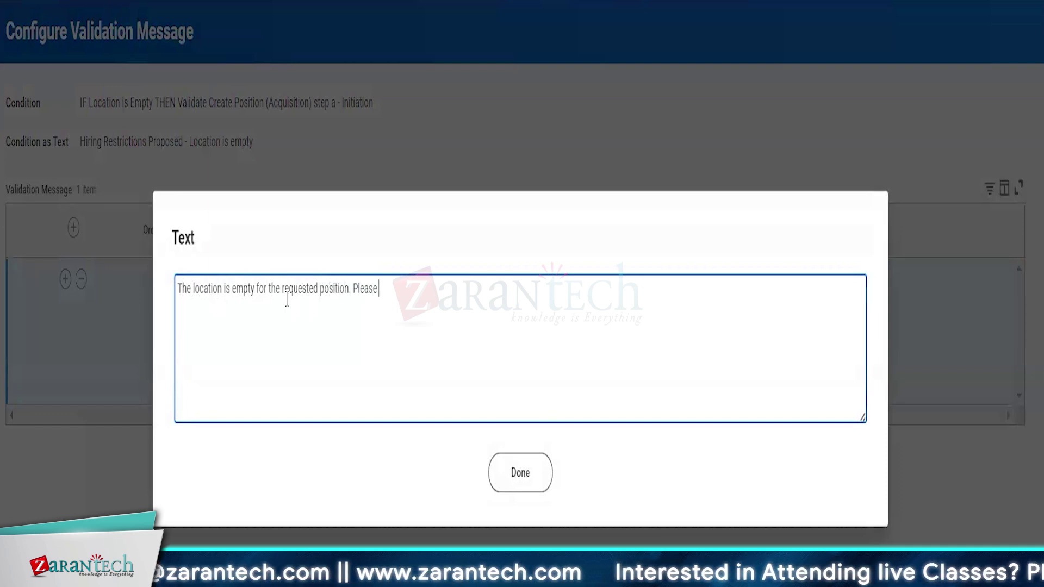
{"action": "type", "text": " enter location "}
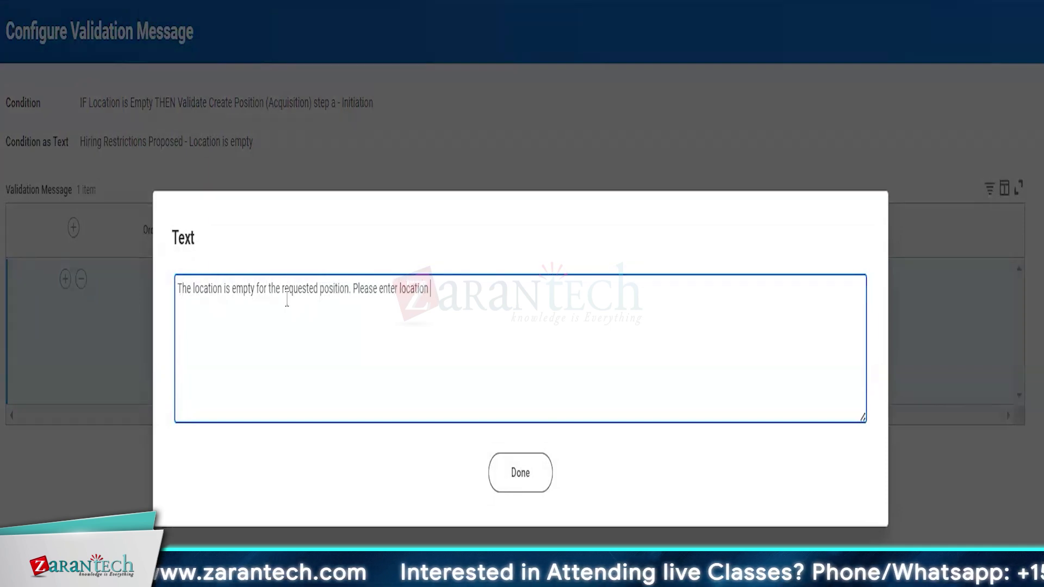
{"action": "type", "text": "and submit t"}
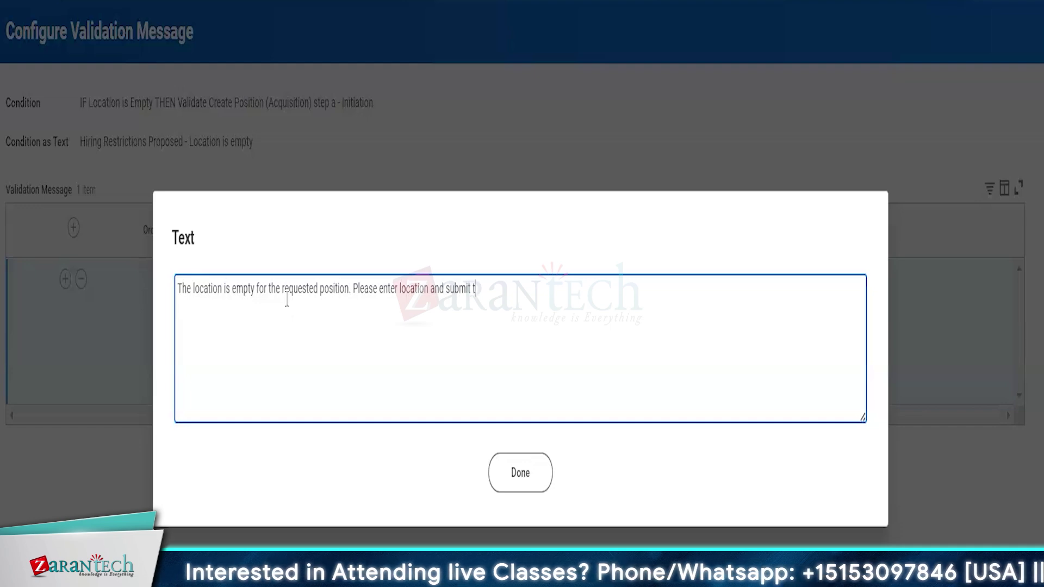
{"action": "type", "text": "his transaction."}
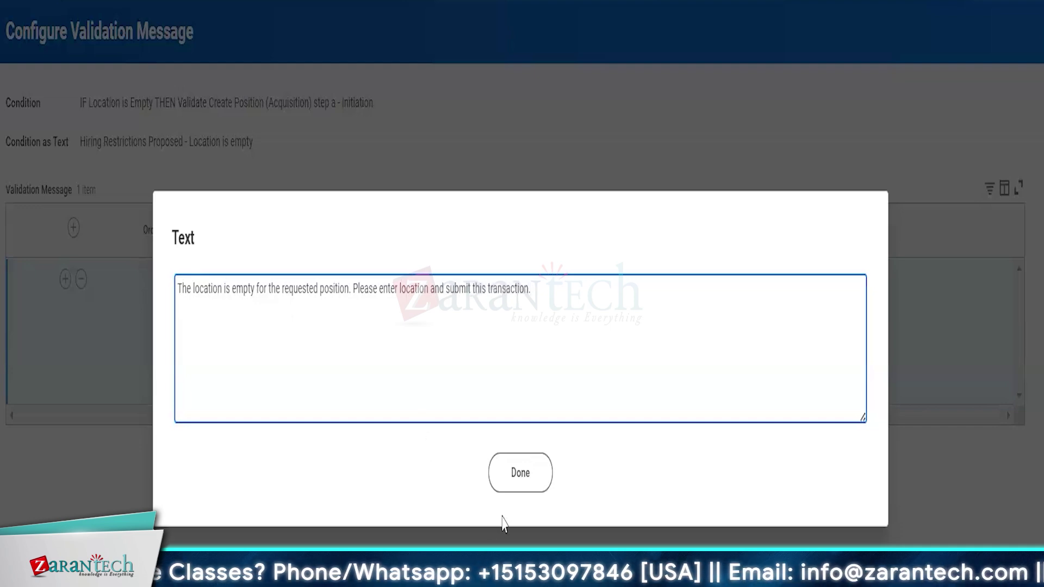
{"action": "left_click", "coordinate": [520, 472]}
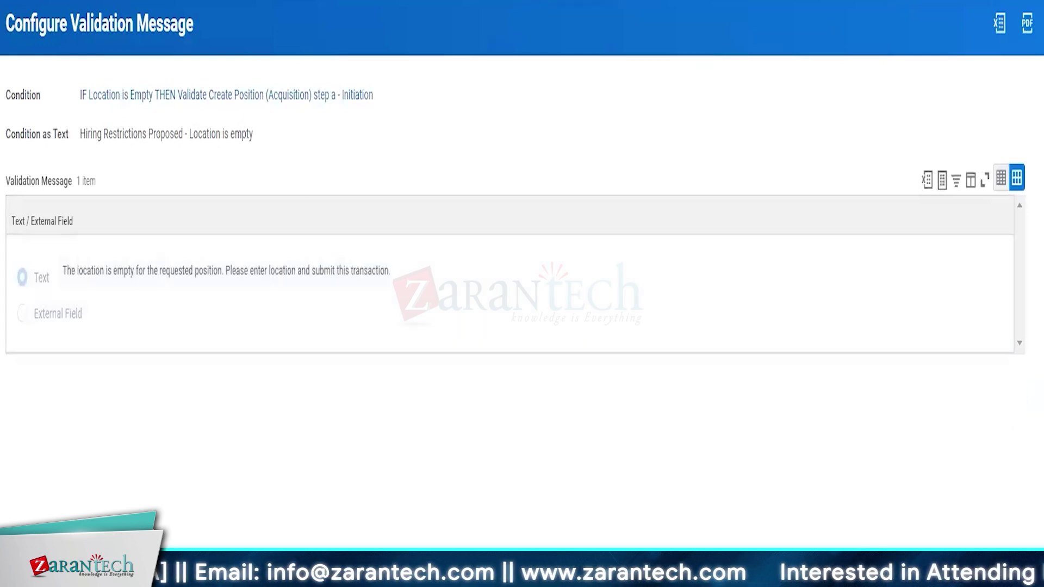
Find the ACME LLP supervisory organization through the recent searches and start a Create Position request for it
{"action": "left_click", "coordinate": [515, 2]}
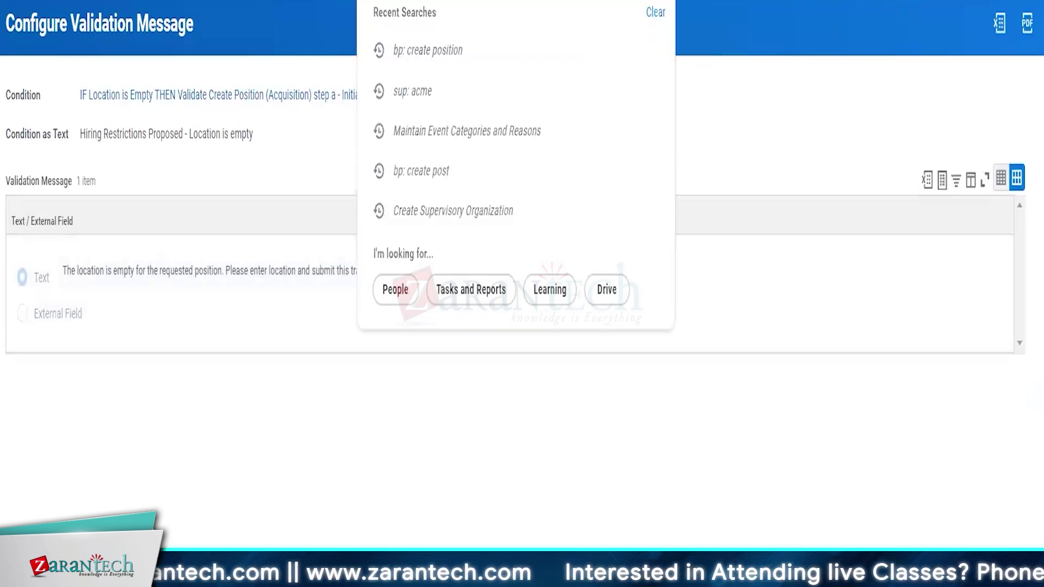
{"action": "left_click", "coordinate": [424, 100]}
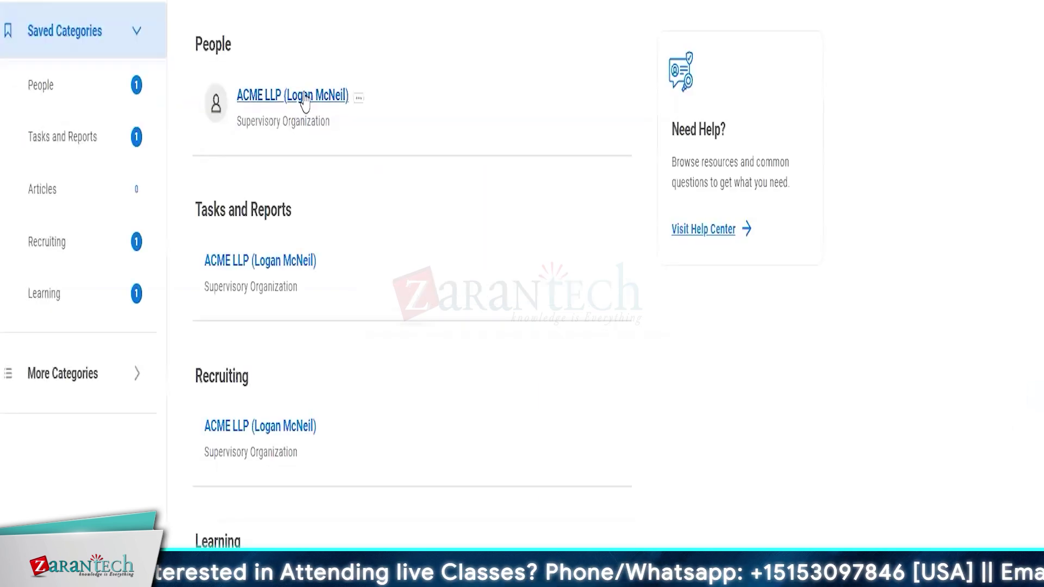
{"action": "left_click", "coordinate": [259, 101]}
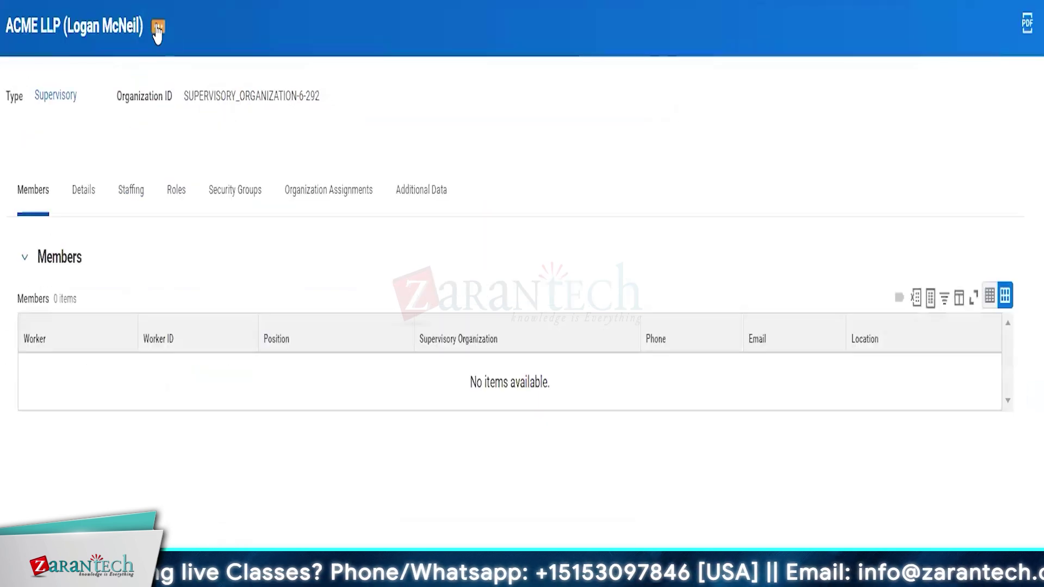
{"action": "left_click", "coordinate": [159, 26]}
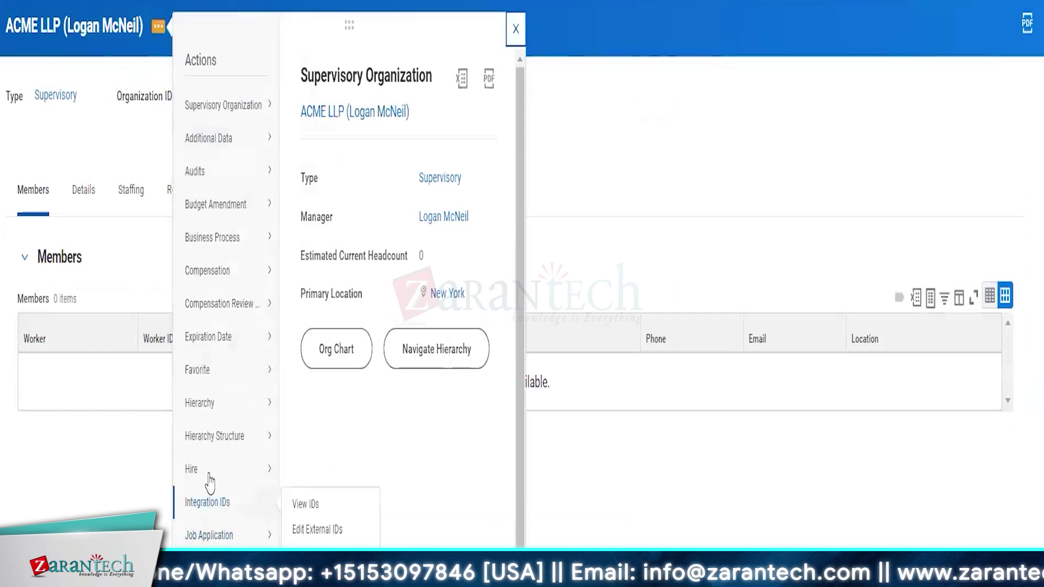
{"action": "scroll", "coordinate": [218, 481], "scroll_direction": "down", "scroll_amount": 3}
{"action": "mouse_move", "coordinate": [192, 317]}
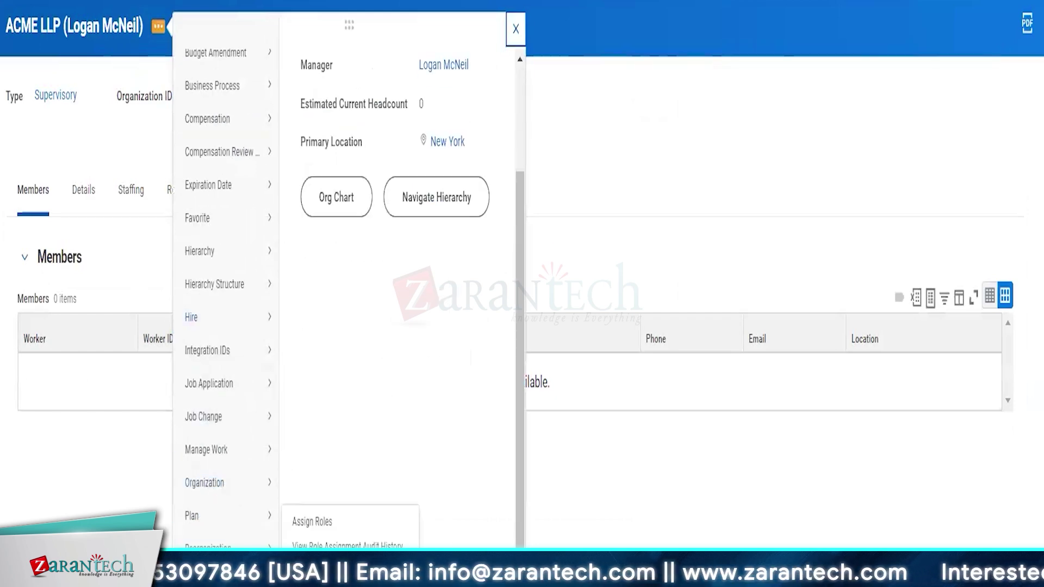
{"action": "left_click", "coordinate": [440, 288]}
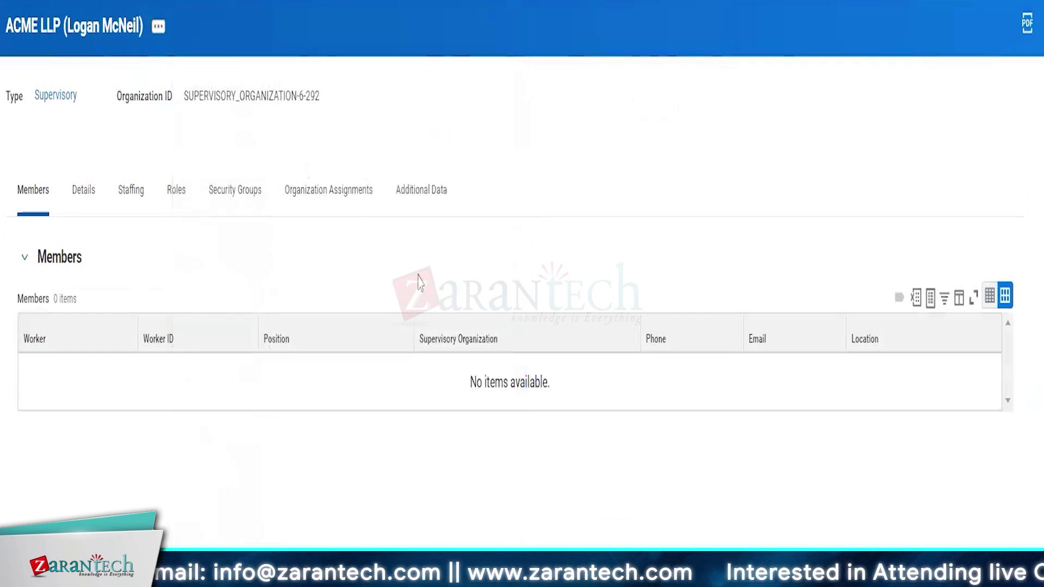
Enter TEST as the Job Posting Title and choose Create Position > Acquisition > Acquisition as the Position Request Reason
{"action": "left_click", "coordinate": [151, 205]}
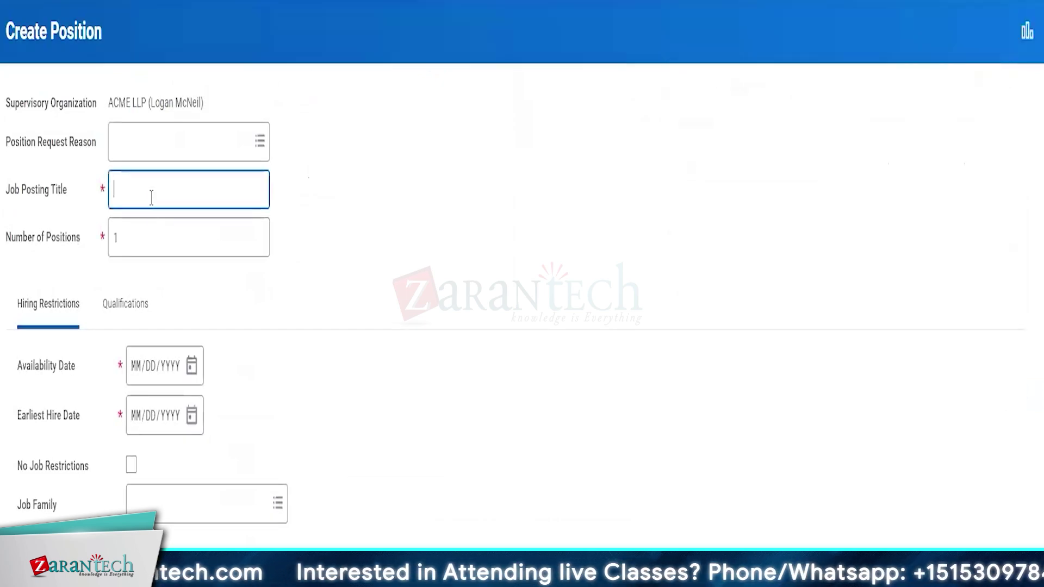
{"action": "type", "text": "TEST"}
{"action": "left_click", "coordinate": [179, 142]}
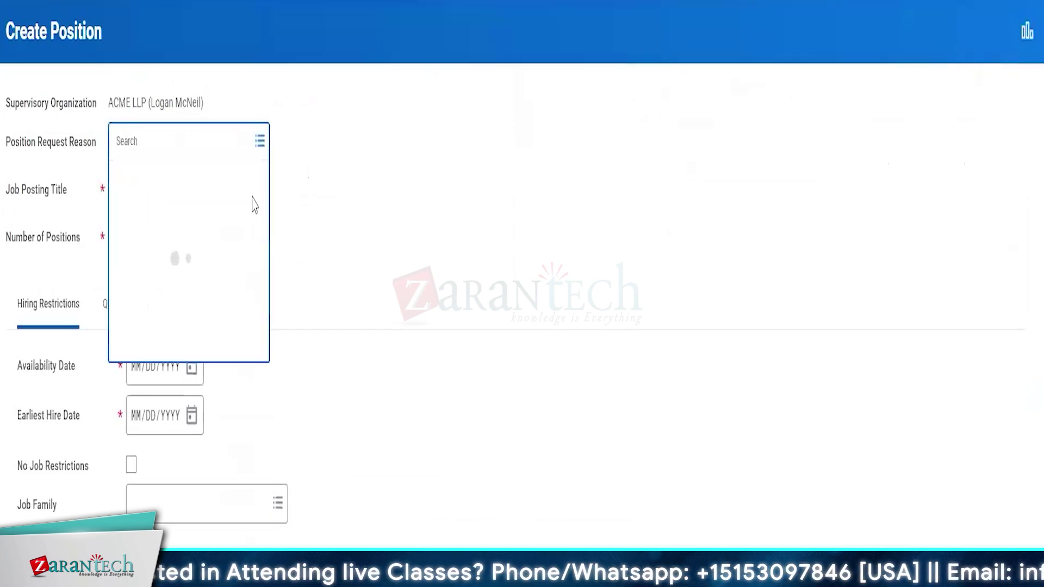
{"action": "left_click", "coordinate": [150, 182]}
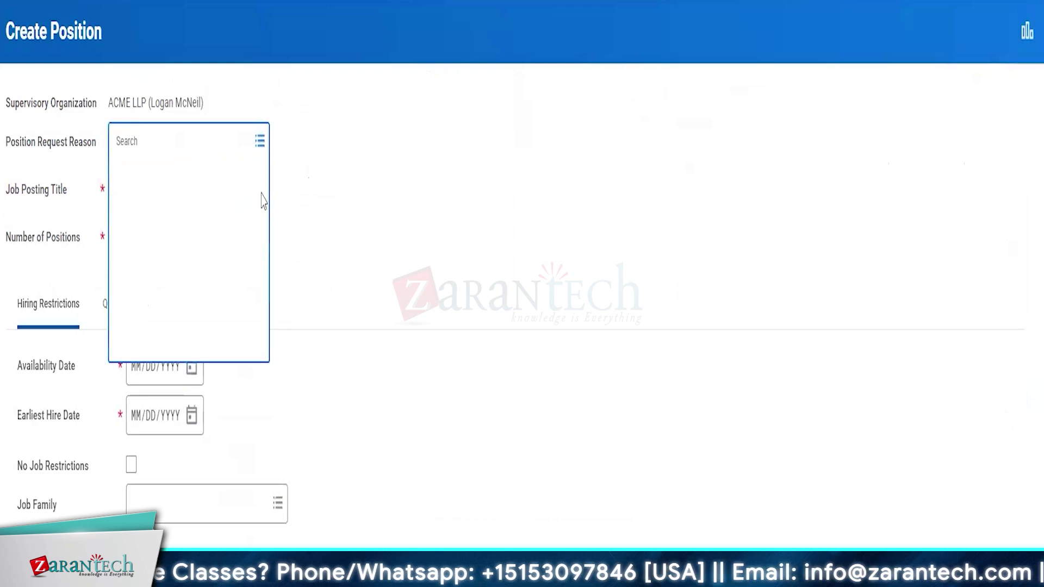
{"action": "left_click", "coordinate": [144, 231]}
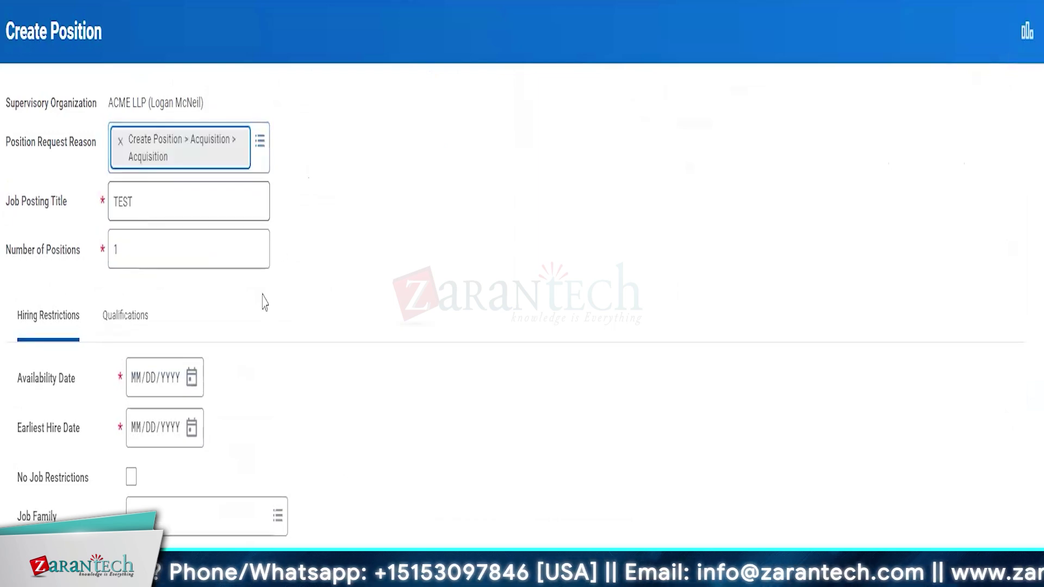
Set both the Availability Date and the Earliest Hire Date to 03/28/2024 and submit the position request
{"action": "left_click", "coordinate": [191, 377]}
{"action": "left_click", "coordinate": [365, 585]}
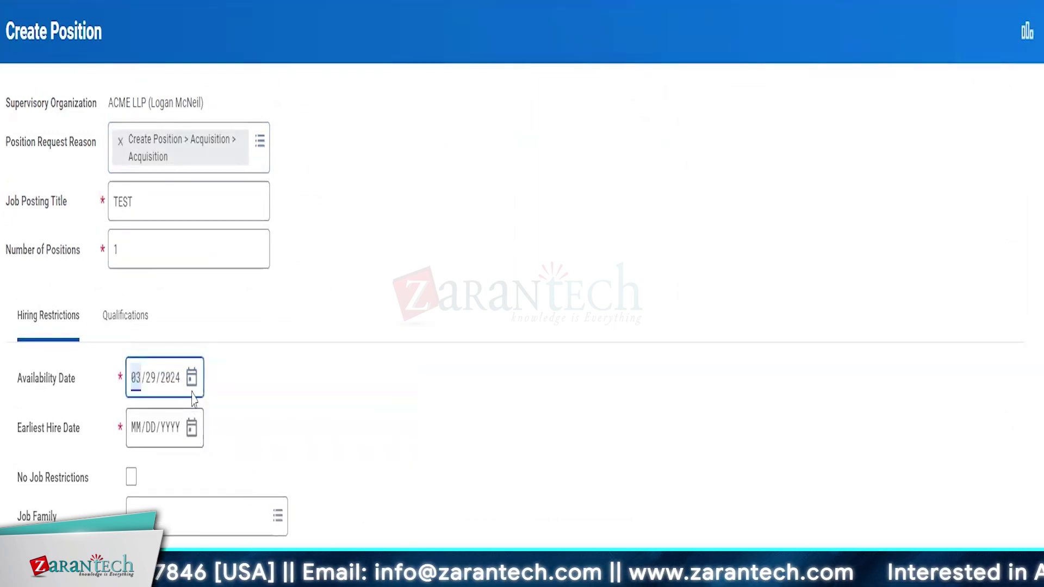
{"action": "left_click", "coordinate": [191, 377]}
{"action": "left_click", "coordinate": [232, 477]}
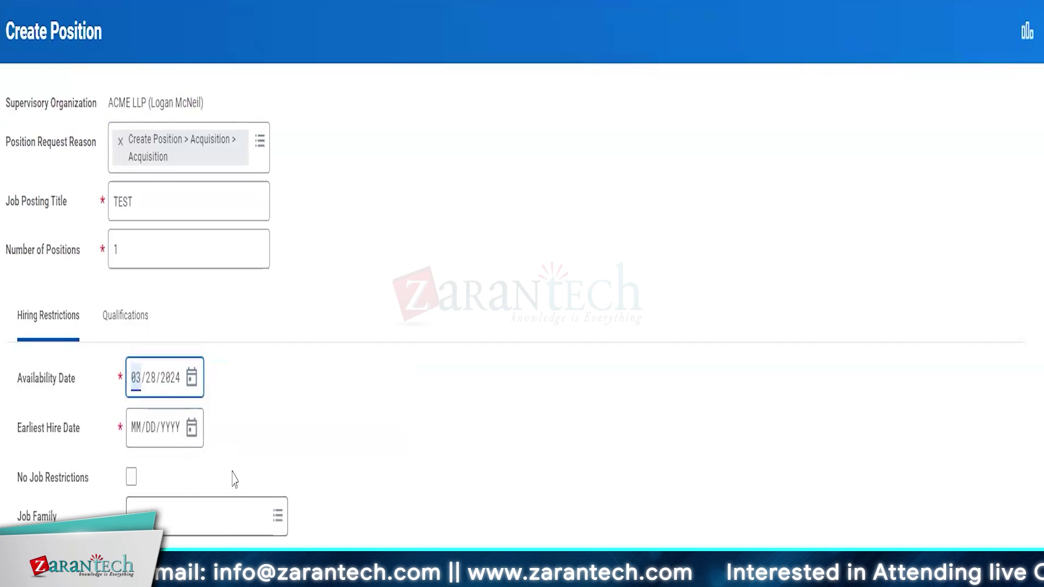
{"action": "left_click", "coordinate": [192, 428]}
{"action": "left_click", "coordinate": [741, 364]}
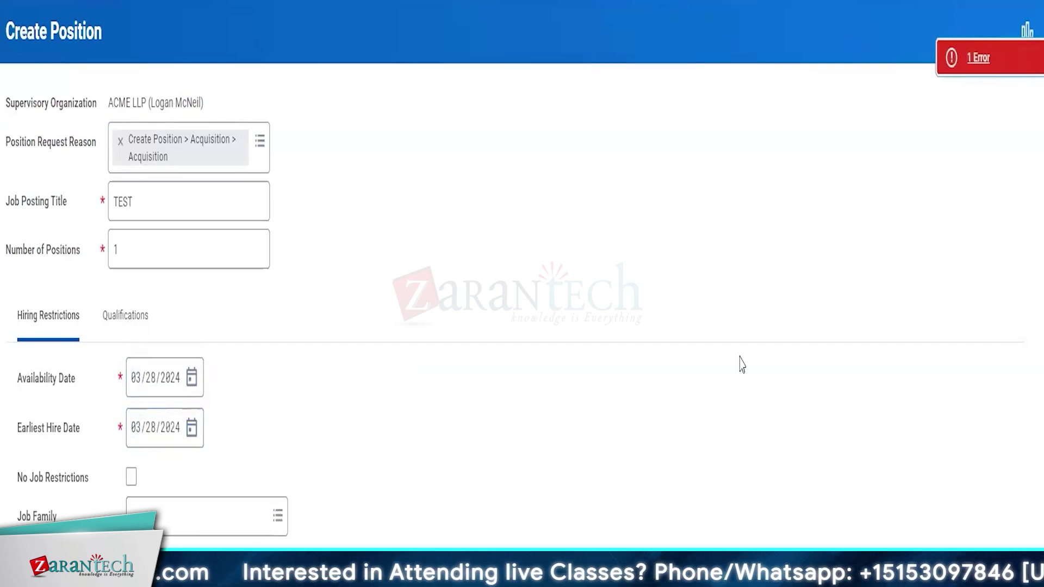
Review the page error, enable No Job Restrictions, and resubmit the position request to examine its validation message
{"action": "left_click", "coordinate": [980, 62]}
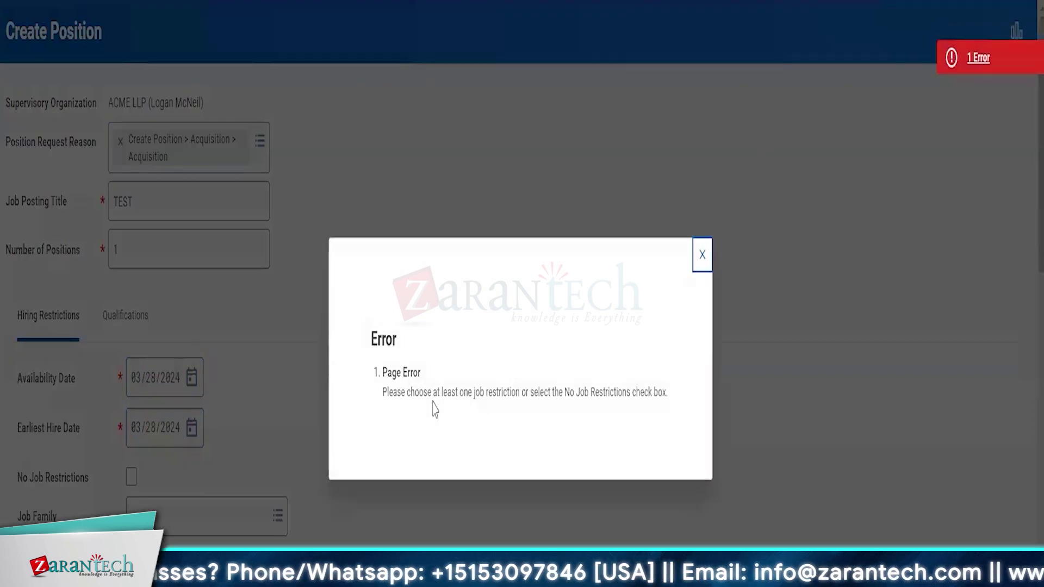
{"action": "left_click", "coordinate": [696, 270]}
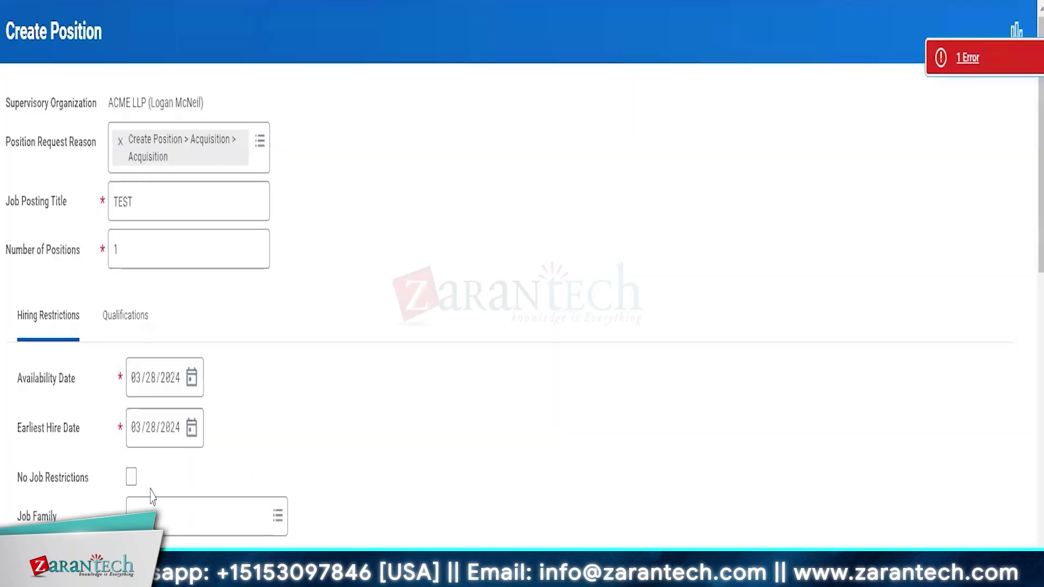
{"action": "left_click", "coordinate": [131, 476]}
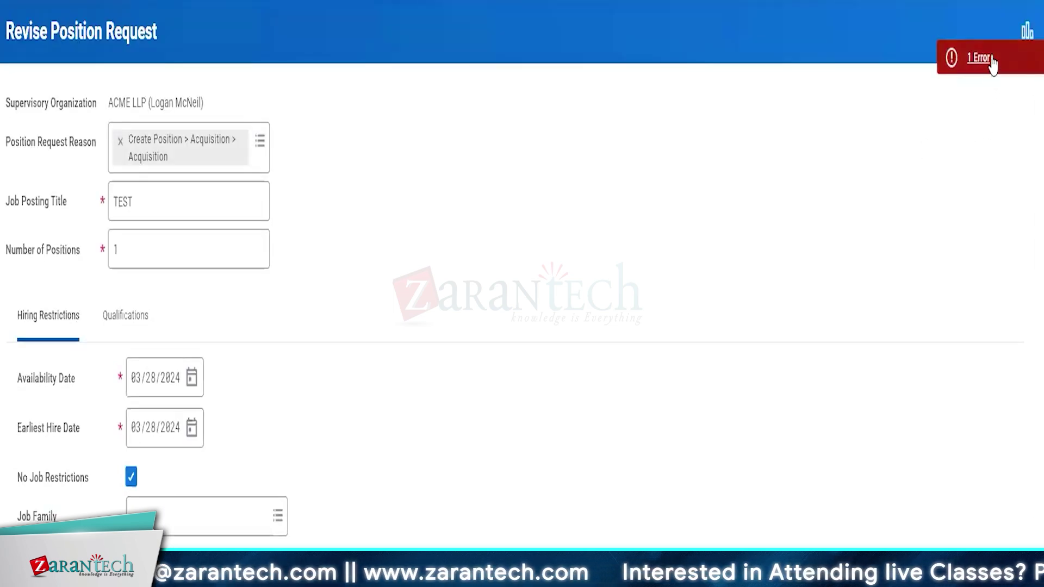
{"action": "left_click", "coordinate": [987, 58]}
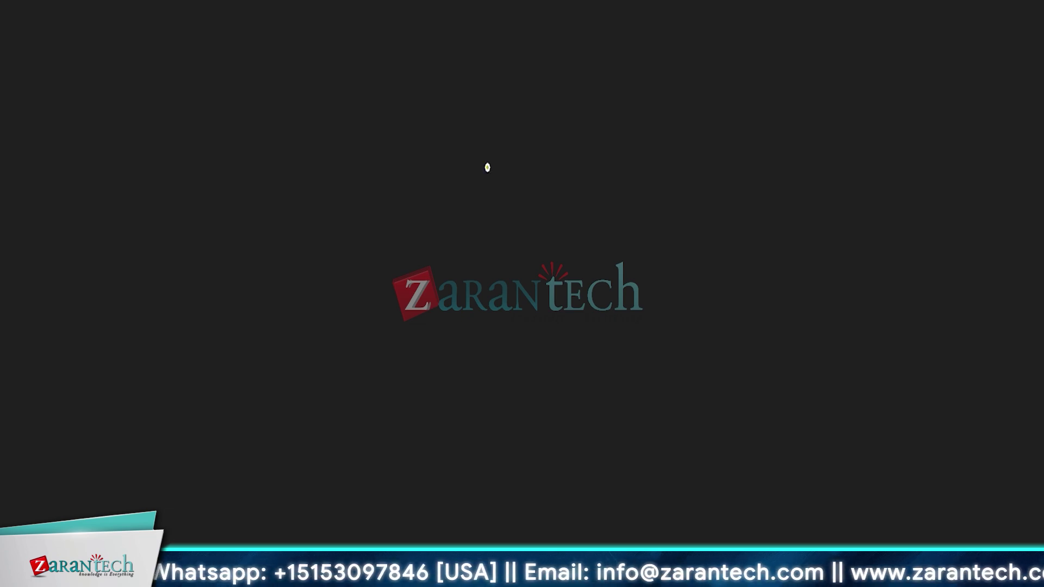
Switch to the blank whiteboard and handwrite a column of labels a, a1, a2 and a3 with a check mark beside each
{"action": "mouse_move", "coordinate": [305, 25]}
{"action": "left_mouse_down"}
{"action": "mouse_move", "coordinate": [317, 37]}
{"action": "mouse_move", "coordinate": [308, 77]}
{"action": "left_mouse_up"}
{"action": "mouse_move", "coordinate": [319, 68]}
{"action": "left_mouse_down"}
{"action": "mouse_move", "coordinate": [315, 122]}
{"action": "mouse_move", "coordinate": [326, 130]}
{"action": "mouse_move", "coordinate": [316, 158]}
{"action": "mouse_move", "coordinate": [329, 169]}
{"action": "left_mouse_up"}
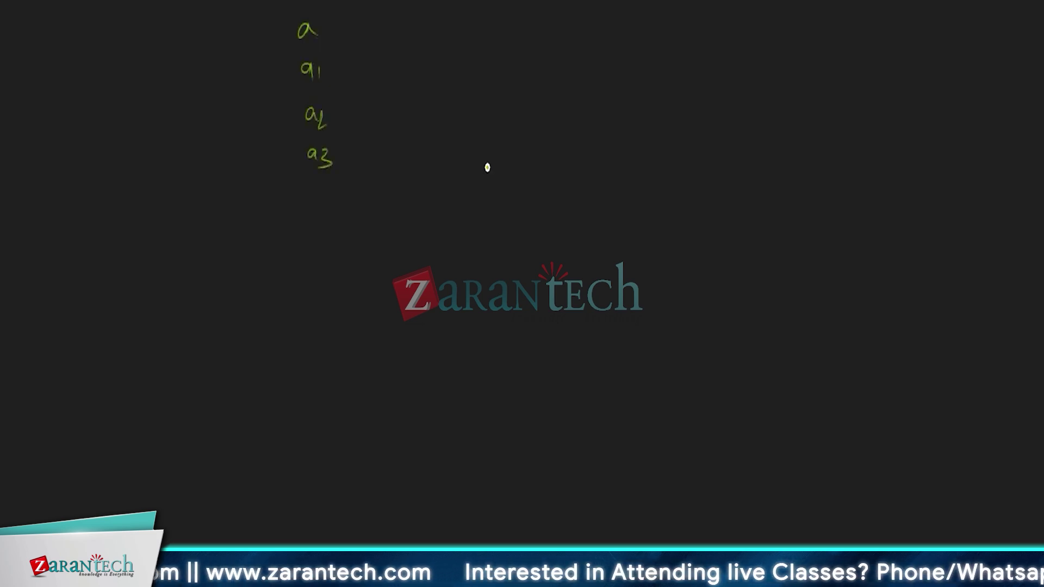
{"action": "left_click_drag", "start_coordinate": [326, 22], "coordinate": [350, 9]}
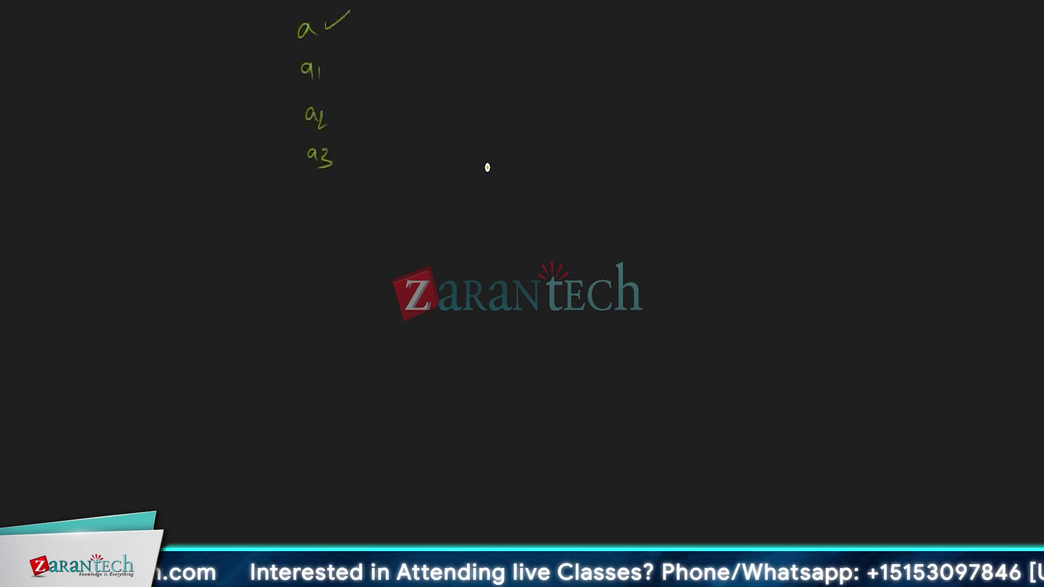
{"action": "left_click_drag", "start_coordinate": [334, 64], "coordinate": [357, 43]}
{"action": "mouse_move", "coordinate": [342, 98]}
{"action": "left_mouse_down"}
{"action": "mouse_move", "coordinate": [346, 108]}
{"action": "mouse_move", "coordinate": [360, 87]}
{"action": "left_mouse_up"}
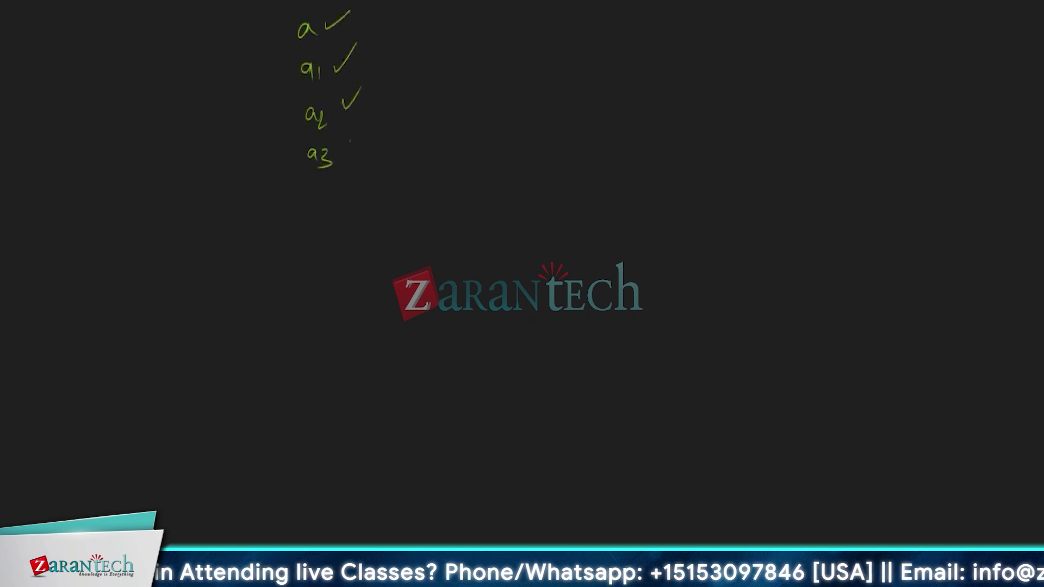
{"action": "left_click_drag", "start_coordinate": [350, 136], "coordinate": [369, 119]}
Extend the handwritten column below a3 with b, b1, b2 and b3, adding a check mark beside each
{"action": "left_click_drag", "start_coordinate": [320, 188], "coordinate": [323, 252]}
{"action": "left_click_drag", "start_coordinate": [337, 241], "coordinate": [320, 299]}
{"action": "left_click", "coordinate": [335, 289]}
{"action": "mouse_move", "coordinate": [321, 288]}
{"action": "left_mouse_down"}
{"action": "mouse_move", "coordinate": [323, 301]}
{"action": "mouse_move", "coordinate": [344, 298]}
{"action": "mouse_move", "coordinate": [322, 342]}
{"action": "left_mouse_up"}
{"action": "left_click_drag", "start_coordinate": [321, 333], "coordinate": [333, 347]}
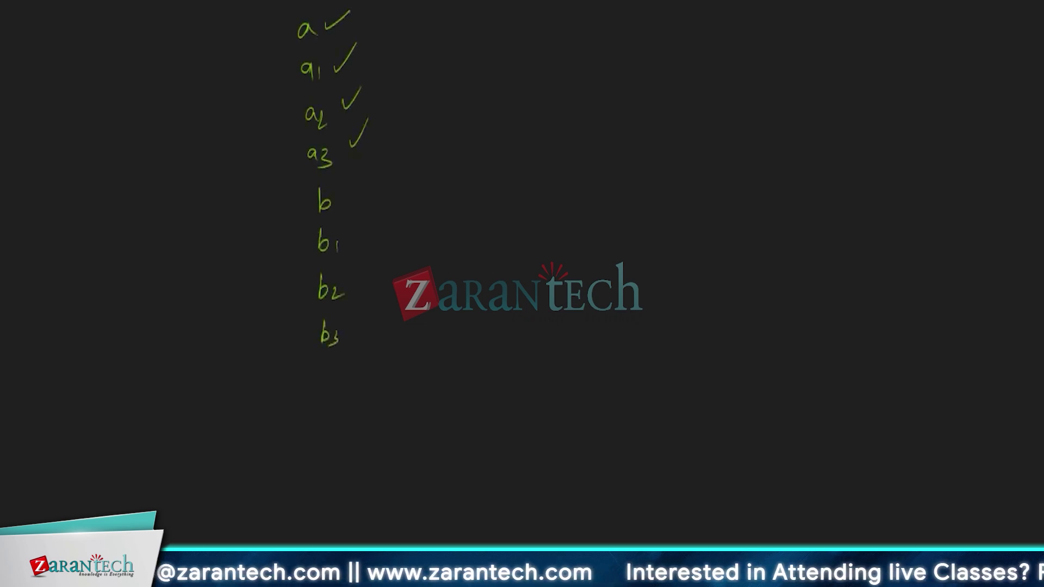
{"action": "left_click_drag", "start_coordinate": [353, 191], "coordinate": [388, 164]}
{"action": "left_click_drag", "start_coordinate": [359, 226], "coordinate": [400, 191]}
{"action": "mouse_move", "coordinate": [362, 263]}
{"action": "left_mouse_down"}
{"action": "mouse_move", "coordinate": [365, 278]}
{"action": "mouse_move", "coordinate": [393, 235]}
{"action": "left_mouse_up"}
{"action": "left_click_drag", "start_coordinate": [365, 305], "coordinate": [404, 267]}
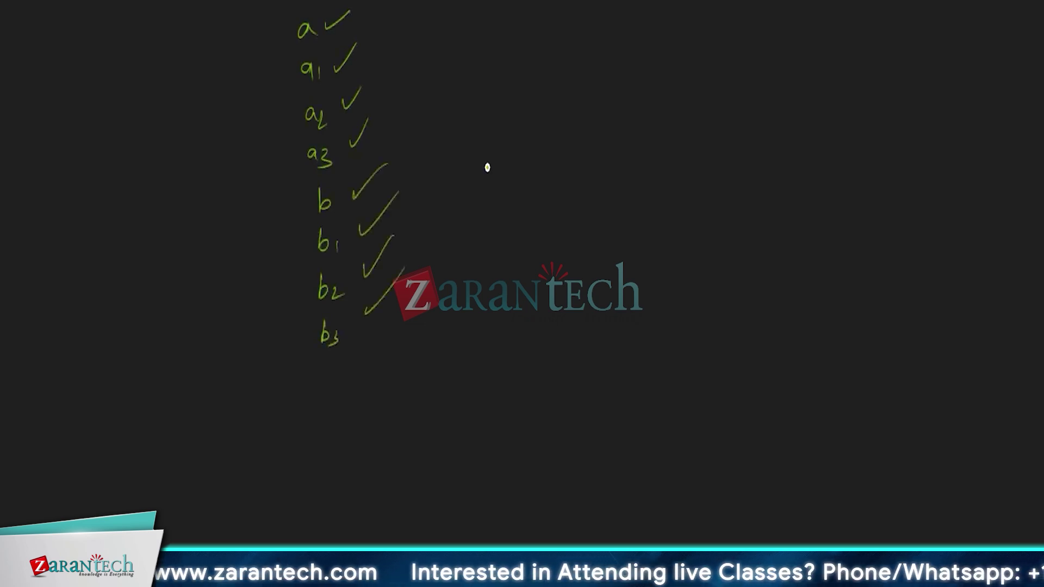